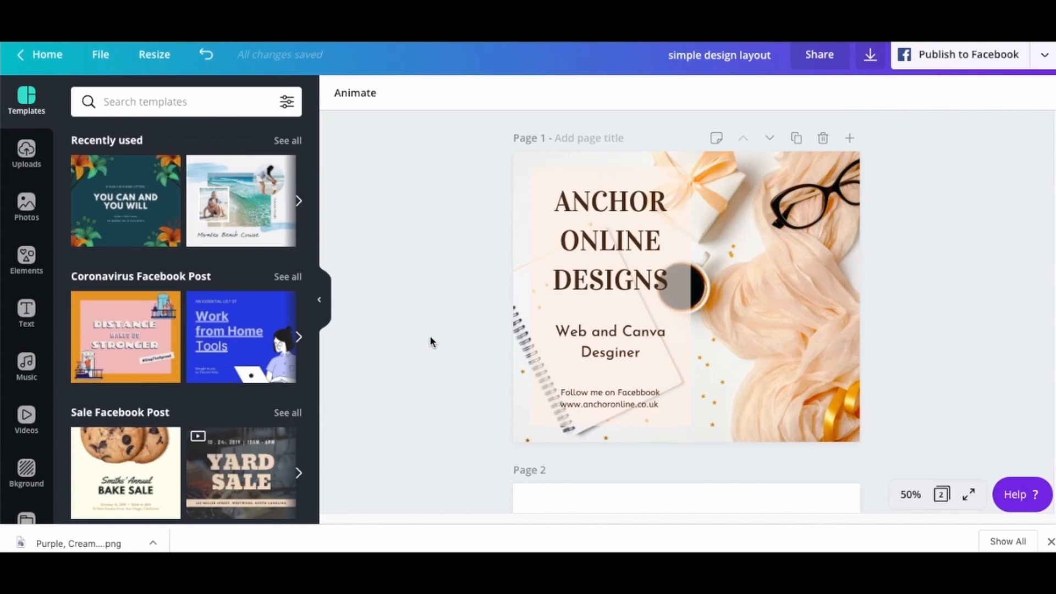
Add the recently used desk photo with the clipboard and palm leaves to the blank page 2.
{"action": "scroll", "coordinate": [430, 338], "scroll_direction": "down", "scroll_amount": 4}
{"action": "scroll", "coordinate": [430, 339], "scroll_direction": "down", "scroll_amount": 3}
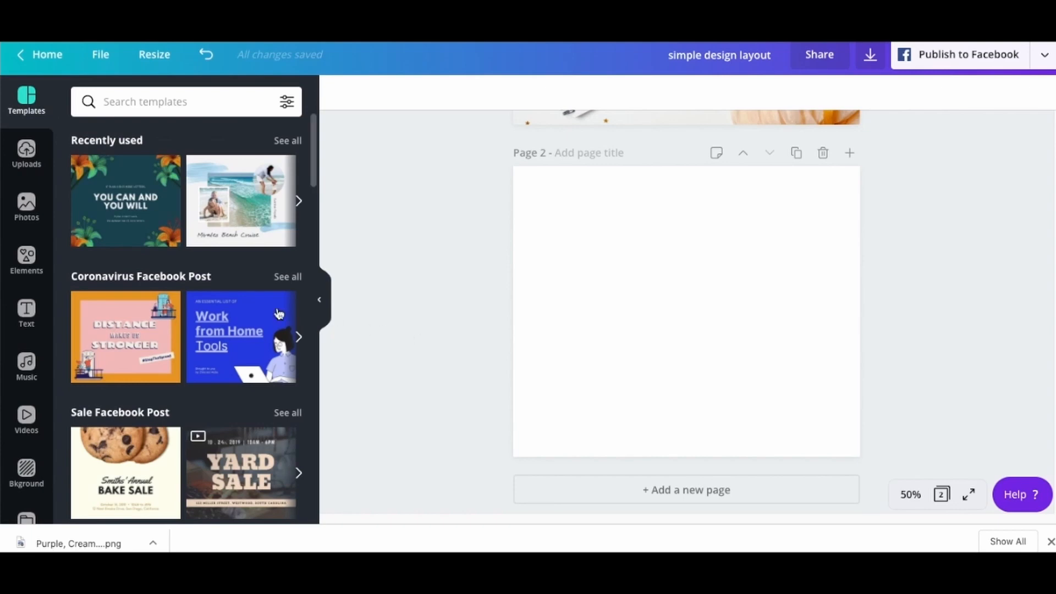
{"action": "left_click", "coordinate": [26, 206]}
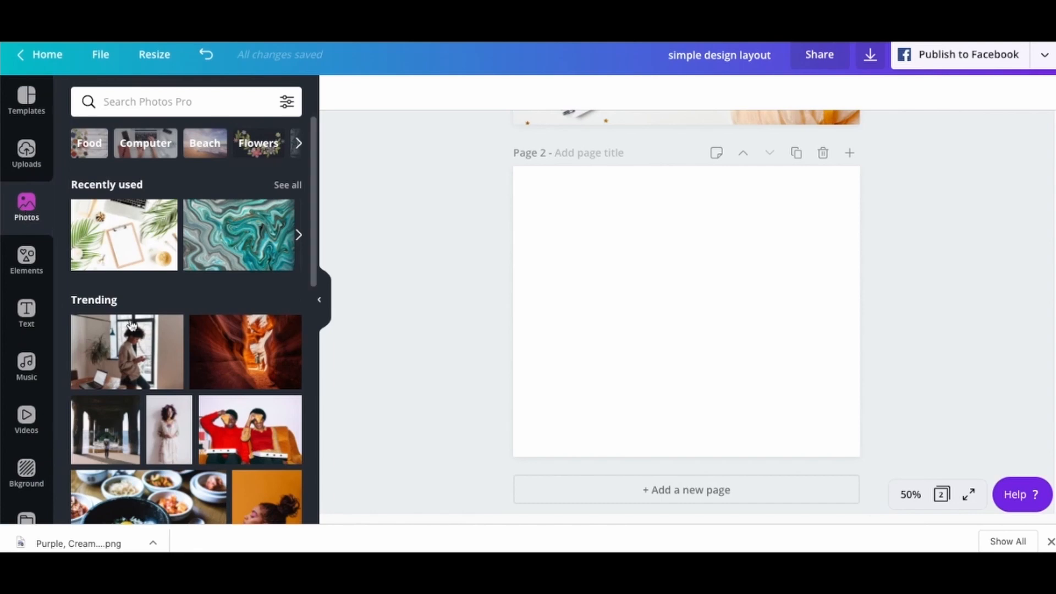
{"action": "scroll", "coordinate": [140, 325], "scroll_direction": "down", "scroll_amount": 3}
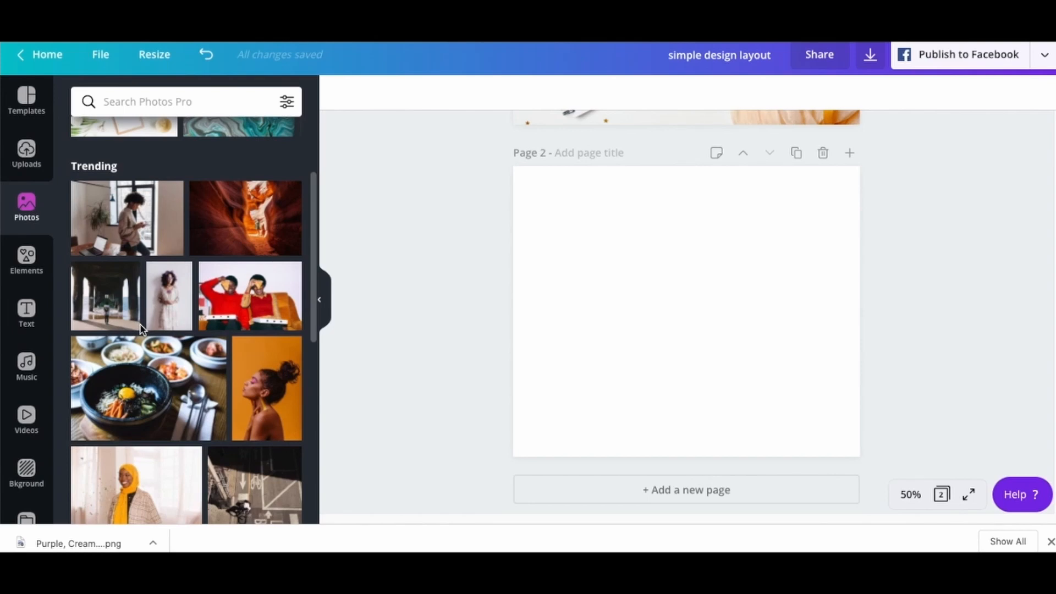
{"action": "scroll", "coordinate": [141, 329], "scroll_direction": "up", "scroll_amount": 3}
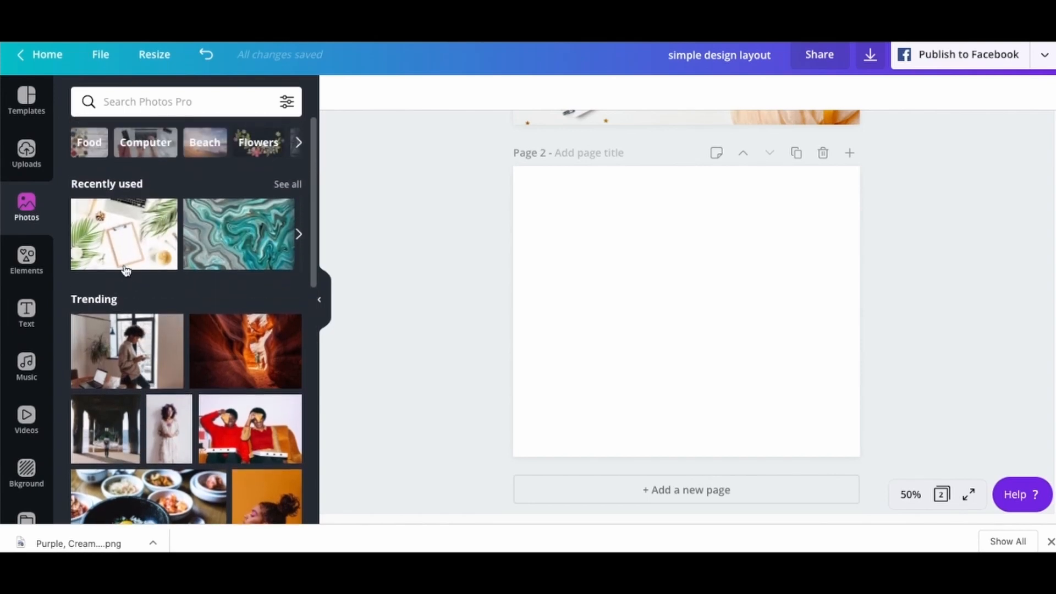
{"action": "left_click", "coordinate": [122, 253]}
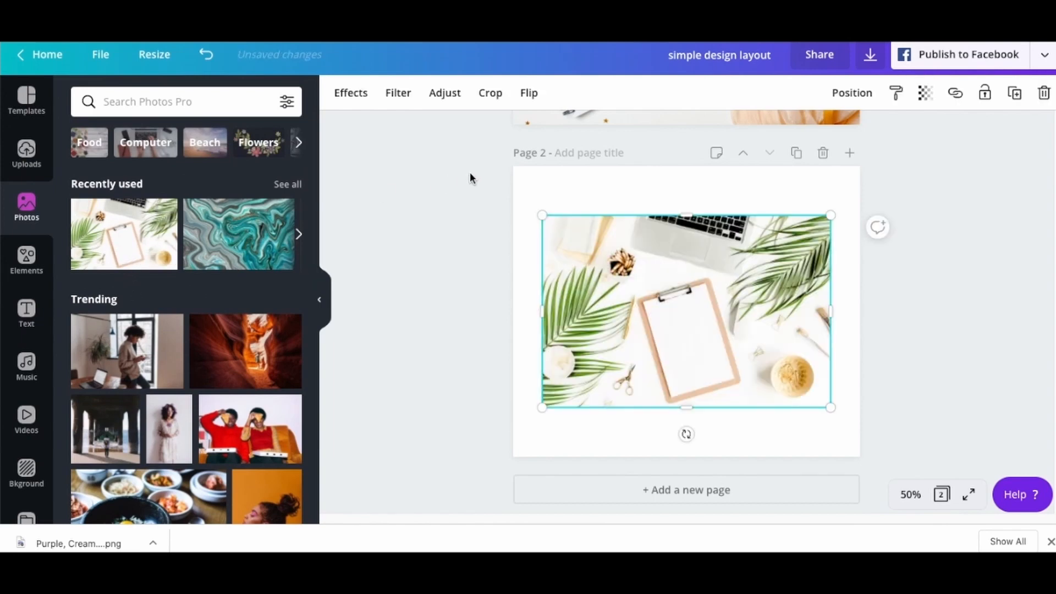
Enlarge the desk photo inside its crop frame to the full height of the page and apply the crop.
{"action": "double_click", "coordinate": [594, 282]}
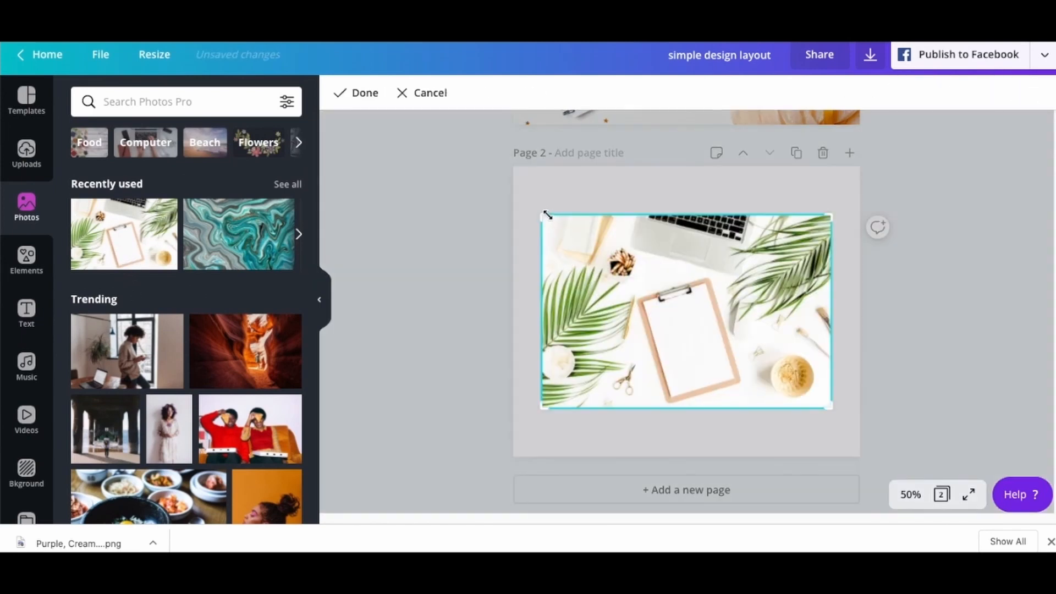
{"action": "left_click_drag", "start_coordinate": [542, 218], "coordinate": [470, 167]}
{"action": "left_click_drag", "start_coordinate": [826, 407], "coordinate": [889, 488]}
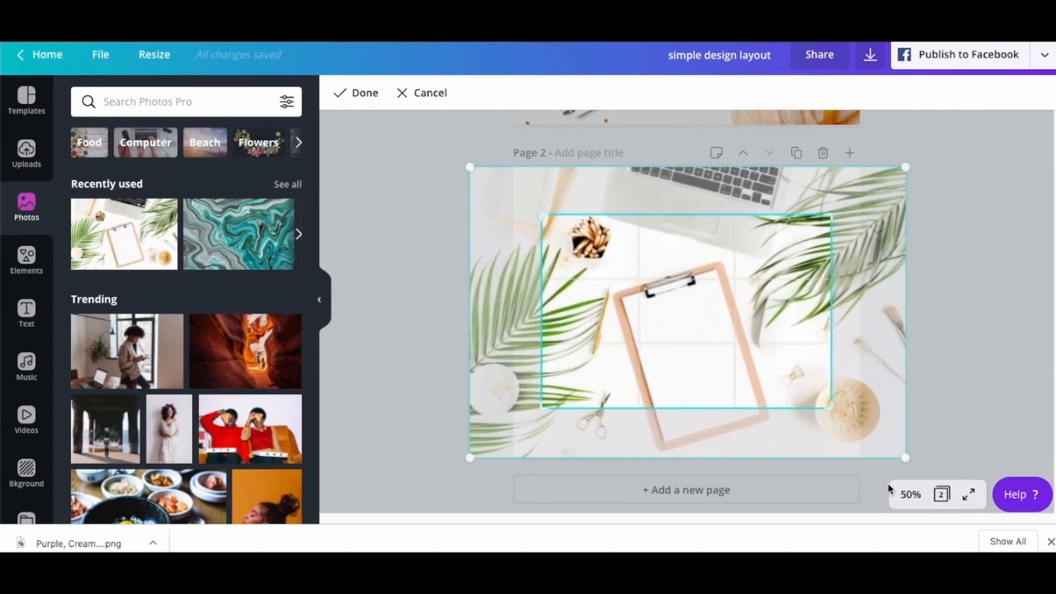
{"action": "left_click", "coordinate": [1003, 255]}
Enlarge the cropped photo's frame so that it covers all of page 2.
{"action": "left_click", "coordinate": [621, 282]}
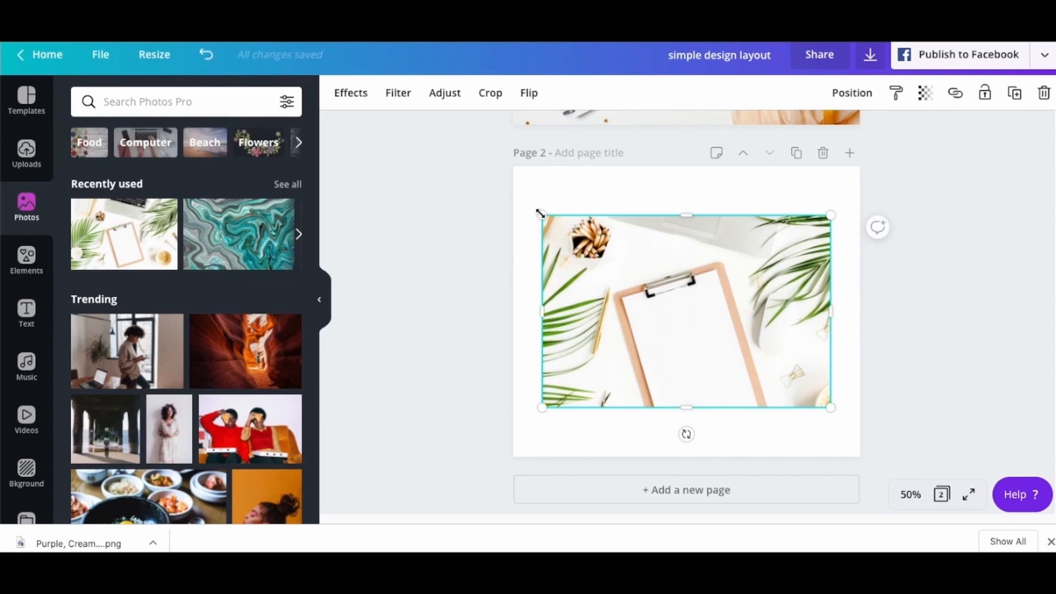
{"action": "left_click_drag", "start_coordinate": [540, 214], "coordinate": [468, 166]}
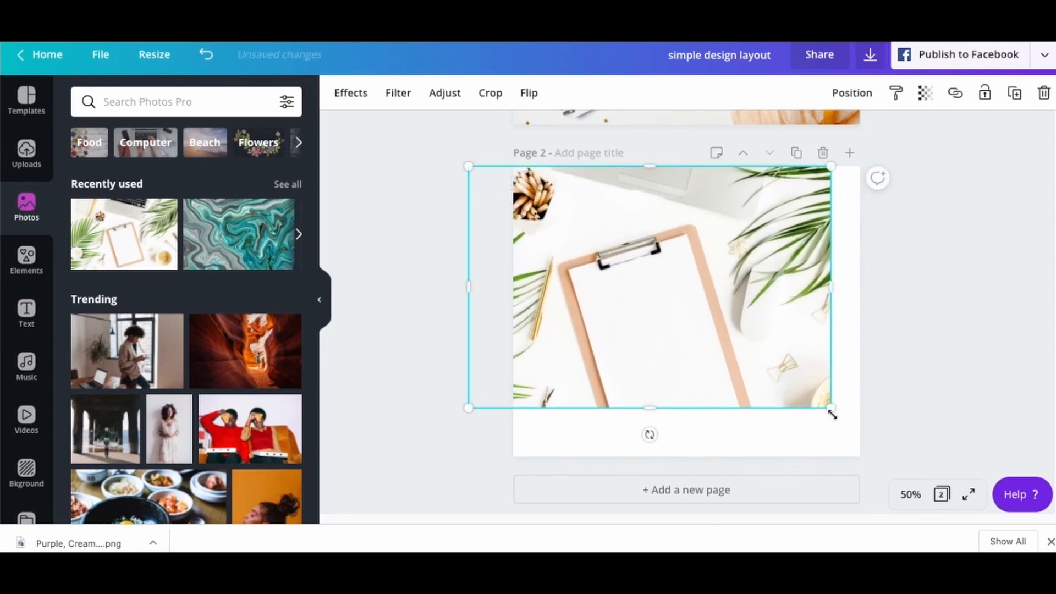
{"action": "left_click_drag", "start_coordinate": [832, 414], "coordinate": [887, 489]}
Enlarge and reposition the photo within its crop so the laptop, palm leaves and part of the clipboard fill the page.
{"action": "double_click", "coordinate": [726, 404]}
{"action": "left_click_drag", "start_coordinate": [726, 401], "coordinate": [801, 337]}
{"action": "left_click_drag", "start_coordinate": [842, 245], "coordinate": [593, 397]}
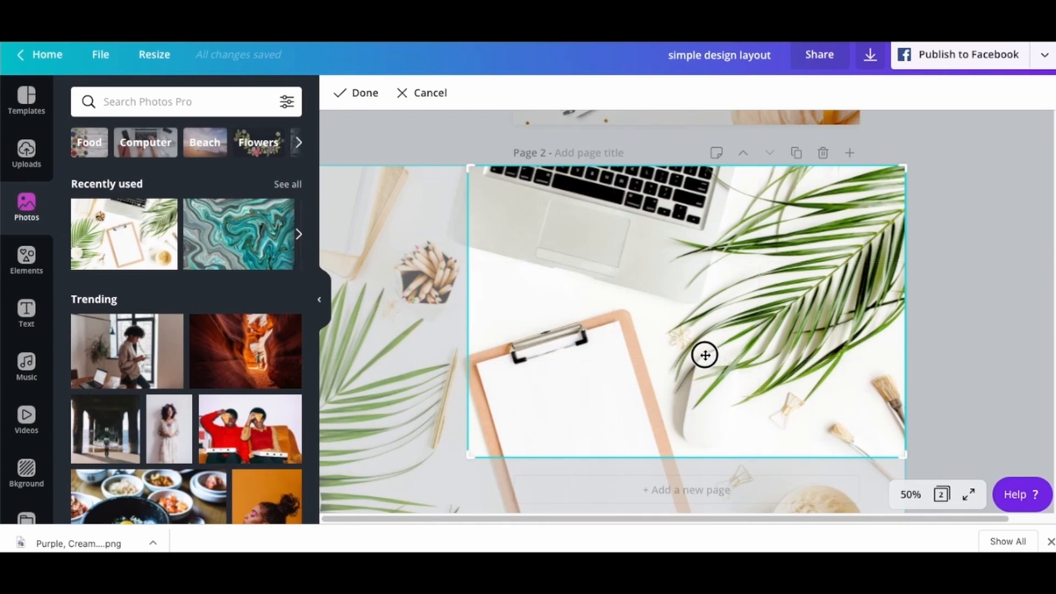
{"action": "left_click_drag", "start_coordinate": [681, 365], "coordinate": [627, 371]}
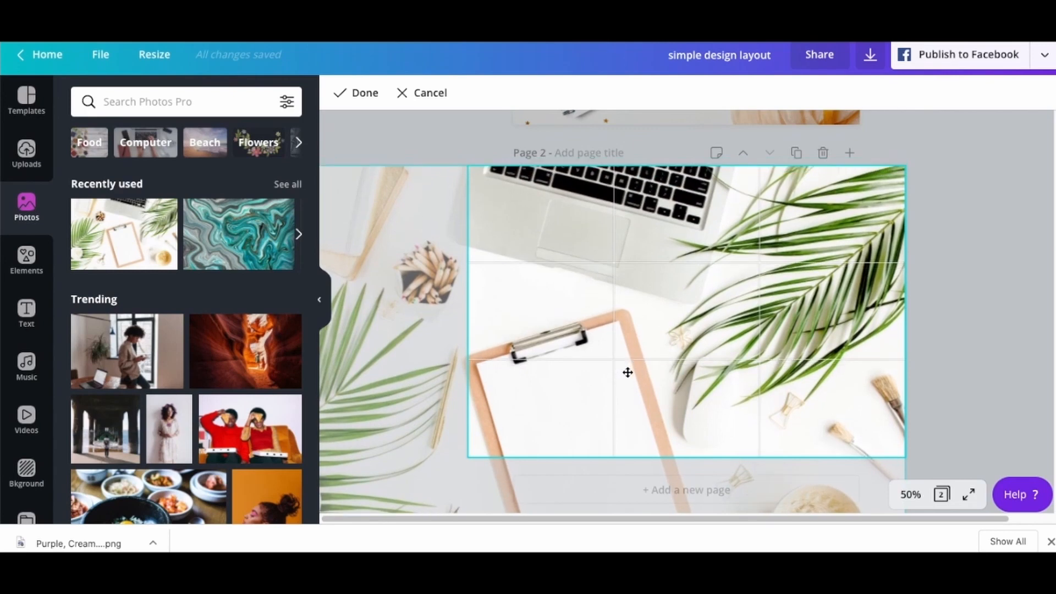
{"action": "left_click", "coordinate": [977, 265]}
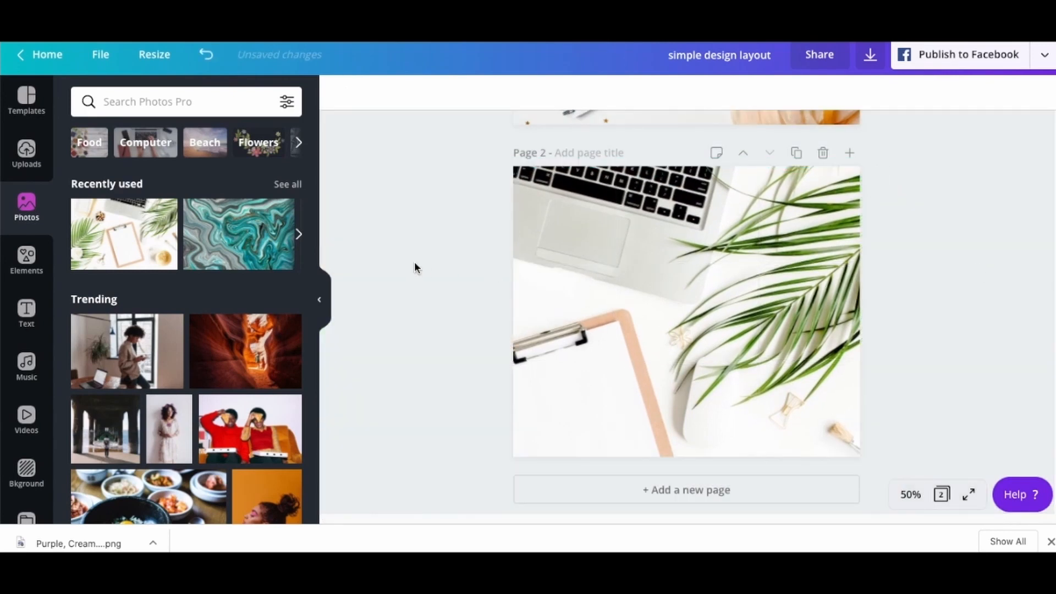
Add a heading to page 2 that reads "Anchor Online Designs".
{"action": "left_click", "coordinate": [26, 311]}
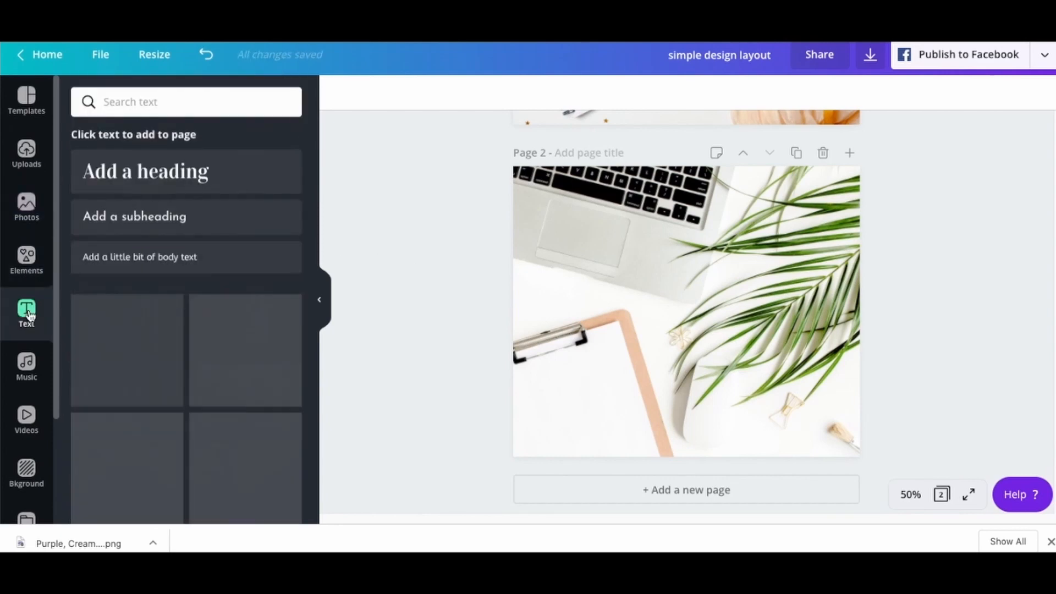
{"action": "left_click", "coordinate": [155, 179]}
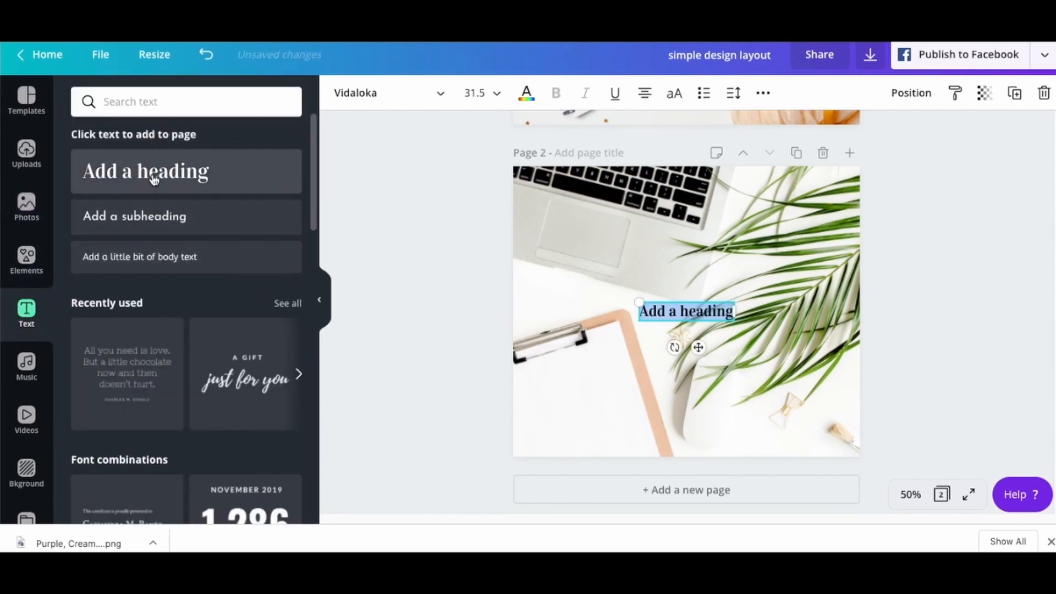
{"action": "type", "text": "Anch"}
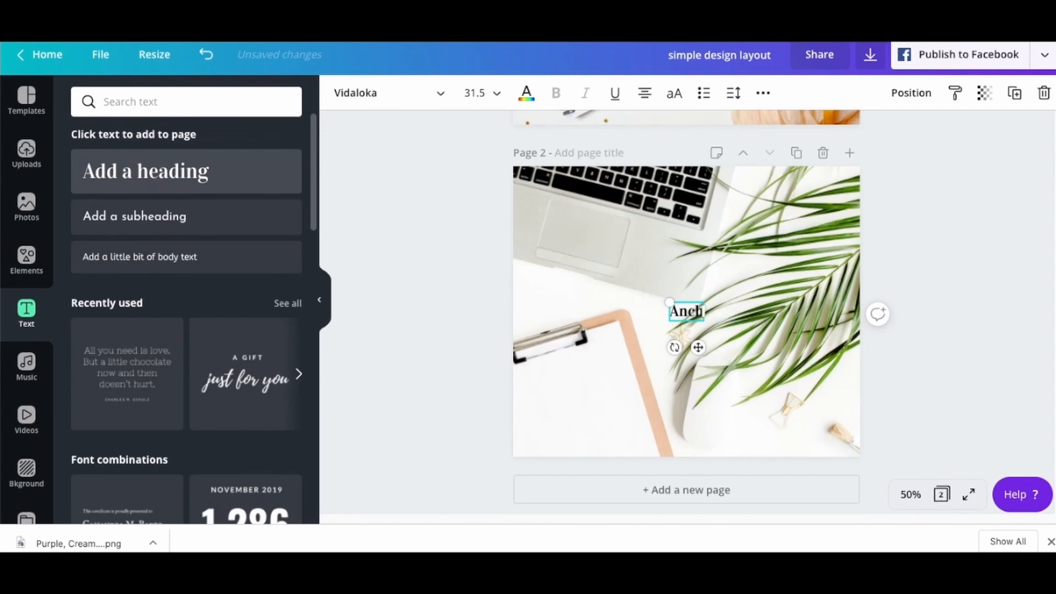
{"action": "type", "text": "or Onlin"}
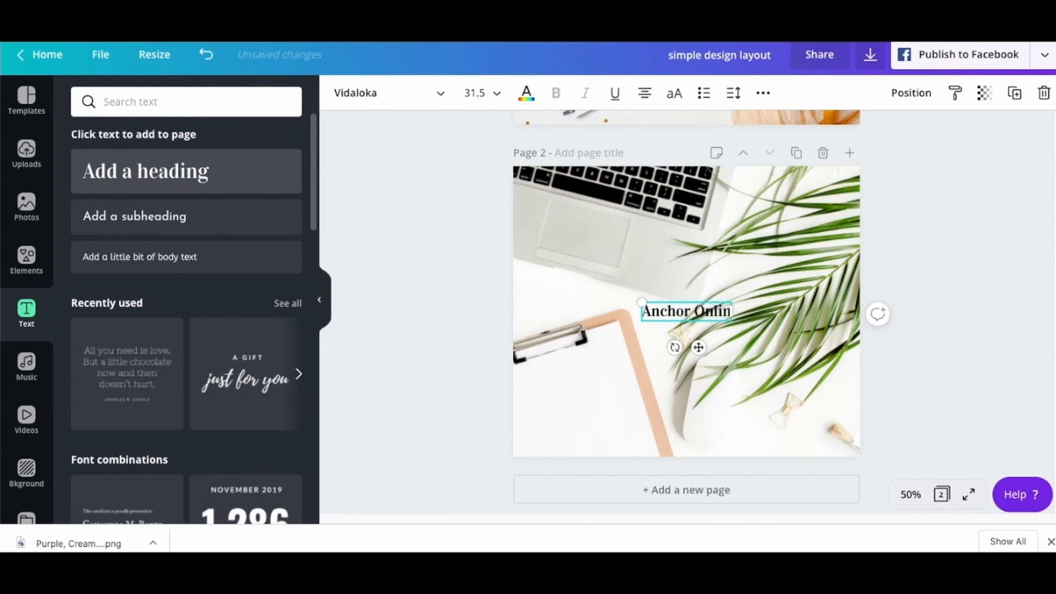
{"action": "type", "text": "e Designs"}
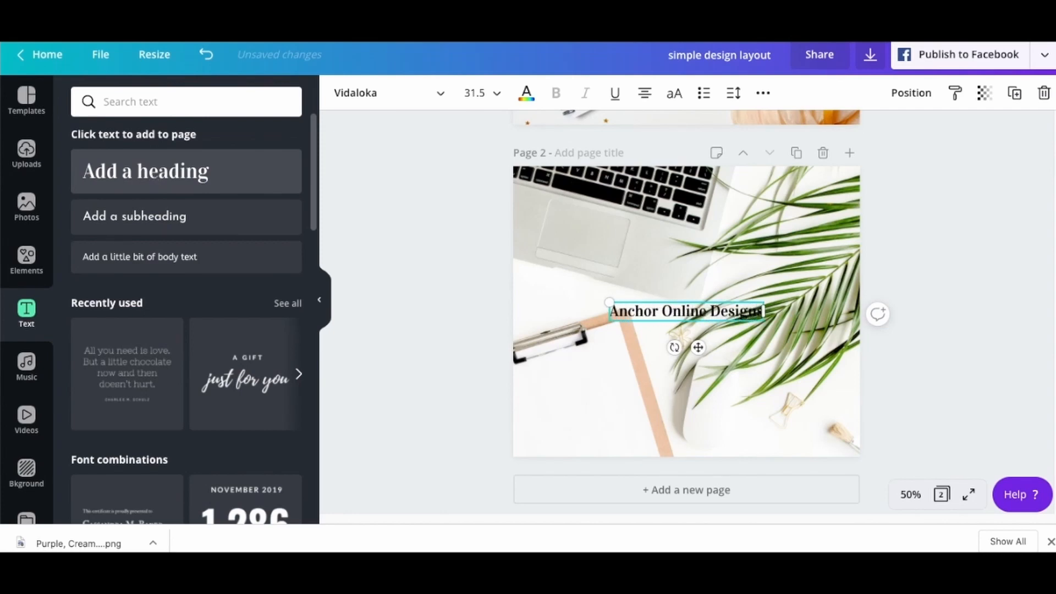
{"action": "left_click", "coordinate": [468, 349]}
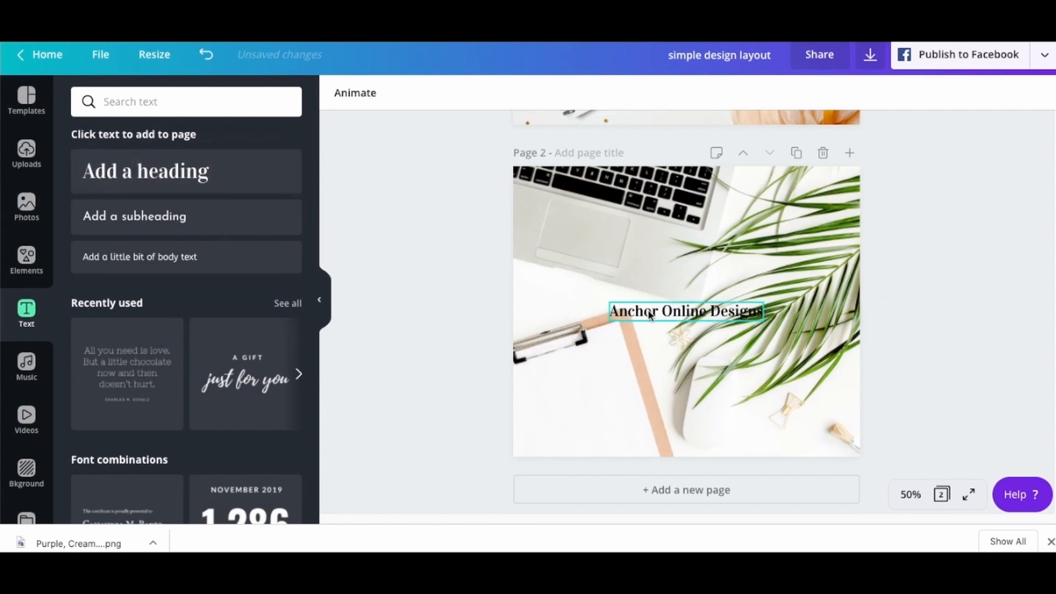
Move the heading to the upper left of the design, narrow it to three lines and enlarge it.
{"action": "left_click", "coordinate": [668, 311]}
{"action": "left_click_drag", "start_coordinate": [669, 311], "coordinate": [611, 214]}
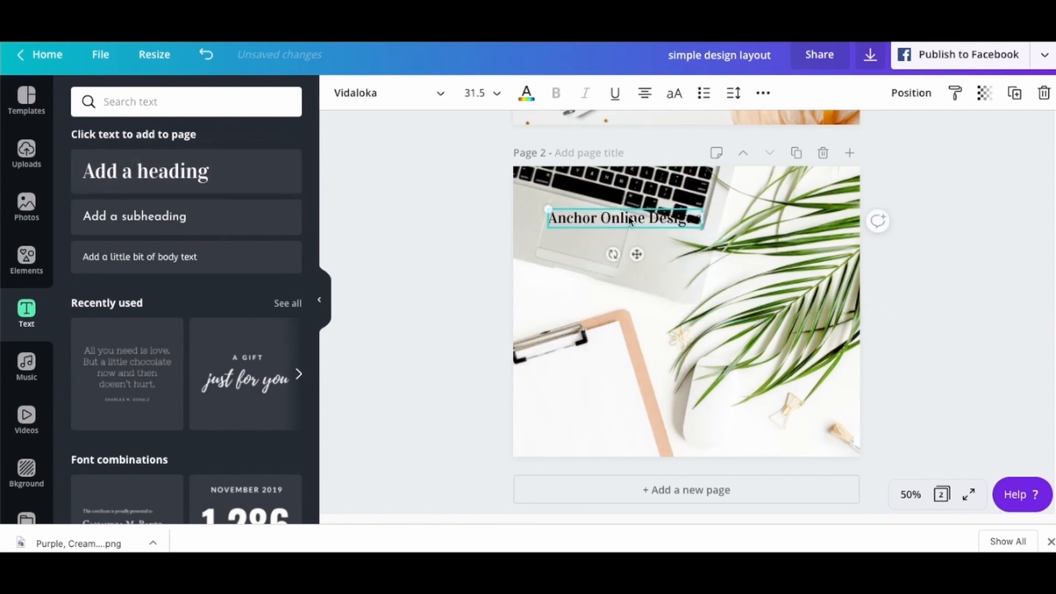
{"action": "left_click_drag", "start_coordinate": [700, 219], "coordinate": [627, 219]}
{"action": "left_click_drag", "start_coordinate": [625, 269], "coordinate": [722, 346]}
{"action": "left_click_drag", "start_coordinate": [637, 278], "coordinate": [625, 258]}
{"action": "left_click", "coordinate": [393, 246]}
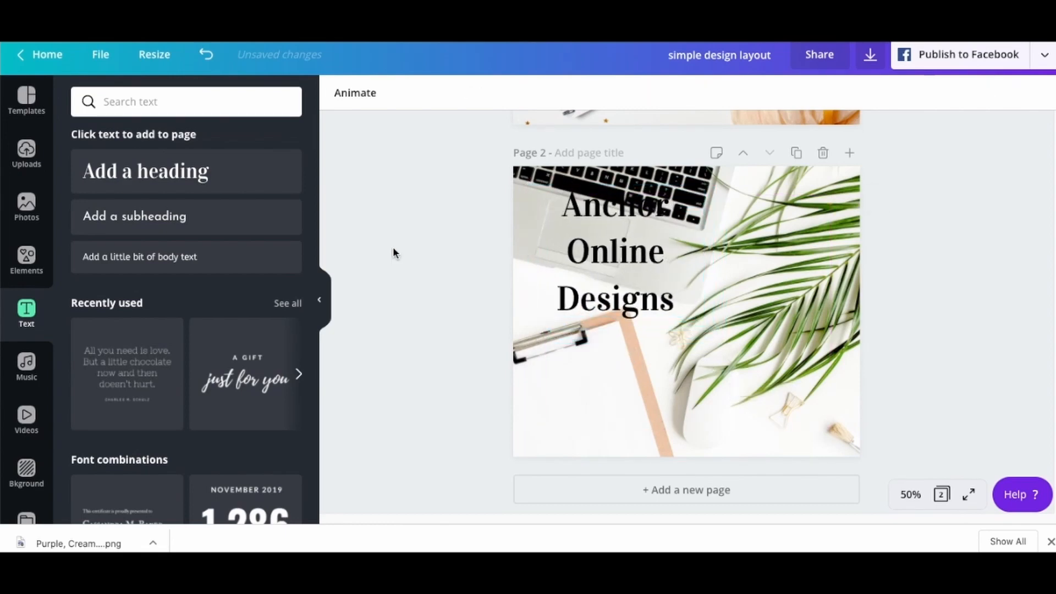
Add a subheading that reads "Web and Canva Design".
{"action": "left_click", "coordinate": [153, 216]}
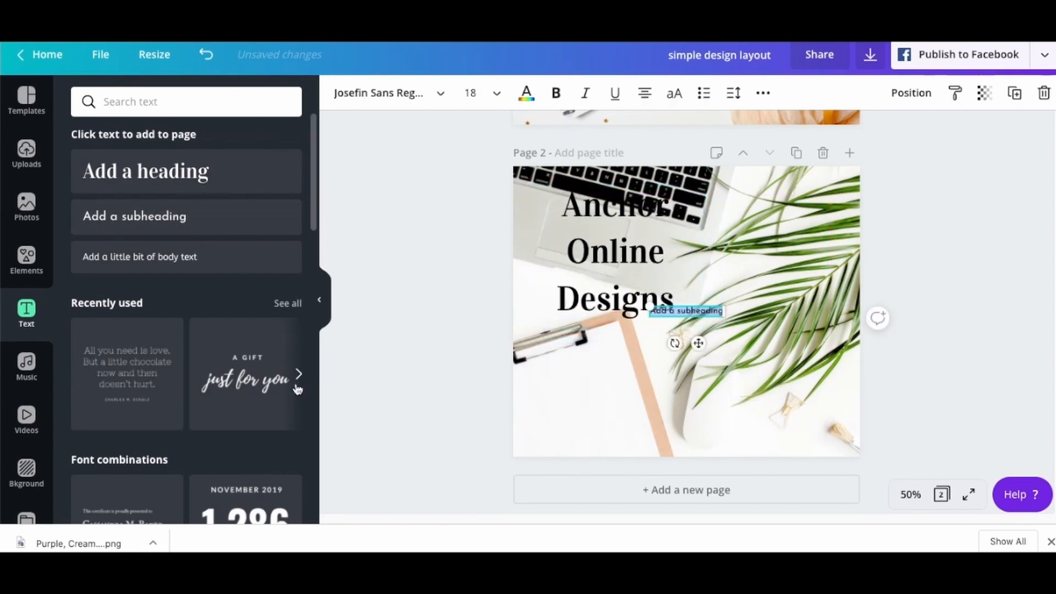
{"action": "key", "text": "BackSpace"}
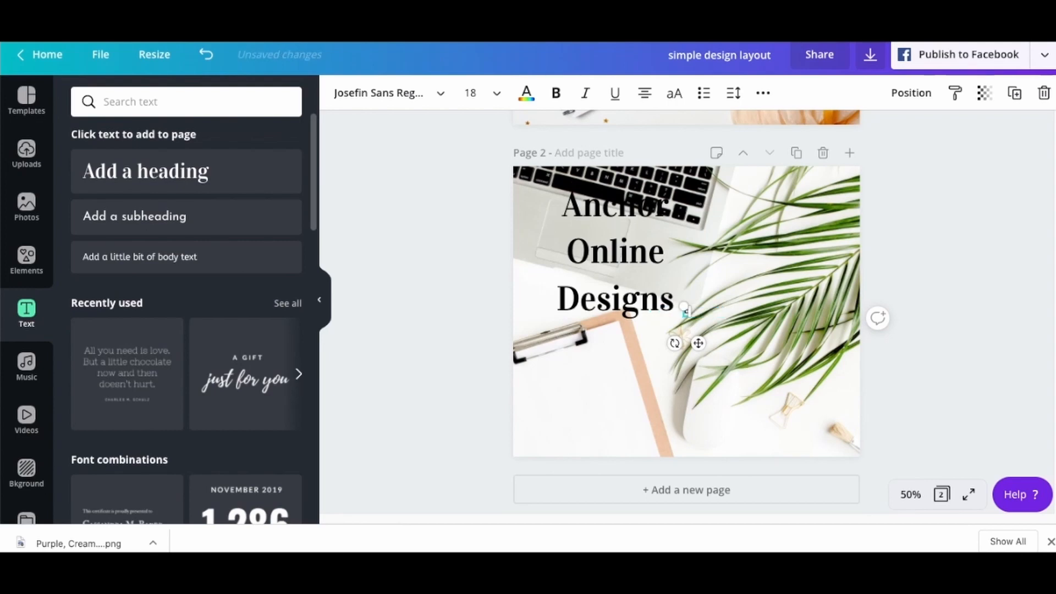
{"action": "type", "text": "e"}
{"action": "key", "text": "BackSpace"}
{"action": "type", "text": "Web and Canva Design"}
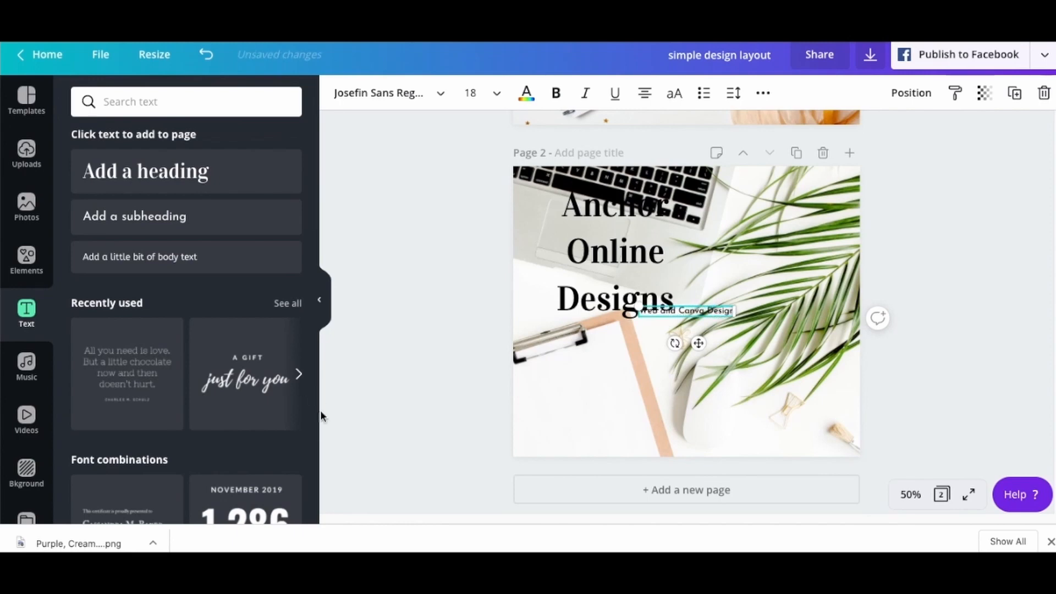
{"action": "left_click", "coordinate": [420, 376]}
Move the subheading directly beneath the heading and set its font size to 32.
{"action": "left_click_drag", "start_coordinate": [708, 310], "coordinate": [637, 337]}
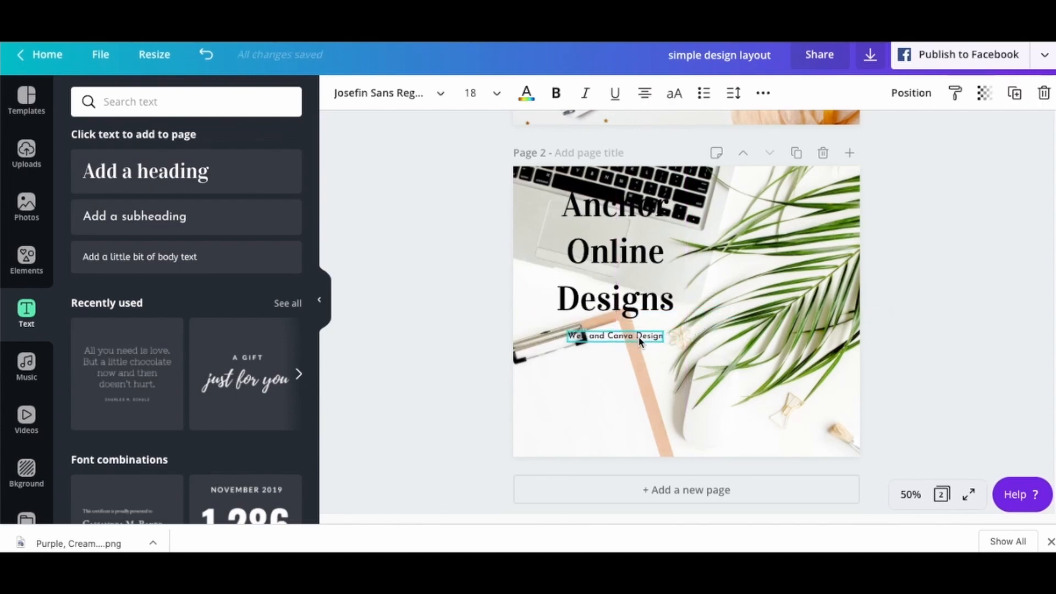
{"action": "left_click", "coordinate": [473, 93]}
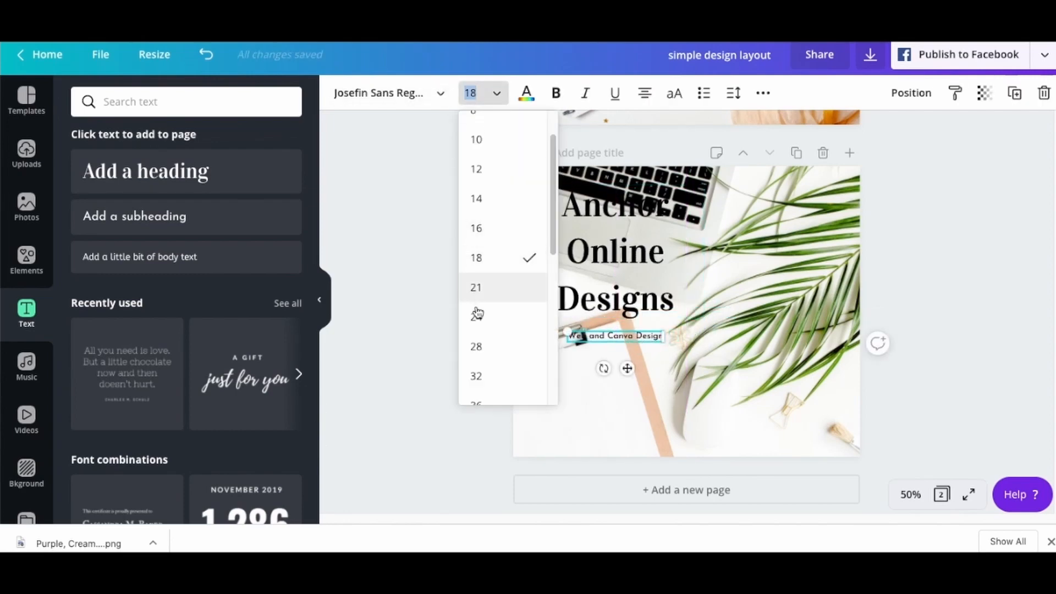
{"action": "left_click", "coordinate": [478, 318]}
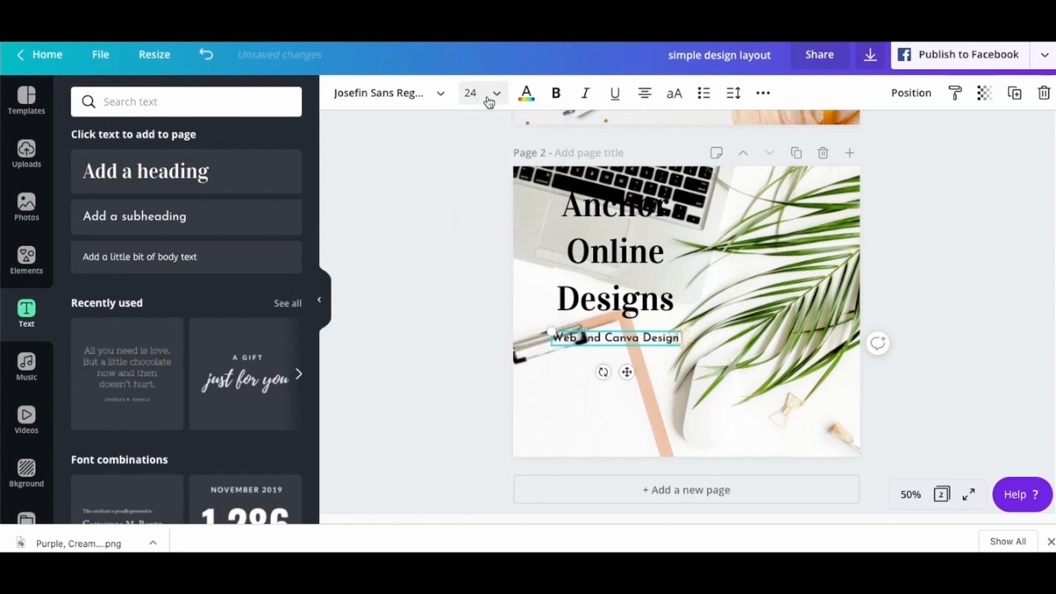
{"action": "left_click", "coordinate": [489, 100]}
{"action": "left_click", "coordinate": [478, 318]}
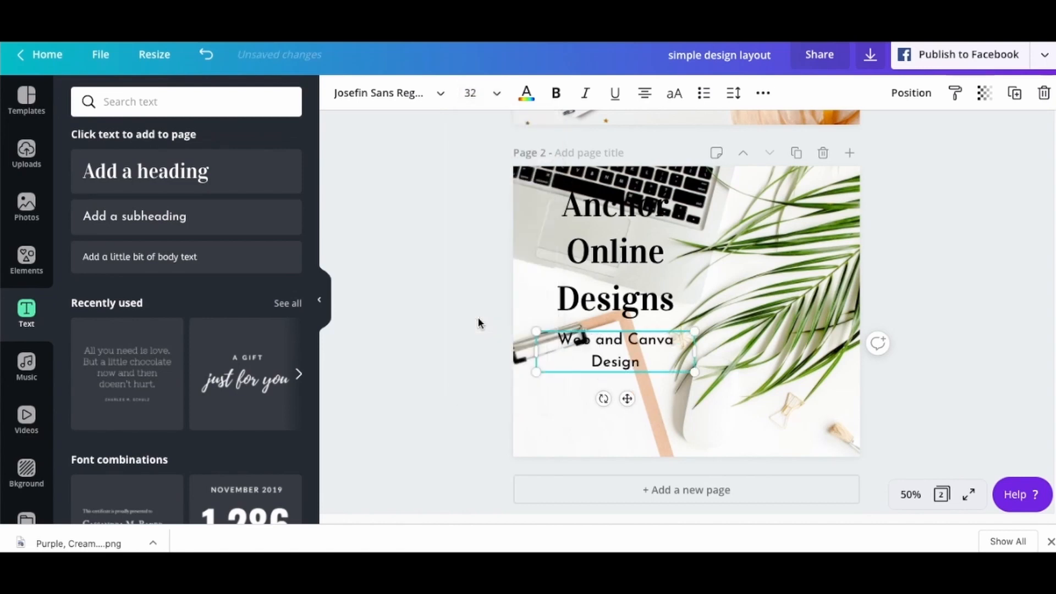
{"action": "left_click", "coordinate": [468, 385]}
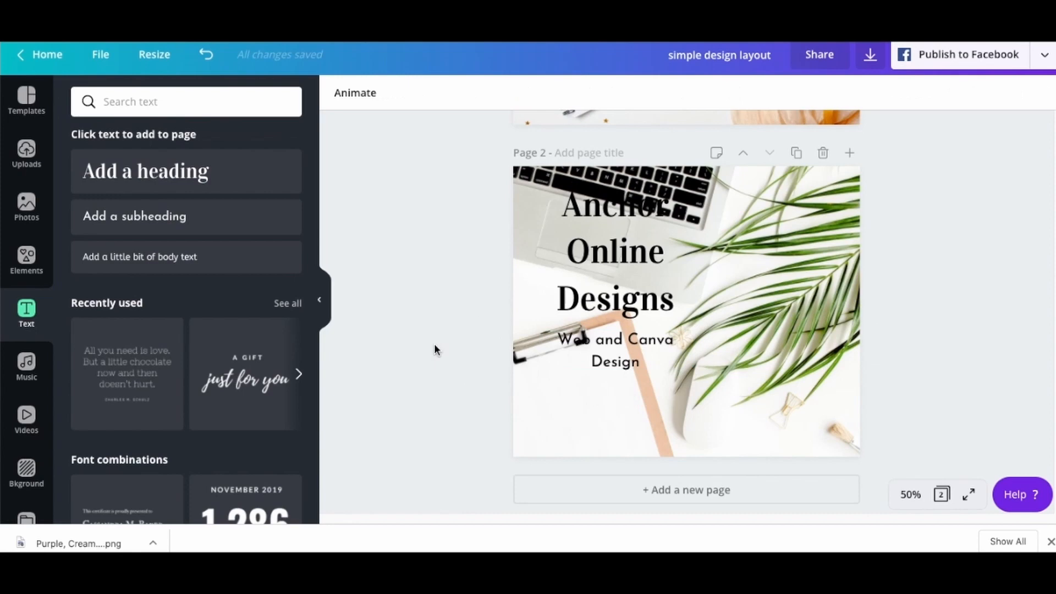
Add a line of body text that reads "Follow me on Facebook".
{"action": "left_click", "coordinate": [177, 261]}
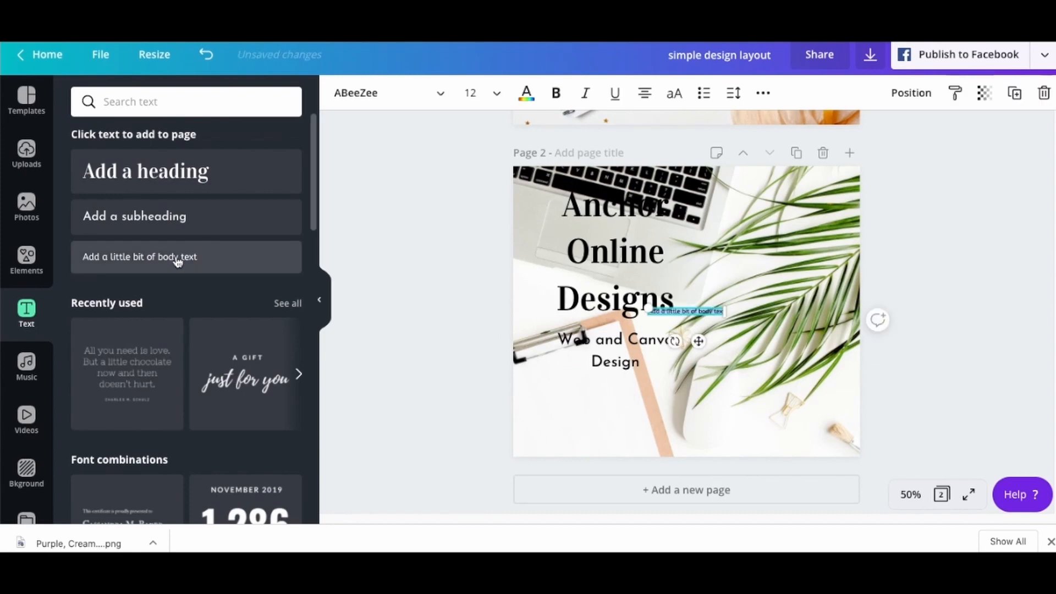
{"action": "type", "text": "wollow"}
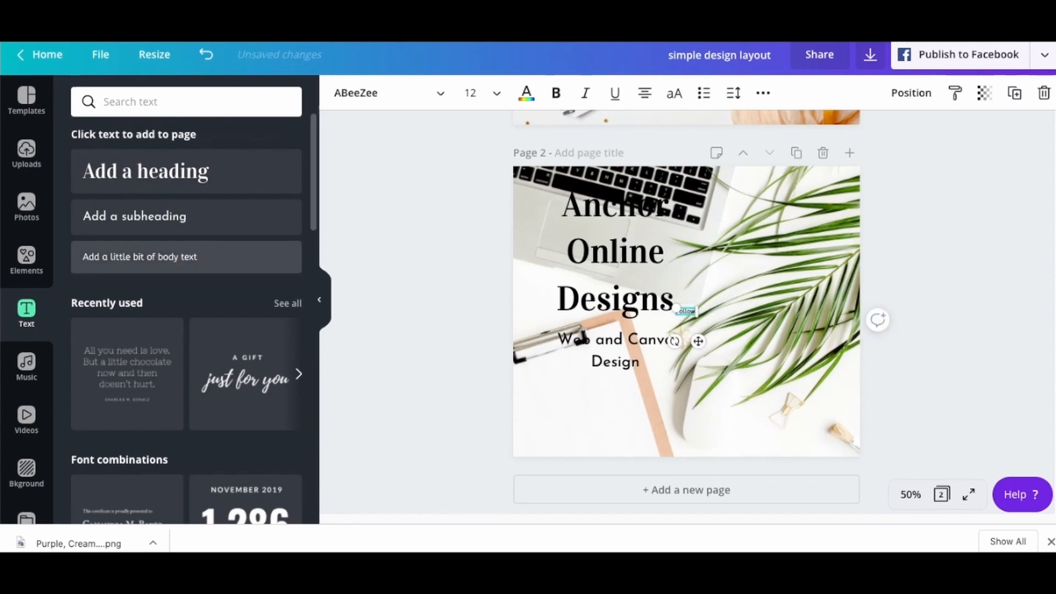
{"action": "type", "text": " me on Facebook"}
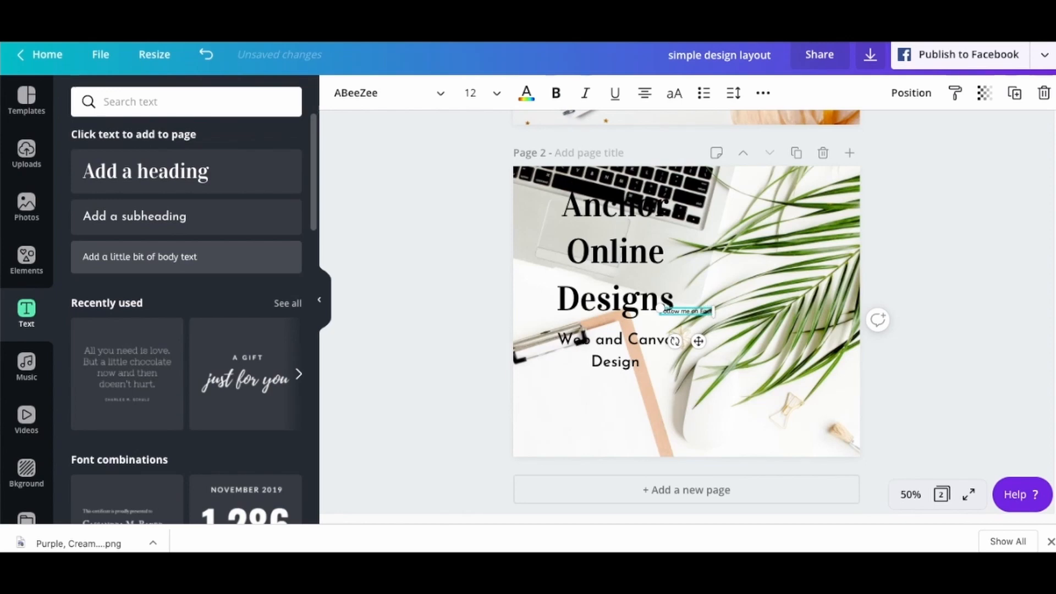
{"action": "left_click", "coordinate": [441, 355]}
Place the body text centred beneath the subheading and scale it up to about 328 wide by 34 high.
{"action": "left_click_drag", "start_coordinate": [711, 313], "coordinate": [639, 396]}
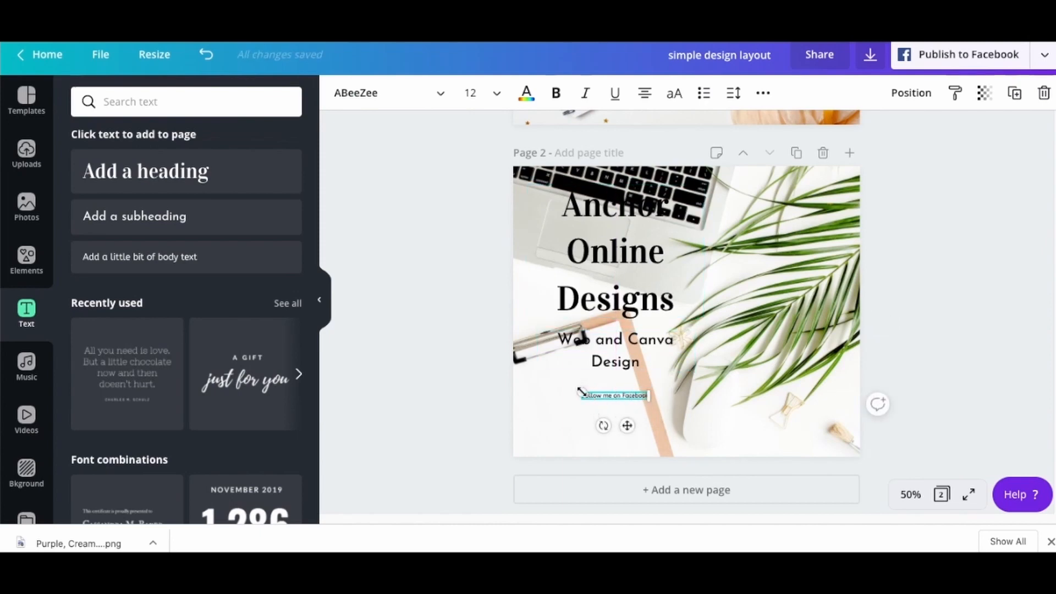
{"action": "left_click_drag", "start_coordinate": [580, 391], "coordinate": [530, 347]}
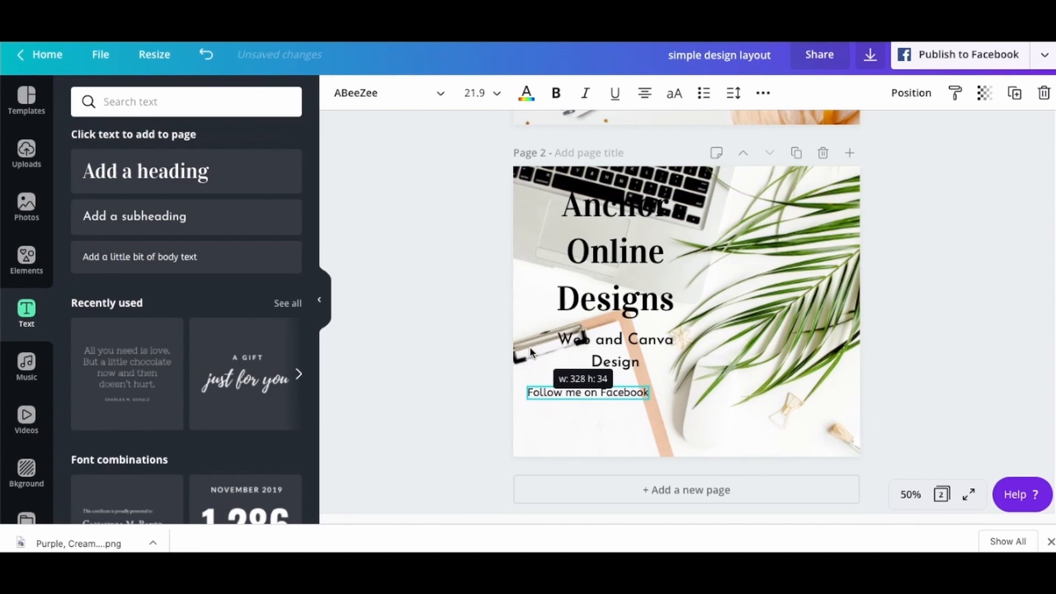
{"action": "left_click", "coordinate": [468, 429]}
{"action": "left_click_drag", "start_coordinate": [573, 394], "coordinate": [599, 399]}
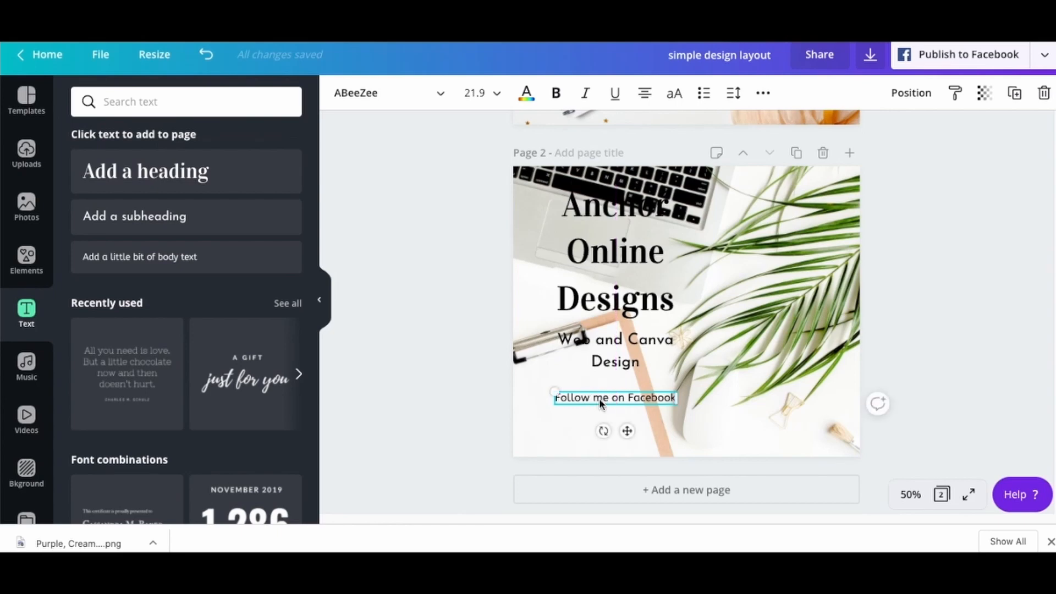
{"action": "left_click", "coordinate": [468, 397]}
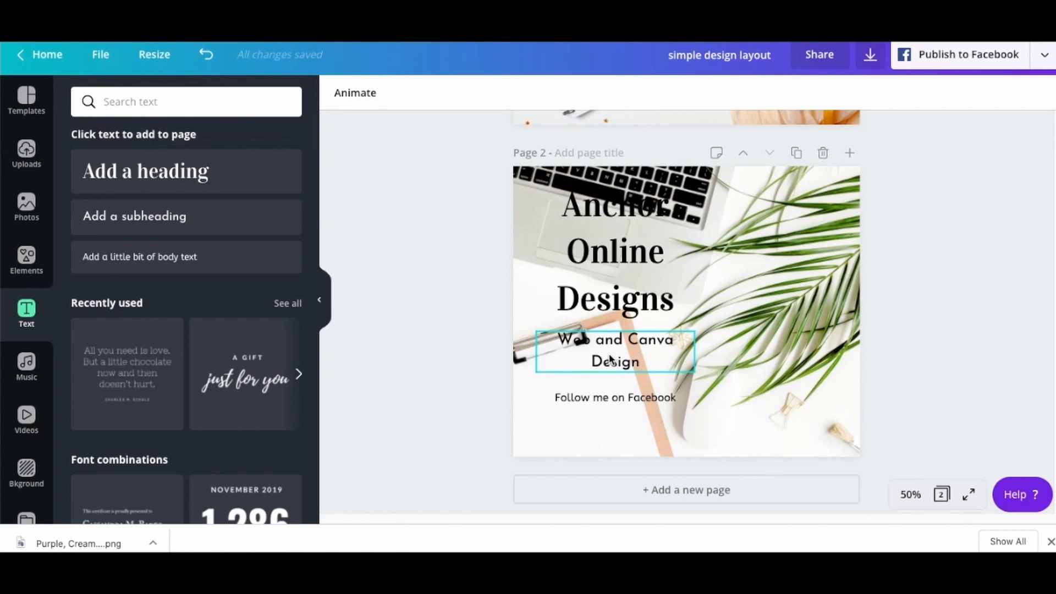
Add a square shape to page 2, place it over the text and stretch it into a tall rectangle spanning heading to body text.
{"action": "left_click", "coordinate": [794, 272]}
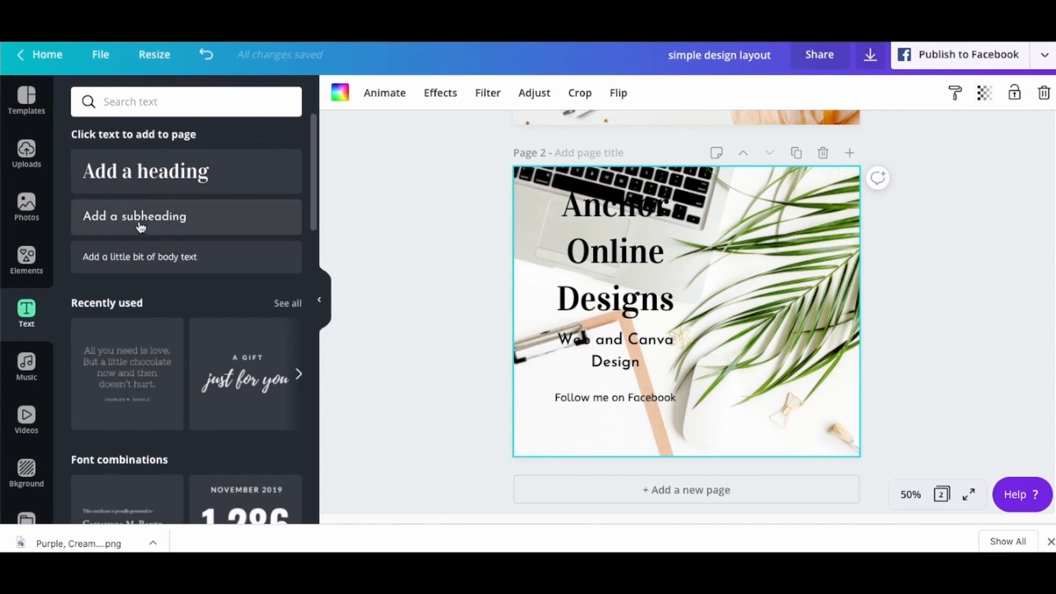
{"action": "left_click", "coordinate": [27, 259]}
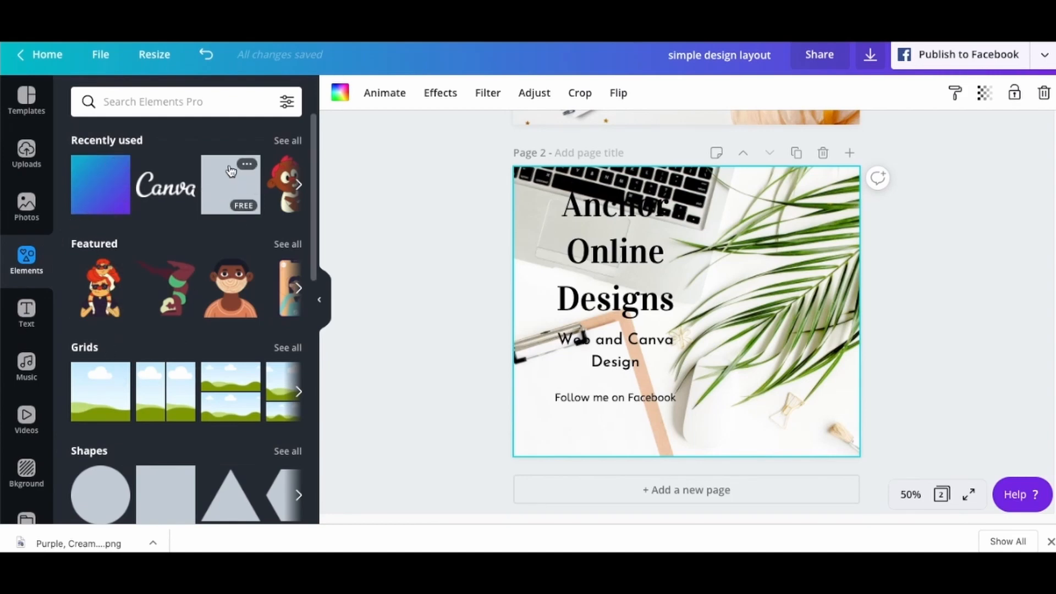
{"action": "left_click", "coordinate": [225, 186]}
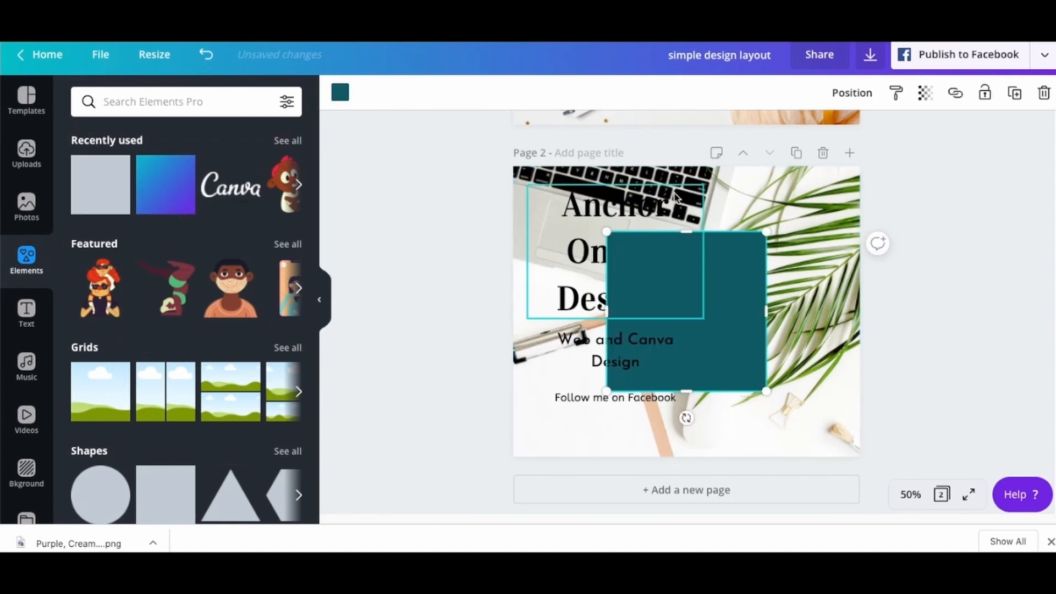
{"action": "left_click_drag", "start_coordinate": [726, 285], "coordinate": [672, 250]}
{"action": "left_click_drag", "start_coordinate": [623, 345], "coordinate": [626, 424]}
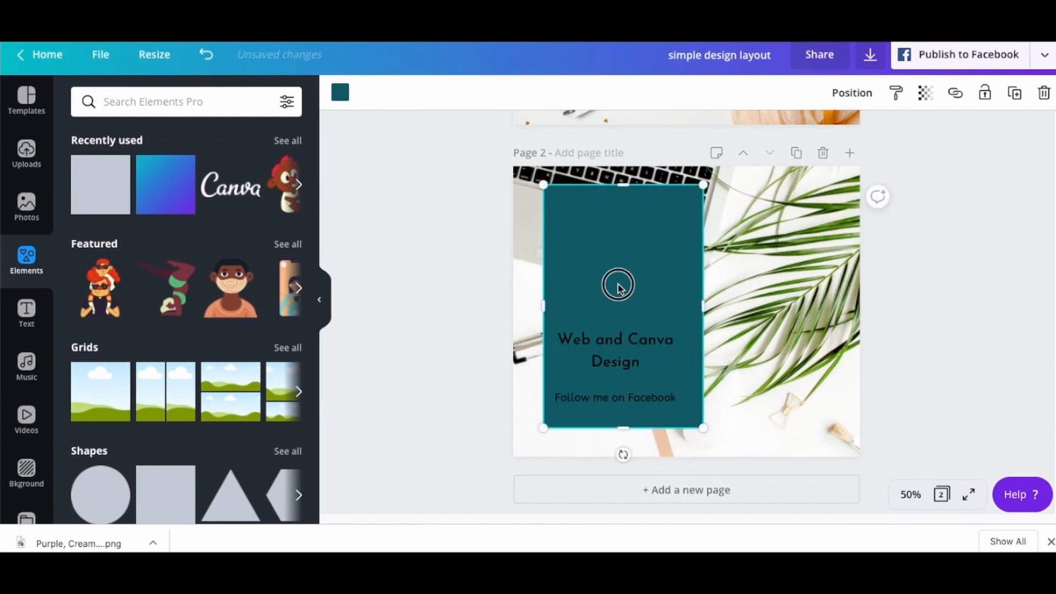
{"action": "left_click_drag", "start_coordinate": [618, 285], "coordinate": [614, 284]}
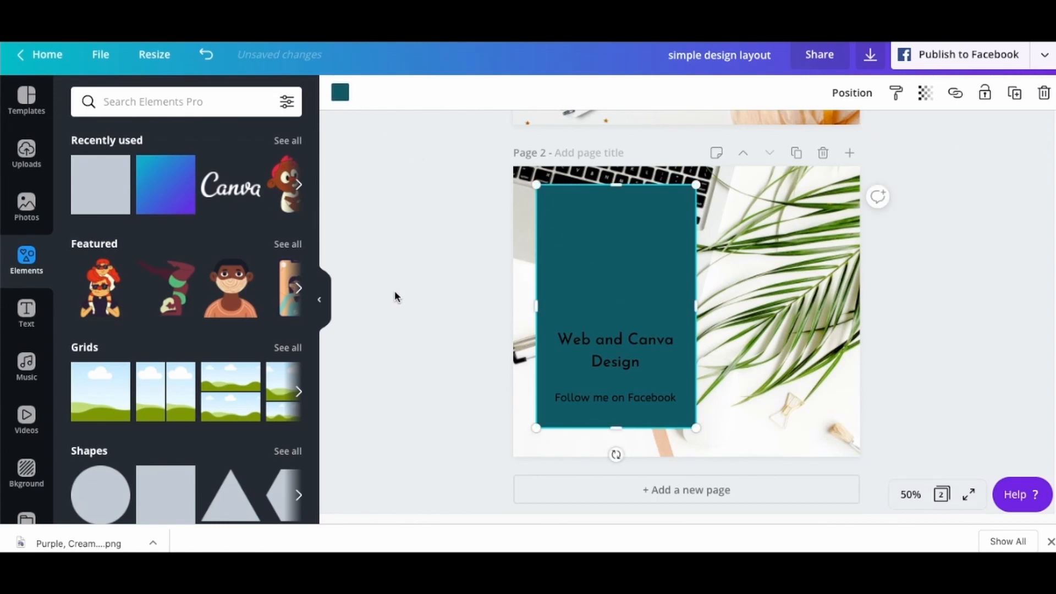
Set the rectangle's transparency to 47.
{"action": "left_click", "coordinate": [925, 93]}
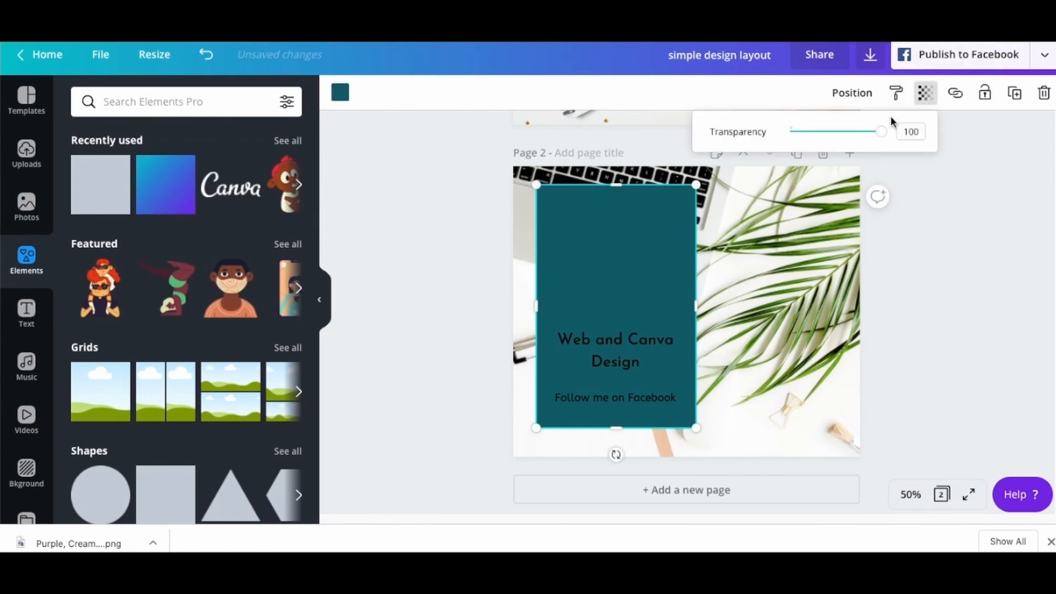
{"action": "left_click_drag", "start_coordinate": [884, 134], "coordinate": [834, 140]}
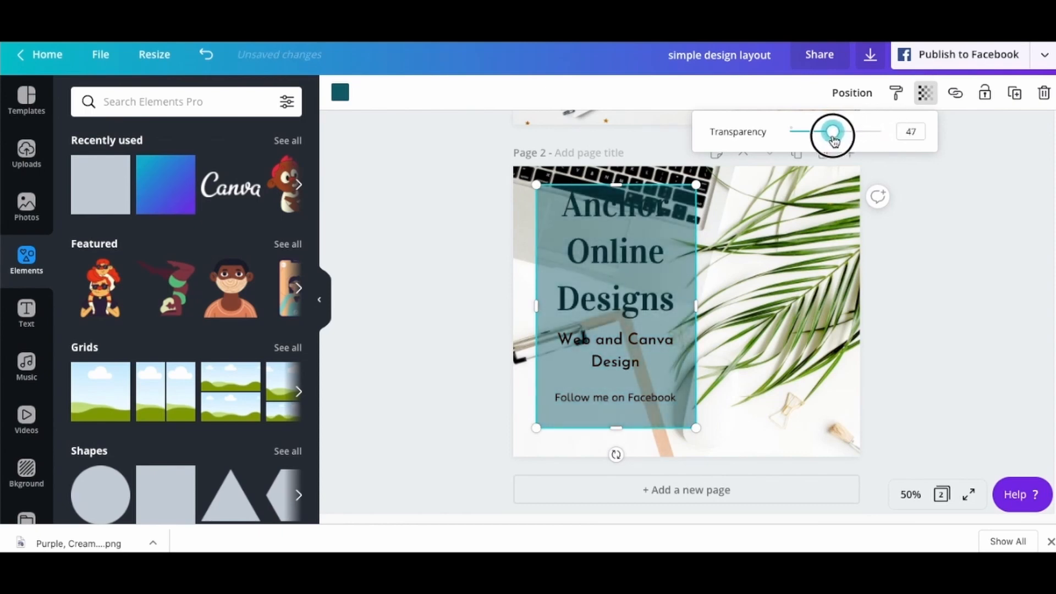
{"action": "left_click", "coordinate": [461, 275]}
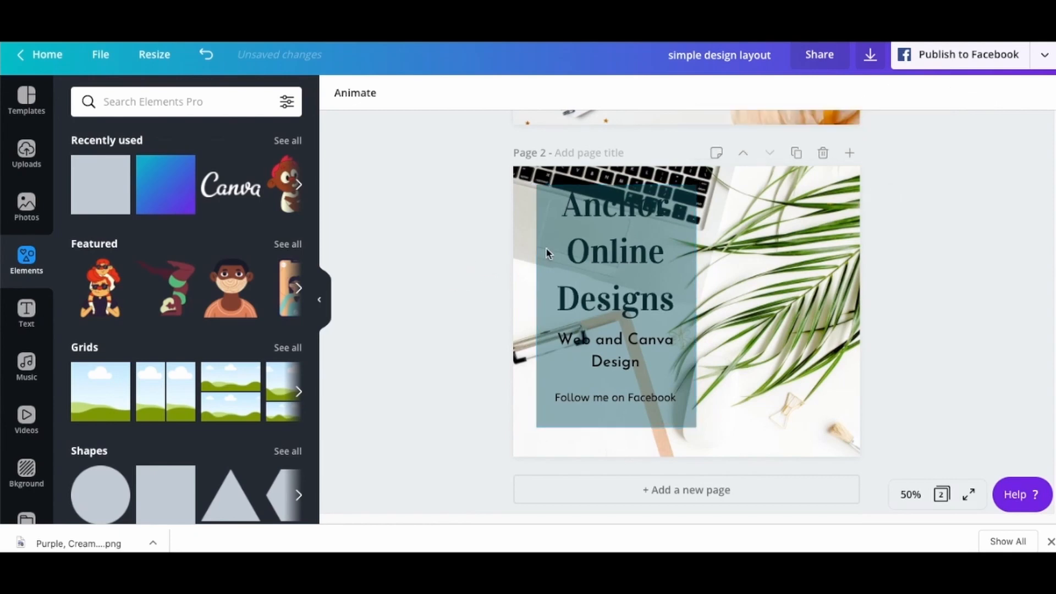
Lower the subheading and body text slightly and adjust the rectangle's position and upper edge to fit around the text.
{"action": "left_click_drag", "start_coordinate": [548, 246], "coordinate": [547, 260]}
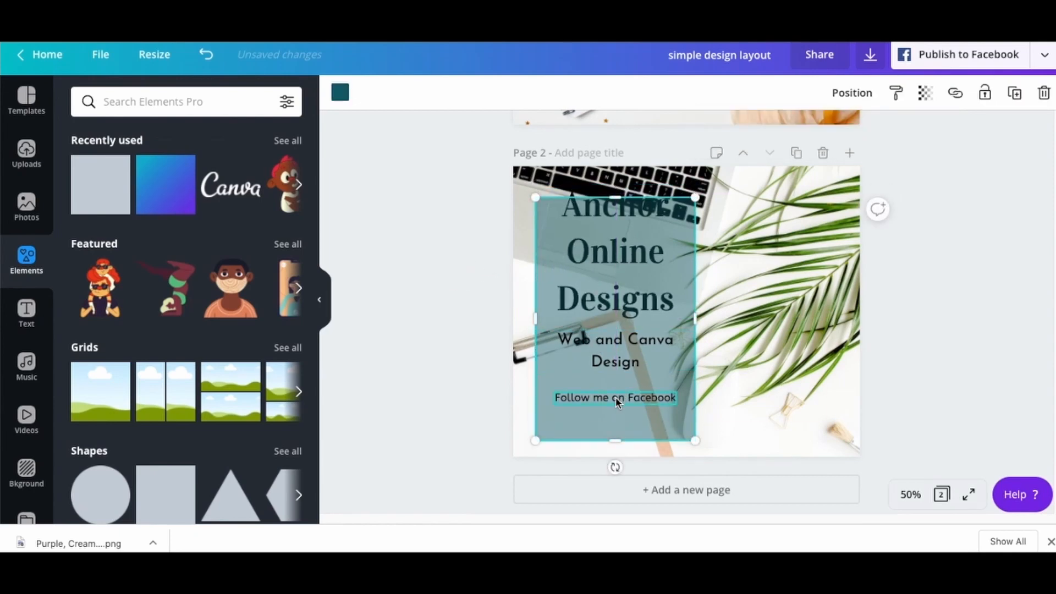
{"action": "left_click_drag", "start_coordinate": [615, 400], "coordinate": [616, 410]}
{"action": "left_click", "coordinate": [616, 353]}
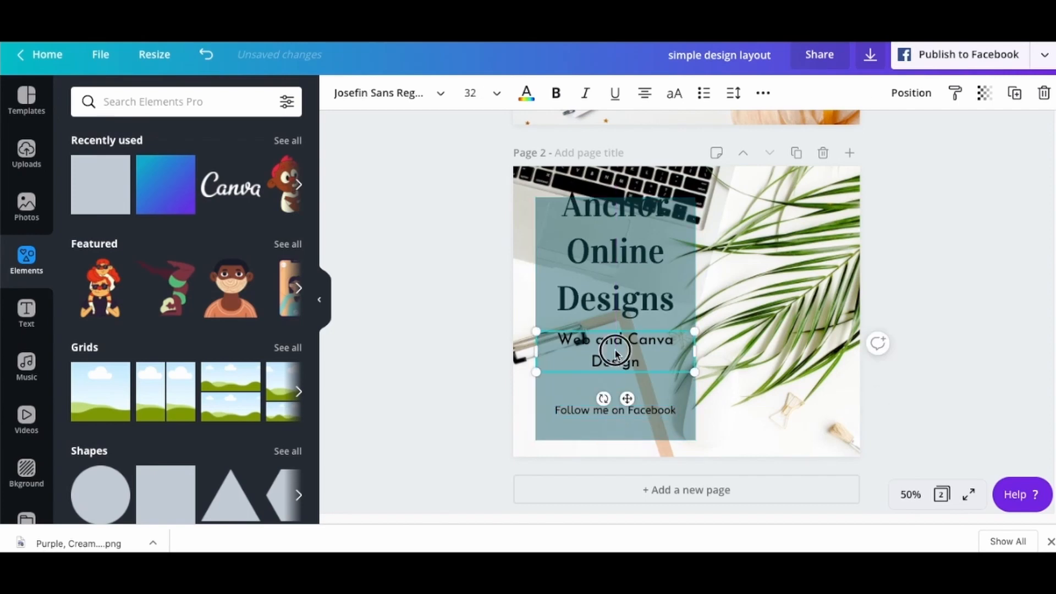
{"action": "left_click_drag", "start_coordinate": [616, 352], "coordinate": [616, 365]}
{"action": "mouse_move", "coordinate": [624, 269]}
{"action": "left_mouse_down"}
{"action": "mouse_move", "coordinate": [622, 280]}
{"action": "mouse_move", "coordinate": [623, 262]}
{"action": "left_mouse_up"}
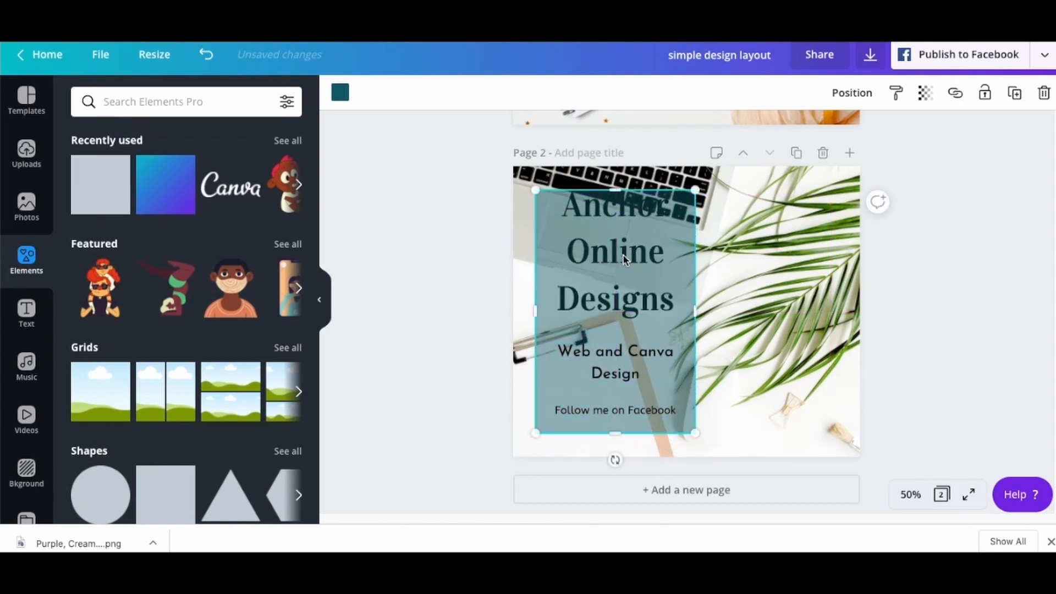
{"action": "left_click_drag", "start_coordinate": [613, 191], "coordinate": [614, 180]}
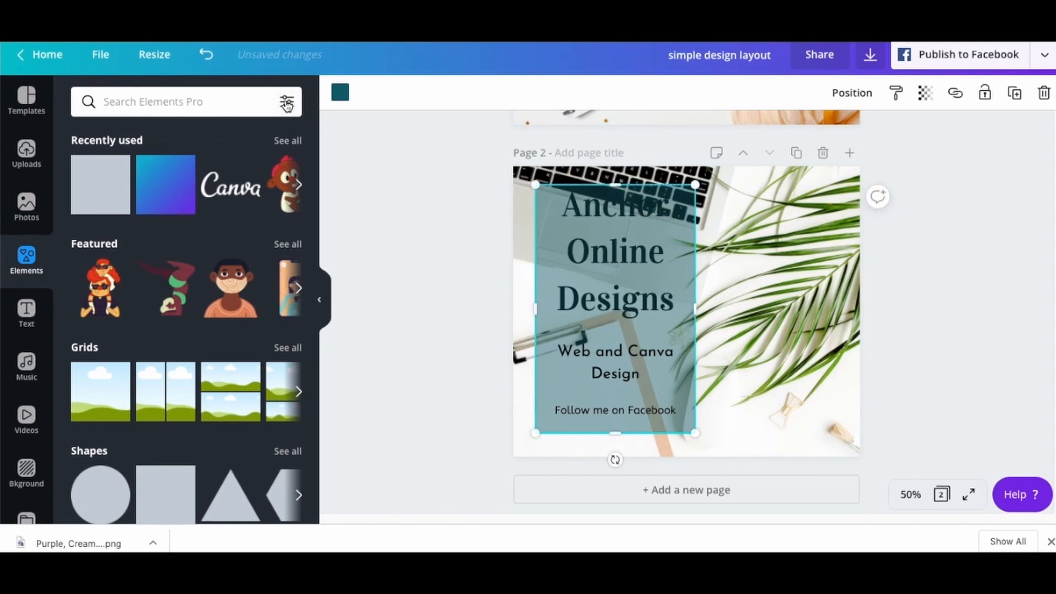
Try brand colours on the rectangle and recolour it a slightly deeper custom pale green based on #e3ece9.
{"action": "left_click", "coordinate": [340, 94]}
{"action": "left_click", "coordinate": [160, 331]}
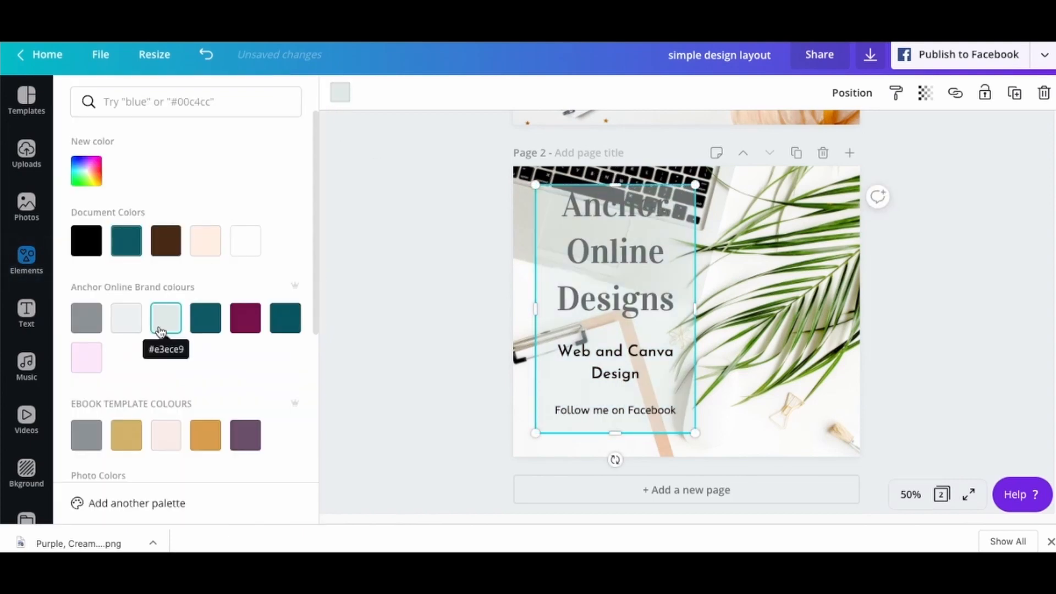
{"action": "left_click", "coordinate": [134, 325]}
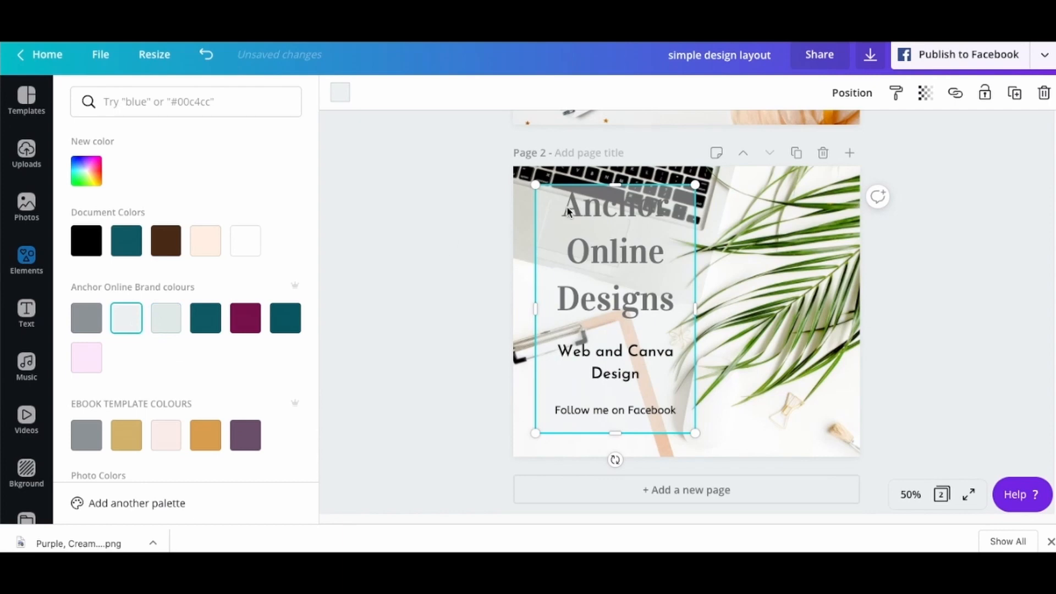
{"action": "left_click", "coordinate": [208, 329]}
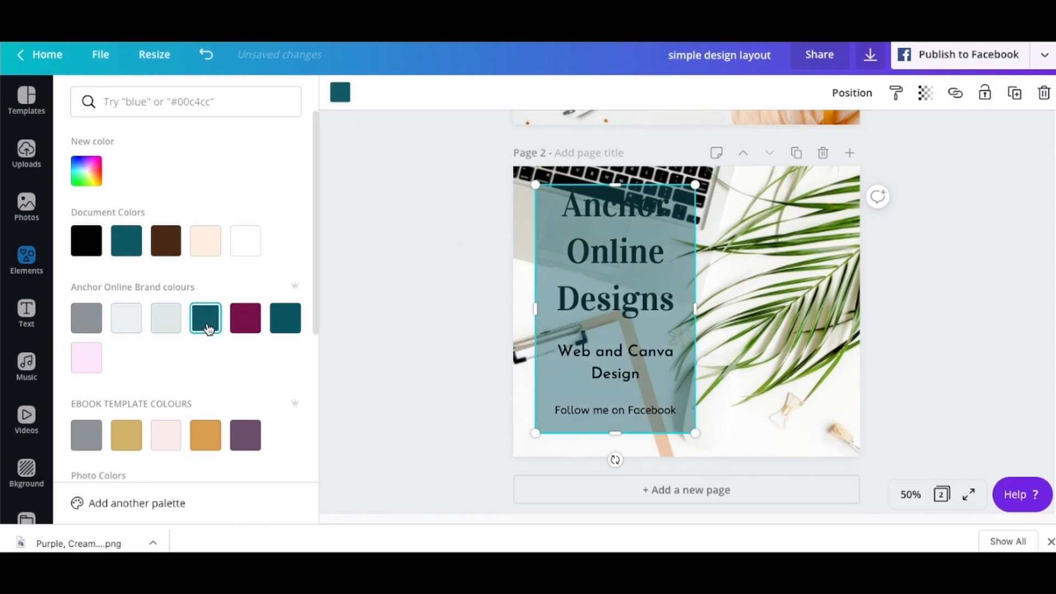
{"action": "left_click", "coordinate": [173, 326]}
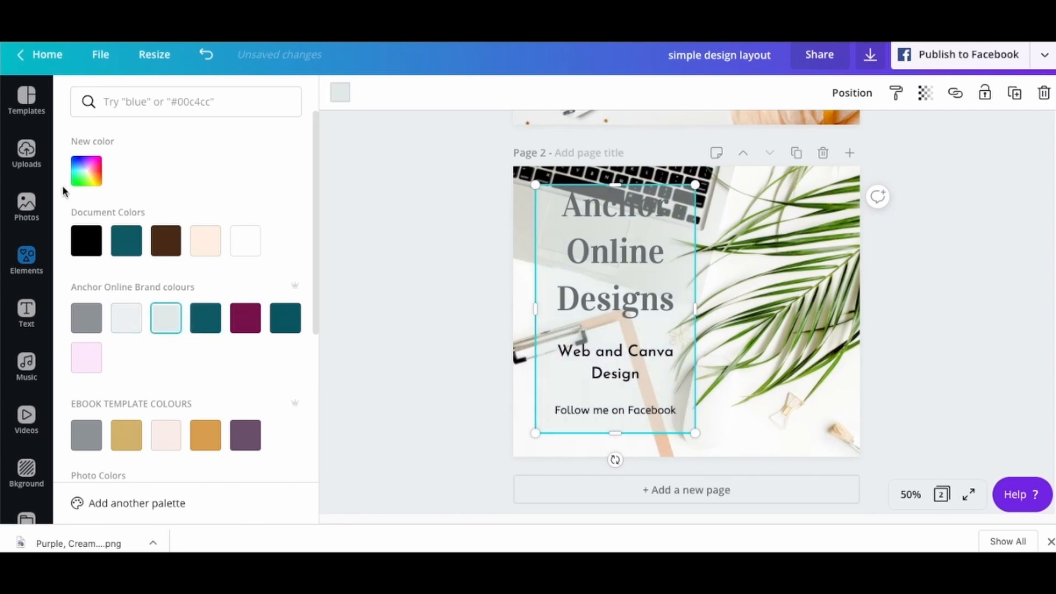
{"action": "left_click", "coordinate": [87, 171]}
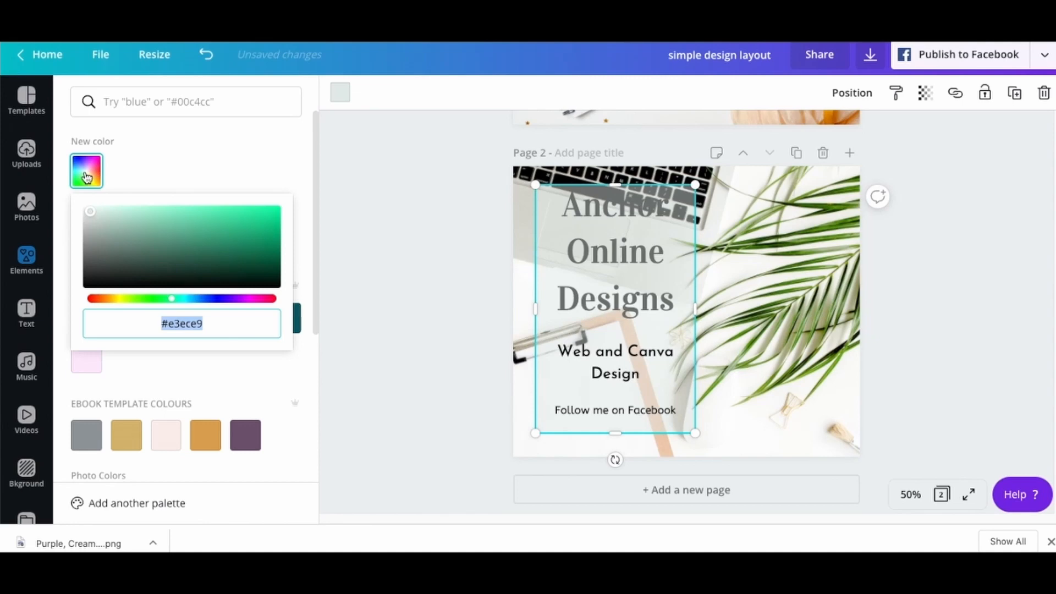
{"action": "left_click", "coordinate": [101, 216]}
{"action": "key", "text": "Escape"}
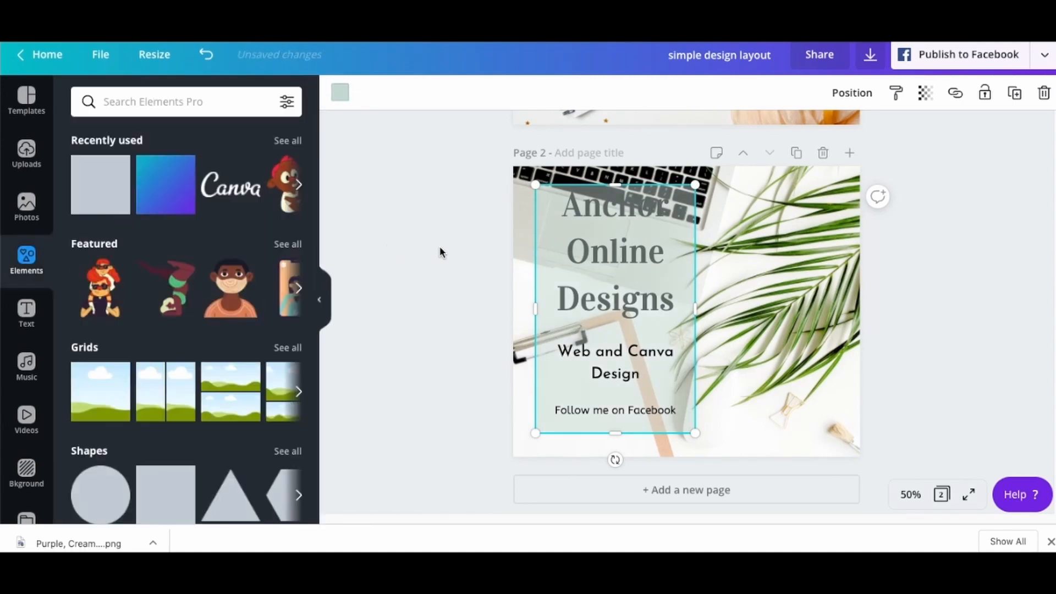
Send the rectangle one layer backward so that it sits behind the heading.
{"action": "left_click", "coordinate": [845, 93]}
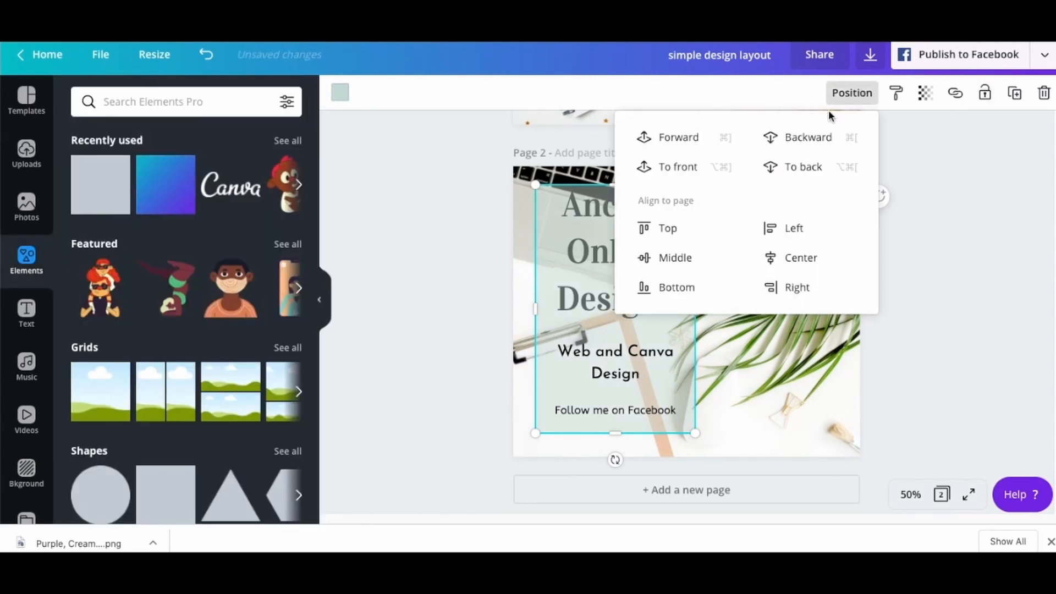
{"action": "left_click", "coordinate": [810, 137]}
{"action": "left_click", "coordinate": [434, 249]}
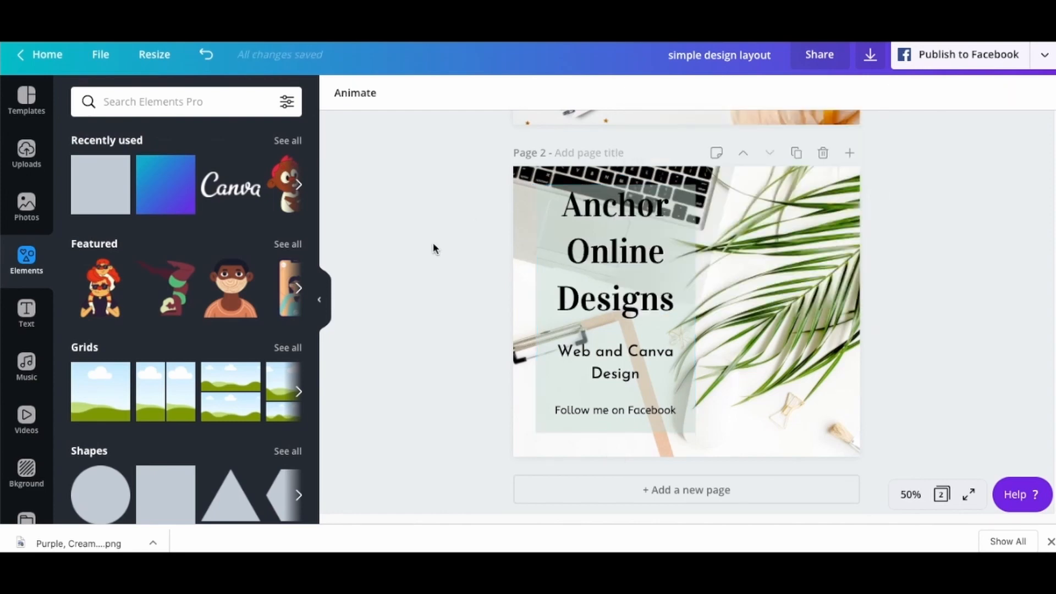
Enlarge the pale green rectangle to about 467 wide by 725 high, leaving a margin around the text.
{"action": "left_click", "coordinate": [546, 220]}
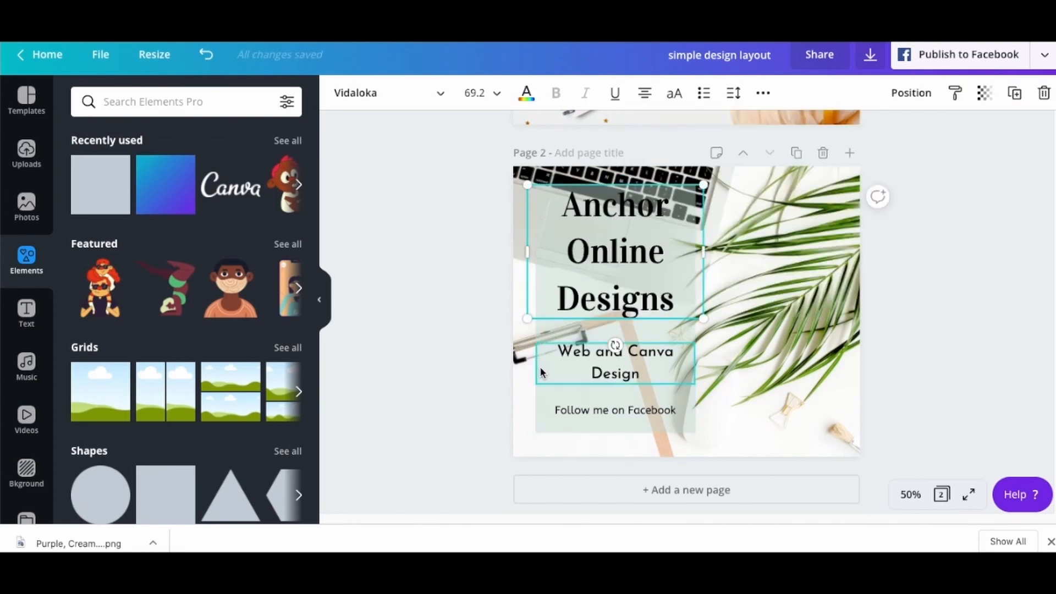
{"action": "left_click", "coordinate": [541, 406]}
{"action": "left_click_drag", "start_coordinate": [538, 193], "coordinate": [527, 172]}
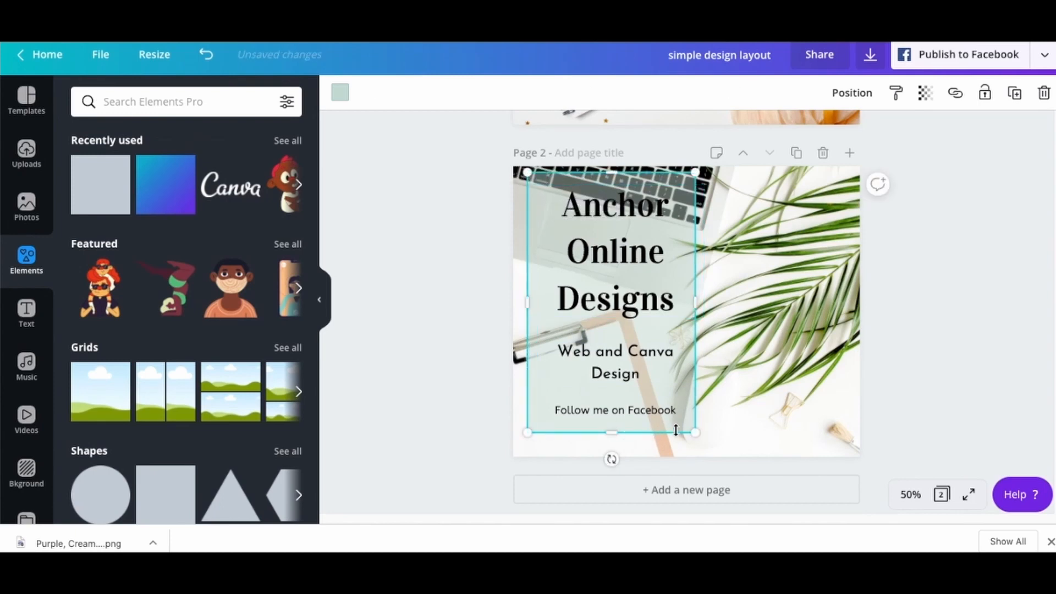
{"action": "left_click_drag", "start_coordinate": [694, 432], "coordinate": [698, 437]}
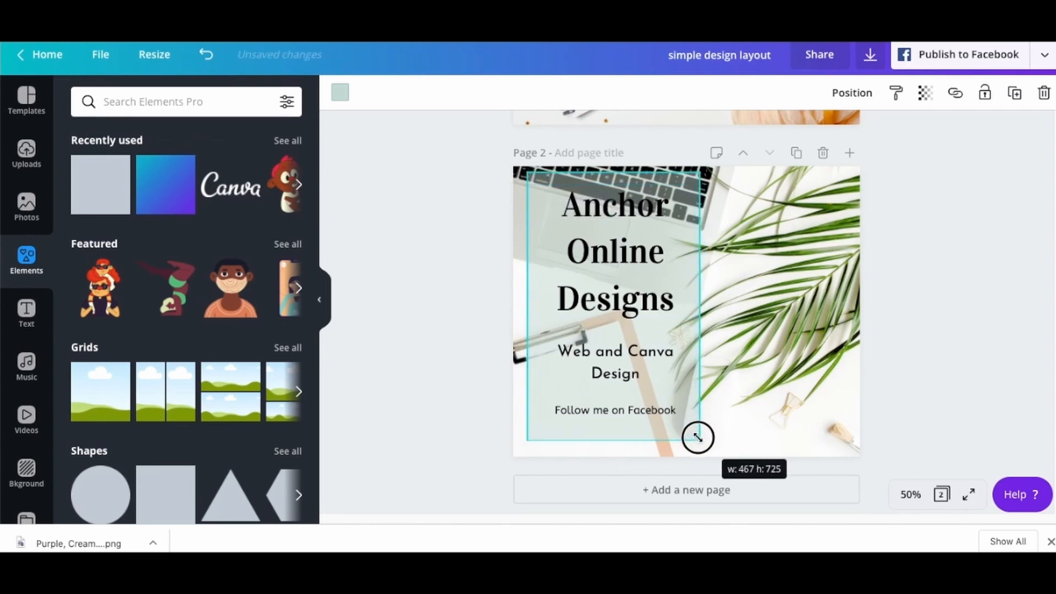
{"action": "left_click", "coordinate": [453, 358]}
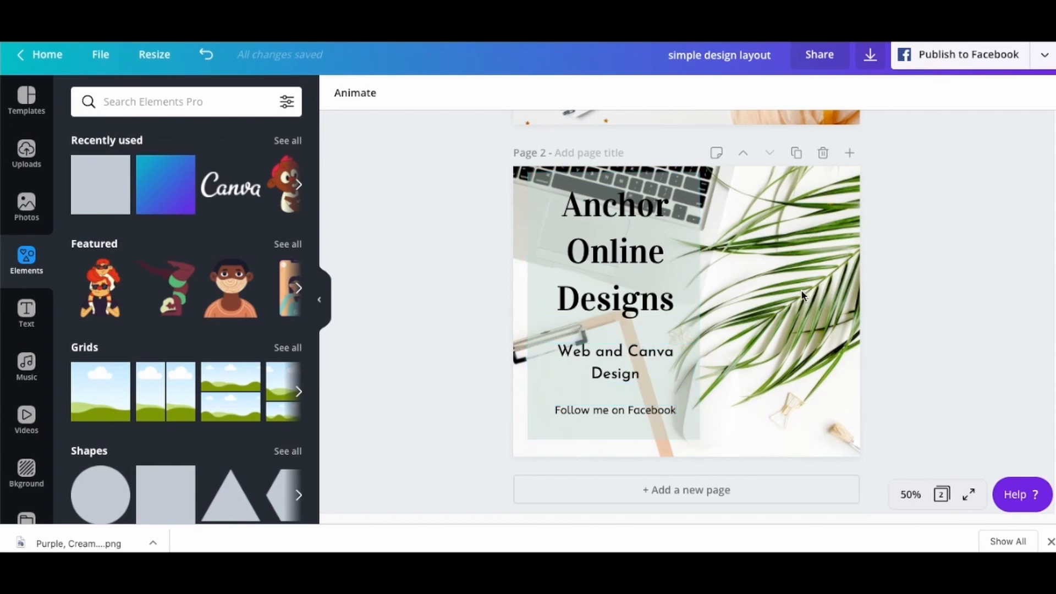
Compare the page 2 design with the page 1 layout.
{"action": "scroll", "coordinate": [802, 296], "scroll_direction": "up", "scroll_amount": 5}
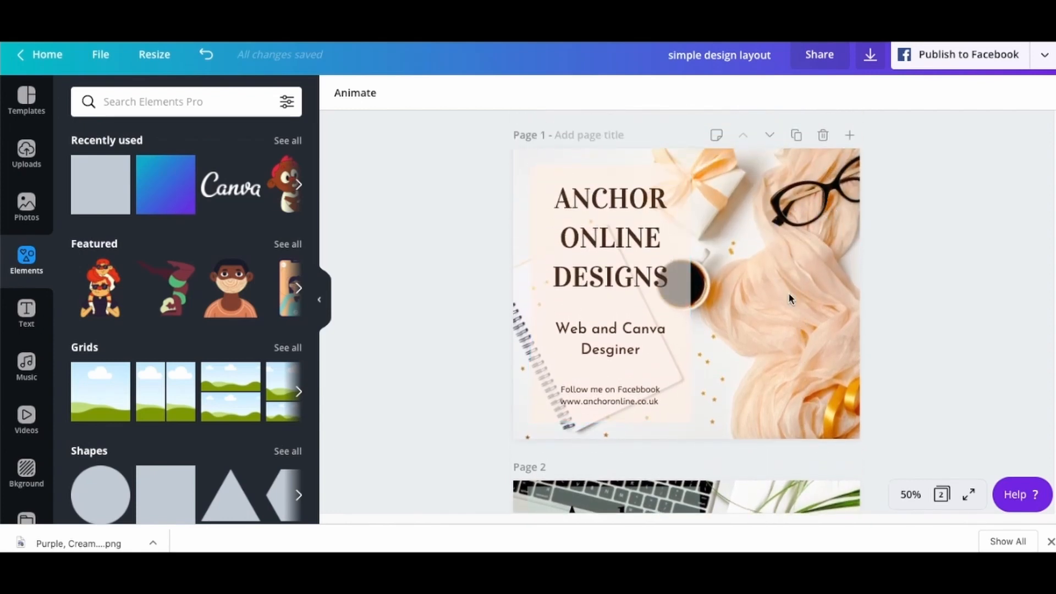
{"action": "scroll", "coordinate": [416, 379], "scroll_direction": "down", "scroll_amount": 4}
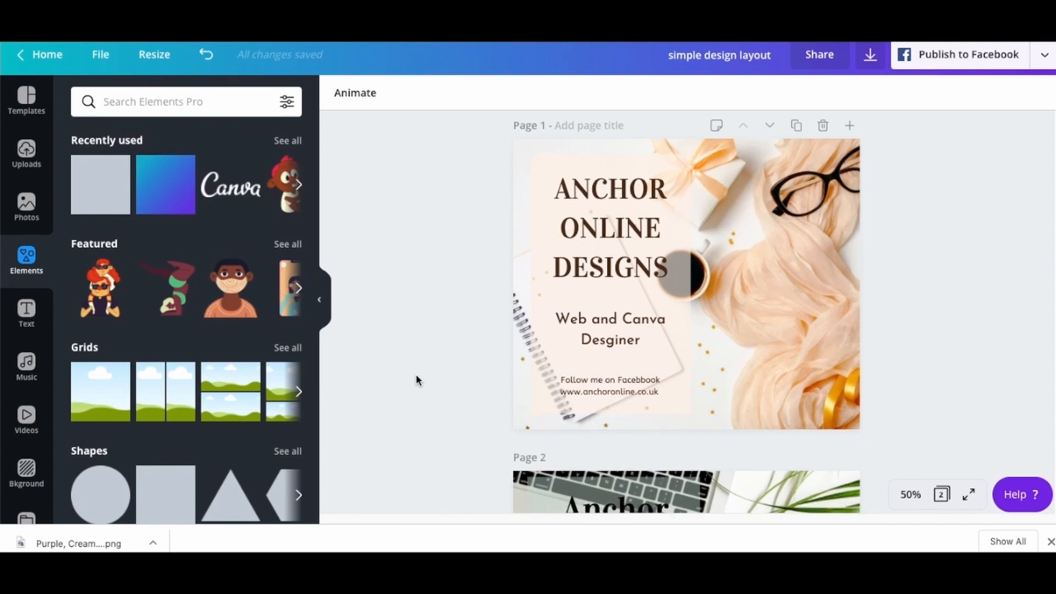
{"action": "scroll", "coordinate": [416, 380], "scroll_direction": "down", "scroll_amount": 2}
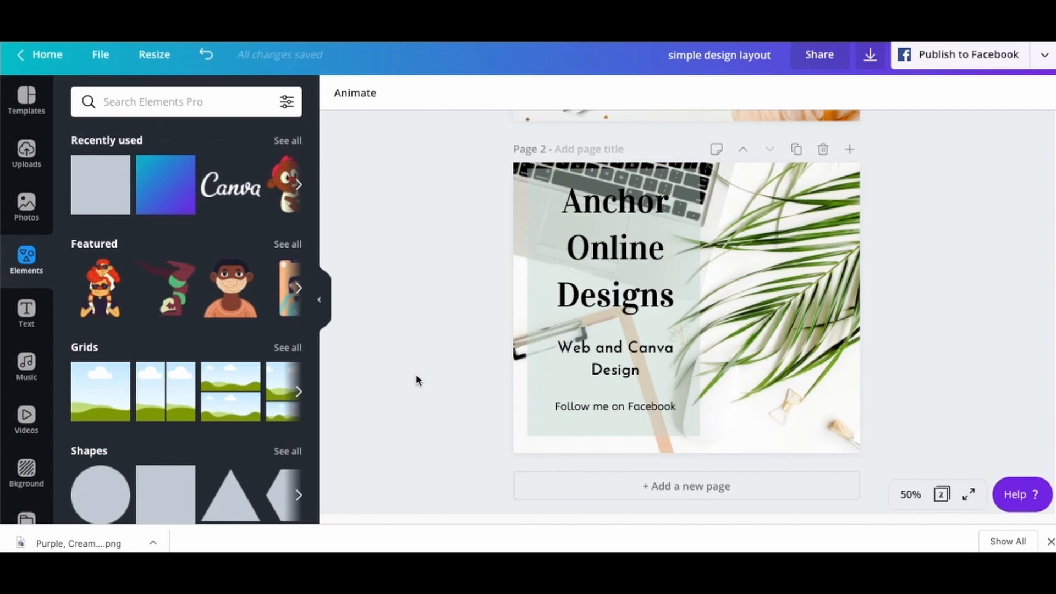
{"action": "scroll", "coordinate": [417, 380], "scroll_direction": "up", "scroll_amount": 6}
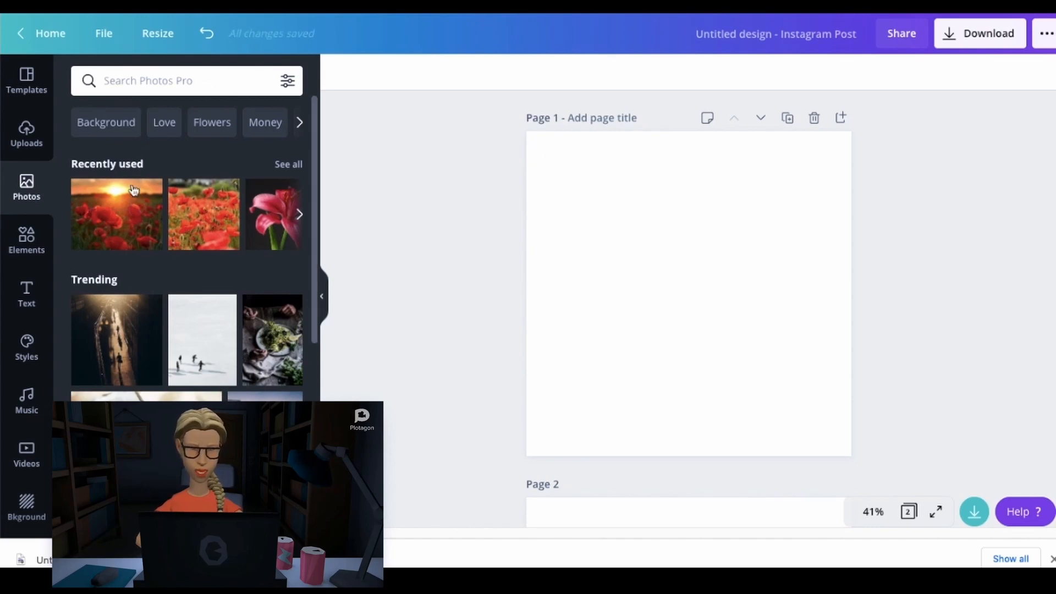
Add the recently used poppy field sunset photo to page 1 of the Instagram post.
{"action": "left_click", "coordinate": [120, 215]}
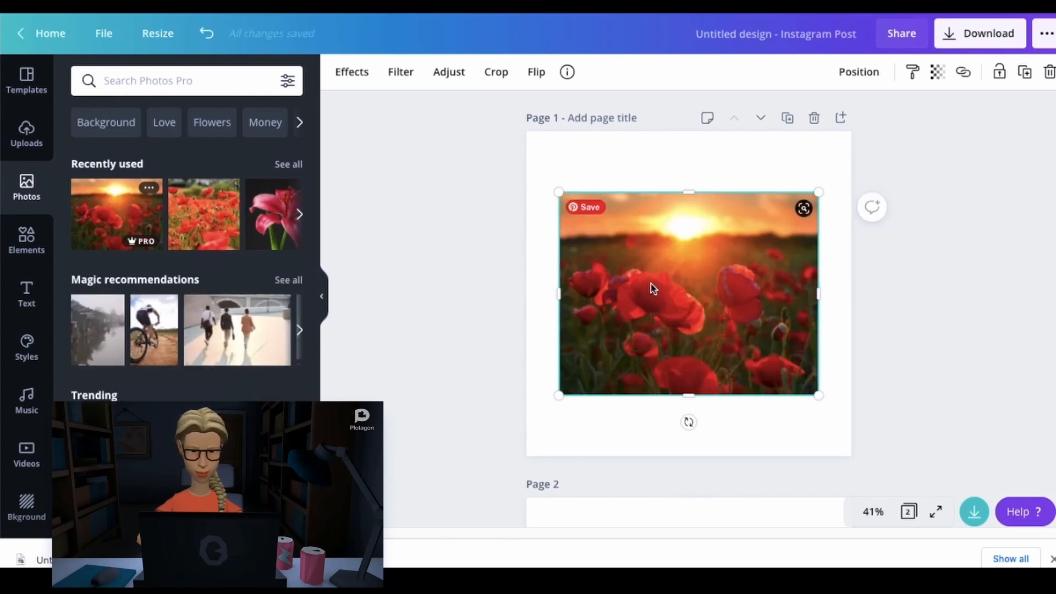
Replace the narrow teal bar on page 2 with a new teal square and narrow it into a tall strip.
{"action": "scroll", "coordinate": [457, 330], "scroll_direction": "down", "scroll_amount": 5}
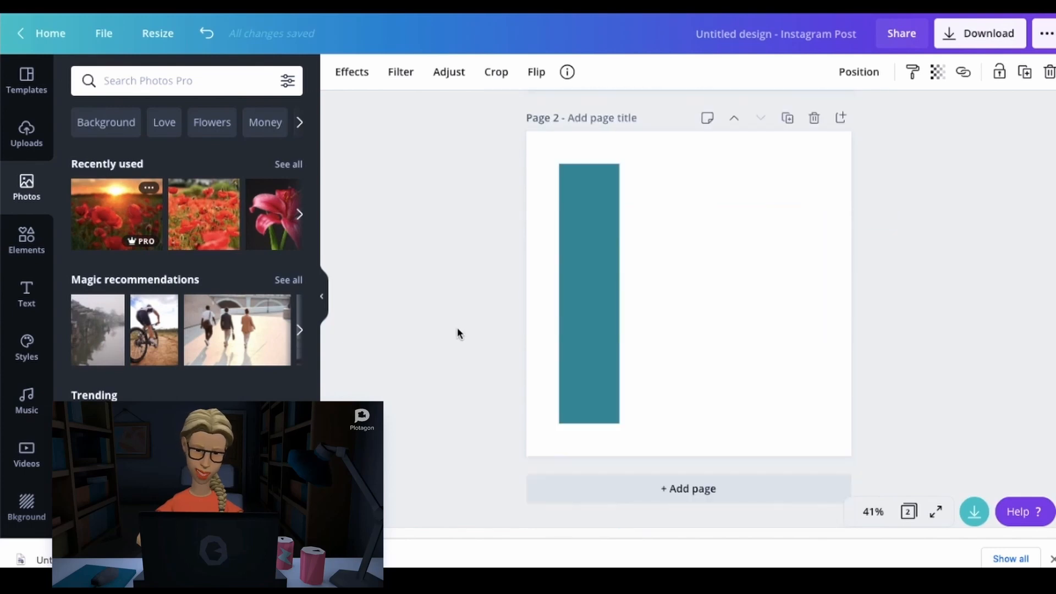
{"action": "left_click", "coordinate": [591, 316]}
{"action": "left_click_drag", "start_coordinate": [577, 302], "coordinate": [623, 307]}
{"action": "key", "text": "Delete"}
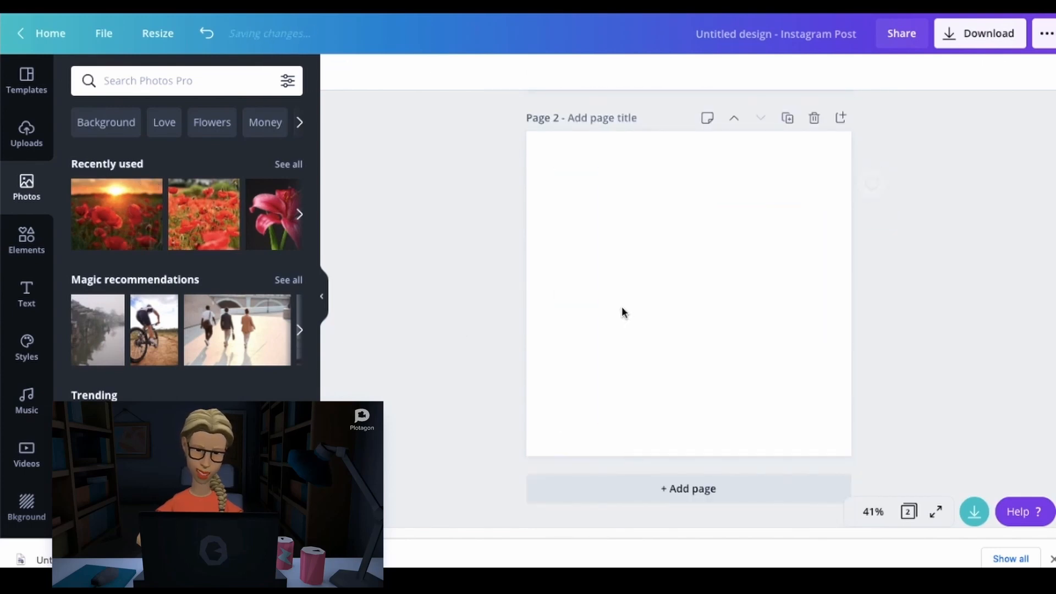
{"action": "key", "text": "ctrl+z"}
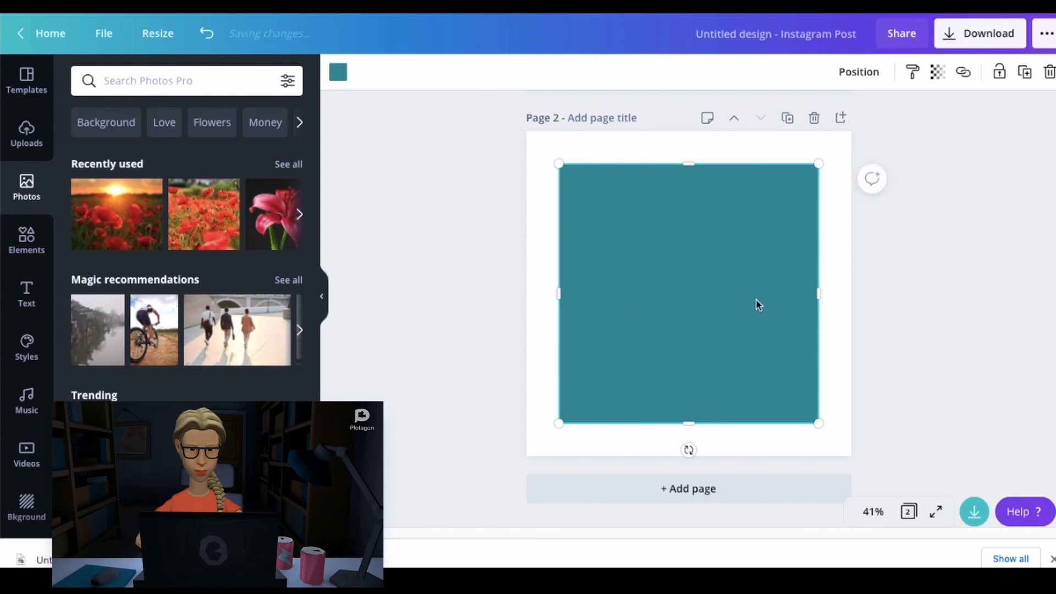
{"action": "left_click_drag", "start_coordinate": [682, 295], "coordinate": [629, 292]}
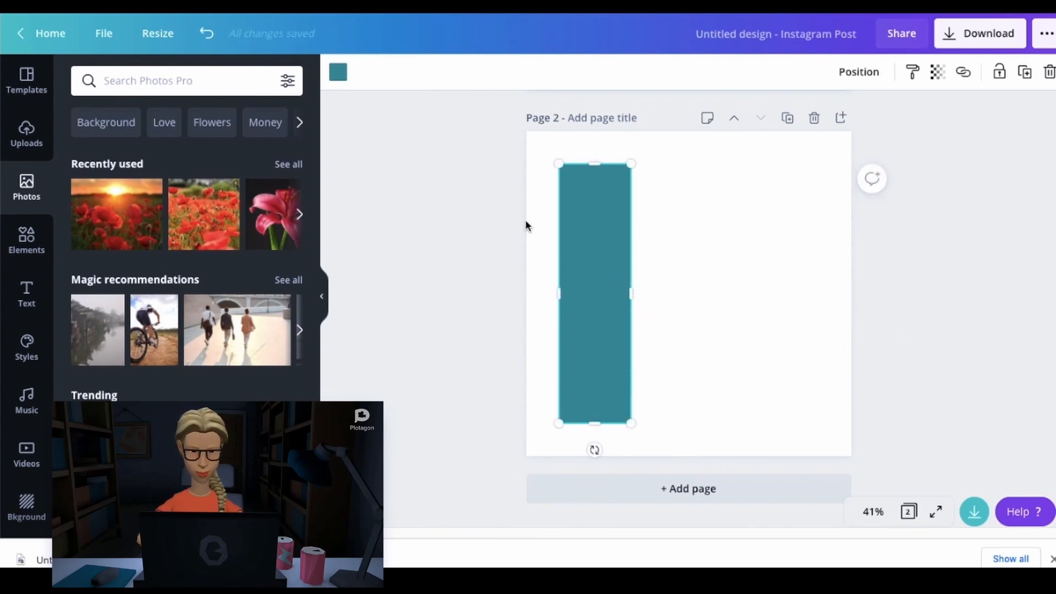
Recolour the strip black with a custom colour and move it to the horizontal centre of page 2.
{"action": "left_click", "coordinate": [339, 72]}
{"action": "left_click", "coordinate": [86, 151]}
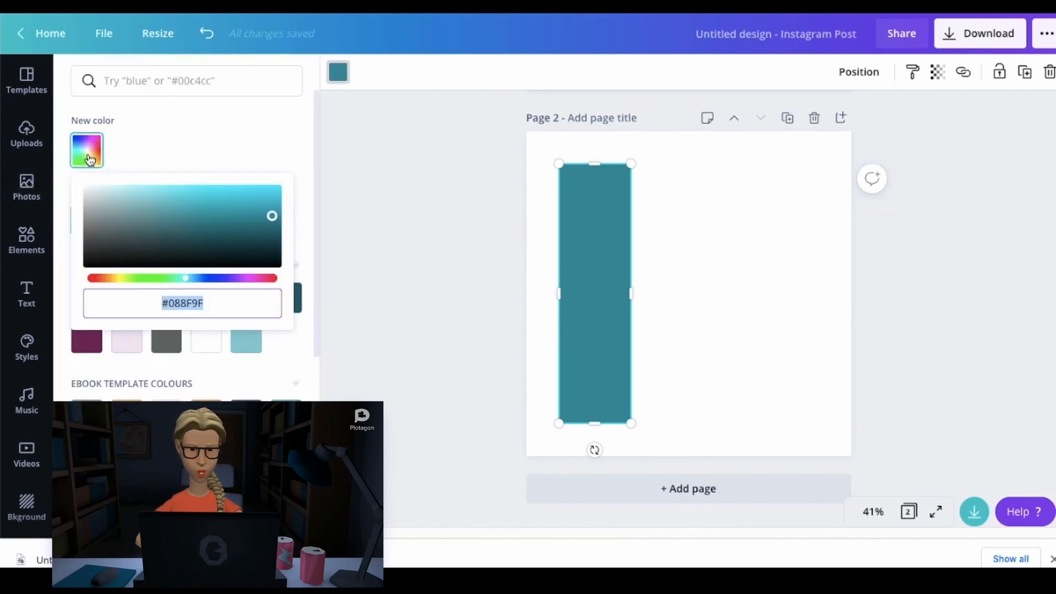
{"action": "left_click", "coordinate": [87, 267]}
{"action": "left_click_drag", "start_coordinate": [610, 270], "coordinate": [703, 278]}
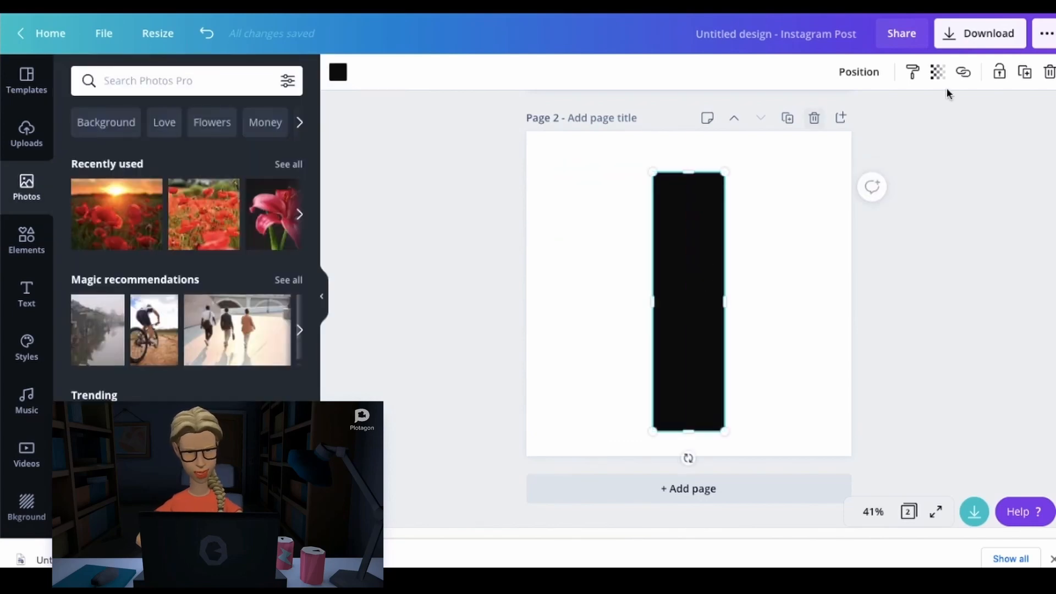
Download only page 2 as a PNG with a transparent background, then return to the design.
{"action": "left_click", "coordinate": [980, 37]}
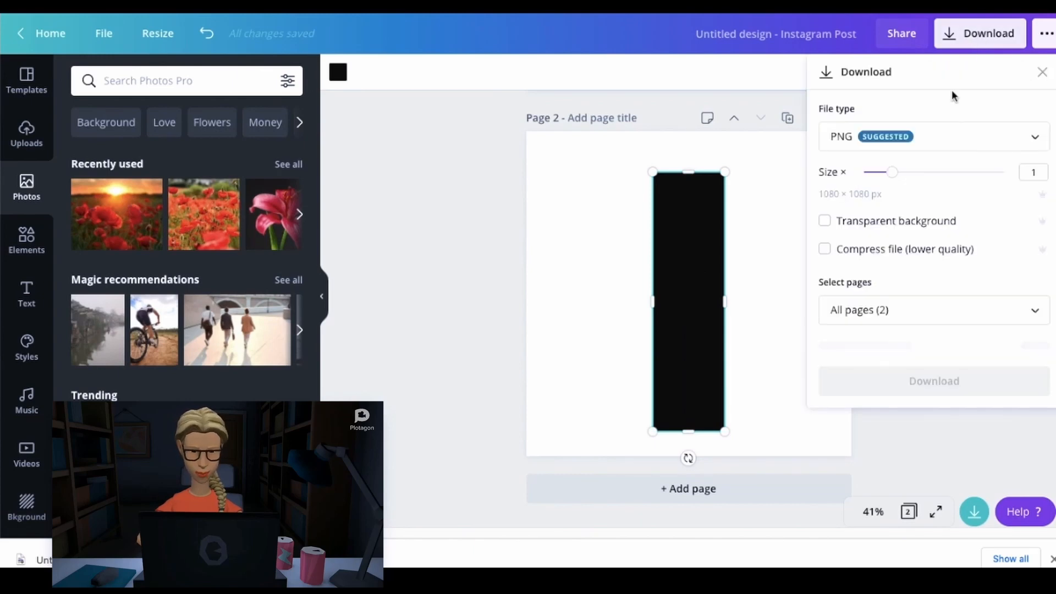
{"action": "left_click", "coordinate": [826, 221]}
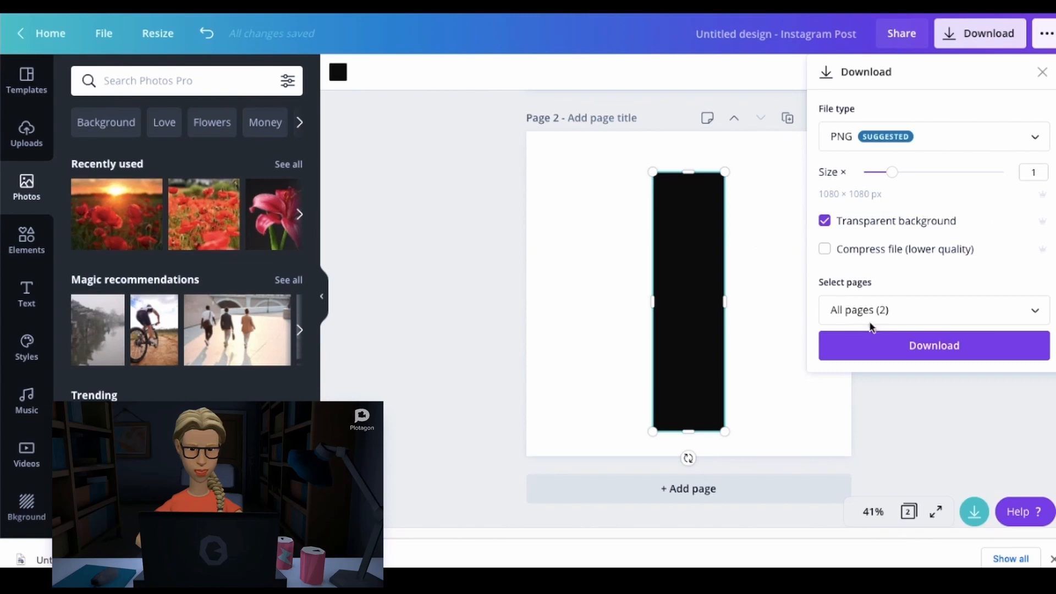
{"action": "left_click", "coordinate": [880, 310]}
{"action": "left_click", "coordinate": [887, 436]}
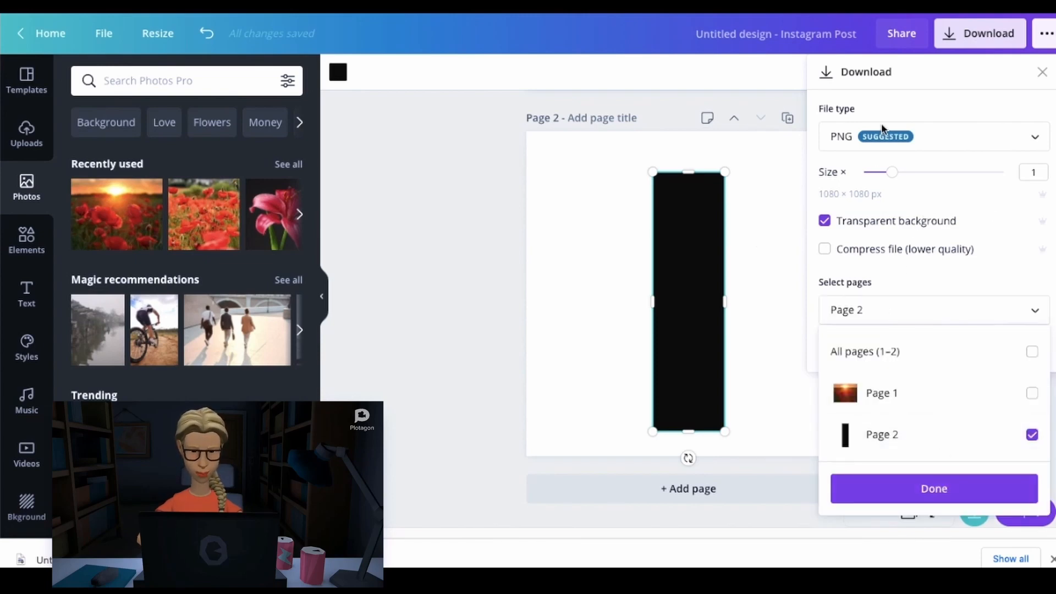
{"action": "left_click", "coordinate": [935, 491]}
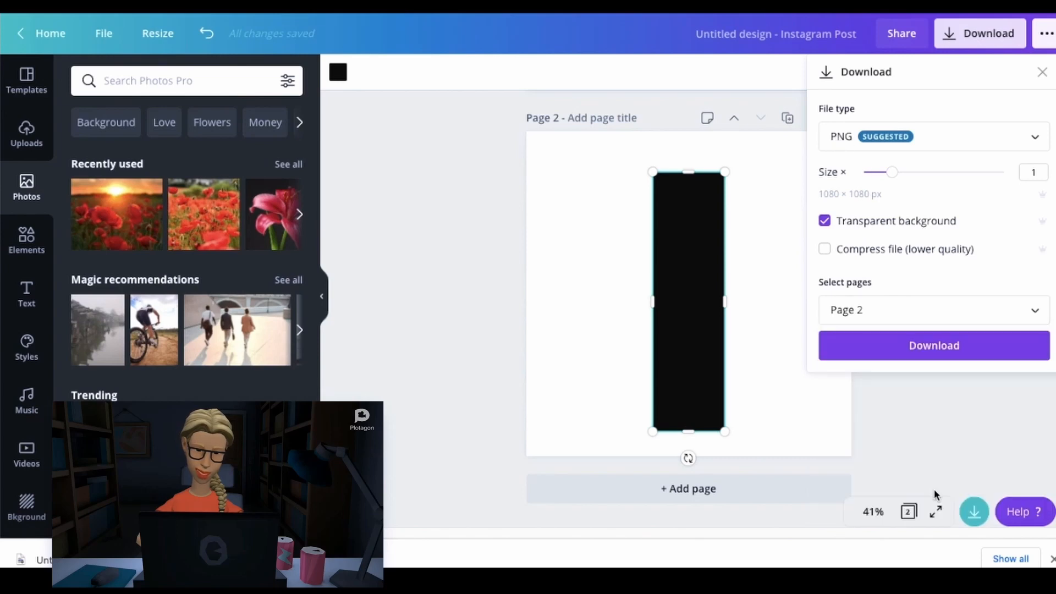
{"action": "left_click", "coordinate": [947, 345]}
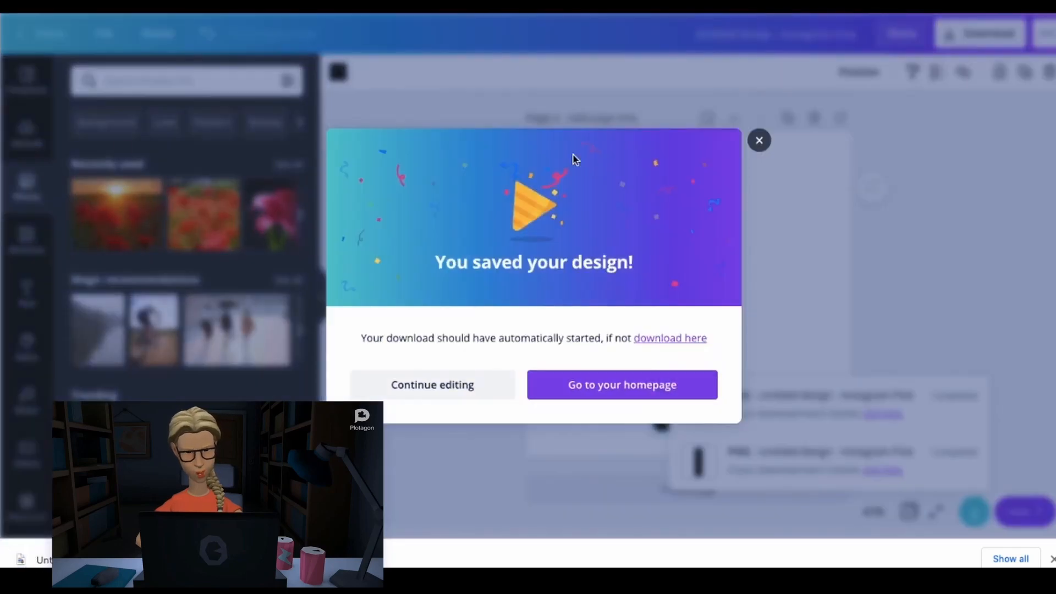
{"action": "left_click", "coordinate": [759, 140]}
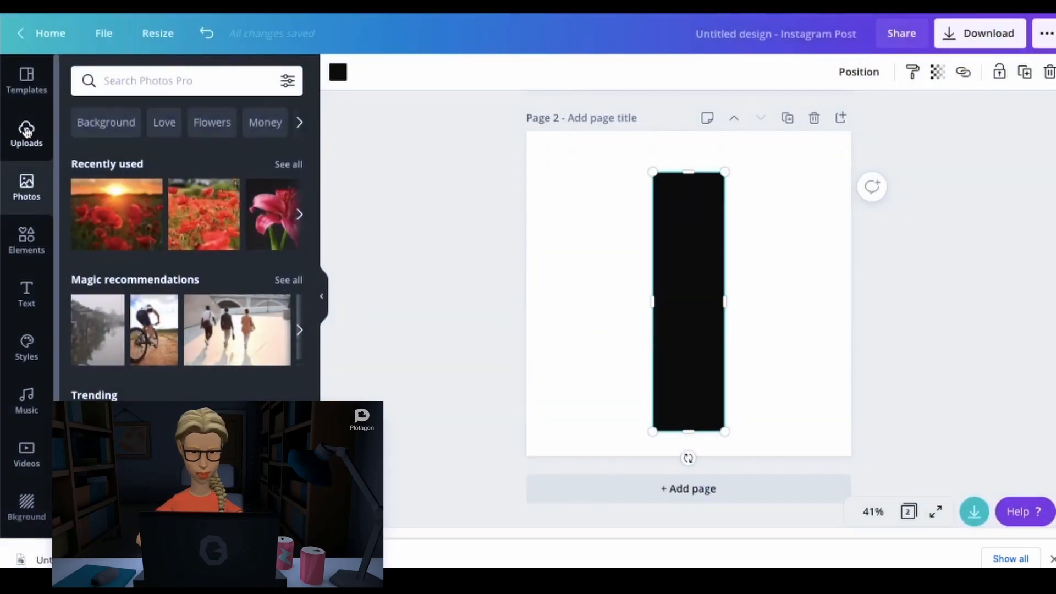
Upload the downloaded black strip image to the media uploads and delete the original strip from page 2.
{"action": "left_click", "coordinate": [25, 131]}
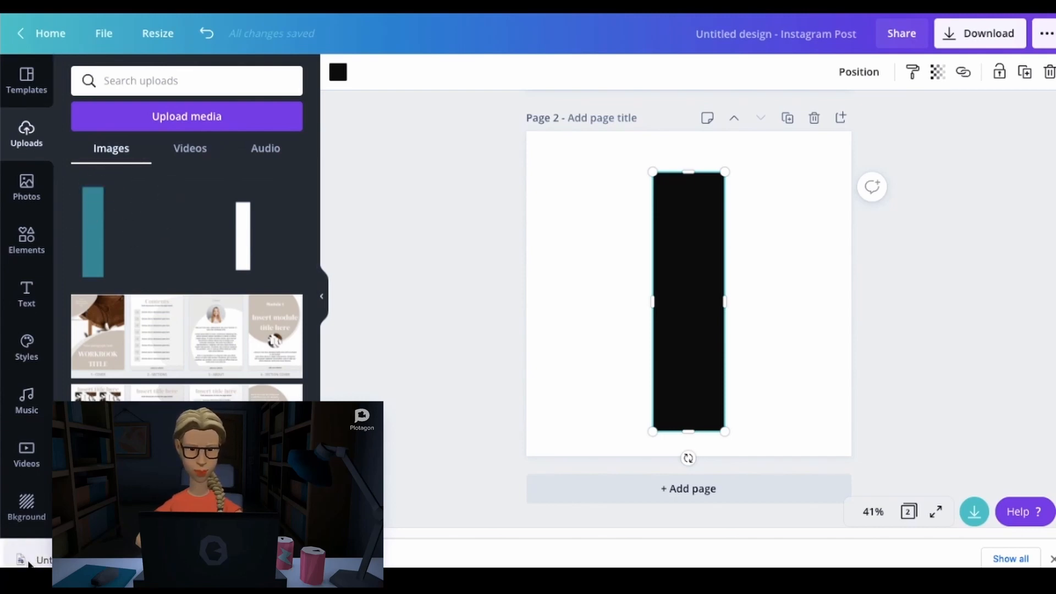
{"action": "left_click_drag", "start_coordinate": [28, 564], "coordinate": [157, 176]}
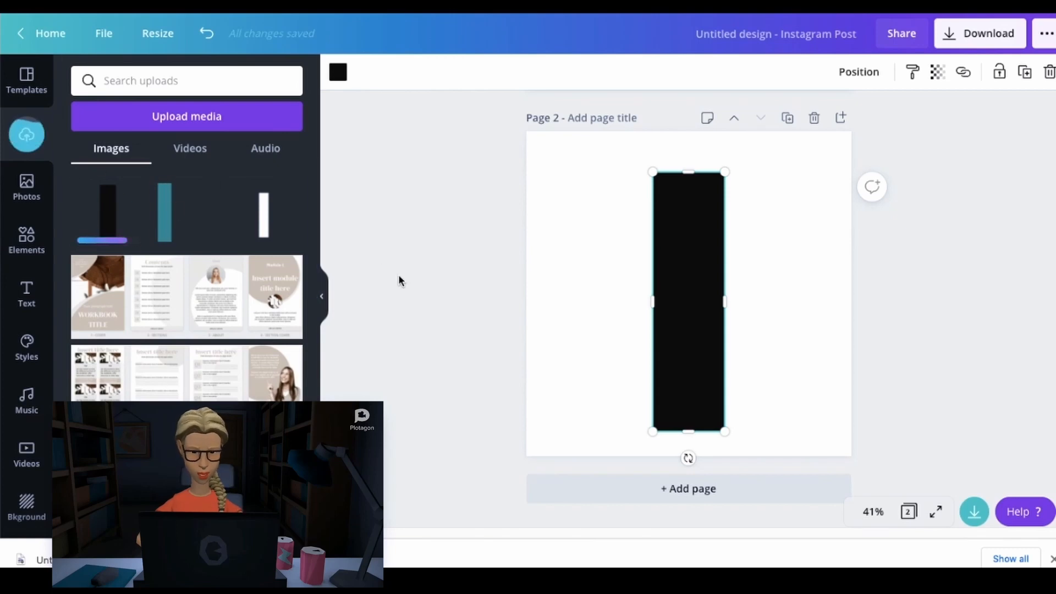
{"action": "key", "text": "Delete"}
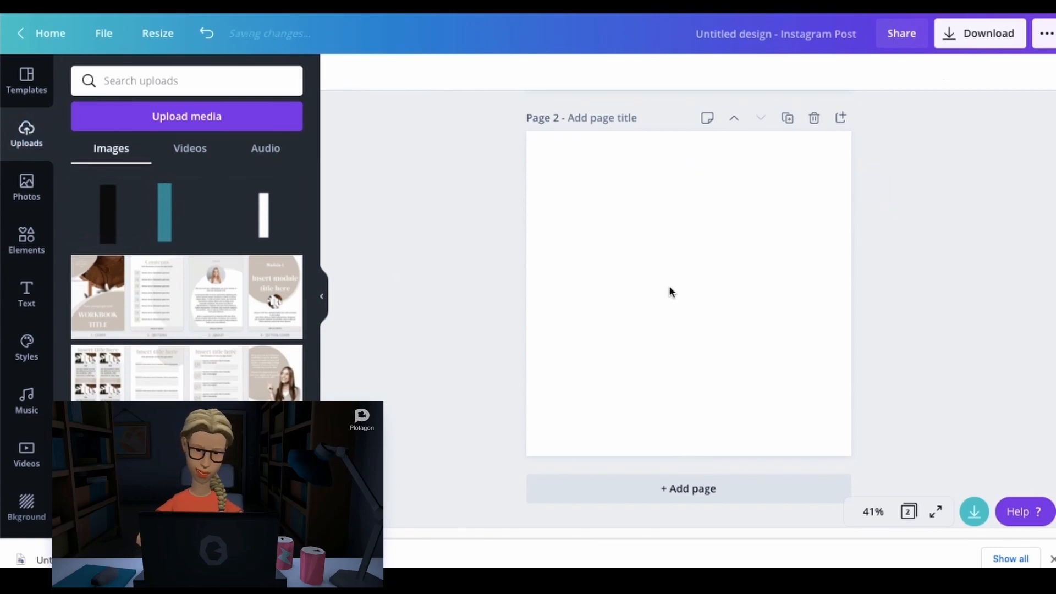
Crop the poppy sunset photo on page 1 from its right side down to a narrow vertical strip.
{"action": "scroll", "coordinate": [622, 337], "scroll_direction": "up", "scroll_amount": 5}
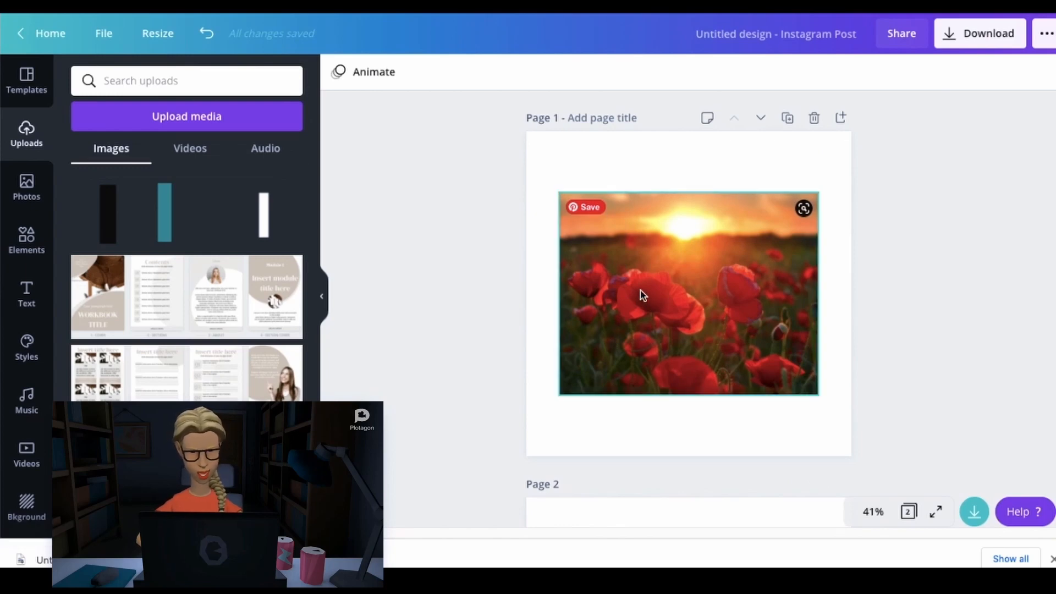
{"action": "left_click", "coordinate": [759, 296]}
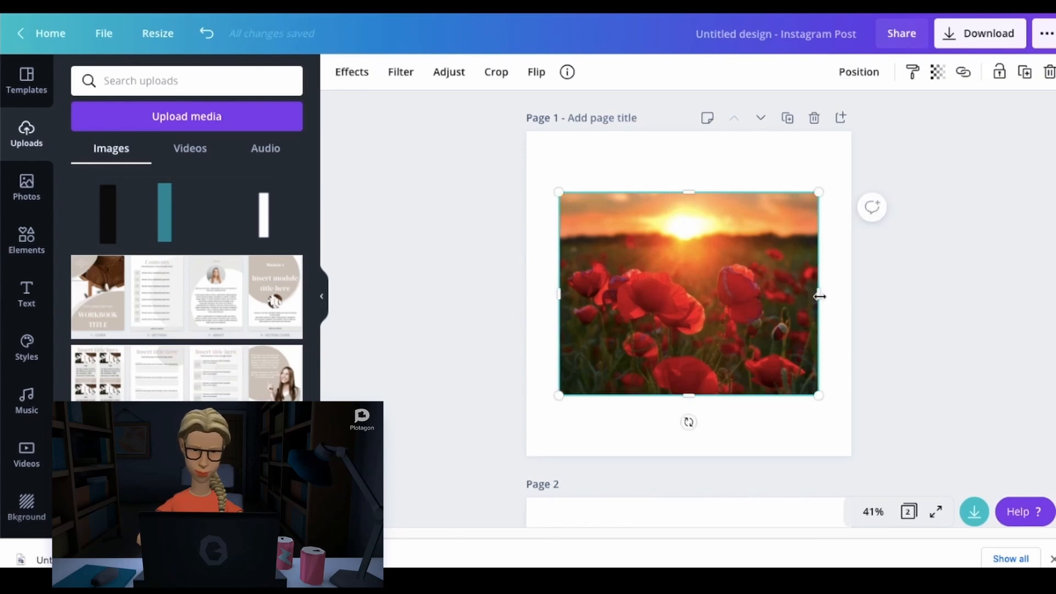
{"action": "left_click_drag", "start_coordinate": [820, 296], "coordinate": [618, 297]}
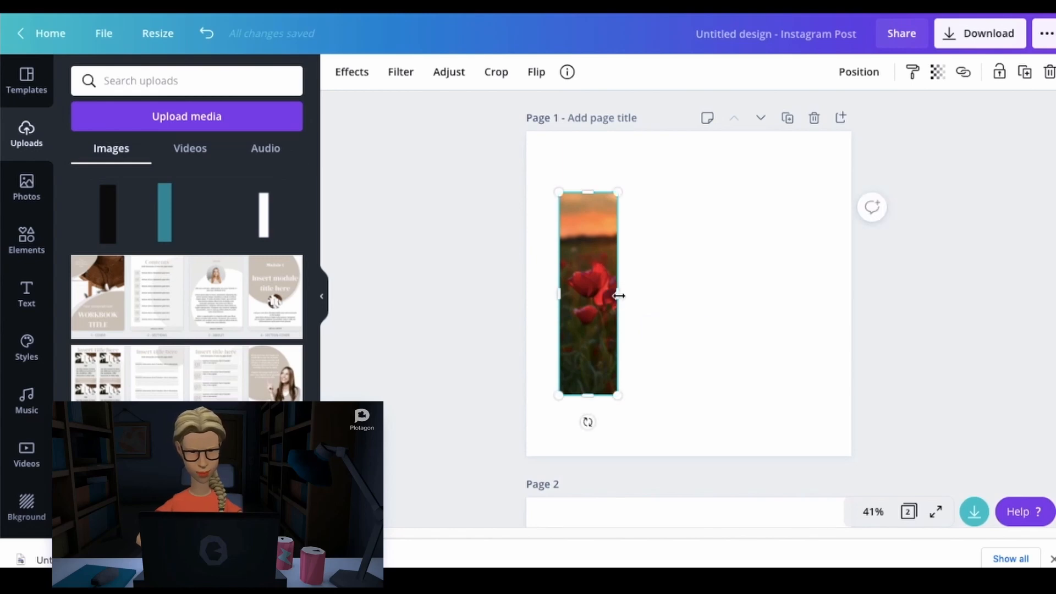
Add a second copy of the poppy photo behind the narrow strip and crop its right side to slightly under half width.
{"action": "left_click", "coordinate": [26, 185]}
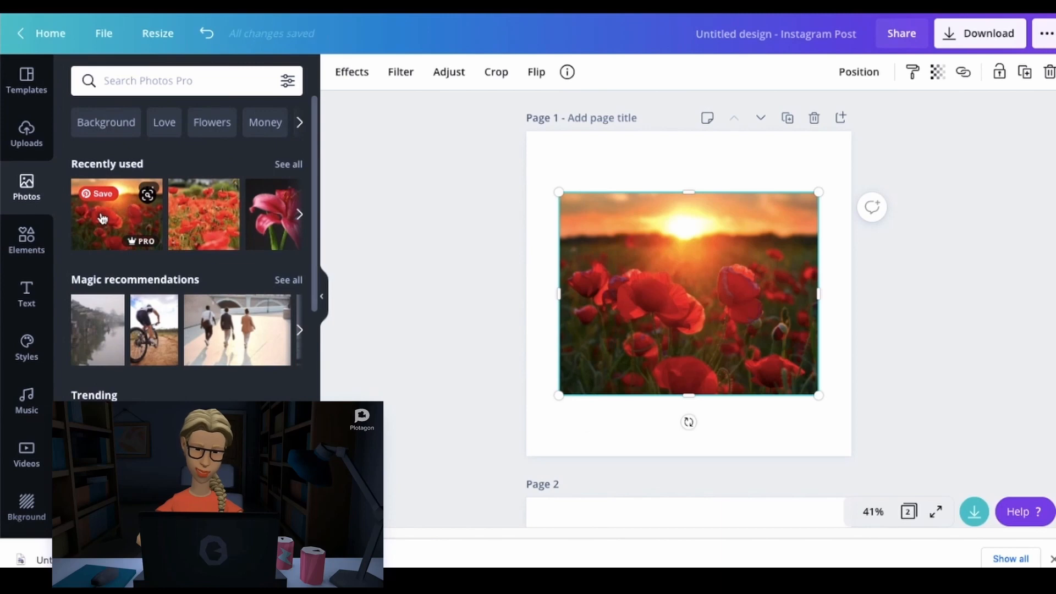
{"action": "left_click", "coordinate": [862, 74]}
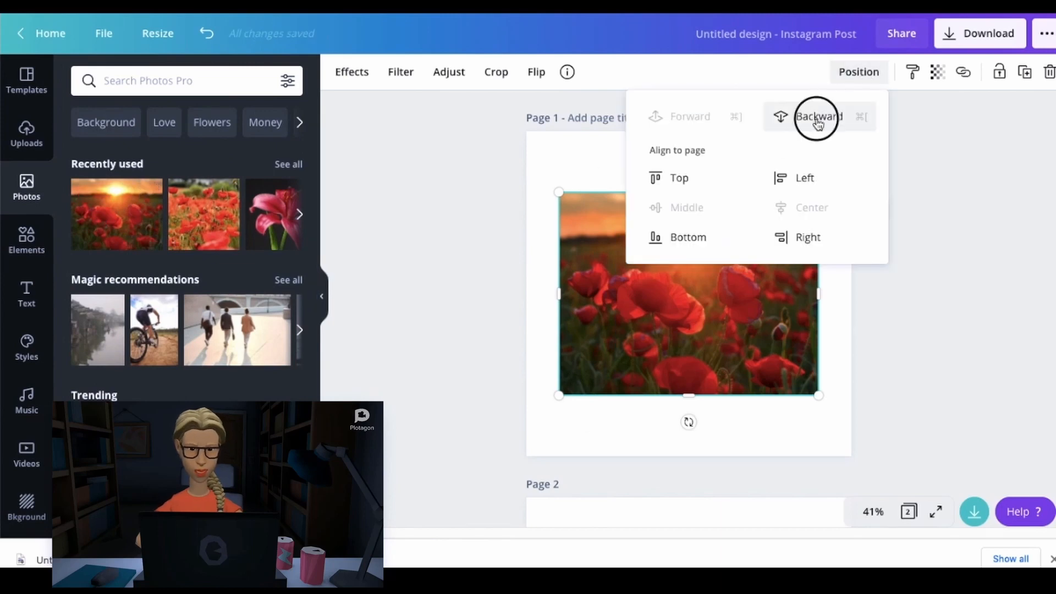
{"action": "left_click", "coordinate": [819, 123]}
{"action": "left_click", "coordinate": [450, 289]}
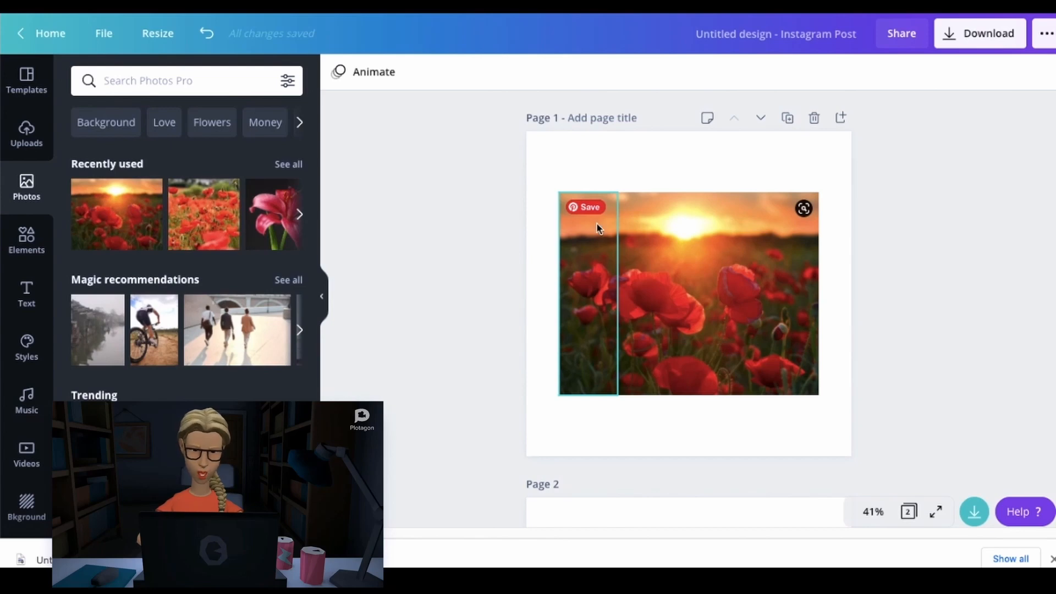
{"action": "left_click", "coordinate": [782, 292]}
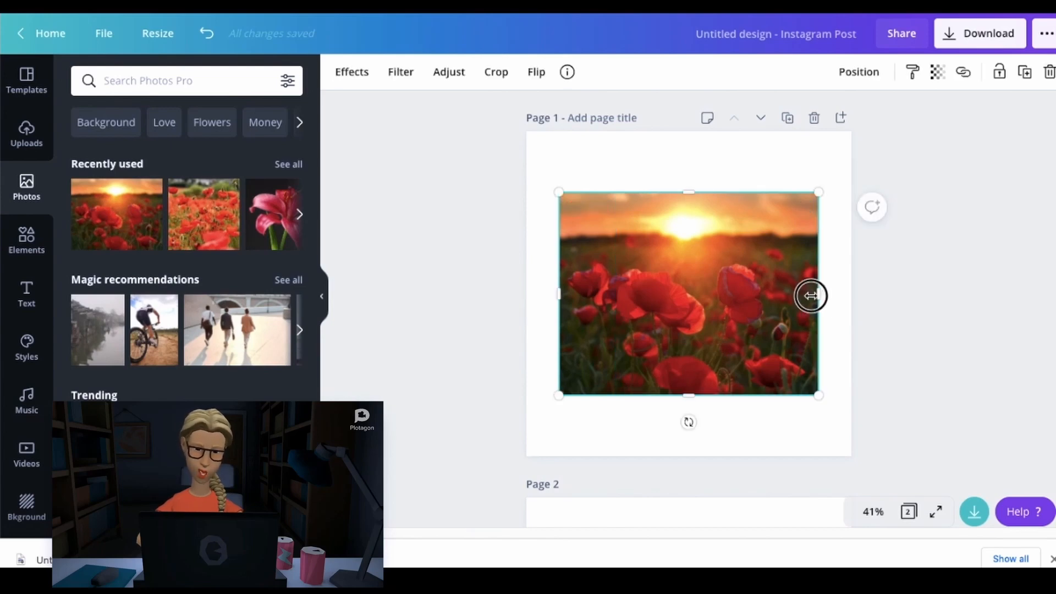
{"action": "left_click_drag", "start_coordinate": [811, 296], "coordinate": [676, 303]}
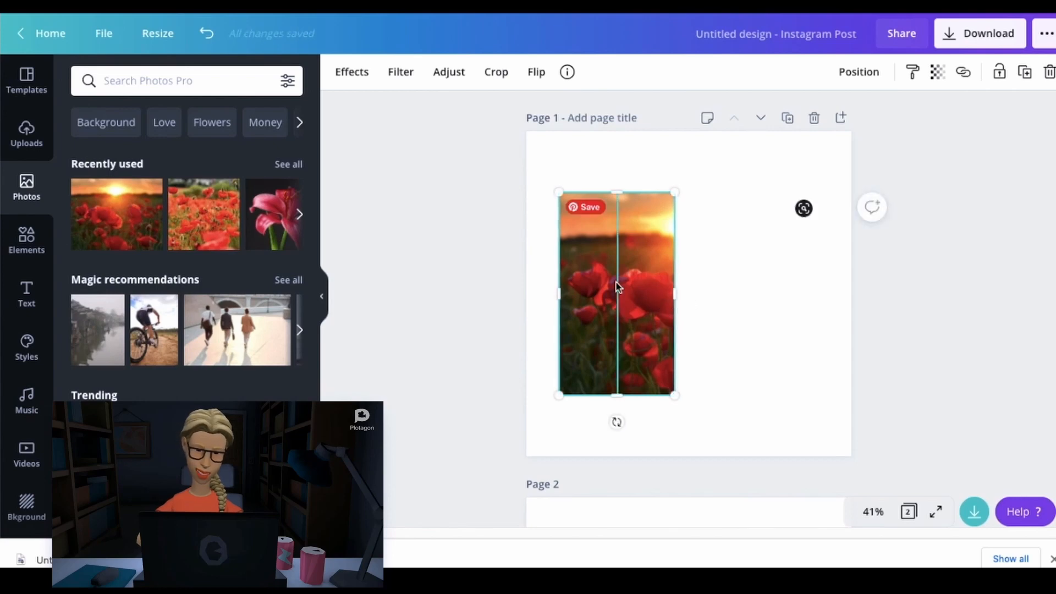
{"action": "left_click", "coordinate": [492, 286]}
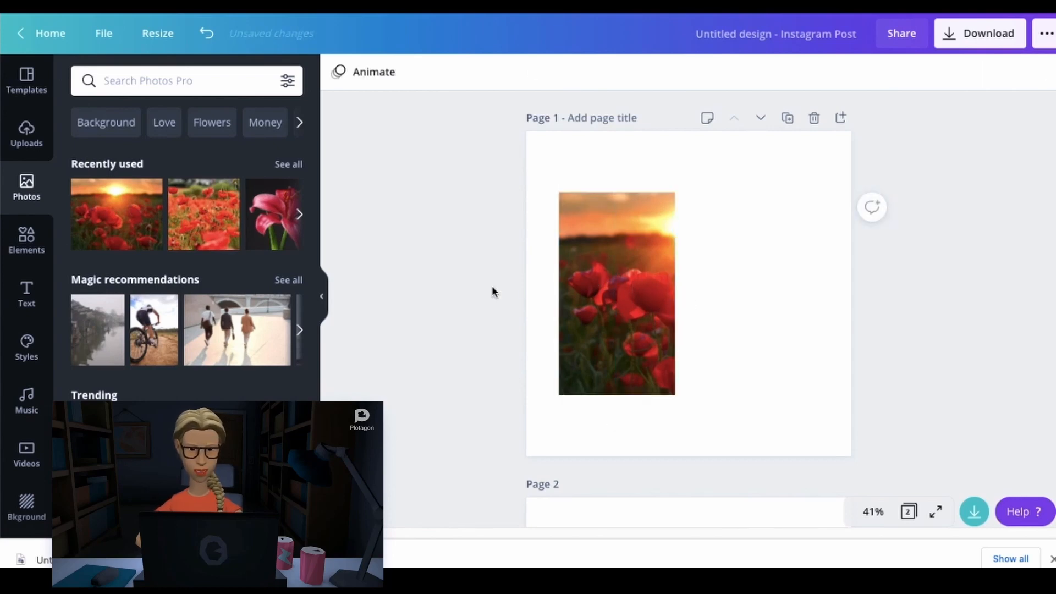
Add a third poppy photo copy, send it behind the two strips and crop its right side to about 563 px wide.
{"action": "left_click", "coordinate": [88, 213]}
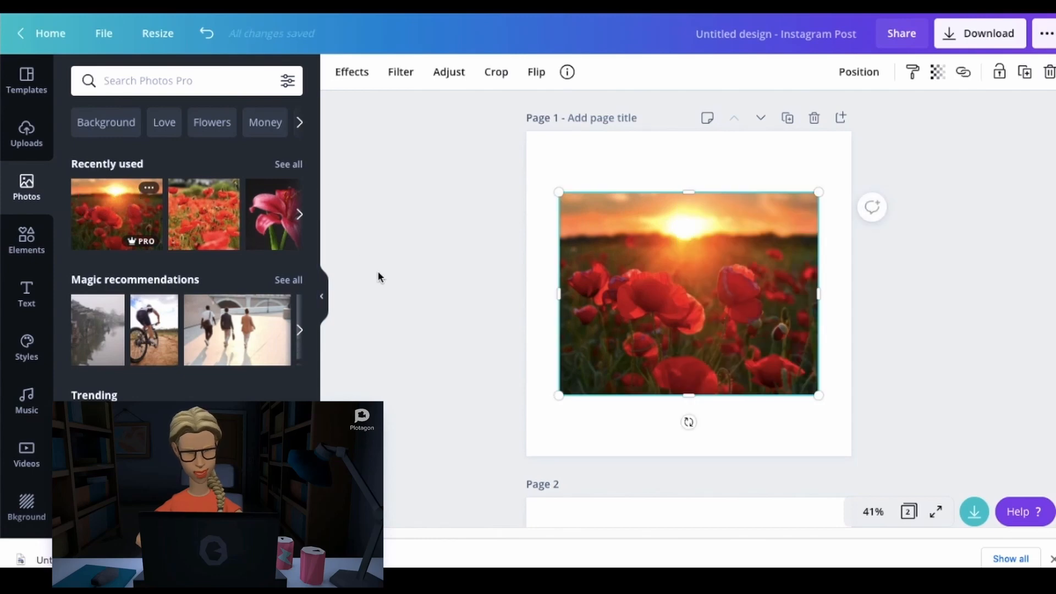
{"action": "left_click", "coordinate": [858, 73]}
{"action": "left_click", "coordinate": [820, 116]}
{"action": "left_click", "coordinate": [820, 116]}
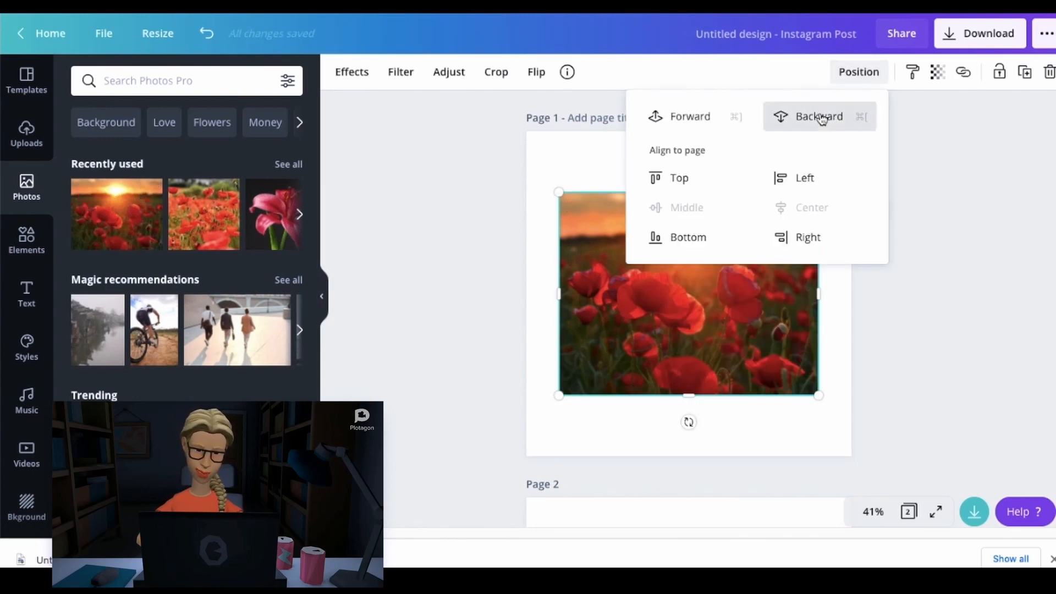
{"action": "left_click", "coordinate": [820, 116]}
{"action": "left_click", "coordinate": [919, 290]}
{"action": "left_click", "coordinate": [774, 297]}
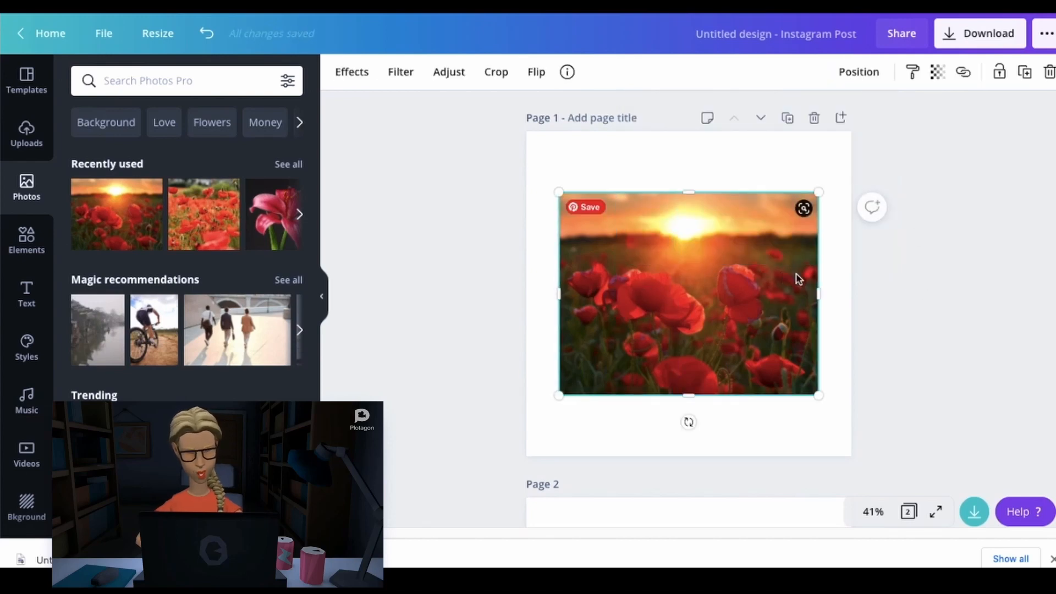
{"action": "left_click_drag", "start_coordinate": [817, 292], "coordinate": [728, 304]}
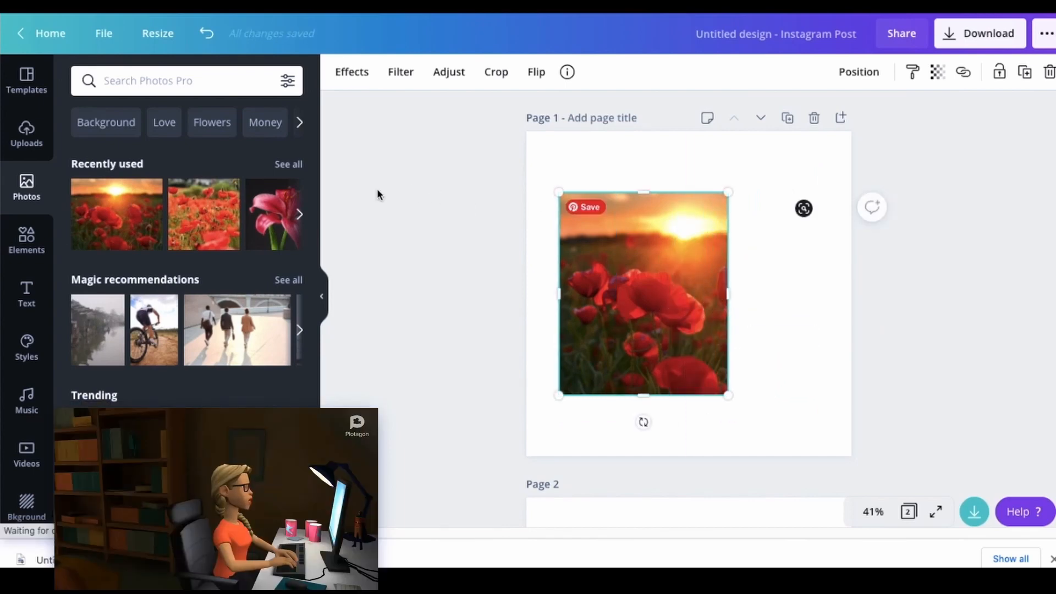
Add a fourth poppy photo copy, send it to the back and crop its right side to about 728 px wide.
{"action": "left_click", "coordinate": [114, 216]}
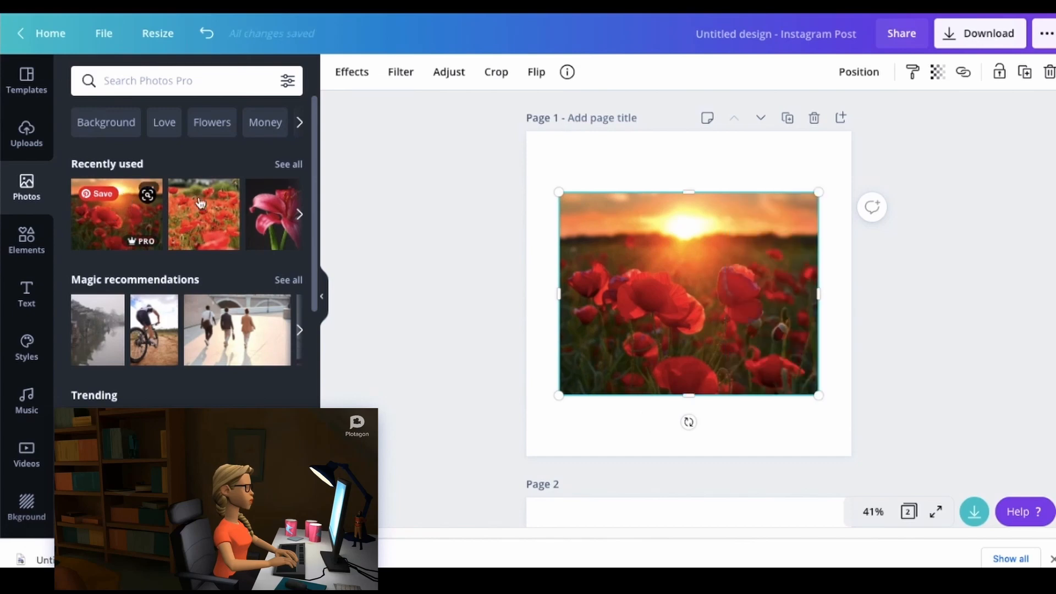
{"action": "left_click", "coordinate": [860, 76]}
{"action": "left_click", "coordinate": [816, 148]}
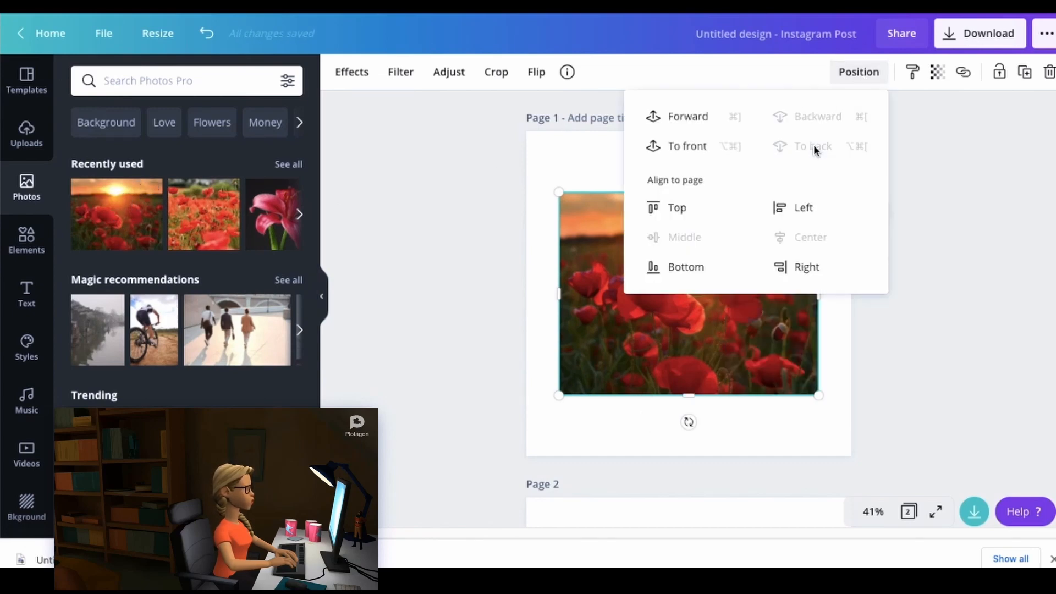
{"action": "left_click", "coordinate": [922, 265]}
{"action": "left_click", "coordinate": [783, 307]}
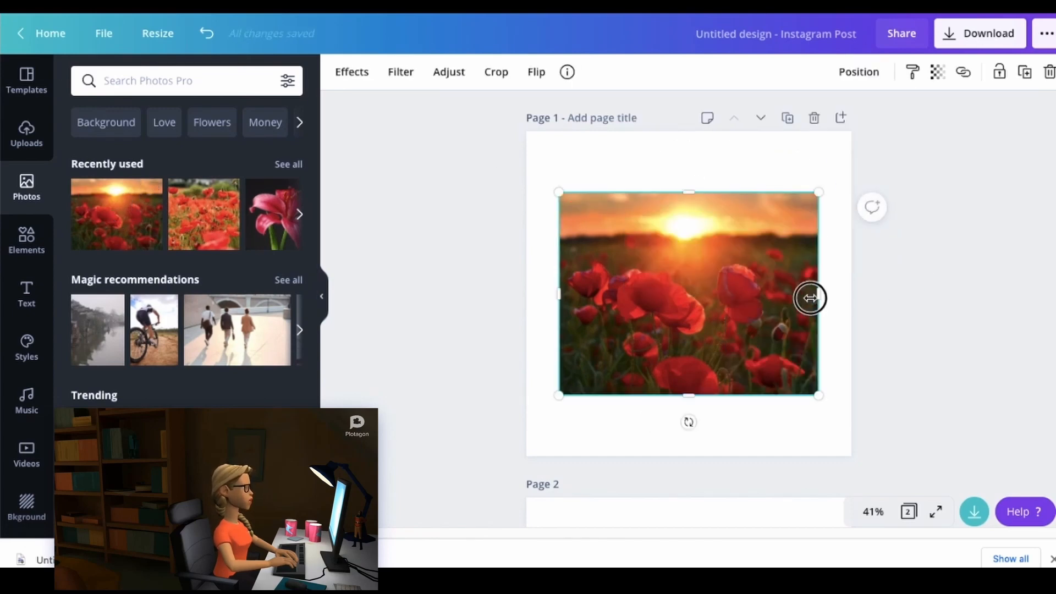
{"action": "left_click_drag", "start_coordinate": [810, 298], "coordinate": [777, 306]}
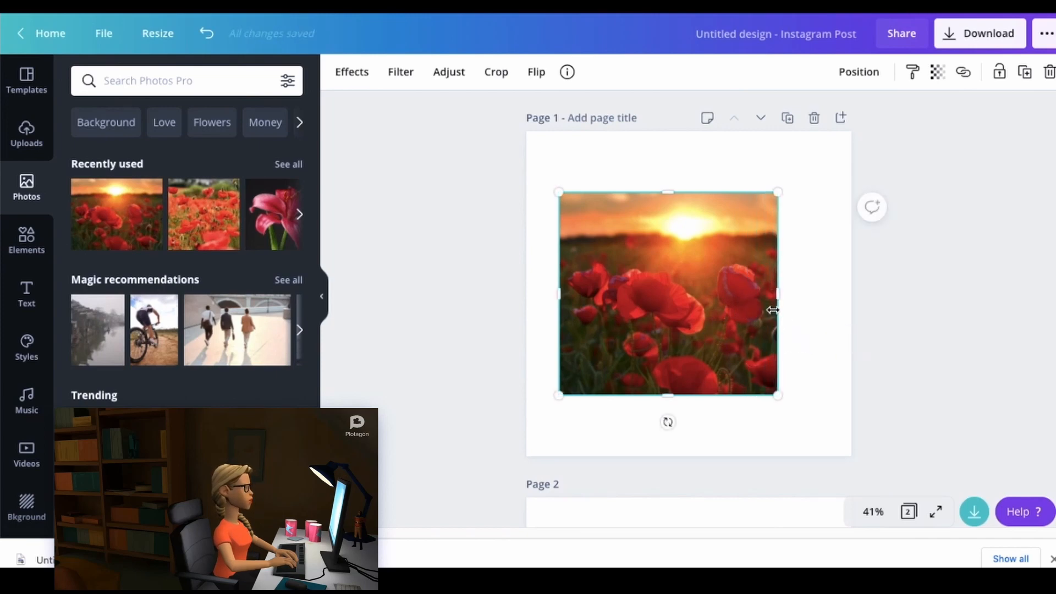
Add a fifth, full-width copy of the poppy photo and send it to the back of the stack.
{"action": "left_click", "coordinate": [135, 216]}
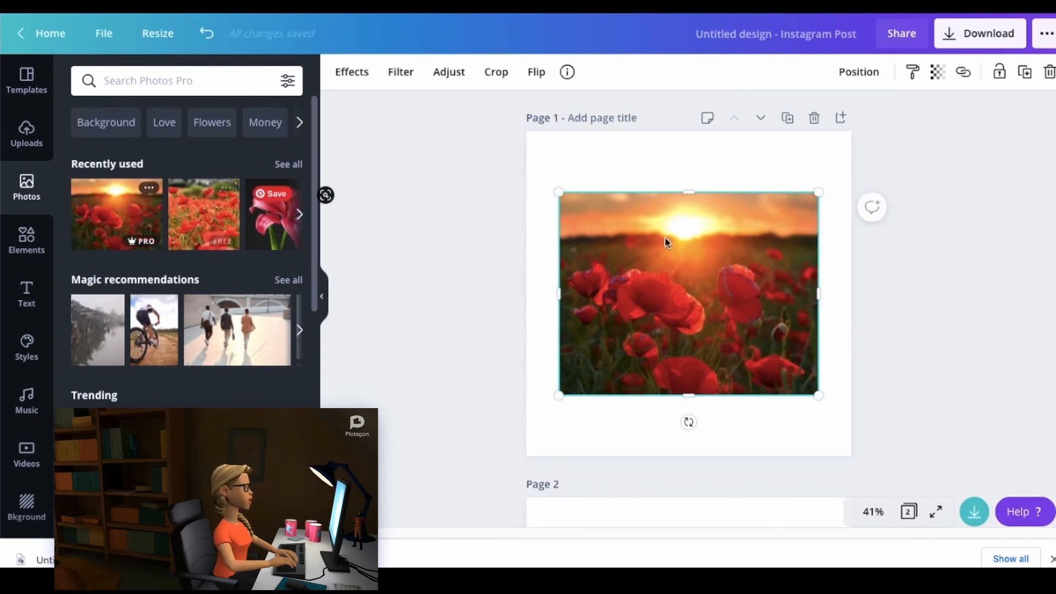
{"action": "left_click", "coordinate": [842, 82]}
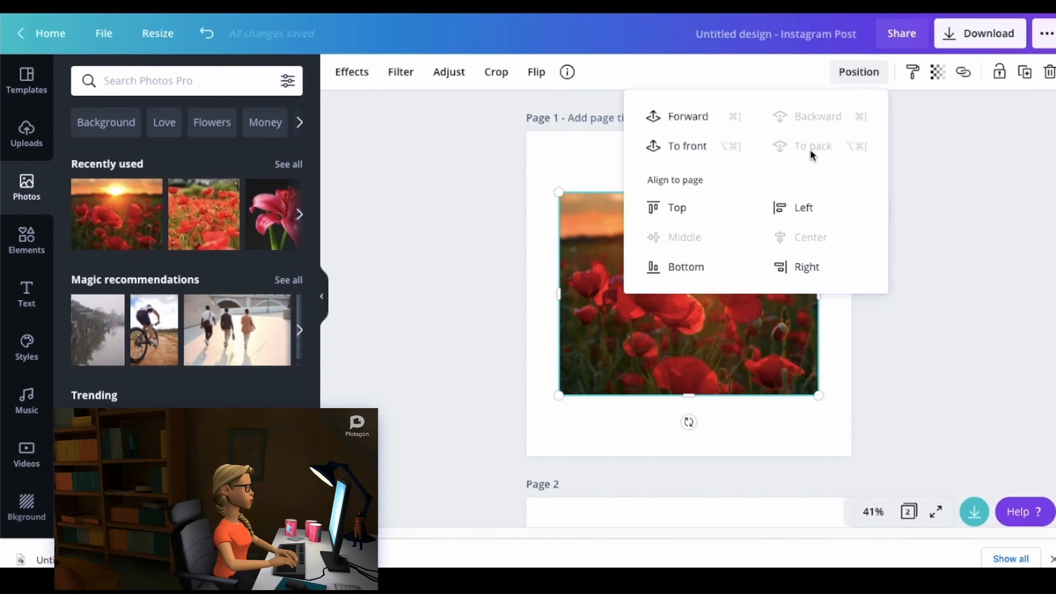
{"action": "left_click", "coordinate": [951, 224]}
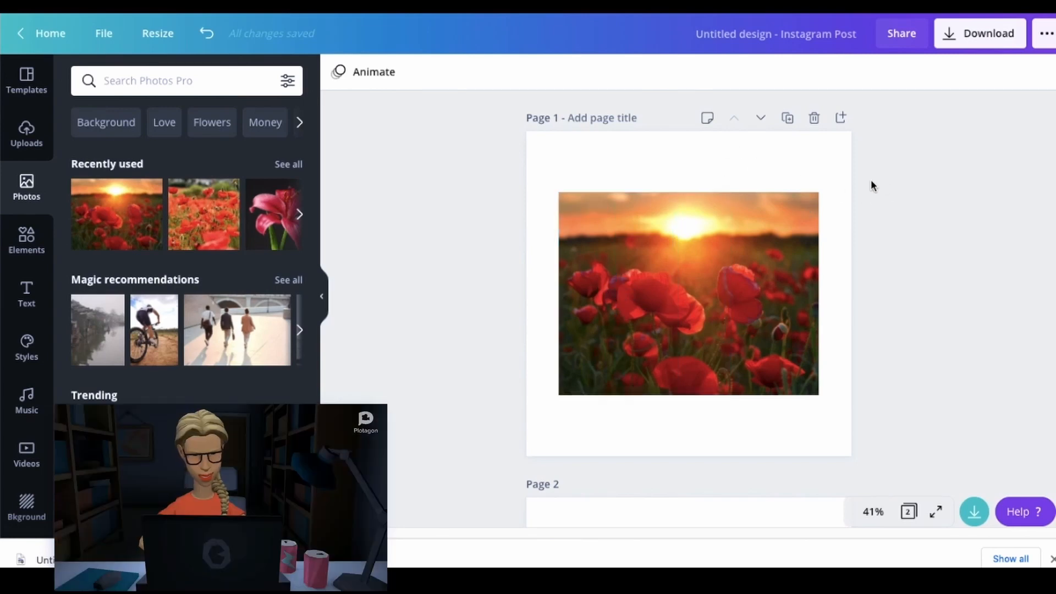
Trim the second narrowest photo slice slightly at both its upper and lower edges.
{"action": "left_click", "coordinate": [641, 230]}
{"action": "left_click_drag", "start_coordinate": [616, 200], "coordinate": [616, 201]}
{"action": "left_click_drag", "start_coordinate": [613, 396], "coordinate": [616, 388]}
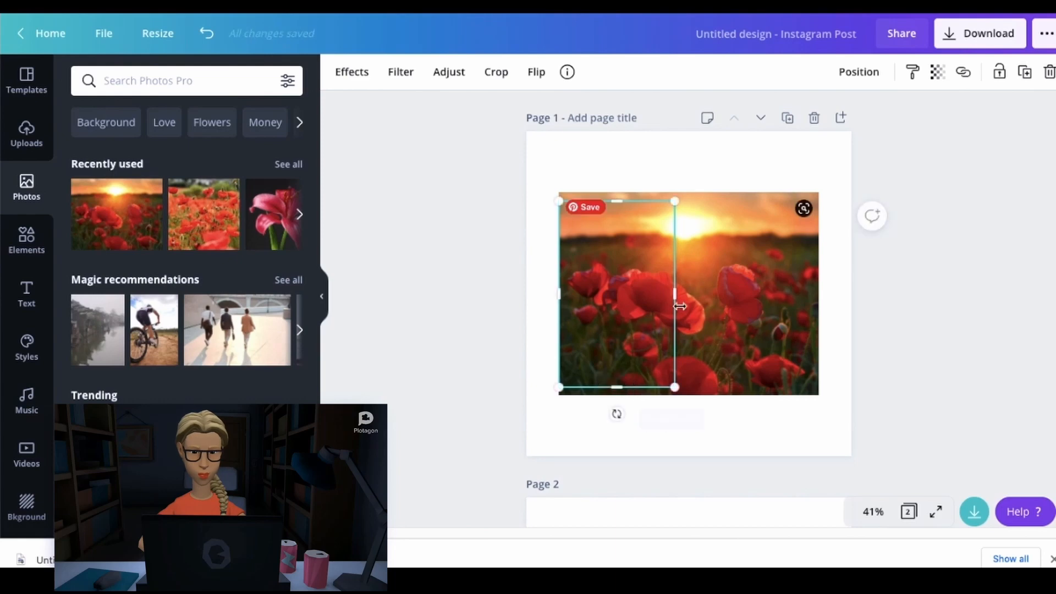
Trim the 563 px wide photo slice at its upper and lower edges, making it shorter than the second slice.
{"action": "left_click", "coordinate": [697, 281]}
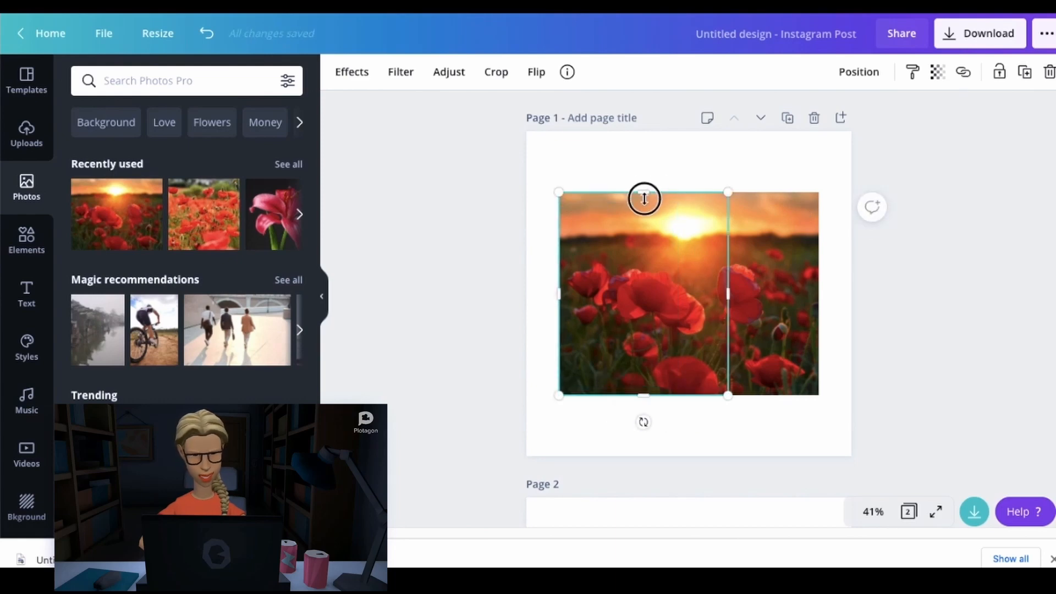
{"action": "left_click_drag", "start_coordinate": [644, 198], "coordinate": [644, 201]}
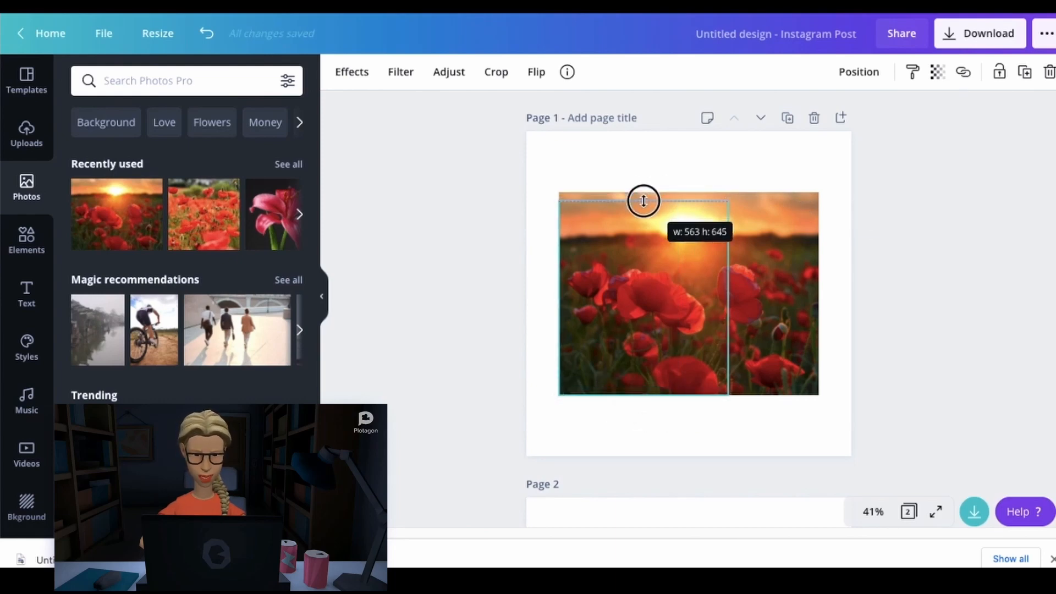
{"action": "left_click_drag", "start_coordinate": [643, 201], "coordinate": [645, 212]}
{"action": "left_click_drag", "start_coordinate": [646, 289], "coordinate": [646, 289]}
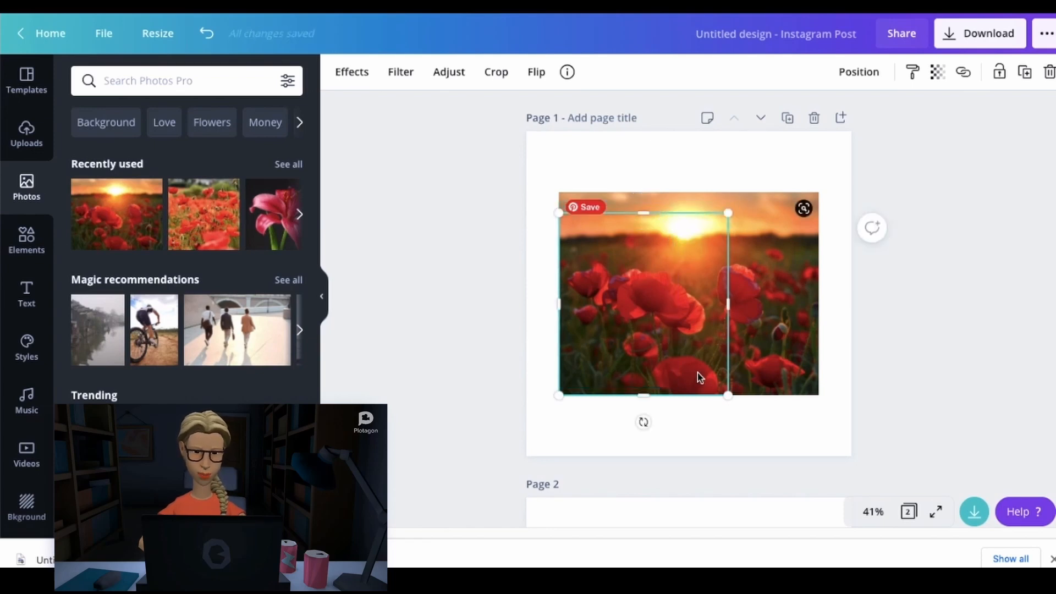
{"action": "left_click_drag", "start_coordinate": [649, 396], "coordinate": [645, 378]}
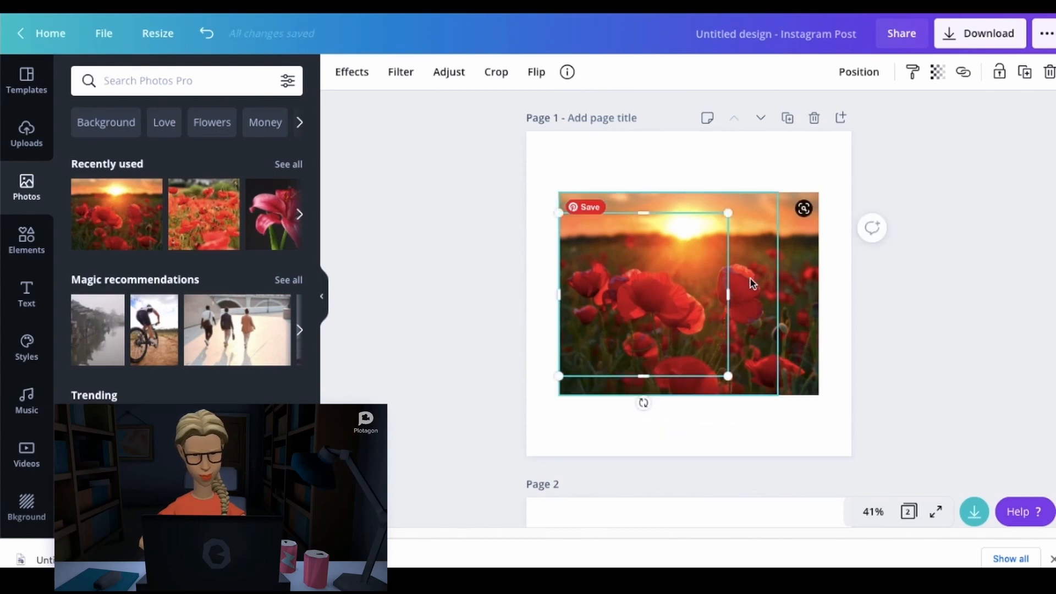
Trim the 728 px wide photo slice at its upper and lower edges, making it shorter than the 563 px wide slice.
{"action": "left_click", "coordinate": [753, 284]}
{"action": "left_click_drag", "start_coordinate": [671, 194], "coordinate": [670, 224]}
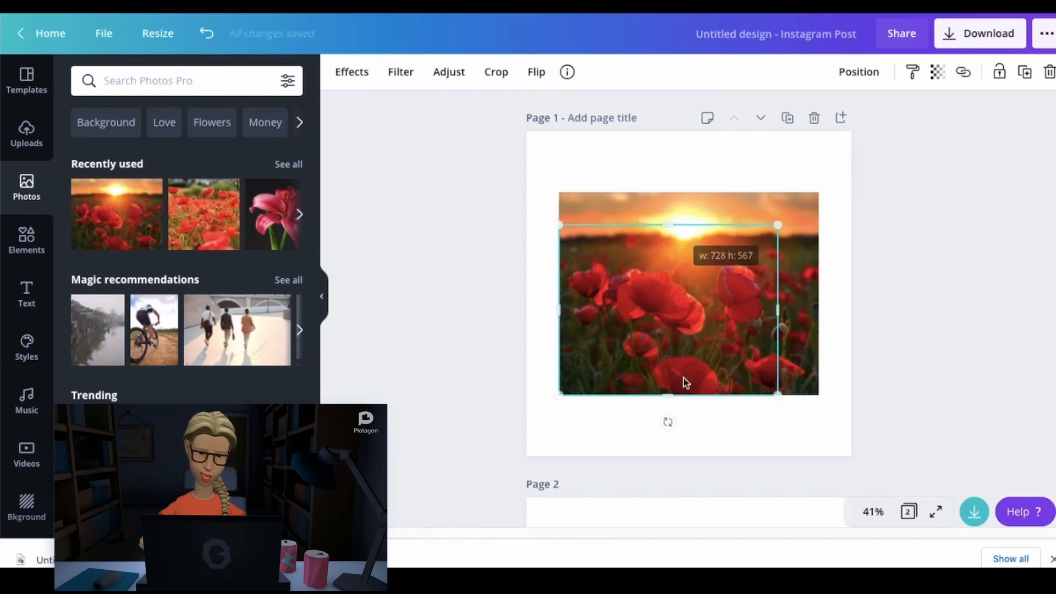
{"action": "left_click_drag", "start_coordinate": [675, 394], "coordinate": [675, 368]}
Trim the full-width photo copy at its upper and lower edges, making it the shortest slice of the stack.
{"action": "left_click", "coordinate": [798, 292]}
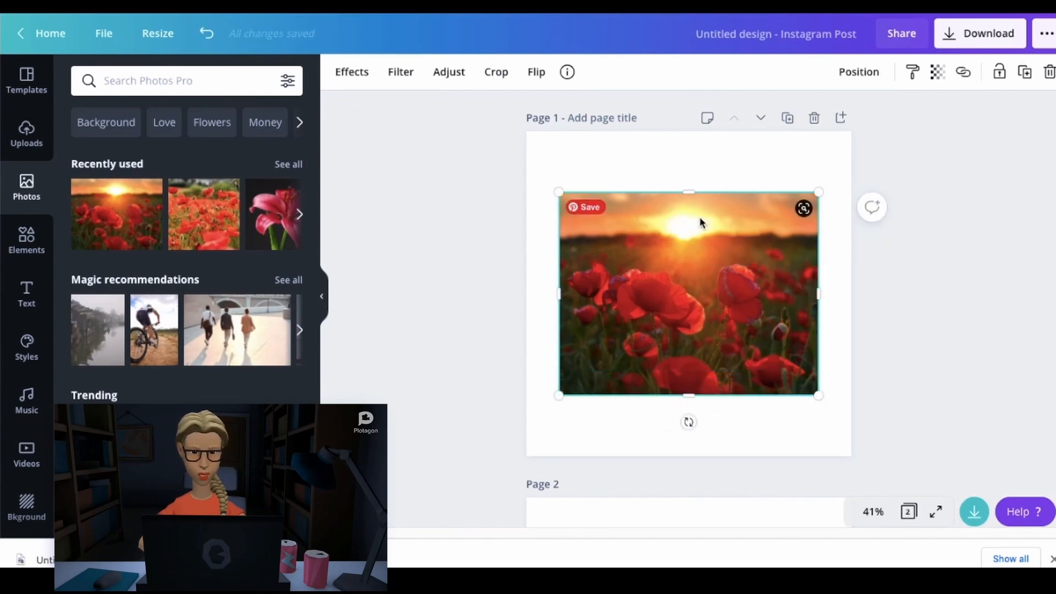
{"action": "left_click_drag", "start_coordinate": [687, 198], "coordinate": [687, 237]}
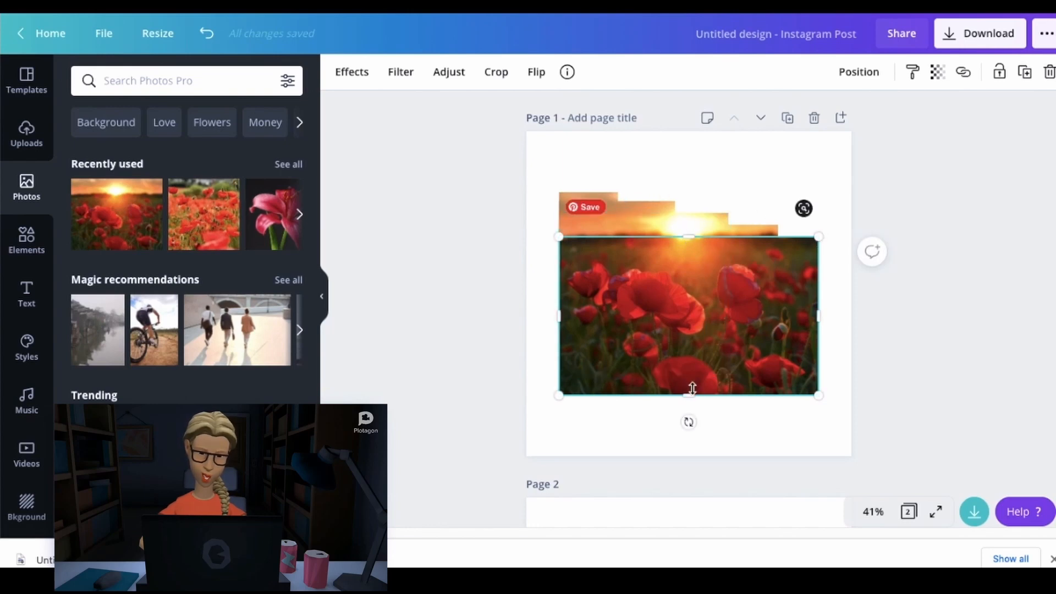
{"action": "left_click_drag", "start_coordinate": [689, 395], "coordinate": [689, 358]}
{"action": "left_click", "coordinate": [520, 310]}
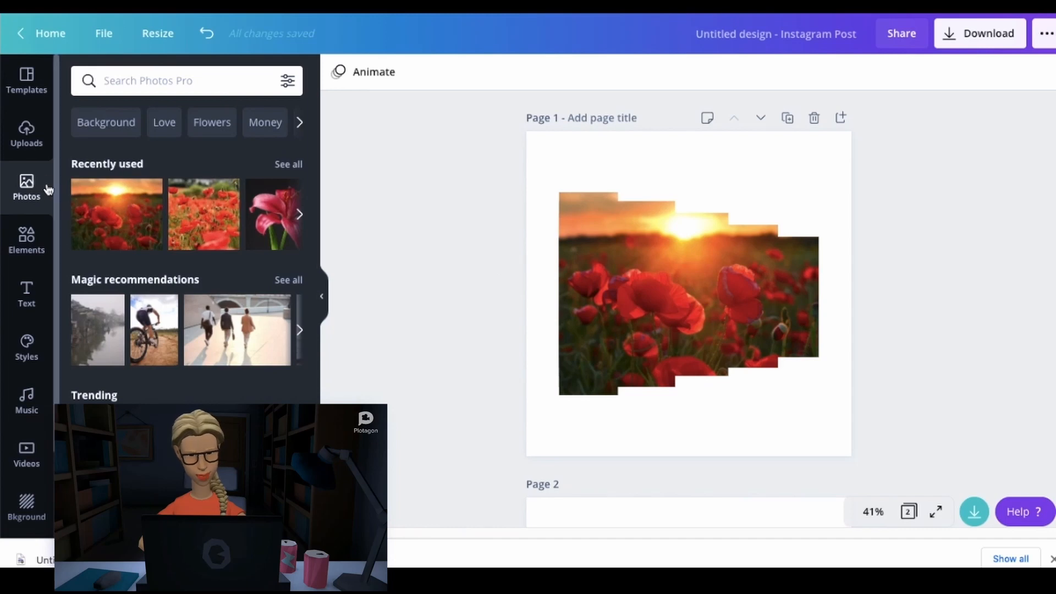
Add the uploaded black strip image, enlarge it to nearly the first slice's height and layer it just behind that slice's right edge.
{"action": "left_click", "coordinate": [28, 131]}
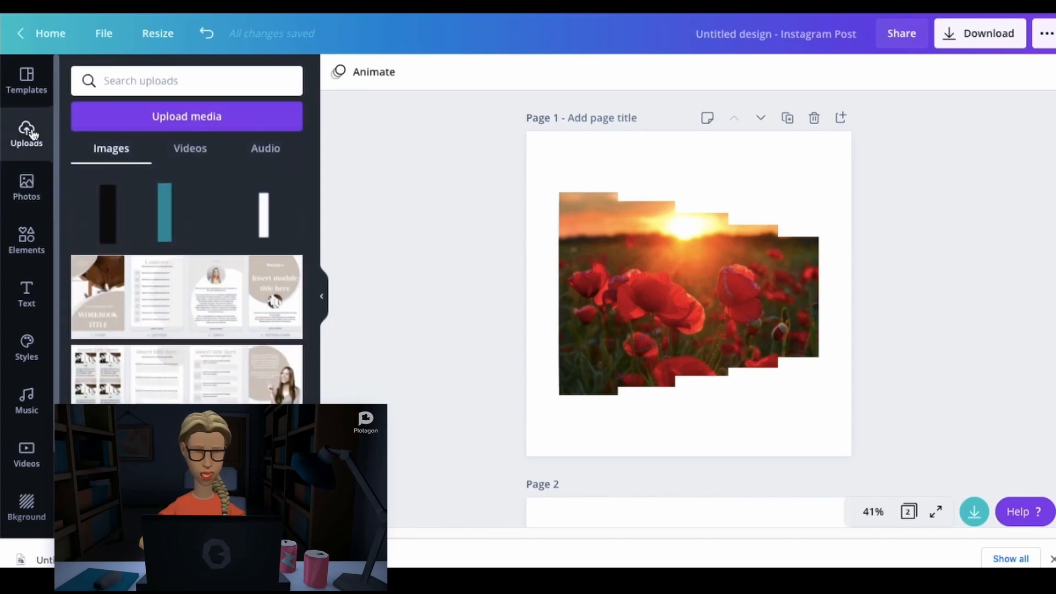
{"action": "left_click", "coordinate": [113, 220]}
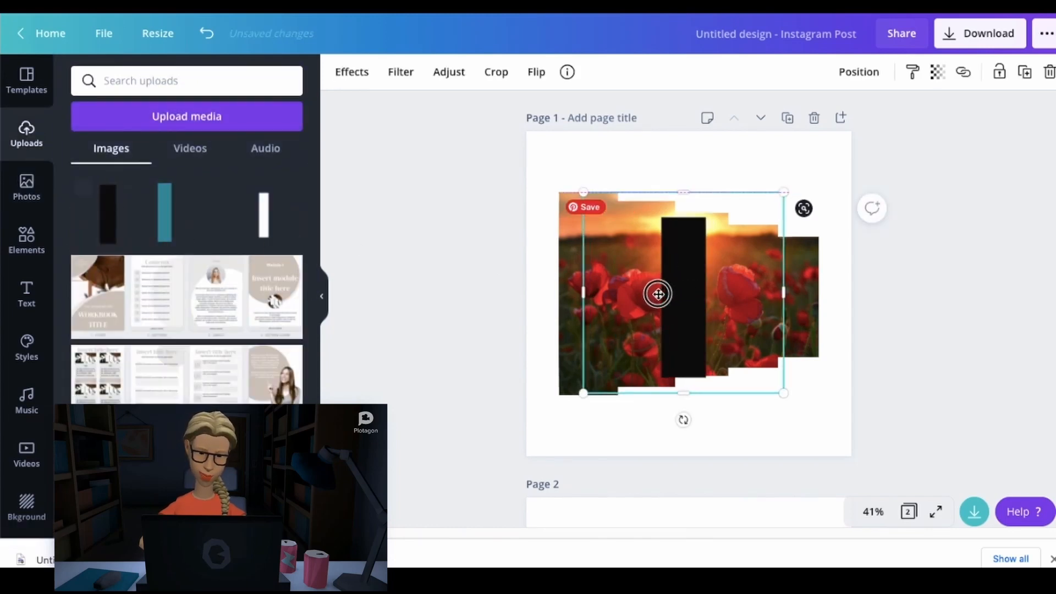
{"action": "left_click_drag", "start_coordinate": [659, 295], "coordinate": [616, 292]}
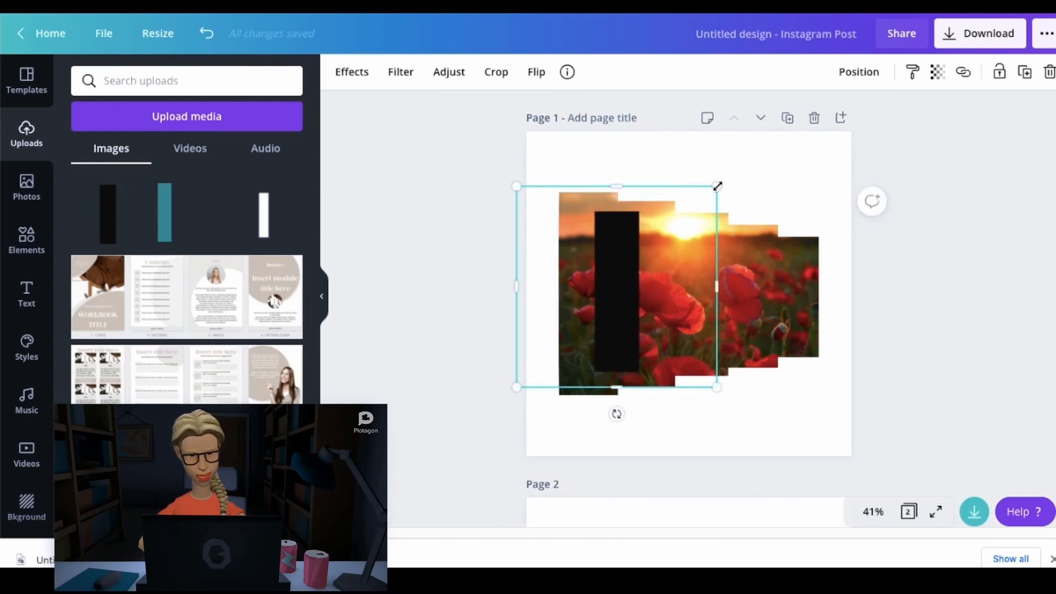
{"action": "left_click_drag", "start_coordinate": [717, 186], "coordinate": [728, 165]}
{"action": "left_click", "coordinate": [858, 71]}
{"action": "left_click", "coordinate": [803, 118]}
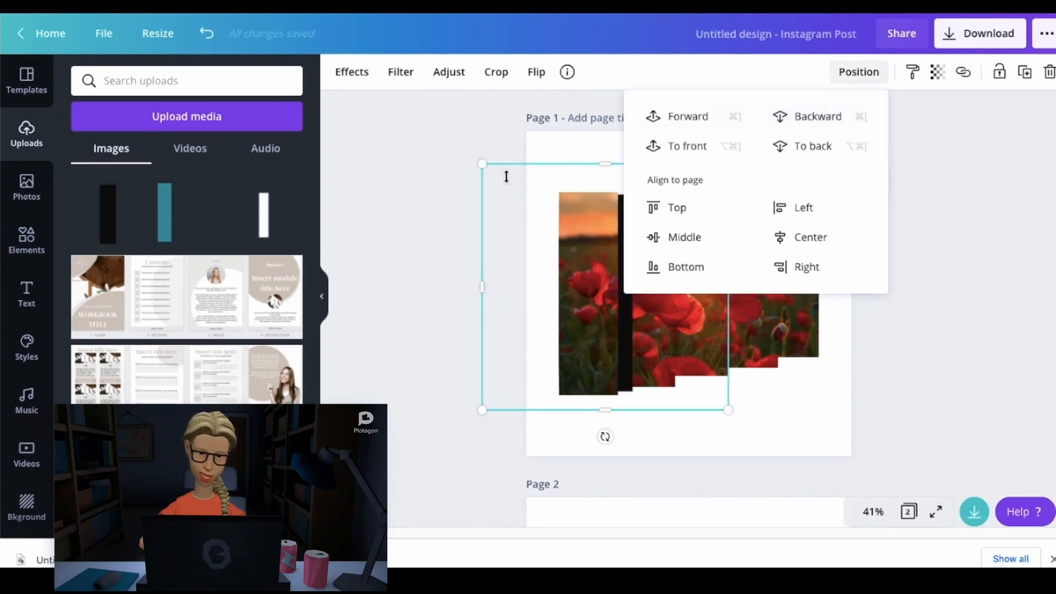
{"action": "left_click", "coordinate": [421, 227]}
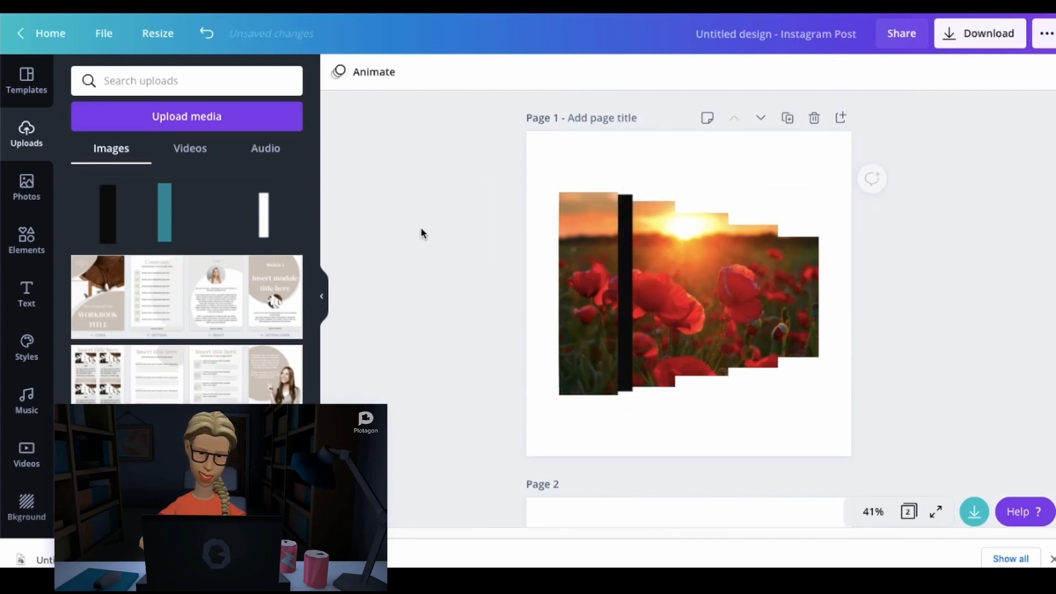
Blur the black strip behind the first slice to 94 so it forms a soft shadow.
{"action": "left_click", "coordinate": [631, 229]}
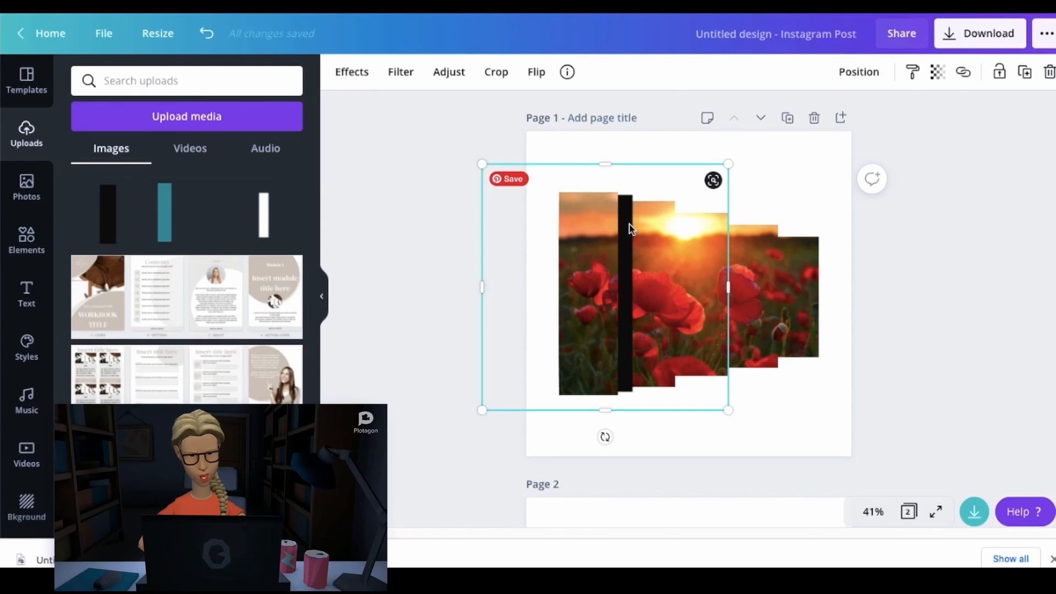
{"action": "left_click", "coordinate": [450, 73]}
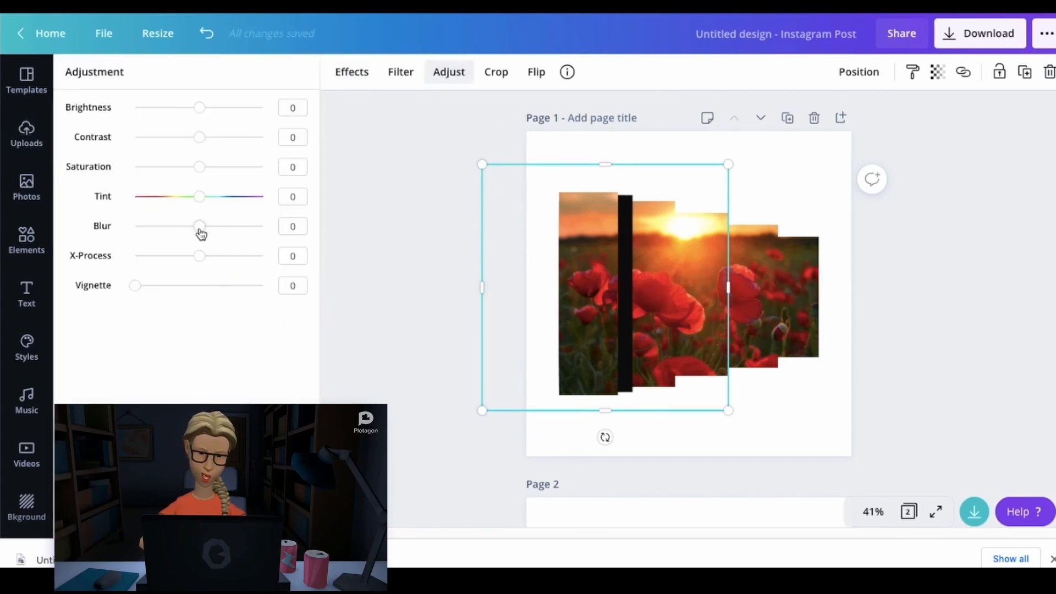
{"action": "left_click_drag", "start_coordinate": [201, 234], "coordinate": [266, 226]}
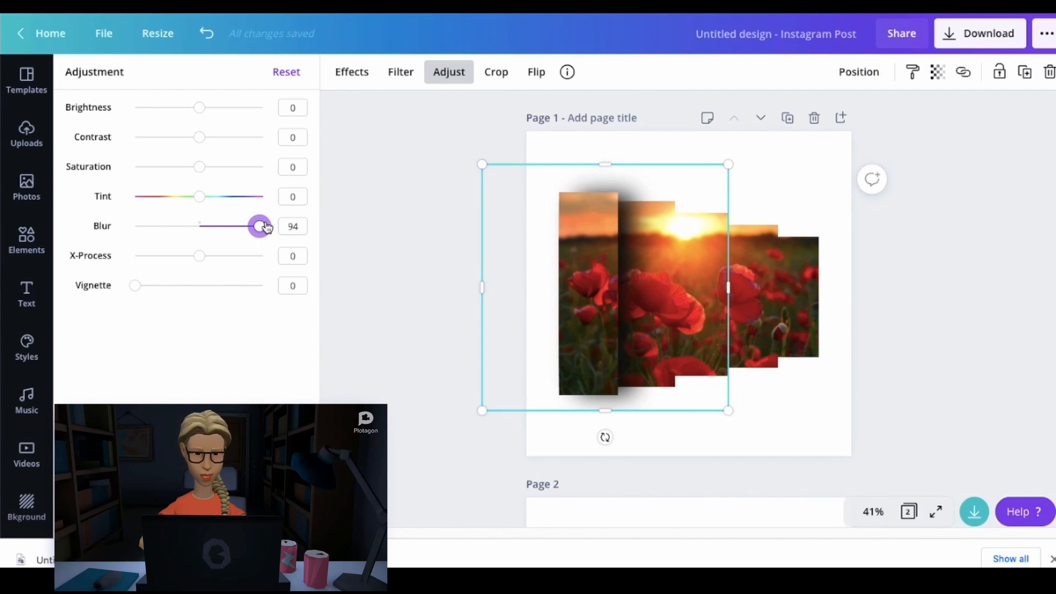
{"action": "left_click", "coordinate": [385, 263]}
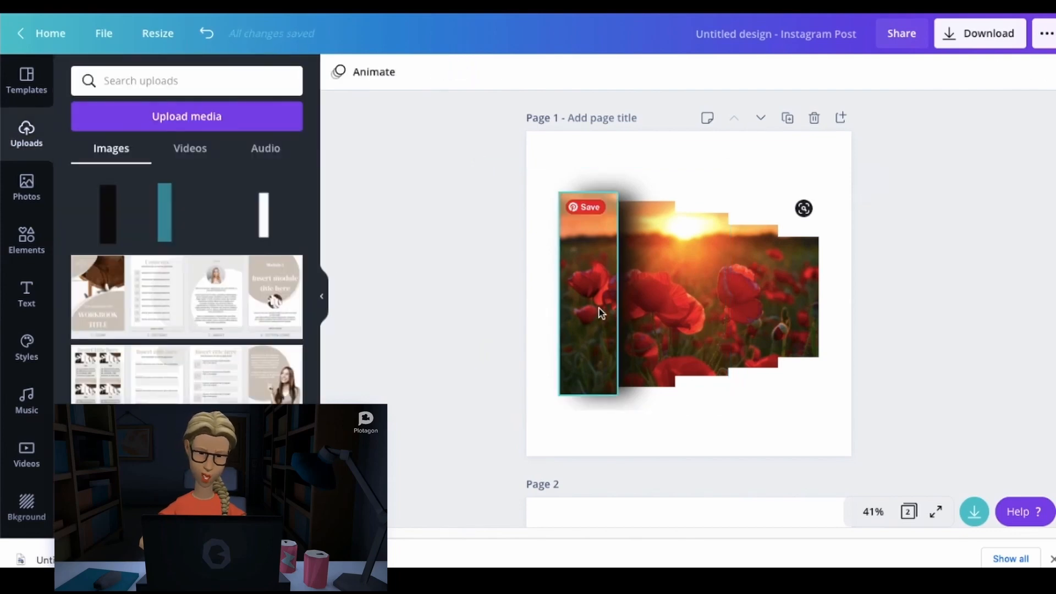
Duplicate the blurred strip, shrink it slightly and layer it behind the second slice's right edge as a shadow.
{"action": "left_click", "coordinate": [626, 300]}
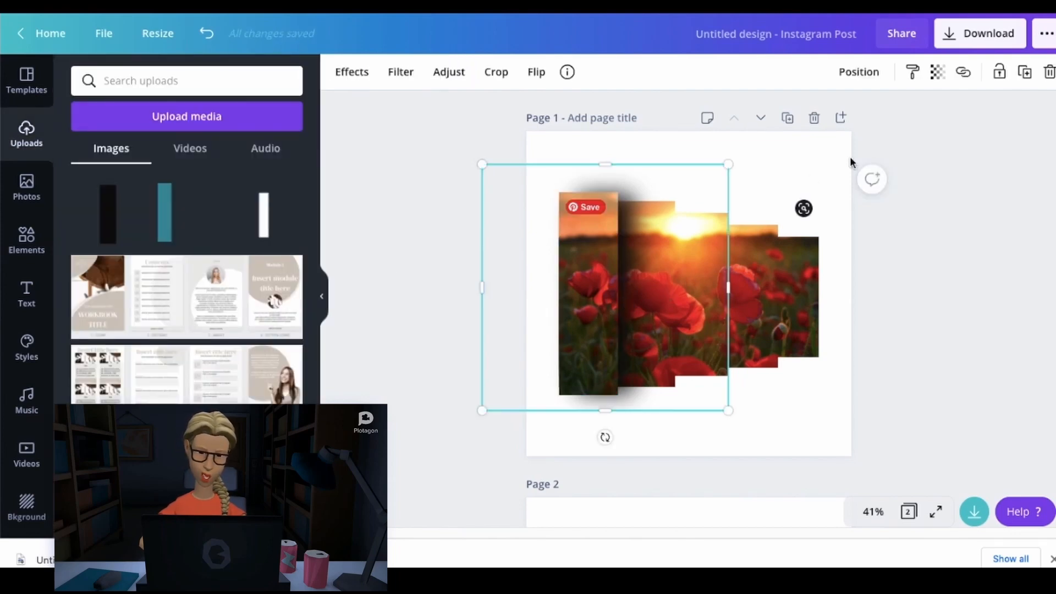
{"action": "left_click", "coordinate": [1025, 72]}
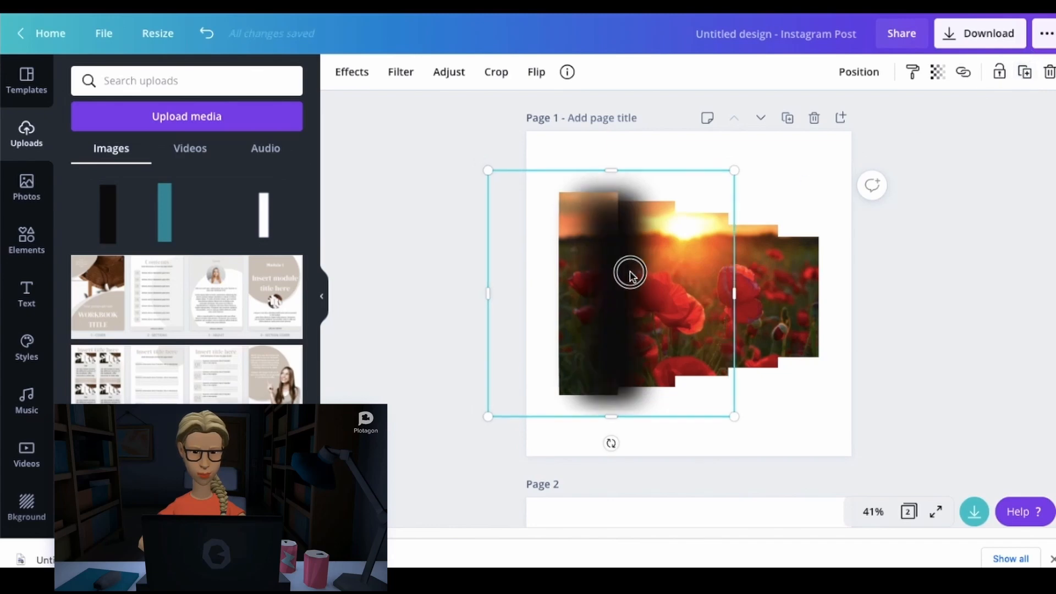
{"action": "left_click_drag", "start_coordinate": [630, 273], "coordinate": [674, 275]}
{"action": "left_click_drag", "start_coordinate": [771, 183], "coordinate": [762, 197]}
{"action": "left_click_drag", "start_coordinate": [666, 264], "coordinate": [670, 267]}
{"action": "left_click", "coordinate": [857, 72]}
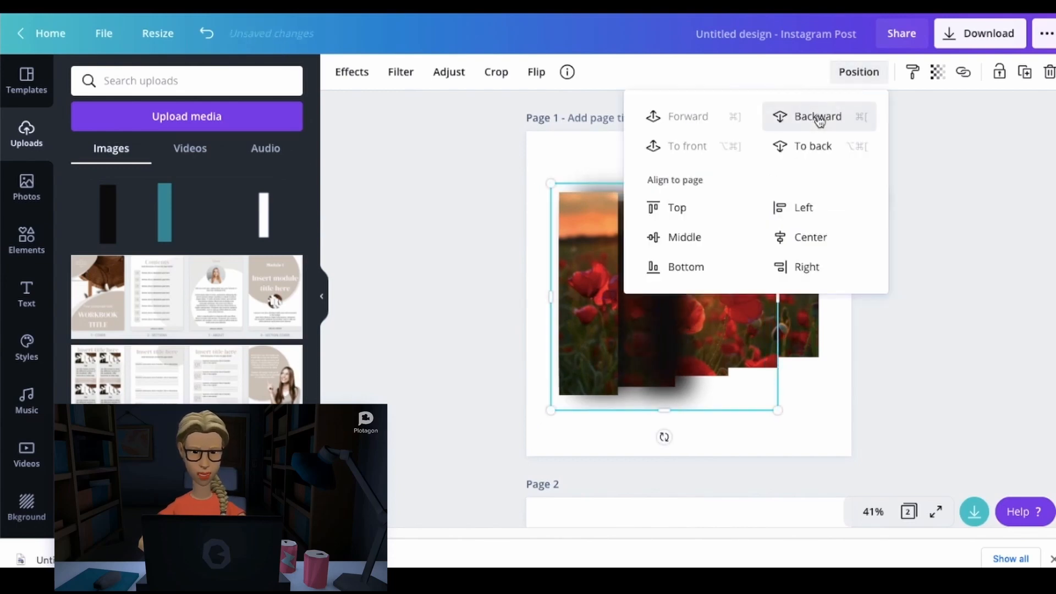
{"action": "left_click", "coordinate": [819, 117]}
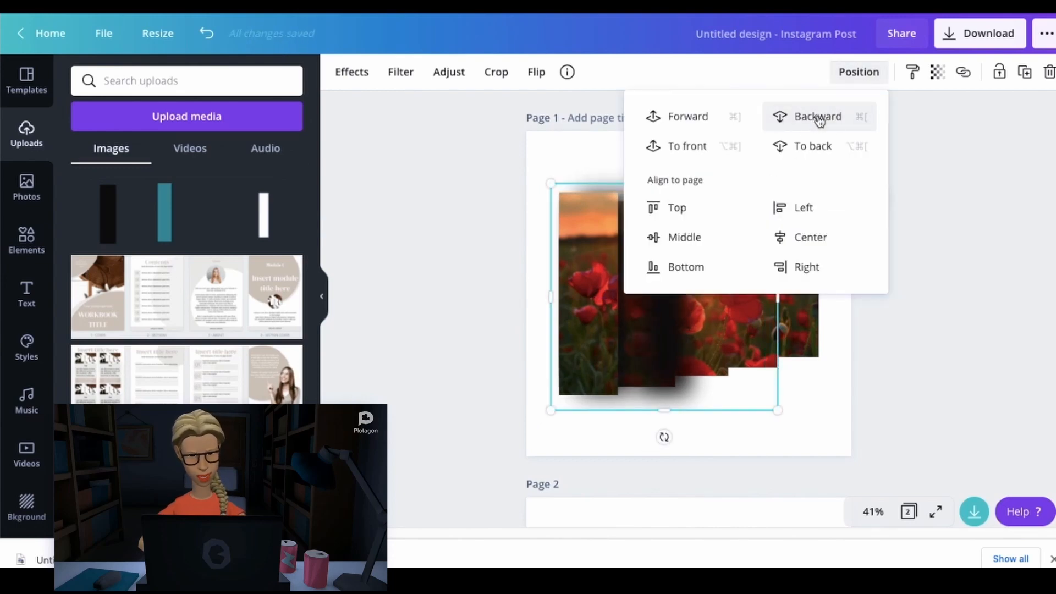
{"action": "left_click", "coordinate": [947, 223]}
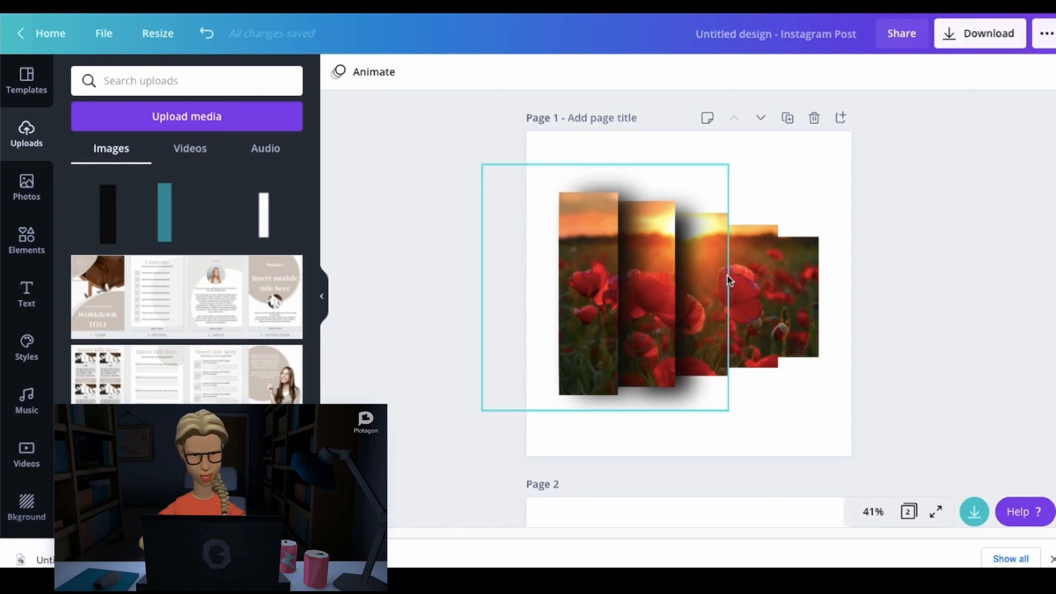
Duplicate the second slice's shadow, scale it down to fit the third slice and layer it behind that slice's right edge.
{"action": "left_click_drag", "start_coordinate": [728, 281], "coordinate": [748, 283]}
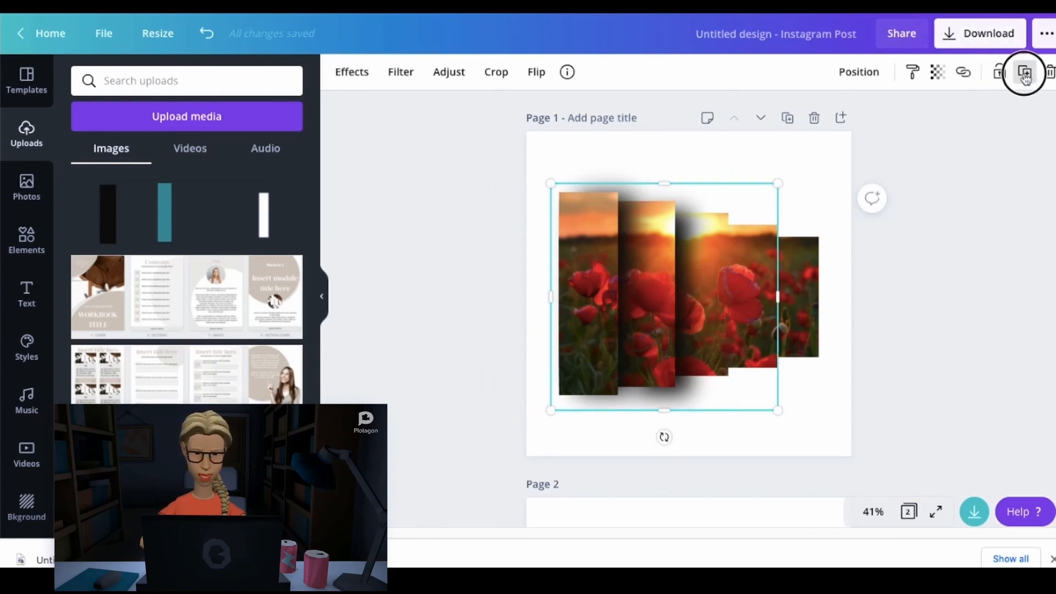
{"action": "left_click", "coordinate": [1026, 77]}
{"action": "left_click_drag", "start_coordinate": [688, 314], "coordinate": [714, 320]}
{"action": "left_click_drag", "start_coordinate": [826, 424], "coordinate": [798, 395]}
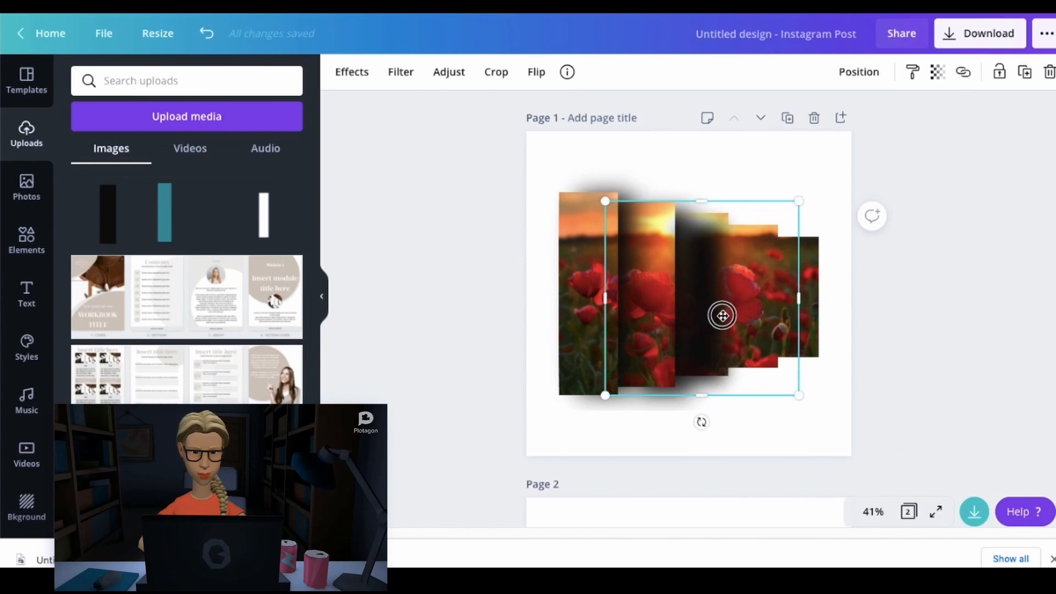
{"action": "left_click_drag", "start_coordinate": [723, 315], "coordinate": [730, 317]}
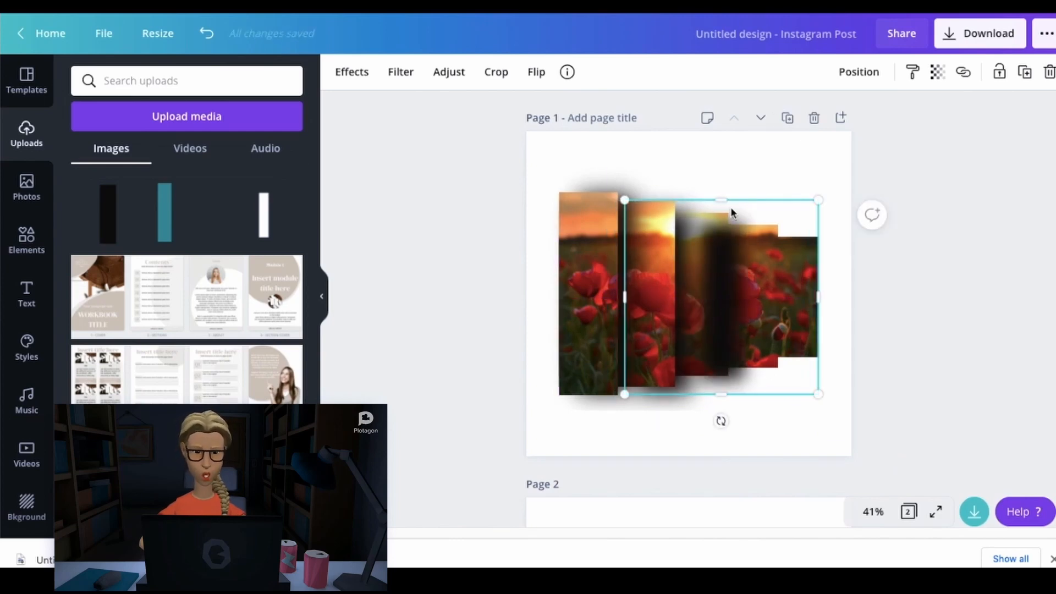
{"action": "left_click", "coordinate": [865, 75]}
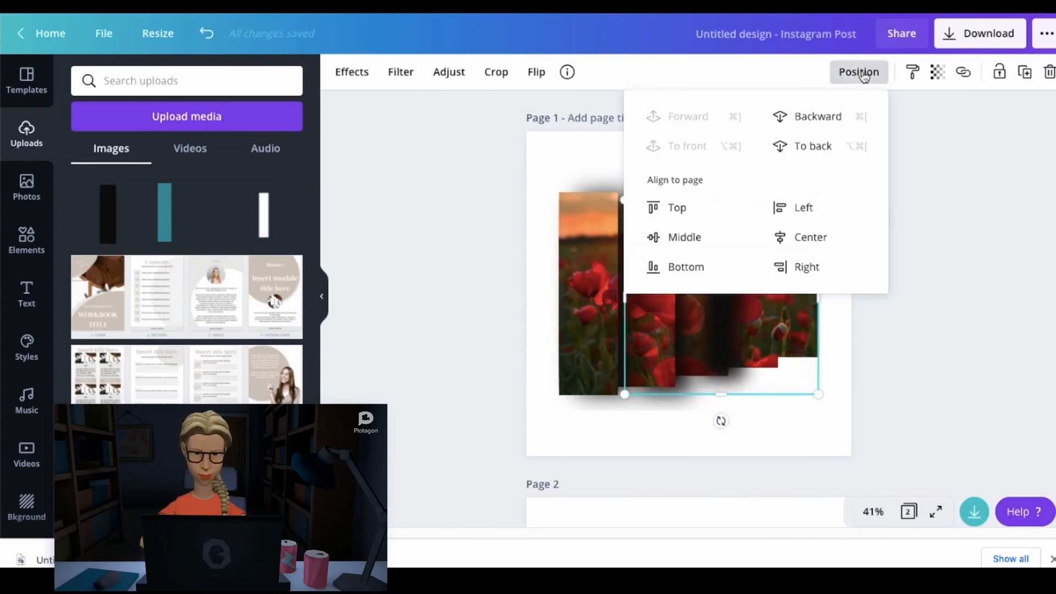
{"action": "left_click", "coordinate": [819, 117]}
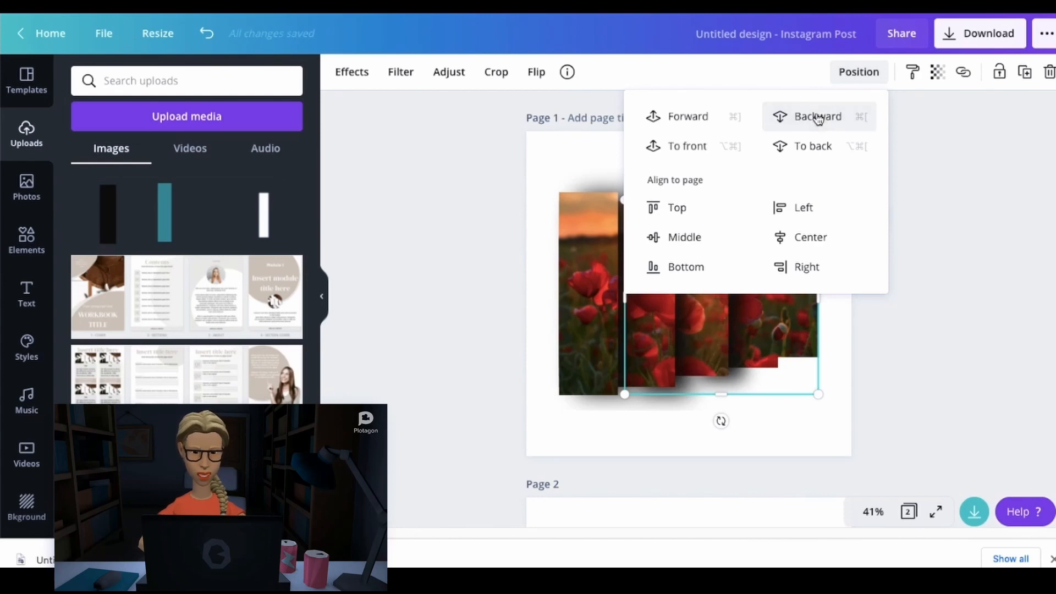
{"action": "left_click", "coordinate": [767, 444]}
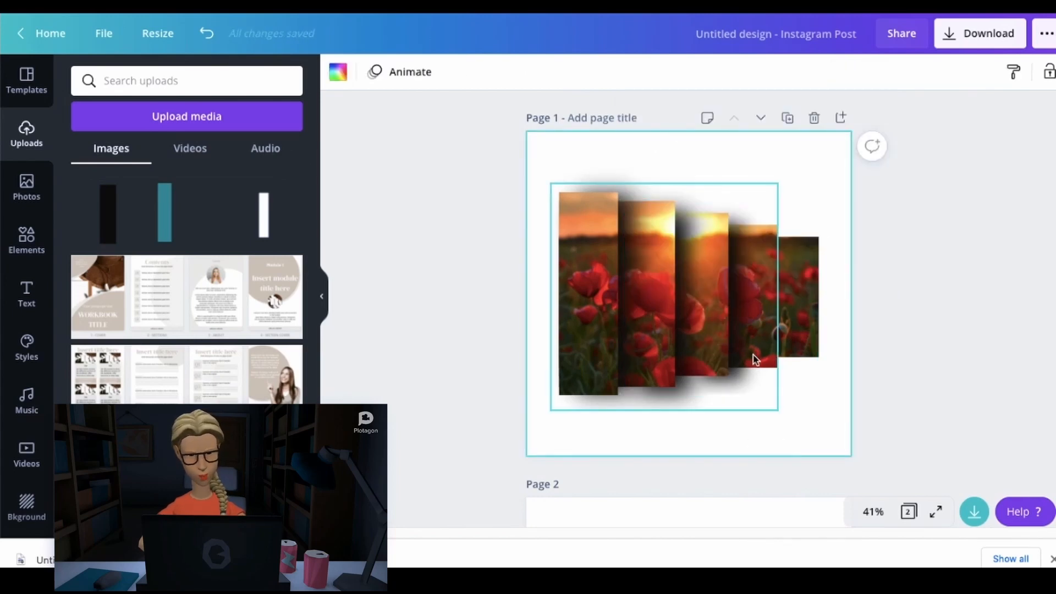
Add another shadow copy, scale it down to fit the fourth slice and send it backward behind that slice's right edge.
{"action": "left_click", "coordinate": [750, 292]}
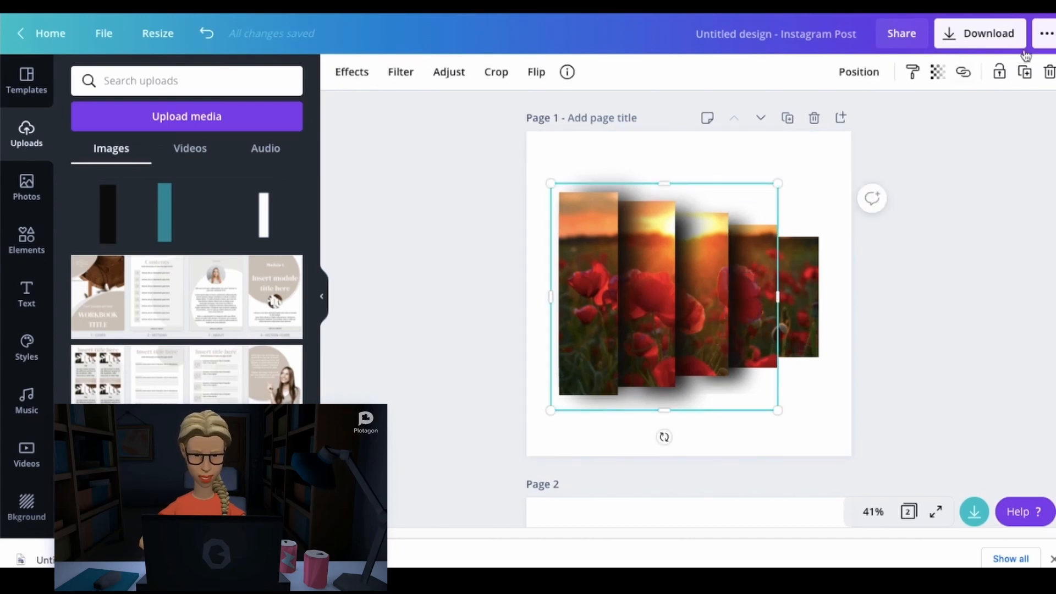
{"action": "left_click", "coordinate": [1028, 79]}
{"action": "left_click_drag", "start_coordinate": [676, 312], "coordinate": [787, 306]}
{"action": "left_click_drag", "start_coordinate": [886, 190], "coordinate": [852, 228]}
{"action": "left_click_drag", "start_coordinate": [765, 328], "coordinate": [777, 312]}
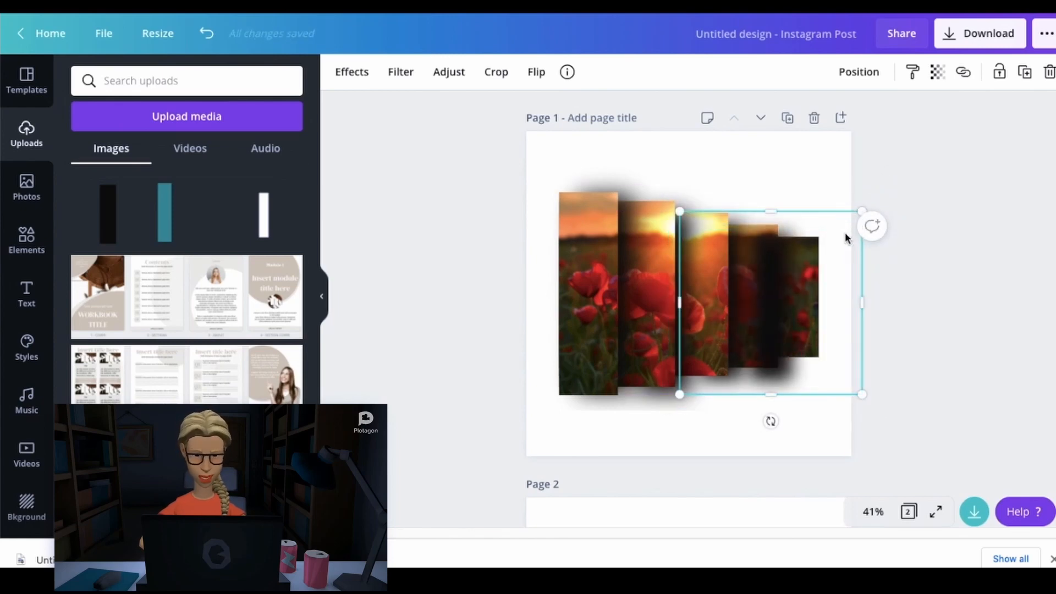
{"action": "left_click_drag", "start_coordinate": [859, 212], "coordinate": [842, 232]}
{"action": "left_click_drag", "start_coordinate": [769, 312], "coordinate": [775, 299]}
{"action": "left_click_drag", "start_coordinate": [776, 295], "coordinate": [776, 295]}
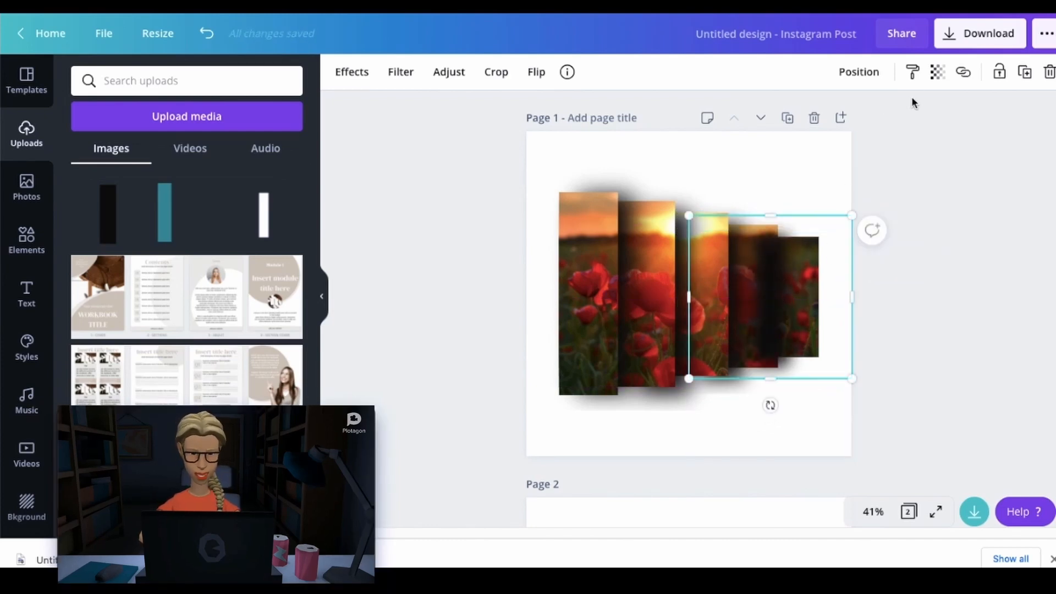
{"action": "left_click", "coordinate": [872, 77]}
{"action": "left_click", "coordinate": [827, 124]}
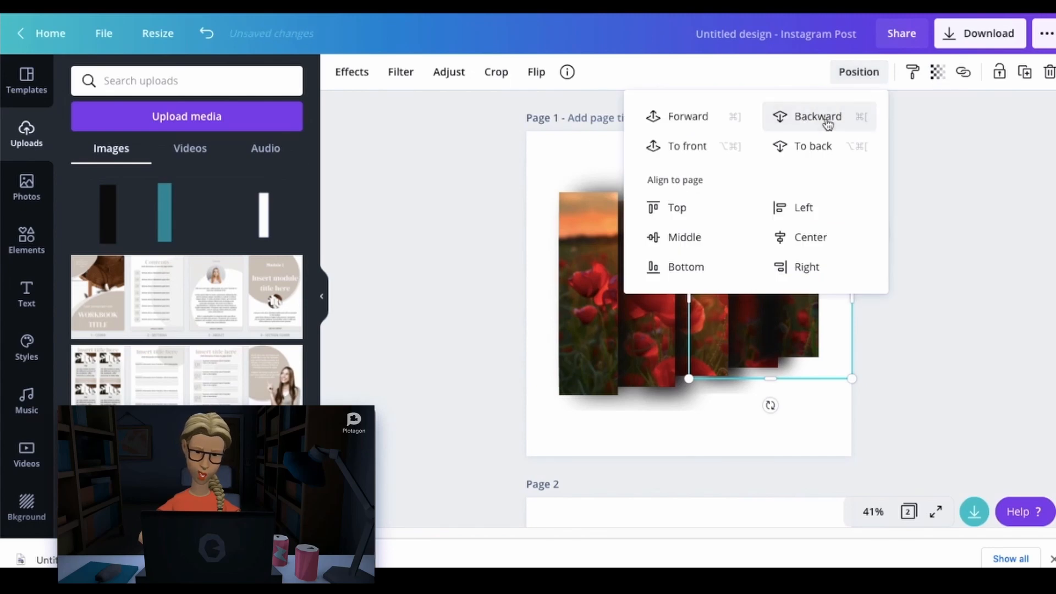
{"action": "left_click", "coordinate": [732, 446]}
{"action": "left_click", "coordinate": [509, 280]}
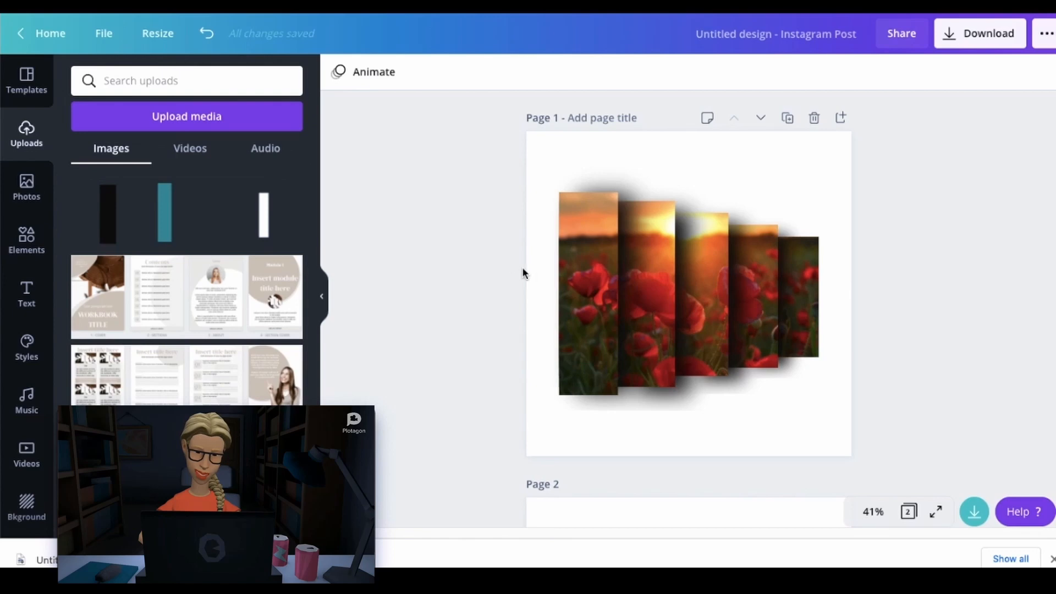
Duplicate the third slice's shadow, shrink it to about 463 px, align it with the last slice's right edge and send it to the back.
{"action": "left_click", "coordinate": [808, 280]}
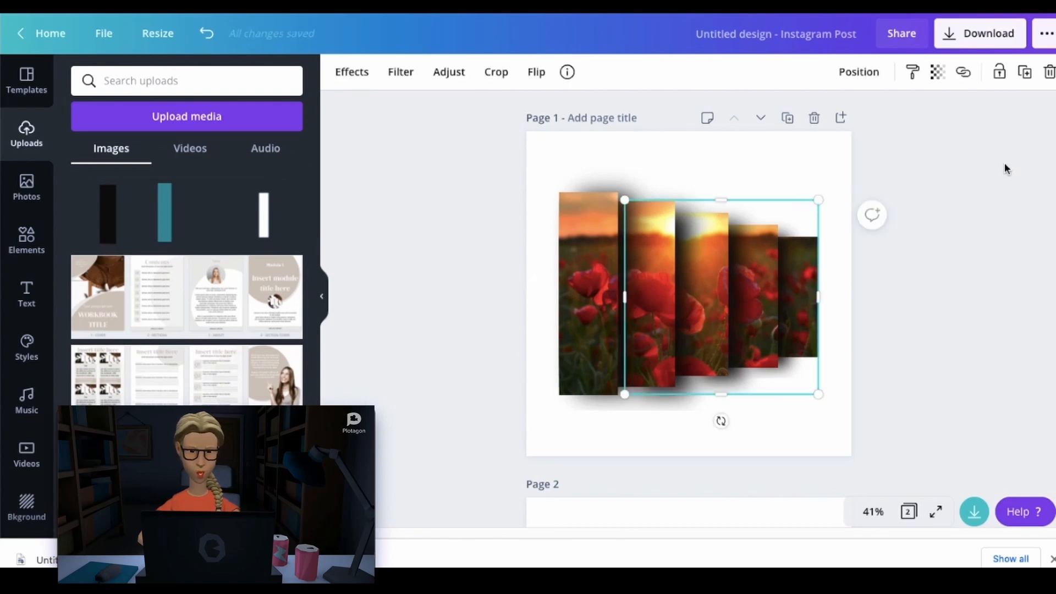
{"action": "left_click", "coordinate": [1025, 72]}
{"action": "left_click_drag", "start_coordinate": [819, 303], "coordinate": [910, 298]}
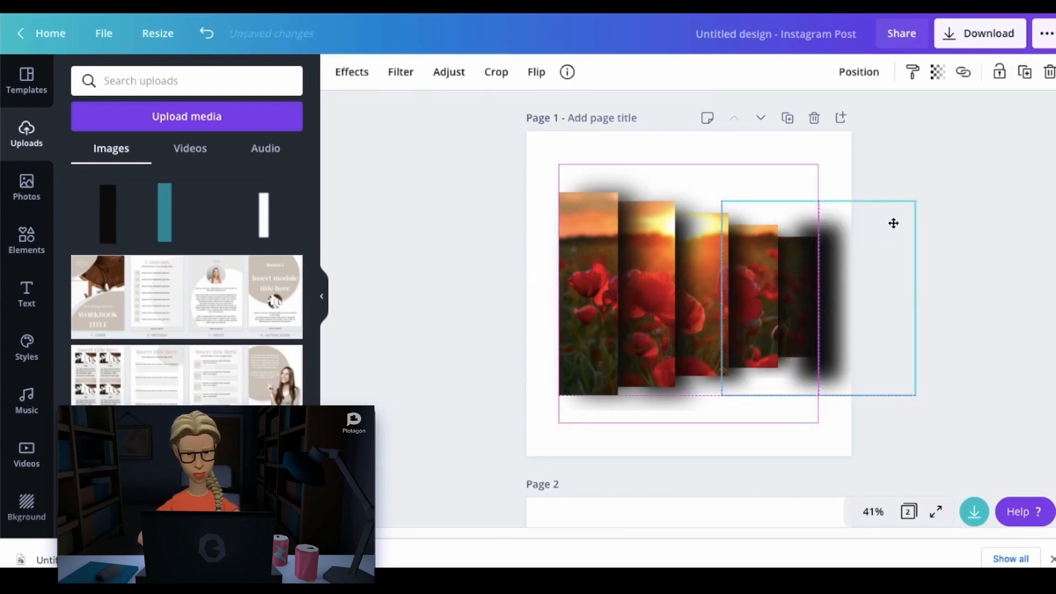
{"action": "left_click_drag", "start_coordinate": [913, 206], "coordinate": [861, 255]}
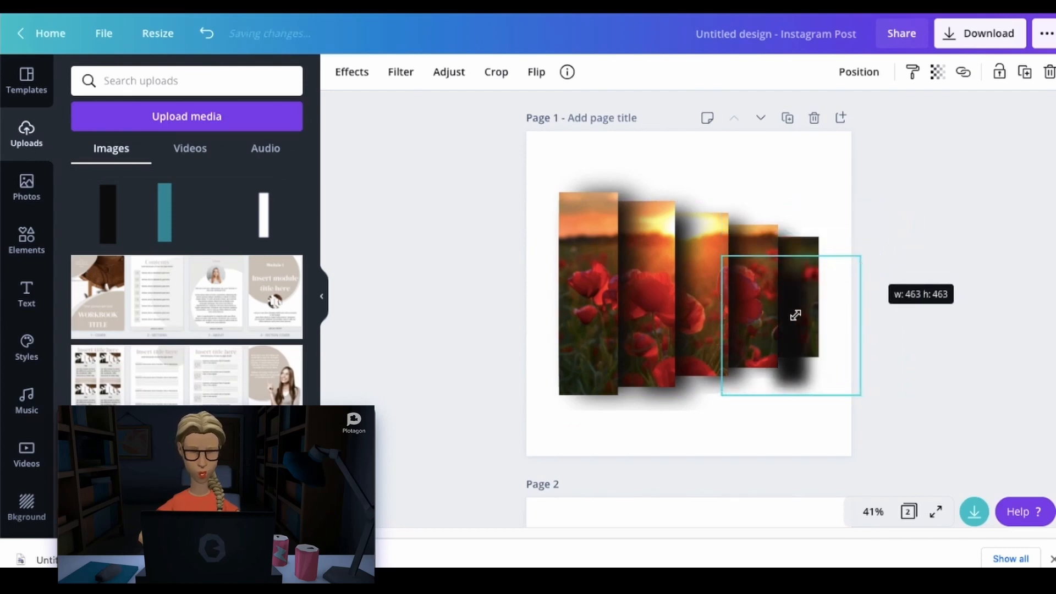
{"action": "left_click_drag", "start_coordinate": [792, 313], "coordinate": [806, 285]}
{"action": "left_click", "coordinate": [858, 72]}
{"action": "left_click", "coordinate": [814, 148]}
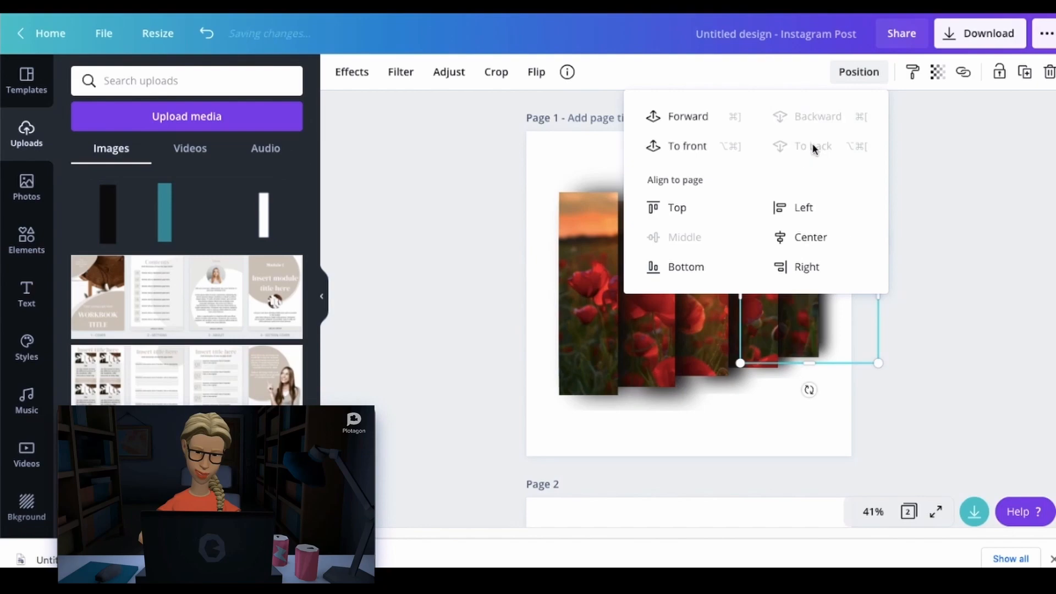
{"action": "left_click", "coordinate": [919, 391]}
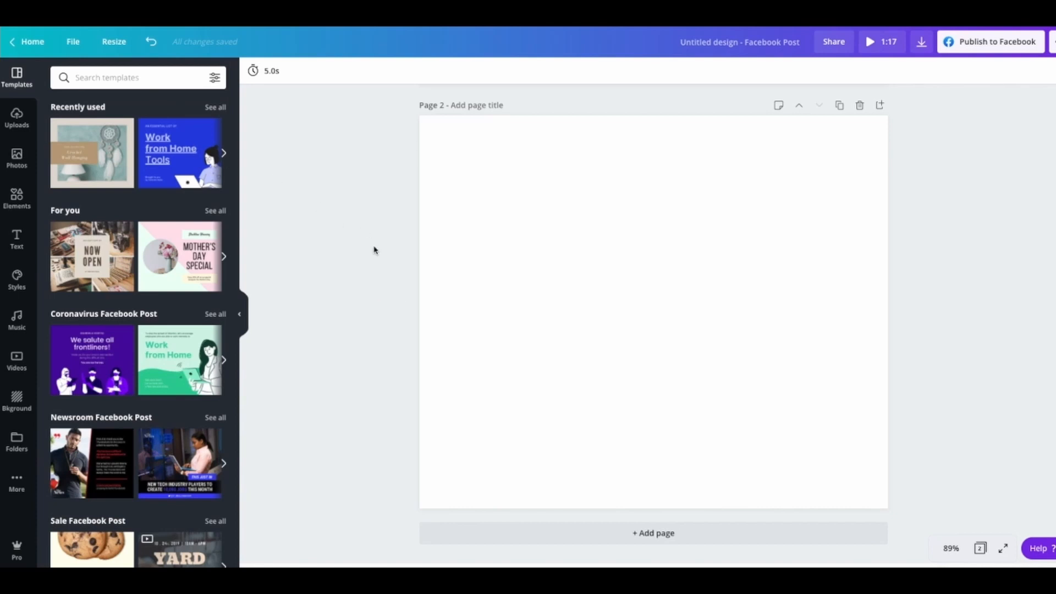
Add the featured penguin with a candy cane to the blank page, enlarge it slightly and place it below the page centre.
{"action": "left_click", "coordinate": [16, 198]}
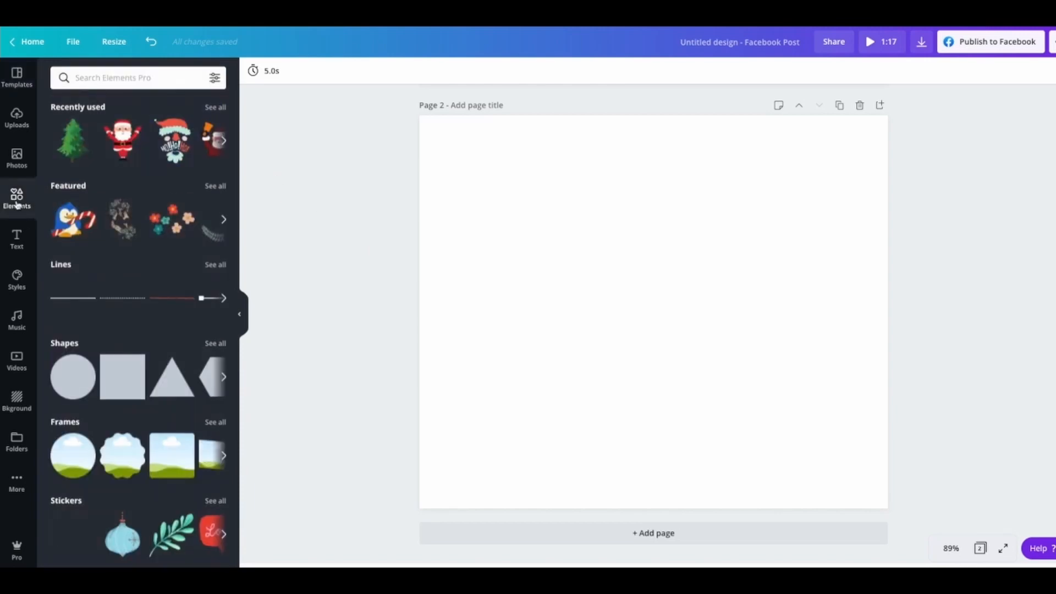
{"action": "left_click", "coordinate": [70, 223]}
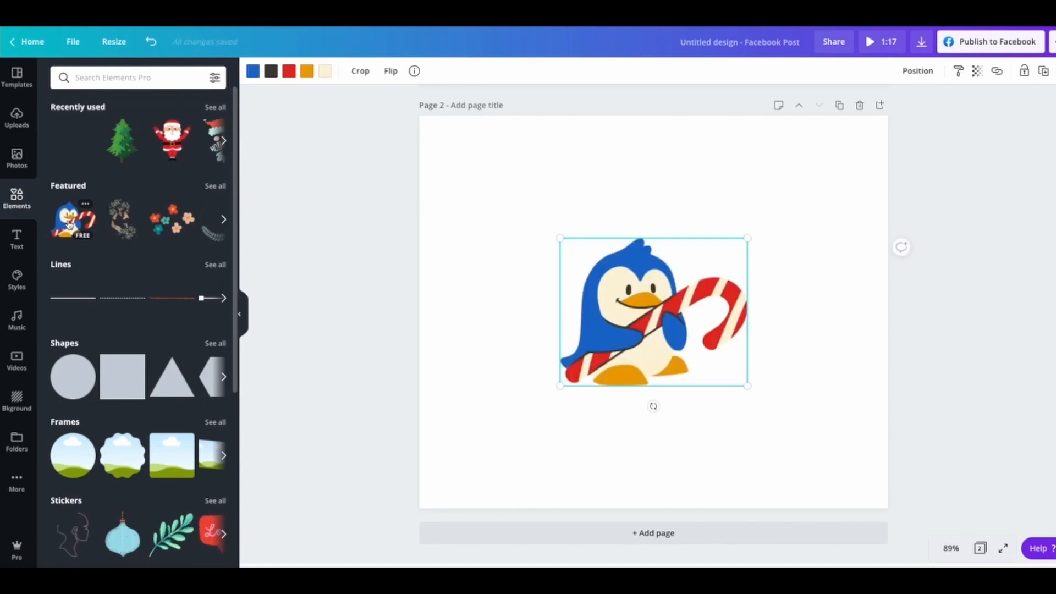
{"action": "left_click_drag", "start_coordinate": [555, 237], "coordinate": [547, 231]}
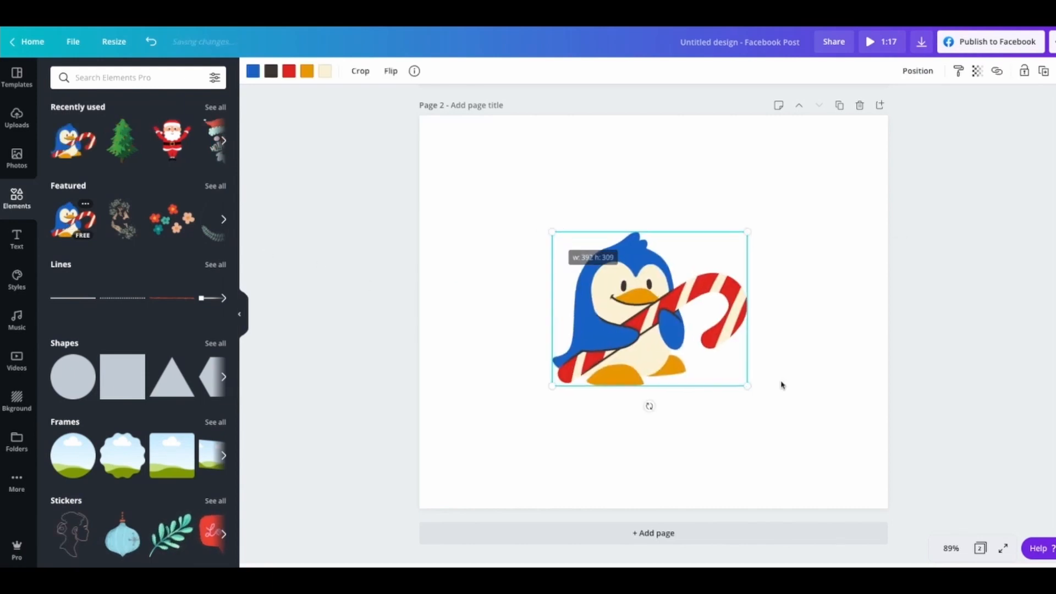
{"action": "left_click_drag", "start_coordinate": [744, 385], "coordinate": [754, 390]}
{"action": "left_click_drag", "start_coordinate": [628, 295], "coordinate": [630, 335]}
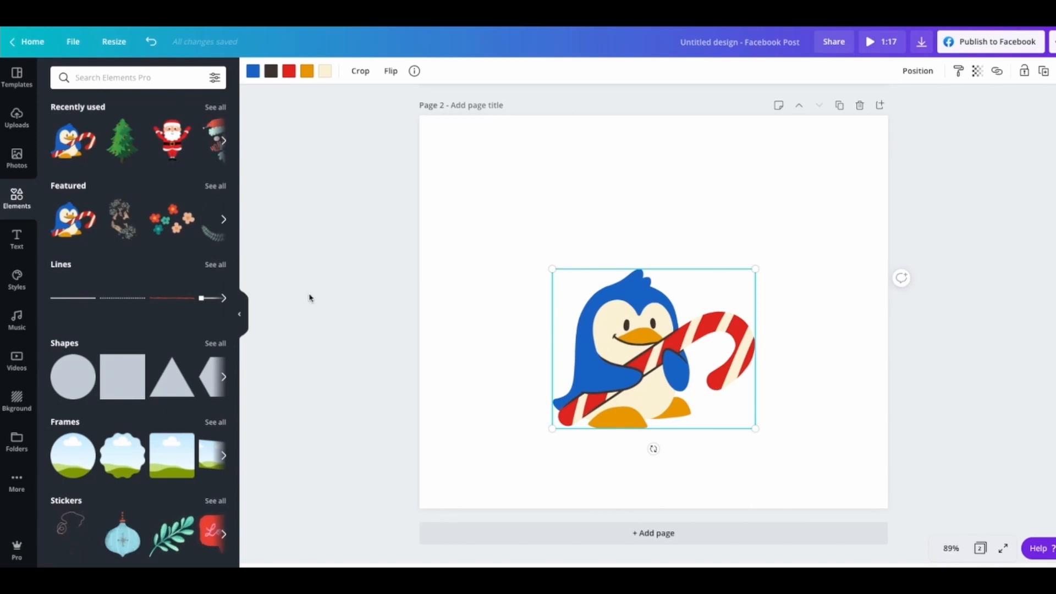
{"action": "left_click", "coordinate": [326, 337]}
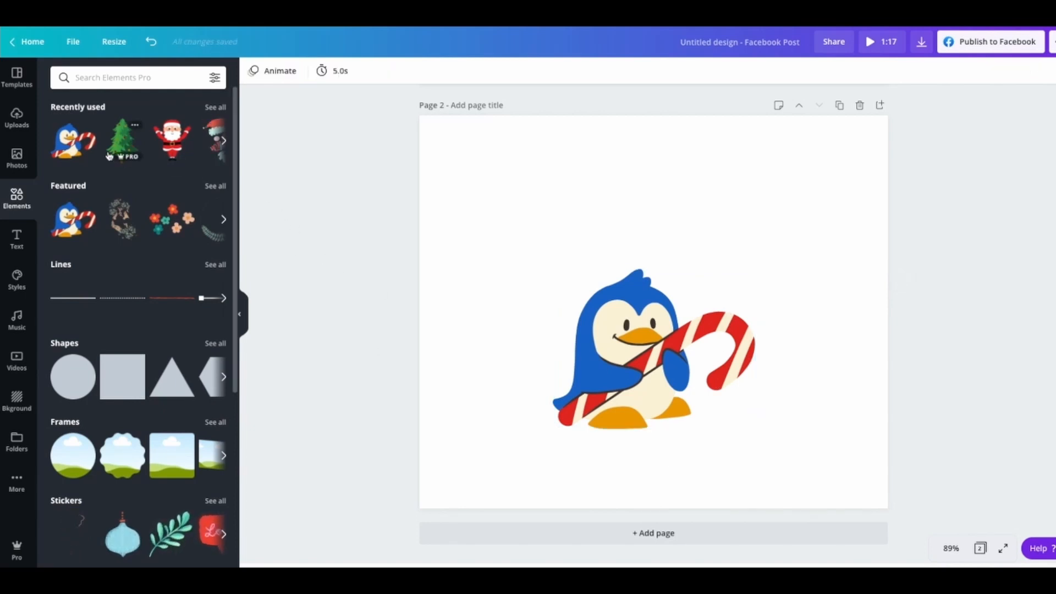
Add a subheading above the penguin and change its wording to "Happy Christmas".
{"action": "left_click", "coordinate": [22, 245]}
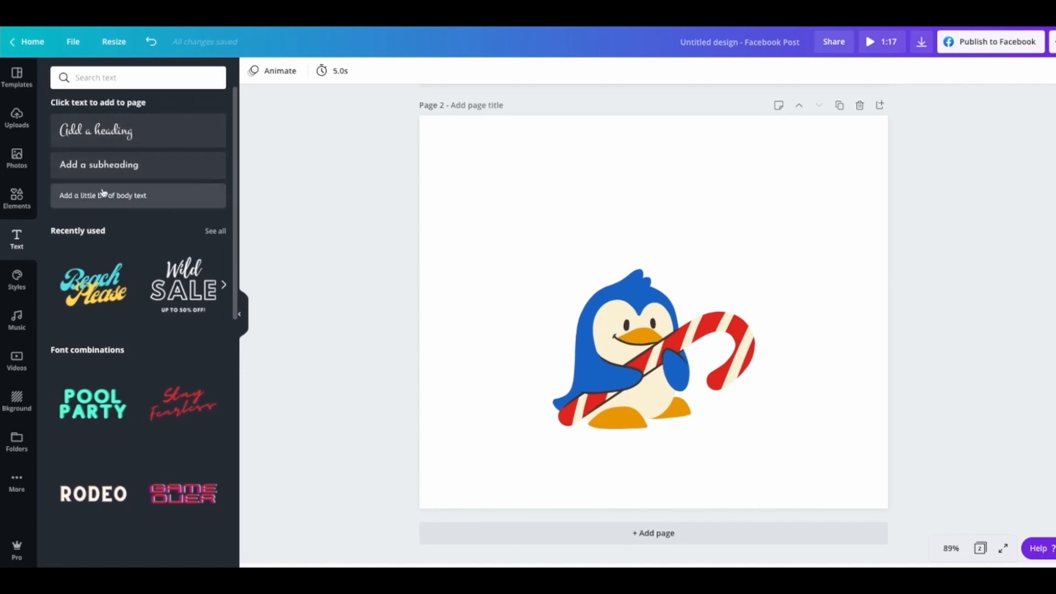
{"action": "left_click", "coordinate": [99, 166]}
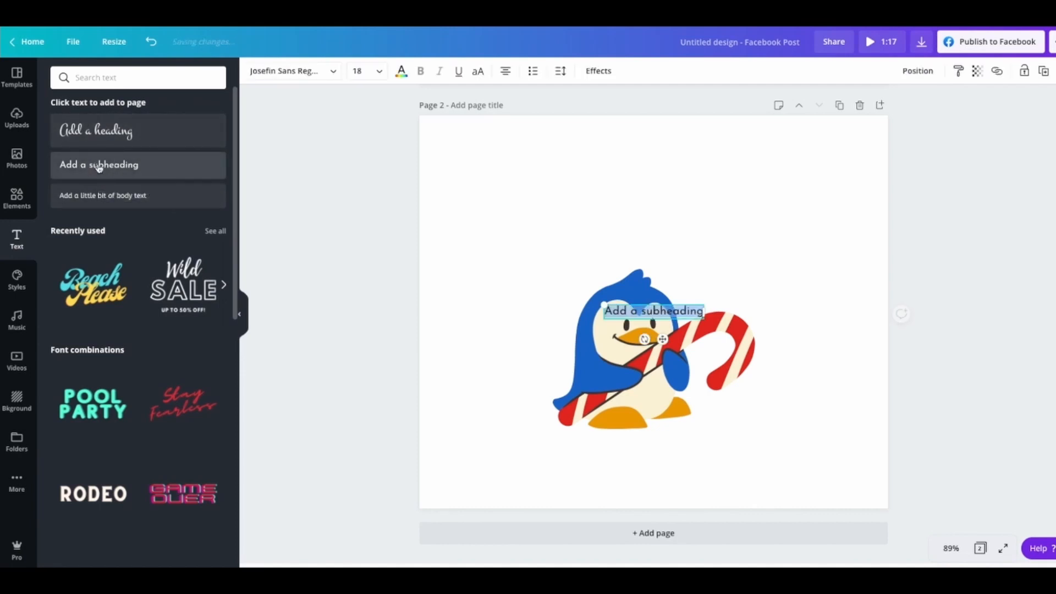
{"action": "left_click", "coordinate": [505, 346]}
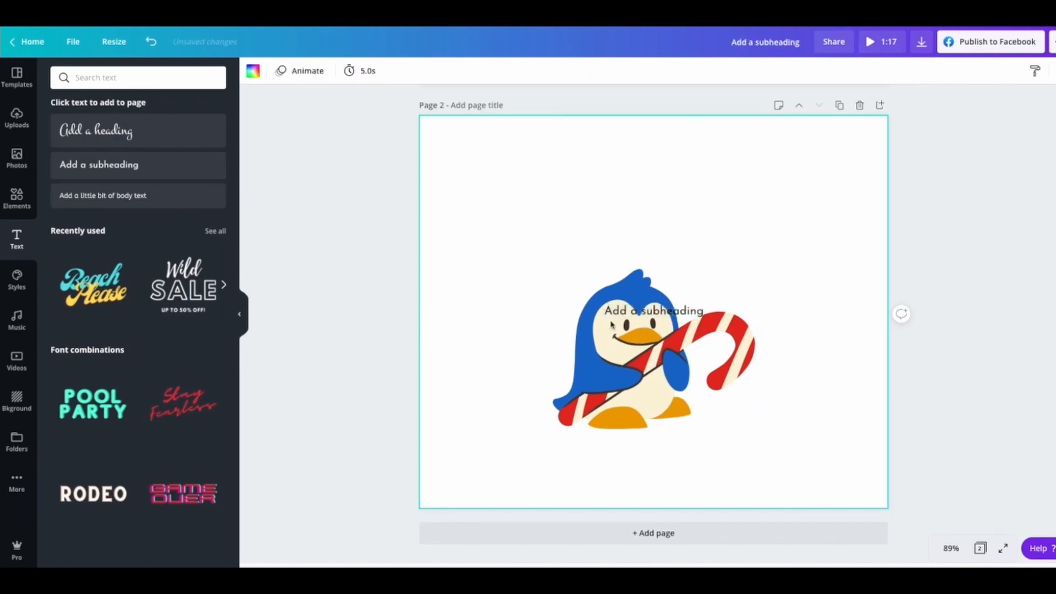
{"action": "left_click_drag", "start_coordinate": [654, 315], "coordinate": [602, 225]}
{"action": "type", "text": "Hag"}
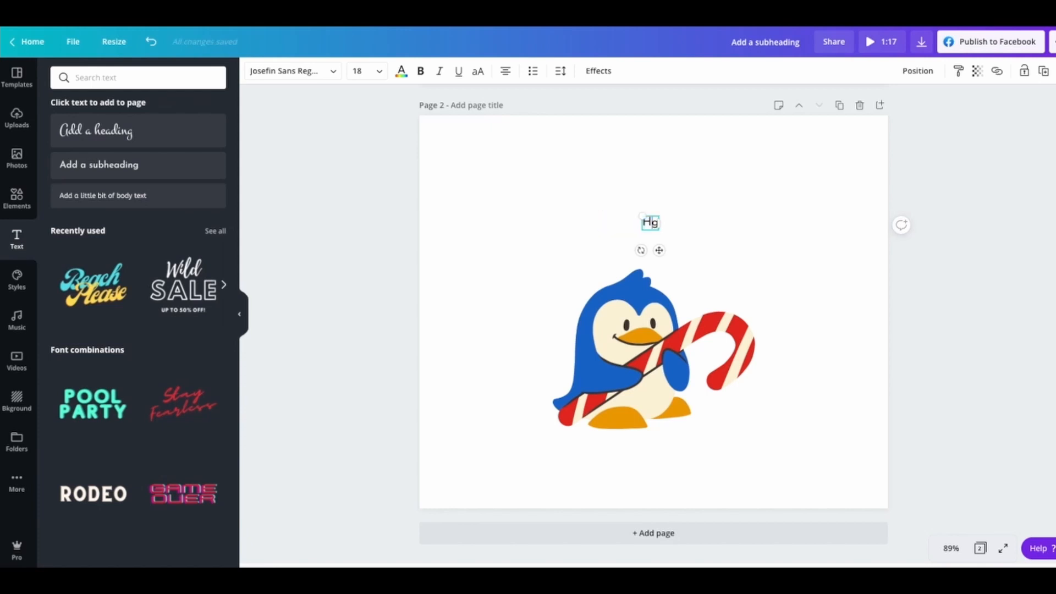
{"action": "type", "text": "py Chri"}
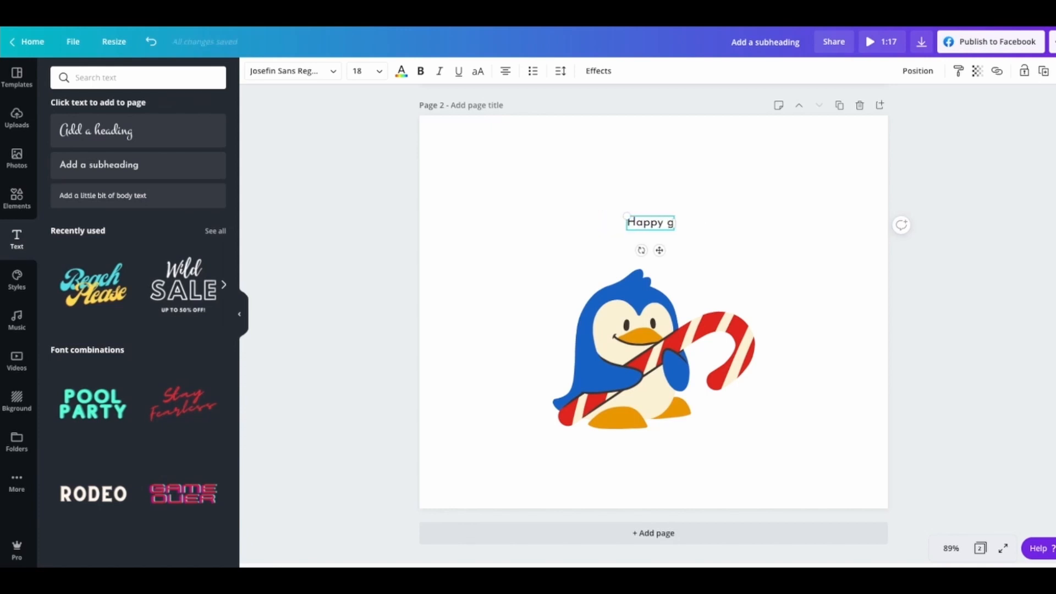
{"action": "type", "text": "stmas"}
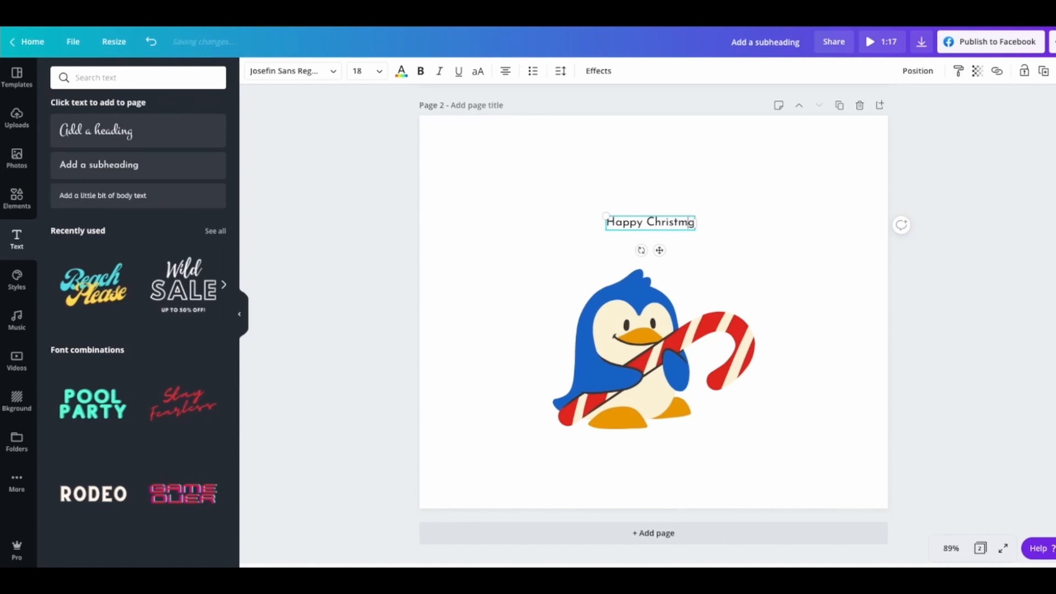
{"action": "key", "text": "BackSpace"}
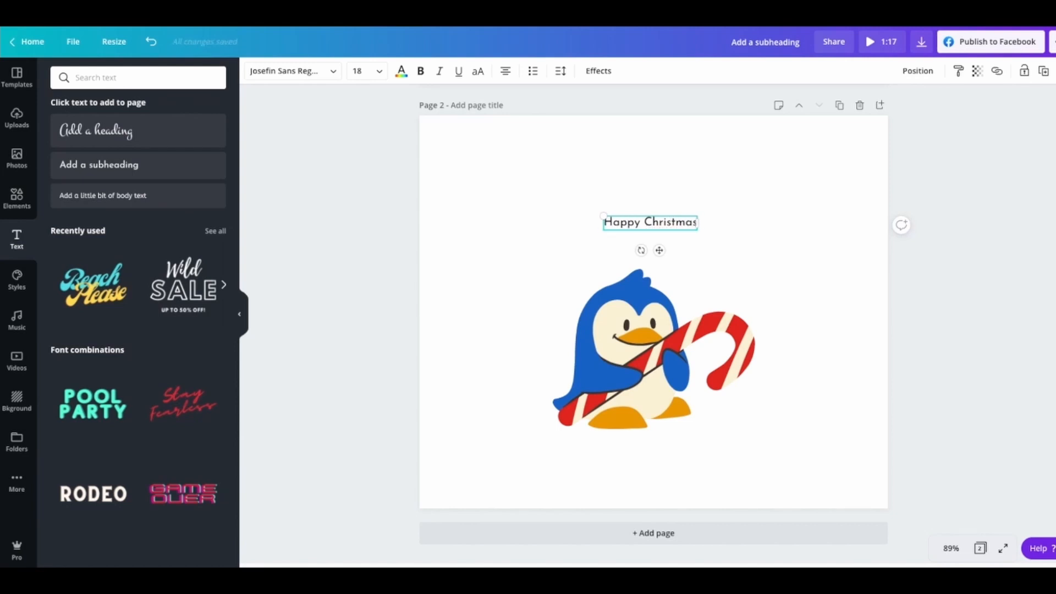
{"action": "left_click", "coordinate": [550, 245]}
Set the "Happy Christmas" text to font size 64.
{"action": "left_click", "coordinate": [627, 223]}
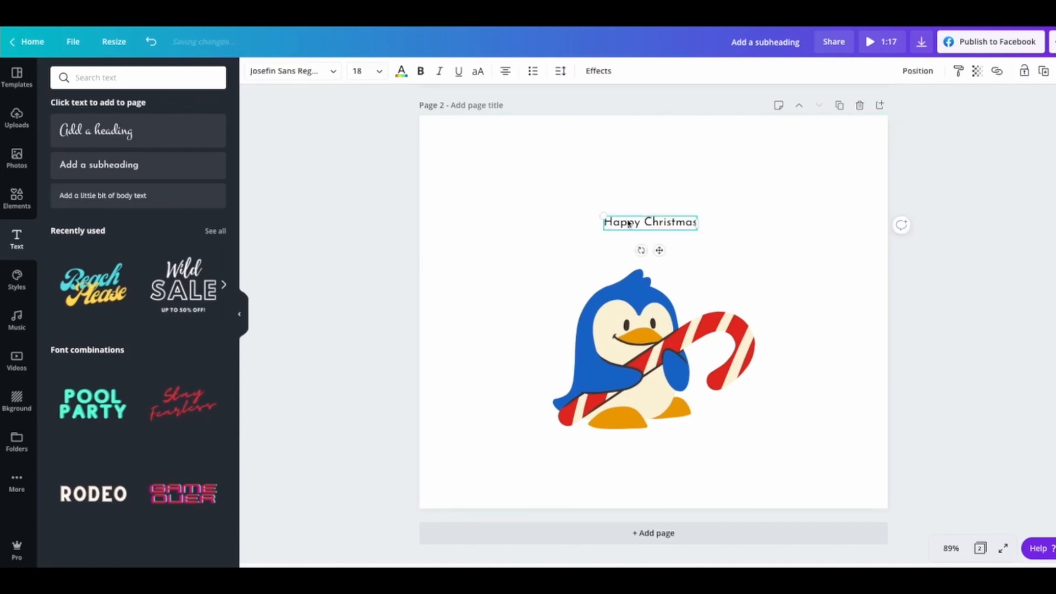
{"action": "left_click", "coordinate": [371, 75]}
{"action": "left_click", "coordinate": [377, 323]}
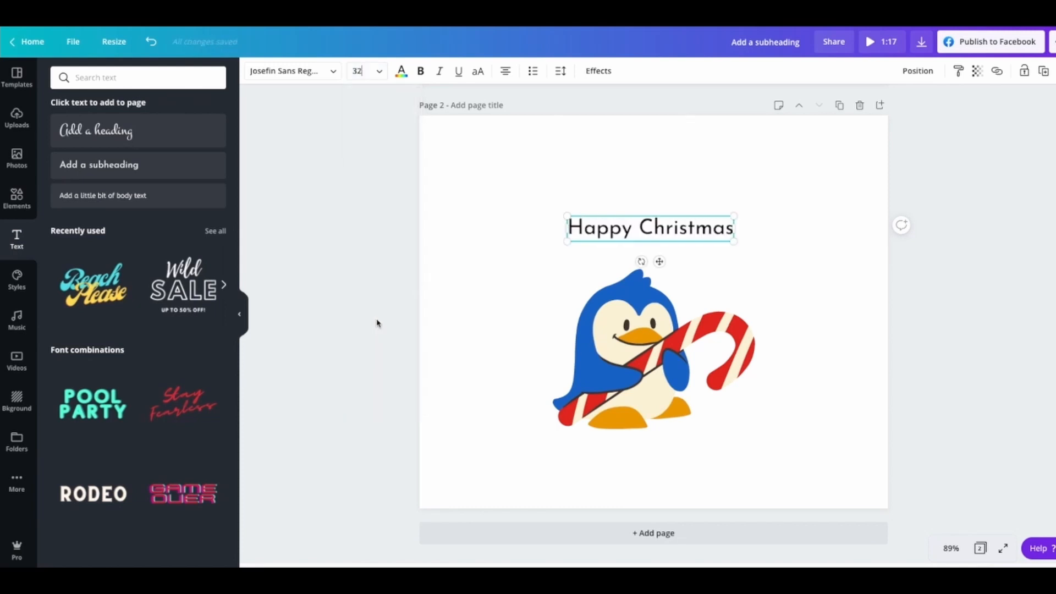
{"action": "left_click", "coordinate": [382, 73]}
{"action": "left_click", "coordinate": [366, 360]}
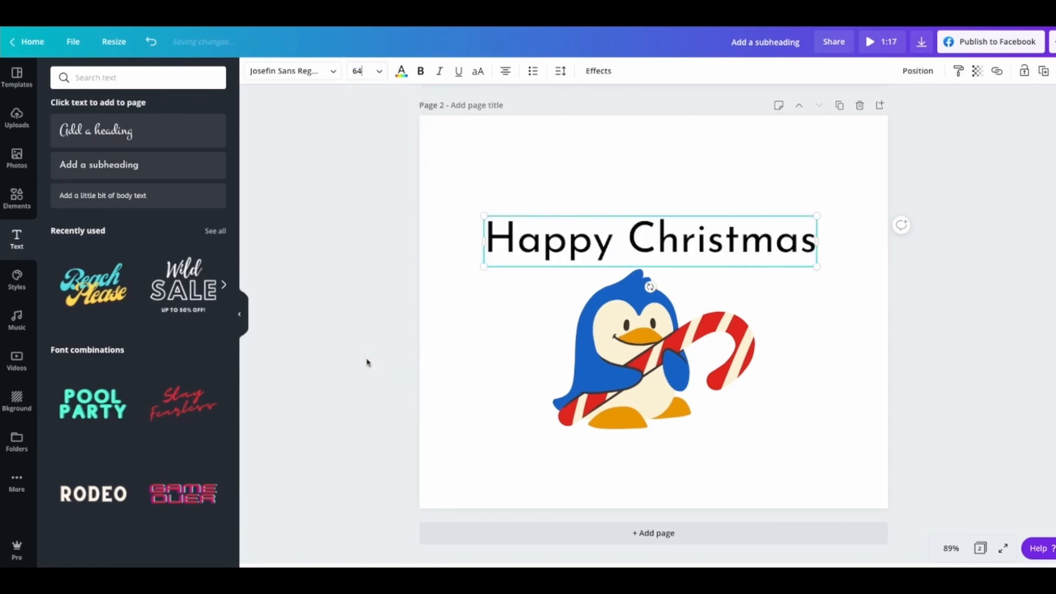
Change the "Happy Christmas" font to Eczar SemiBold and move the text higher, centred across the page above the penguin.
{"action": "left_click", "coordinate": [325, 75]}
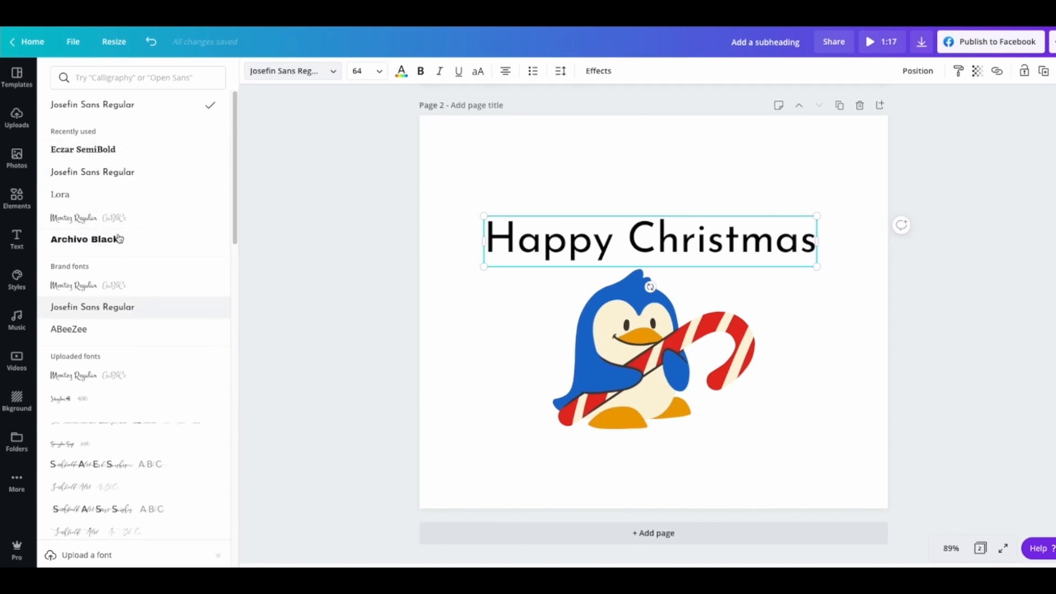
{"action": "left_click", "coordinate": [102, 150]}
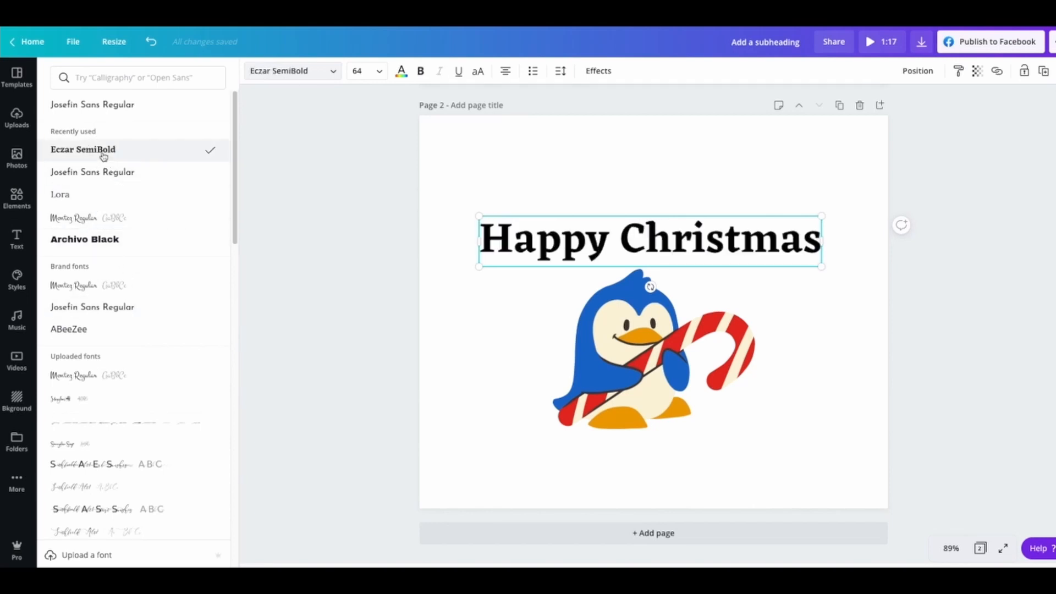
{"action": "left_click", "coordinate": [375, 201]}
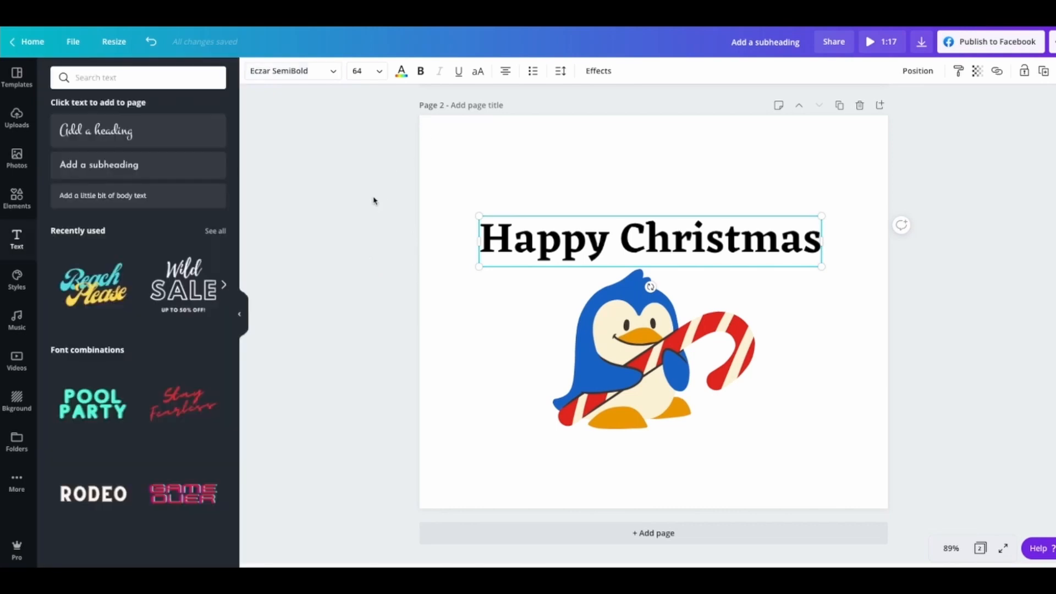
{"action": "left_click", "coordinate": [509, 327]}
{"action": "left_click", "coordinate": [661, 227]}
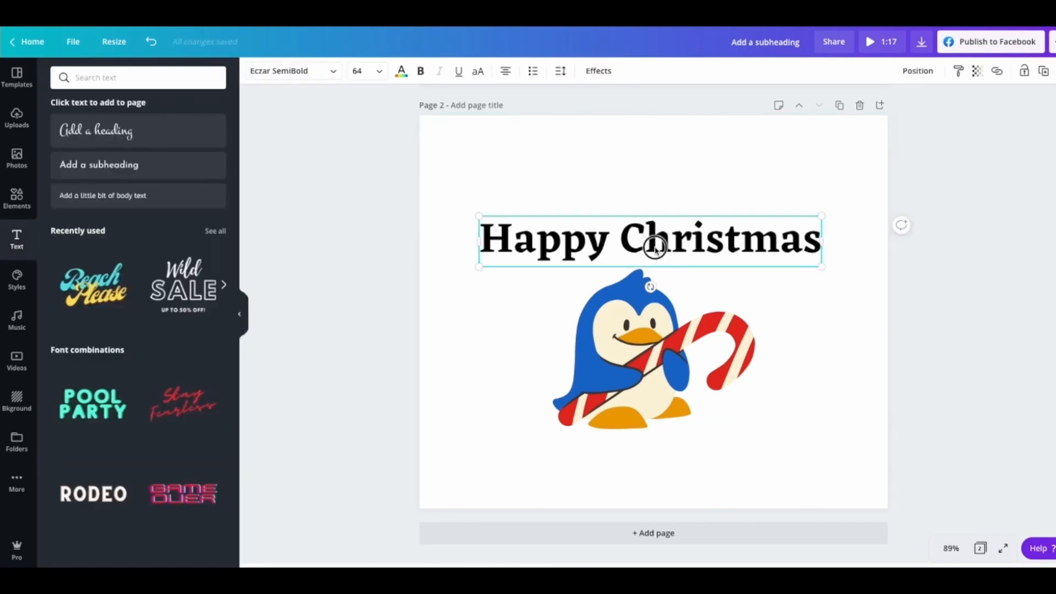
{"action": "left_click_drag", "start_coordinate": [654, 243], "coordinate": [660, 221]}
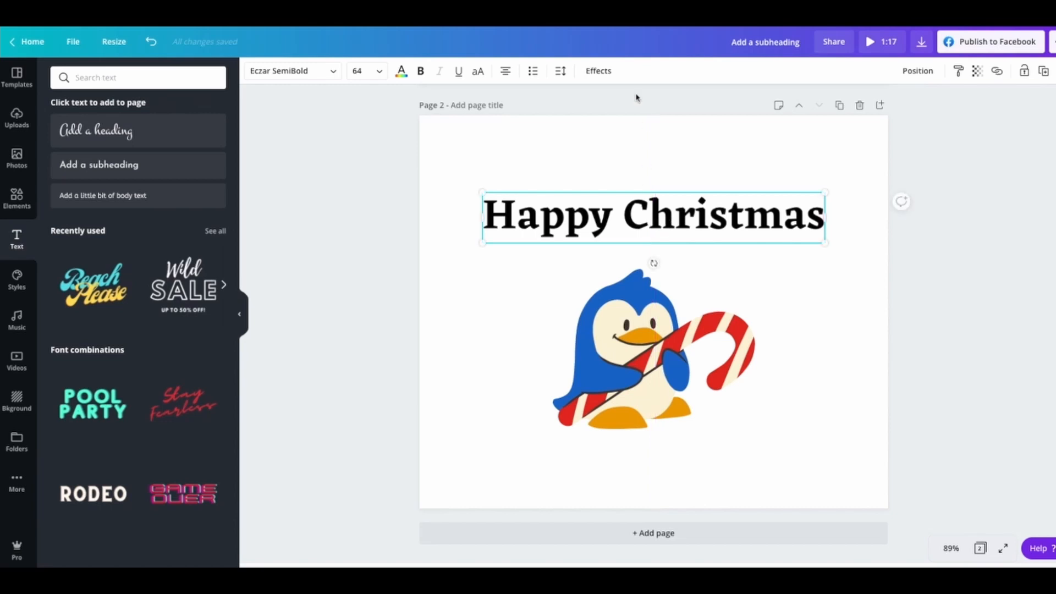
Apply the Curve effect at 61 to the "Happy Christmas" text, moving the text slightly up and the penguin slightly down.
{"action": "left_click", "coordinate": [599, 71]}
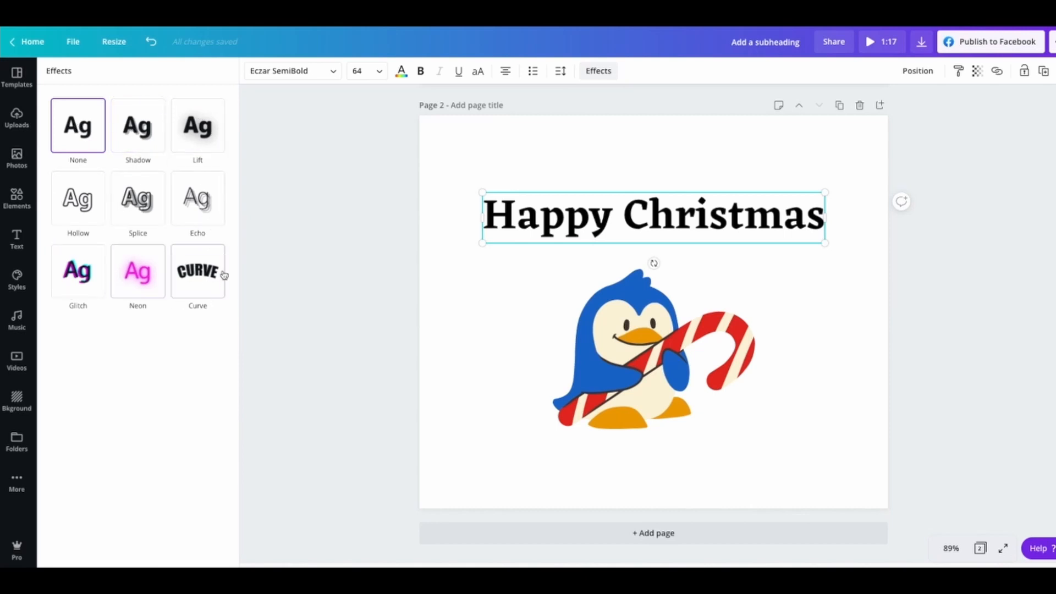
{"action": "left_click", "coordinate": [209, 296]}
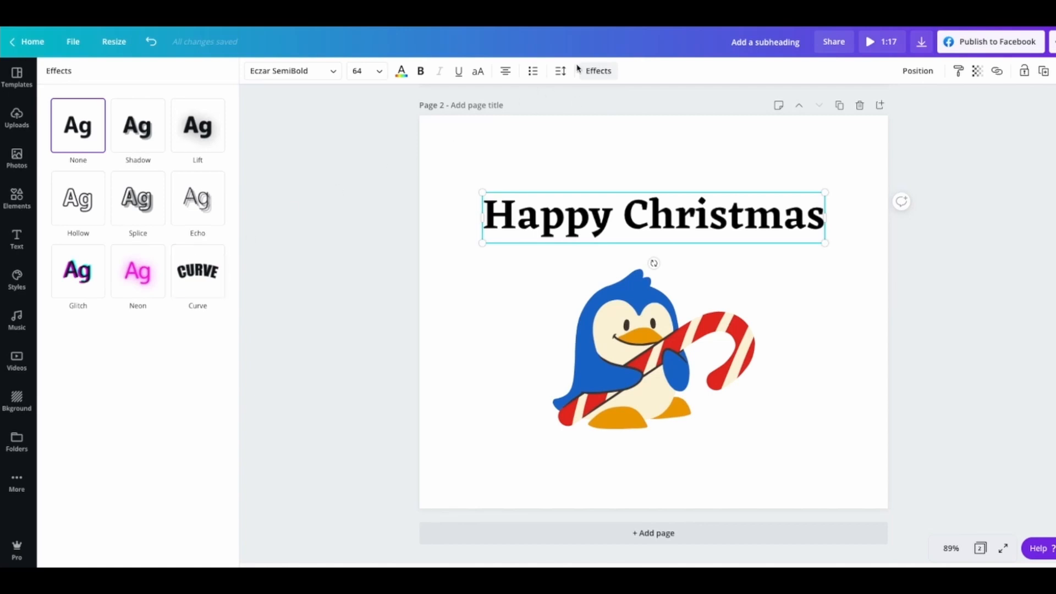
{"action": "left_click", "coordinate": [195, 269]}
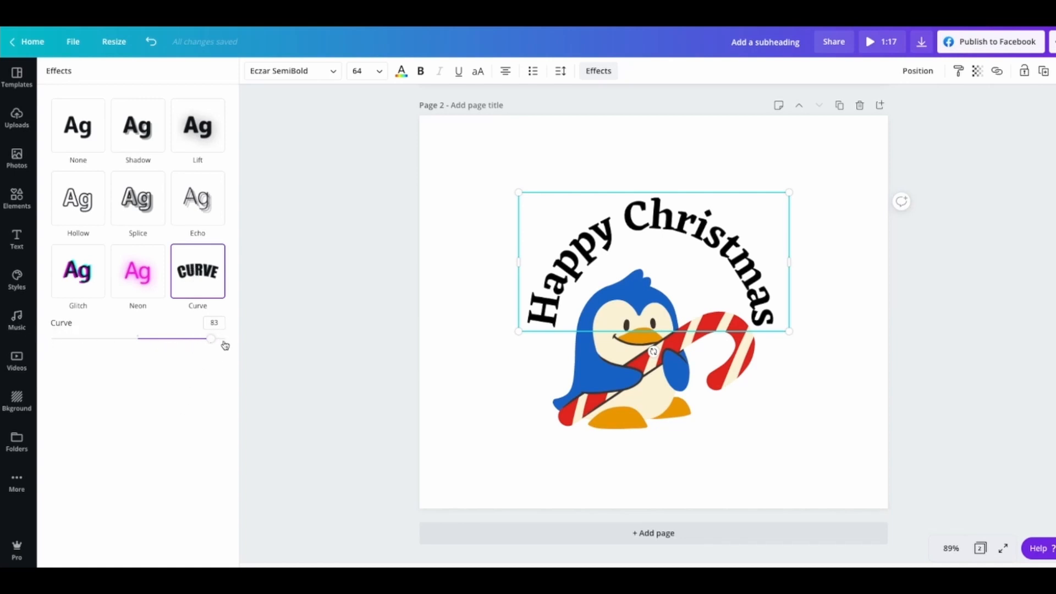
{"action": "mouse_move", "coordinate": [213, 344]}
{"action": "left_mouse_down"}
{"action": "mouse_move", "coordinate": [88, 339]}
{"action": "mouse_move", "coordinate": [192, 340]}
{"action": "left_mouse_up"}
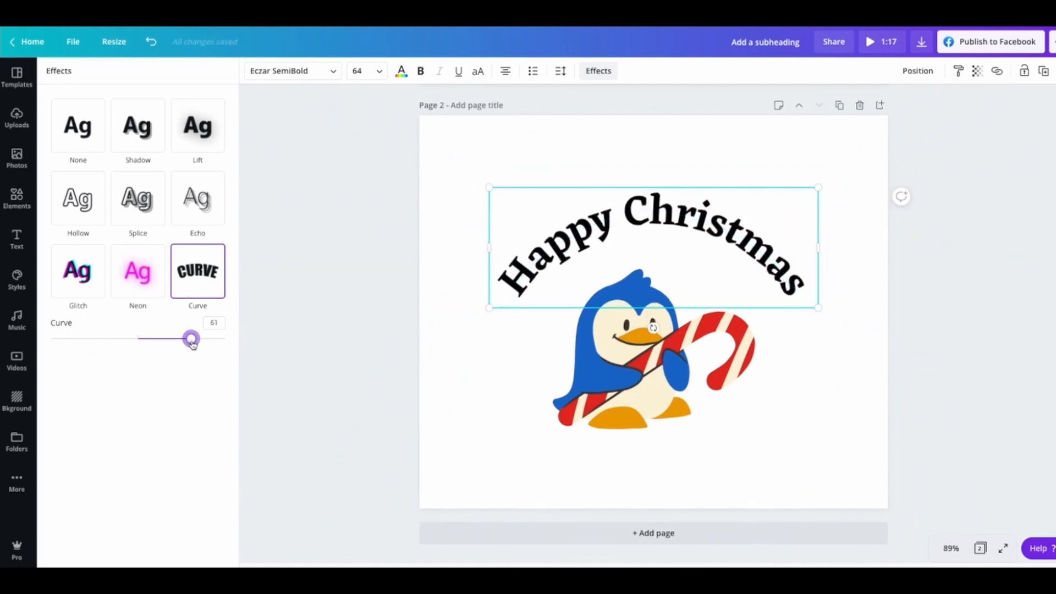
{"action": "mouse_move", "coordinate": [664, 215]}
{"action": "left_mouse_down"}
{"action": "mouse_move", "coordinate": [654, 208]}
{"action": "mouse_move", "coordinate": [664, 208]}
{"action": "left_mouse_up"}
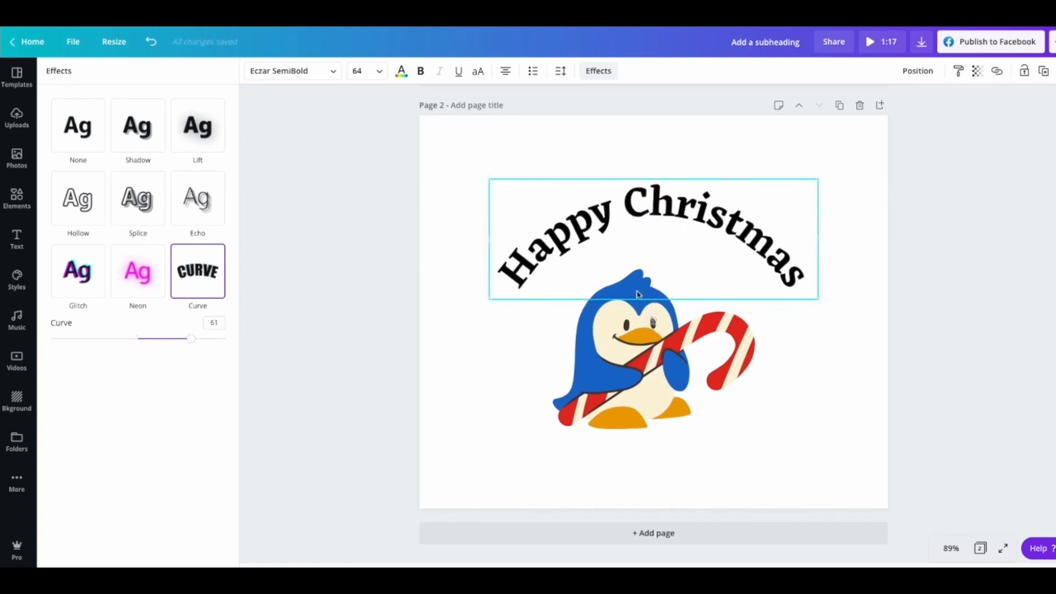
{"action": "left_click_drag", "start_coordinate": [618, 376], "coordinate": [624, 381]}
Colour the curved "Happy Christmas" text in the default bright red and move the penguin up beneath the arc.
{"action": "left_click", "coordinate": [561, 185]}
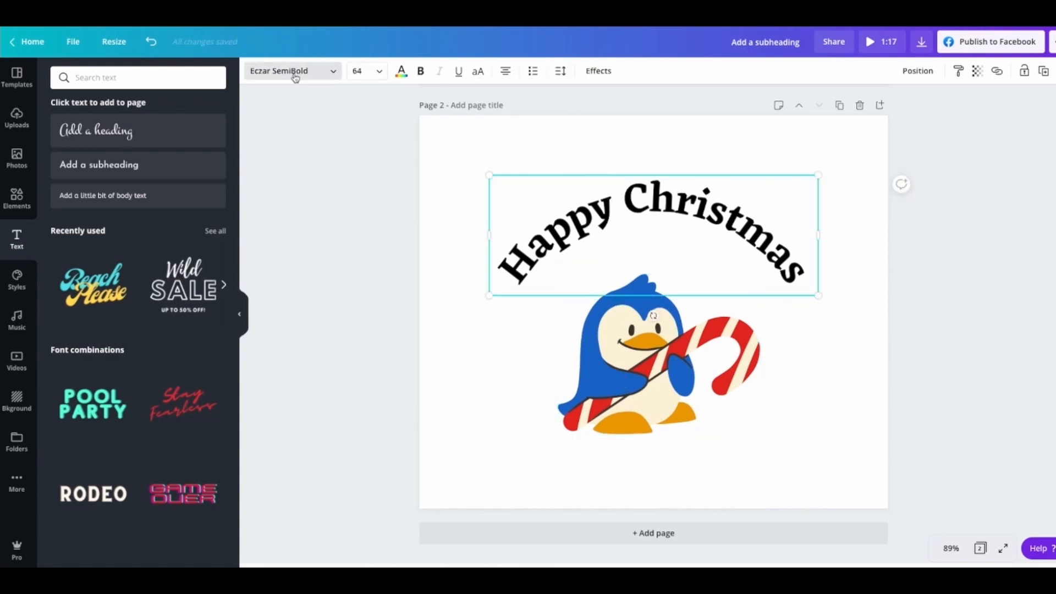
{"action": "left_click", "coordinate": [402, 71]}
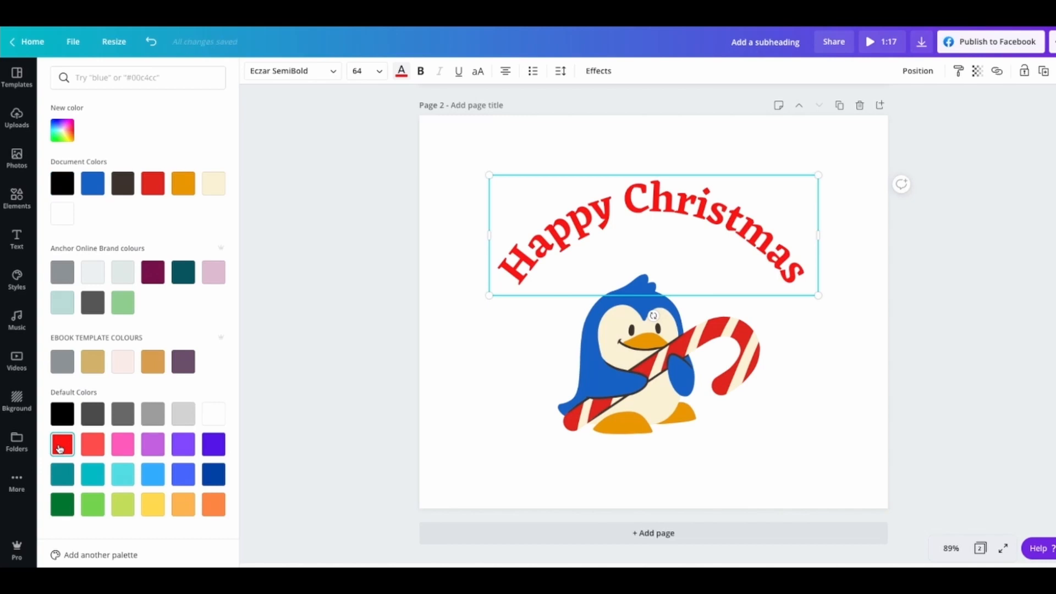
{"action": "left_click", "coordinate": [649, 369]}
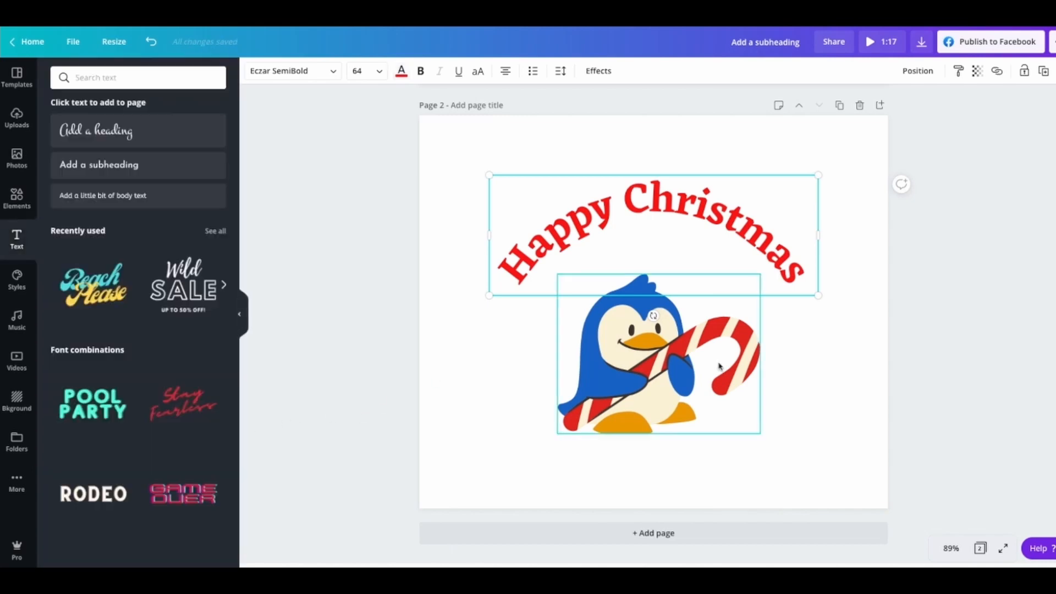
{"action": "left_click", "coordinate": [462, 401]}
{"action": "left_click_drag", "start_coordinate": [626, 387], "coordinate": [624, 372]}
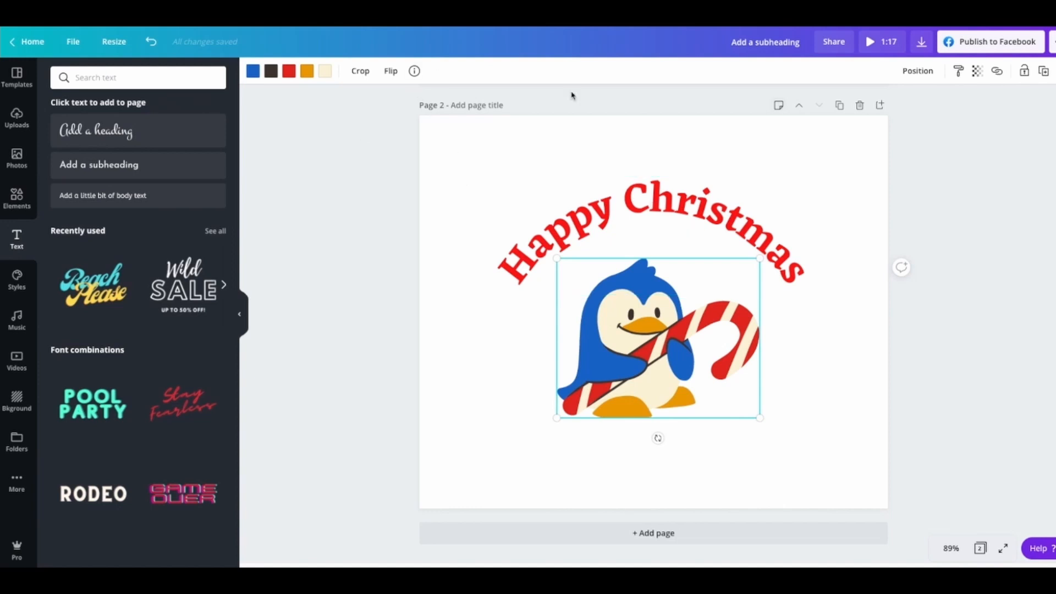
Duplicate the curved "Happy Christmas" text and move the copy down over the penguin's feet, centred on the penguin.
{"action": "left_click", "coordinate": [687, 219]}
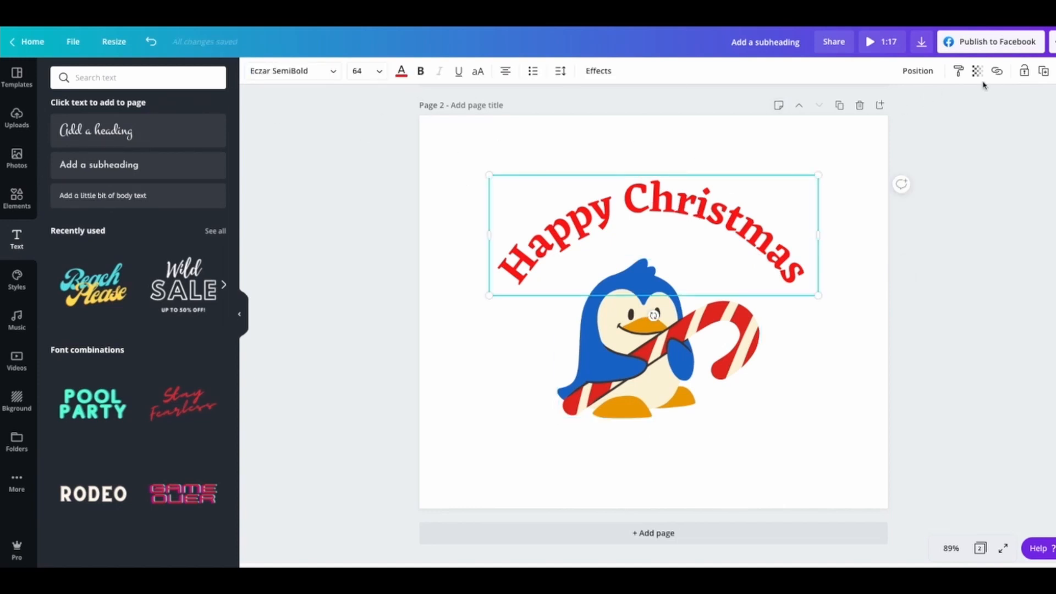
{"action": "left_click", "coordinate": [1043, 74]}
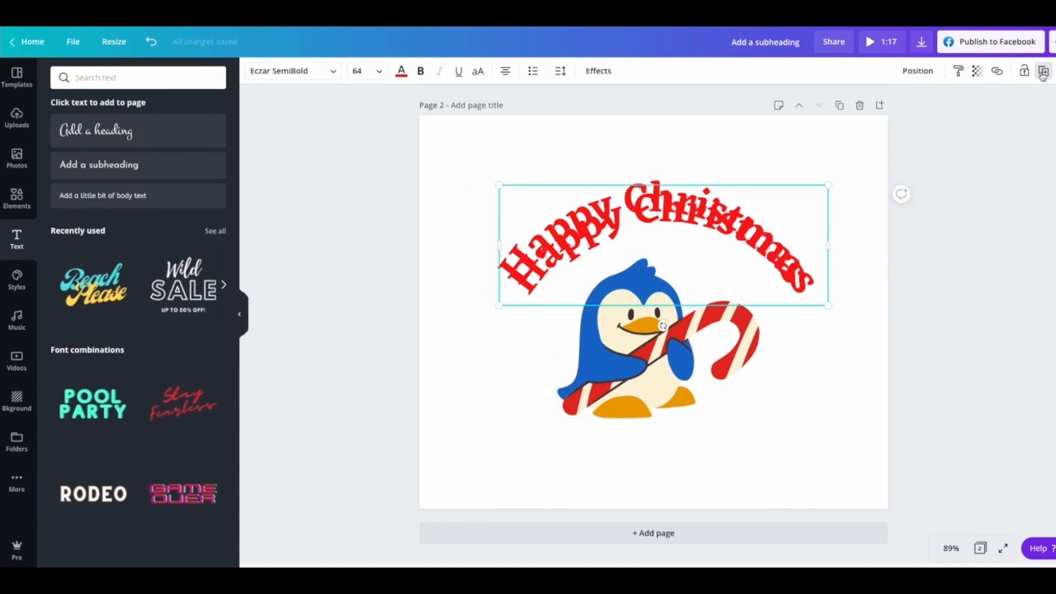
{"action": "left_click_drag", "start_coordinate": [658, 223], "coordinate": [655, 394]}
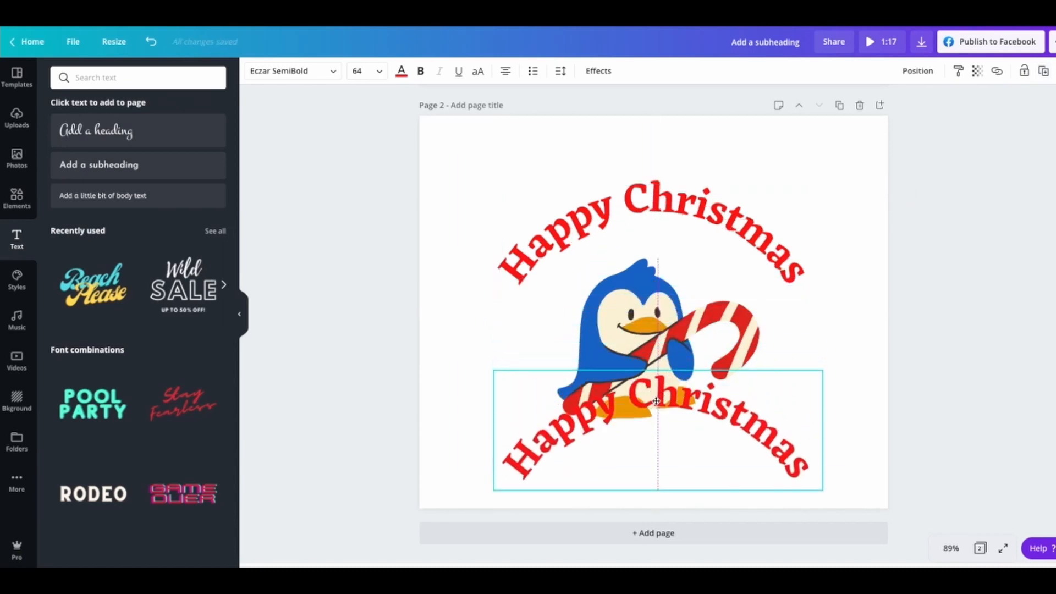
Replace the wording of the duplicated curved text over the penguin's feet with "And a Happy new Year".
{"action": "left_click", "coordinate": [769, 461]}
{"action": "left_click_drag", "start_coordinate": [769, 460], "coordinate": [587, 399]}
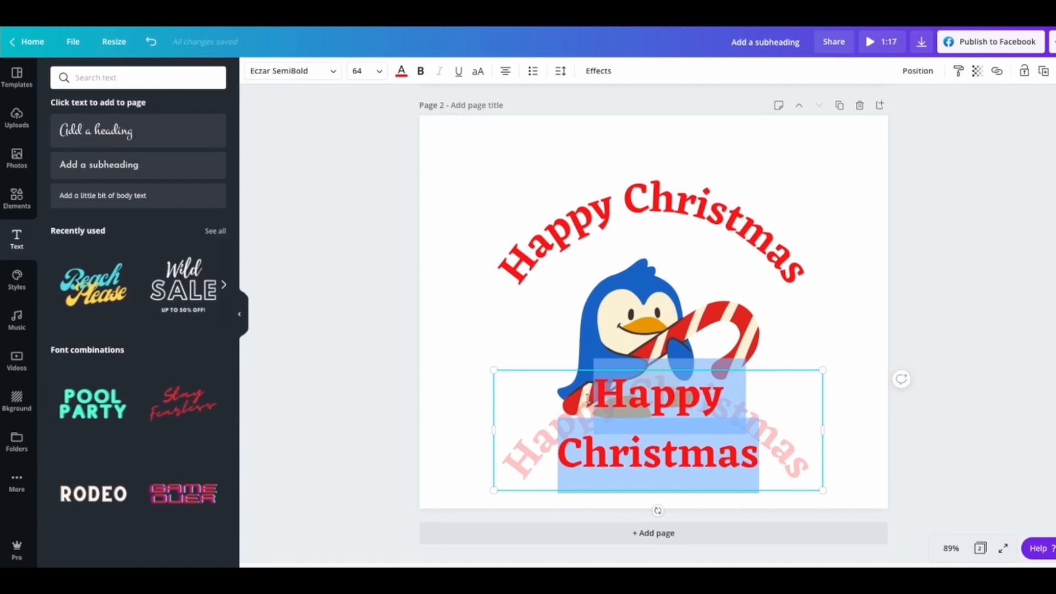
{"action": "type", "text": "an"}
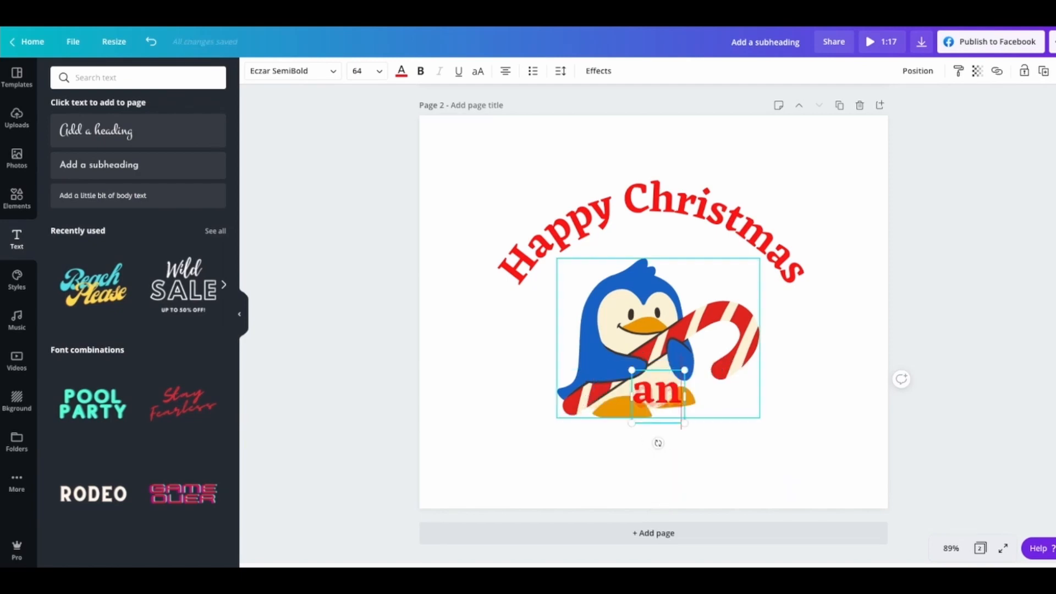
{"action": "key", "text": "BackSpace"}
{"action": "key", "text": "BackSpace"}
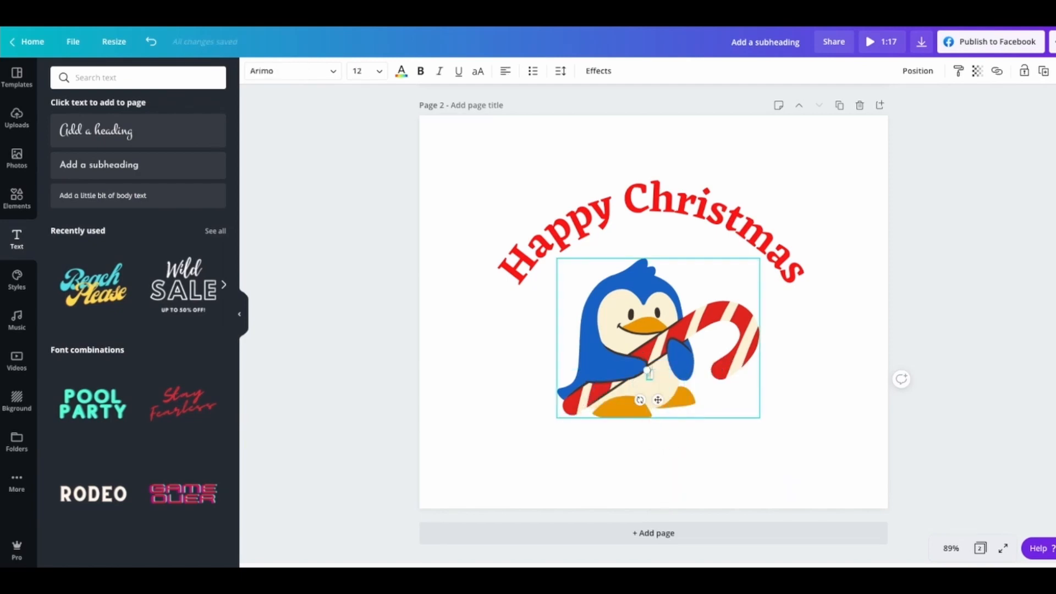
{"action": "type", "text": "and a Happy"}
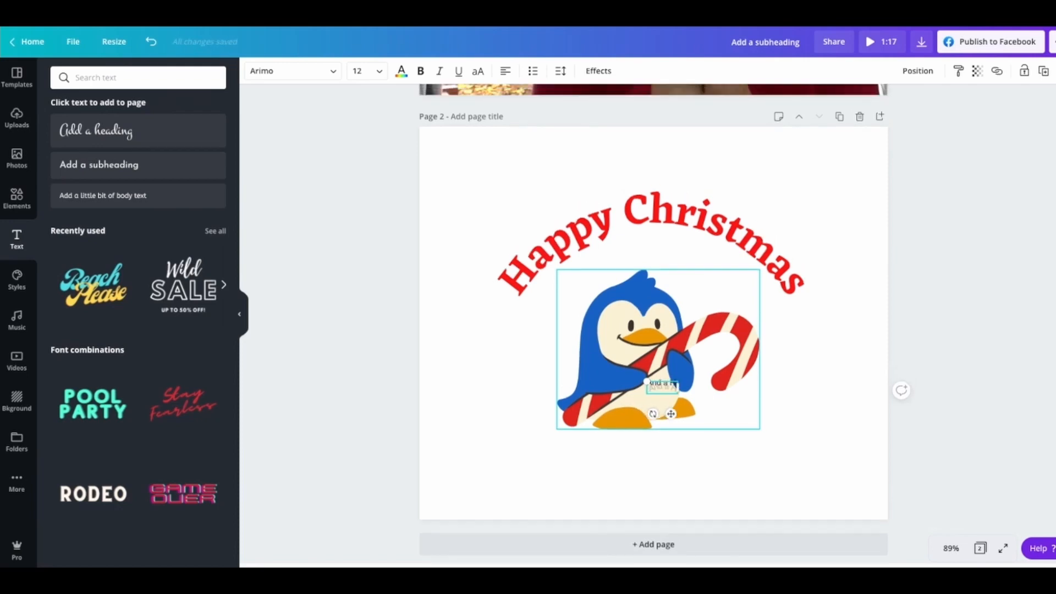
{"action": "type", "text": " new "}
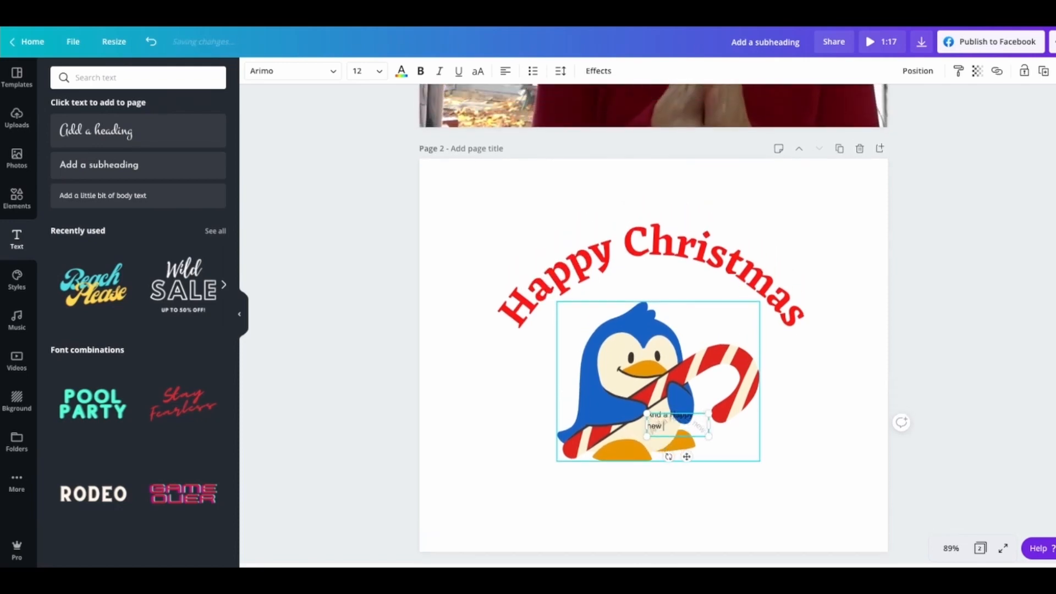
{"action": "type", "text": "Year"}
{"action": "left_click", "coordinate": [487, 414]}
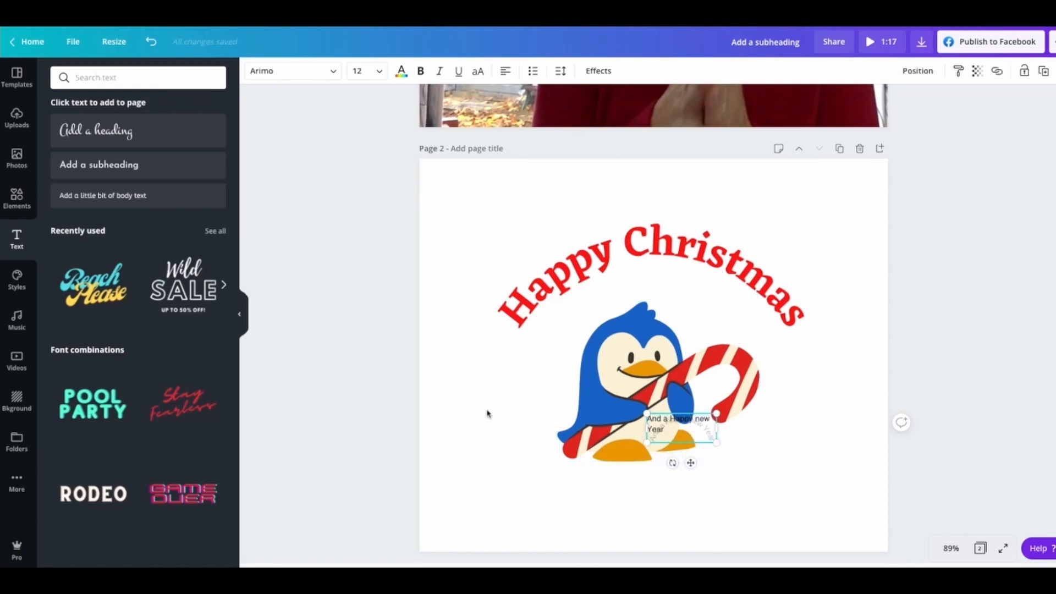
Format the "And a Happy new Year" text in Eczar SemiBold at size 36 and centre it across the page at the penguin's feet.
{"action": "left_click_drag", "start_coordinate": [668, 438], "coordinate": [652, 485]}
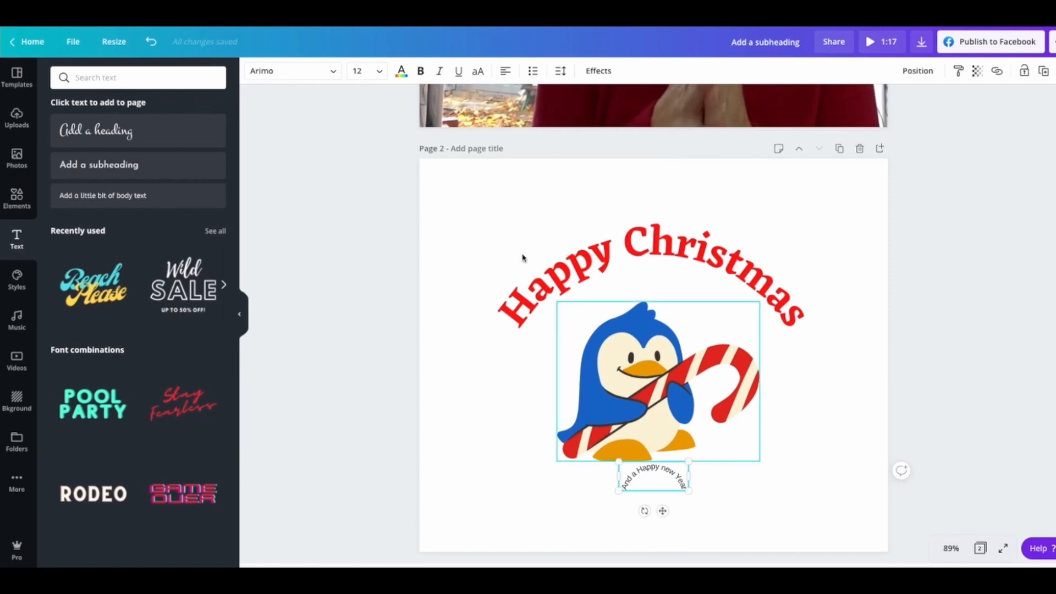
{"action": "left_click", "coordinate": [323, 78]}
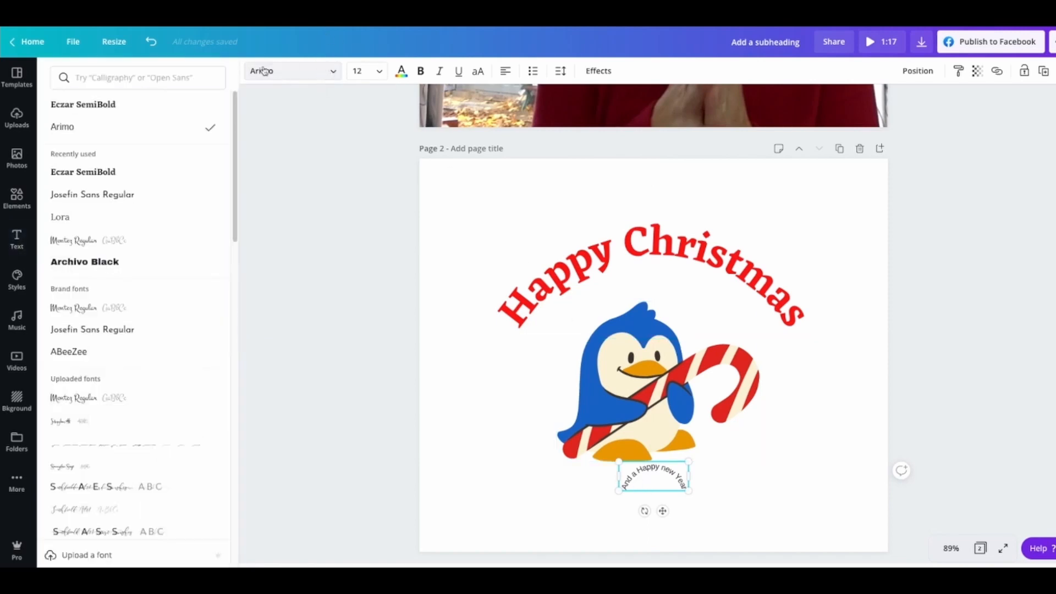
{"action": "left_click", "coordinate": [89, 173]}
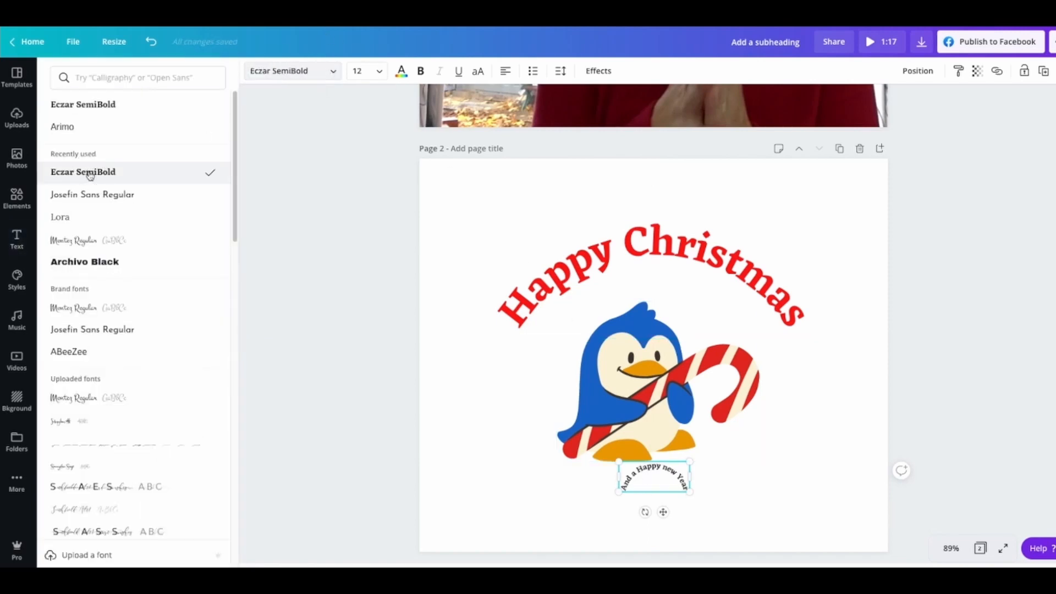
{"action": "left_click", "coordinate": [376, 71]}
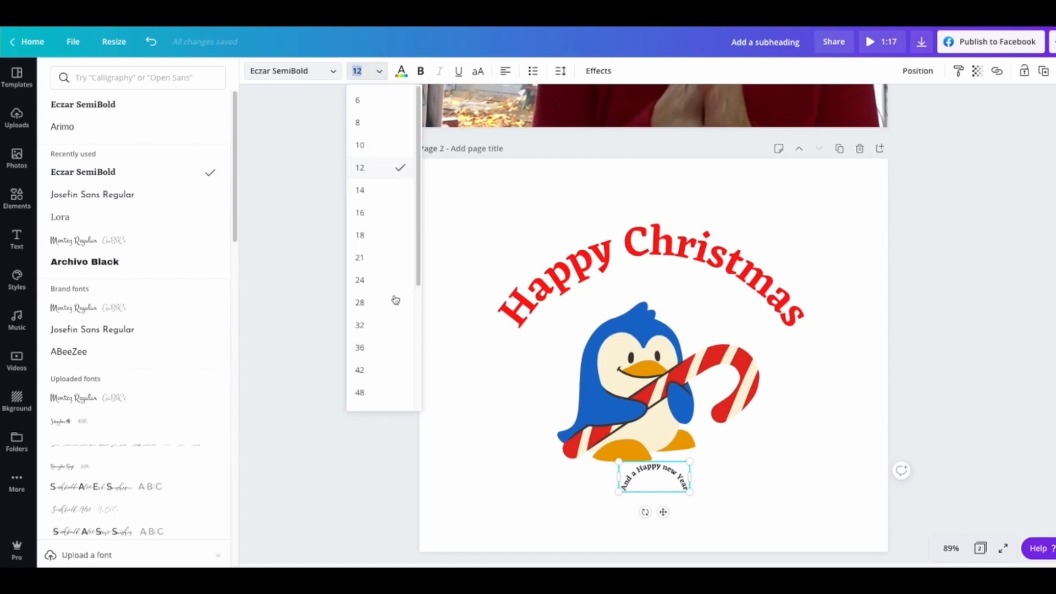
{"action": "left_click", "coordinate": [376, 352]}
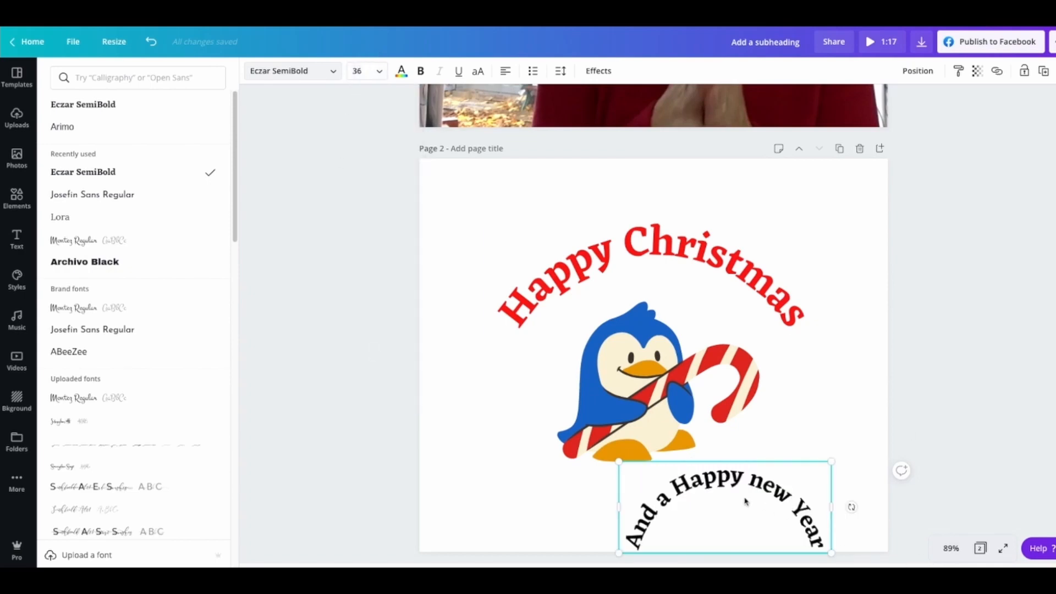
{"action": "left_click", "coordinate": [685, 511]}
{"action": "left_click_drag", "start_coordinate": [685, 505], "coordinate": [631, 492]}
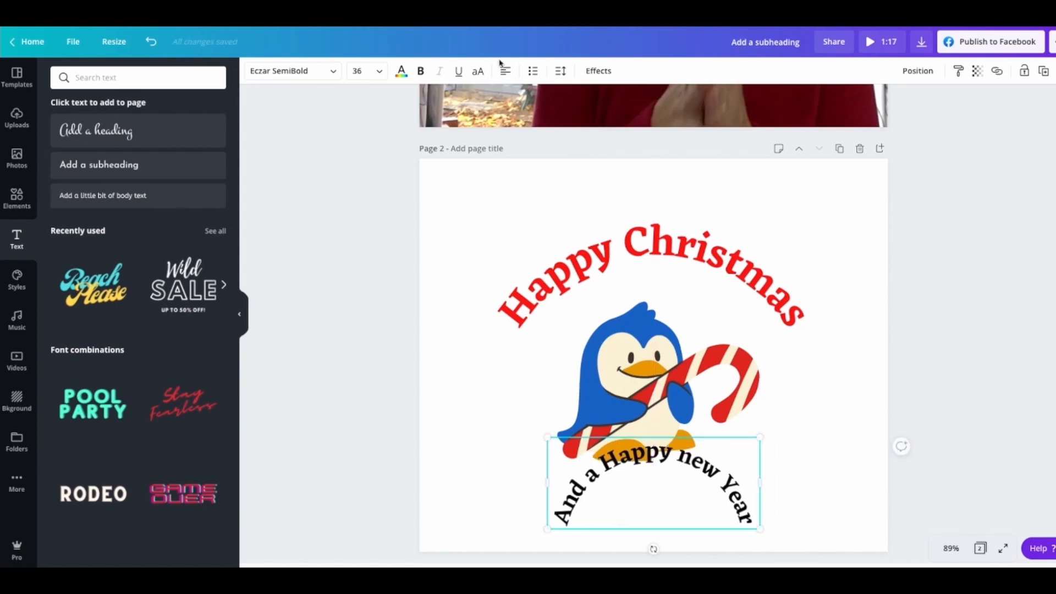
Set the Curve effect of "And a Happy new Year" to -37 and move the text beneath the penguin, centred on the page.
{"action": "left_click", "coordinate": [592, 72]}
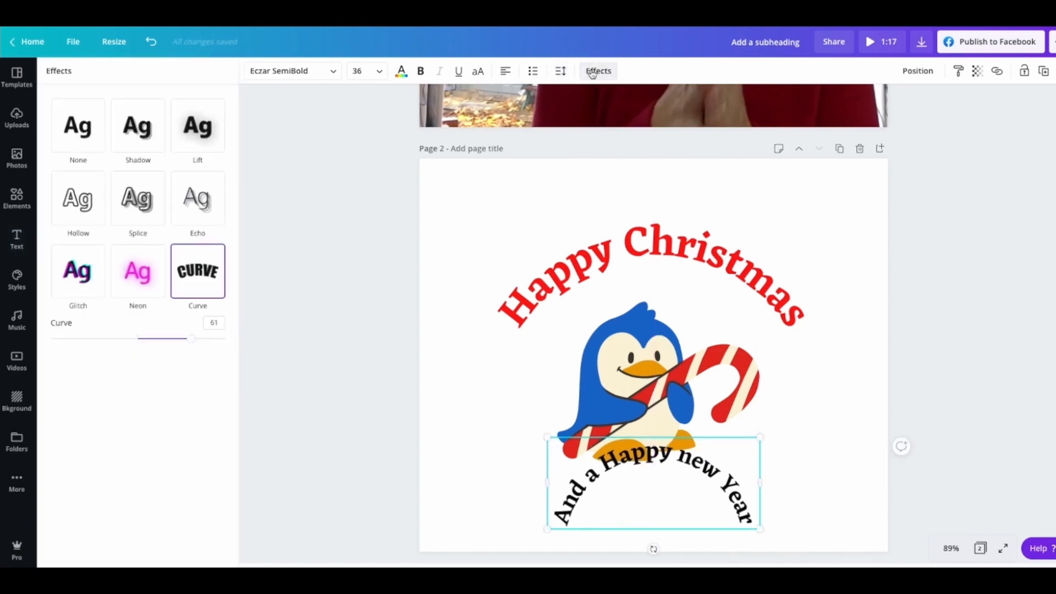
{"action": "left_click", "coordinate": [197, 282]}
{"action": "left_click_drag", "start_coordinate": [198, 339], "coordinate": [106, 337]}
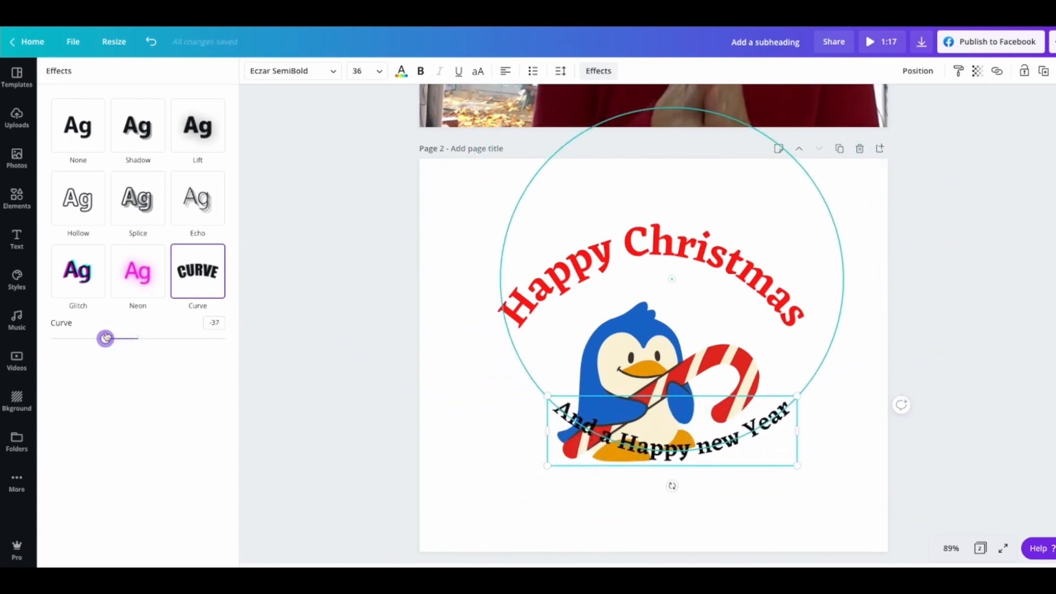
{"action": "left_click_drag", "start_coordinate": [679, 450], "coordinate": [661, 501]}
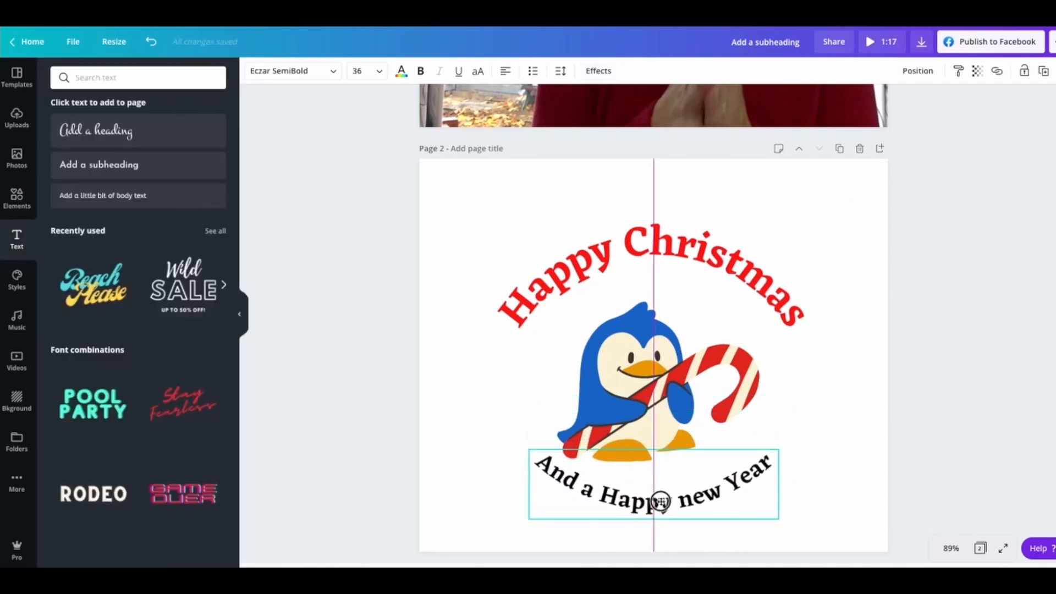
Shift the penguin slightly right and colour the "And a Happy new Year" text in the document's bright red.
{"action": "left_click", "coordinate": [648, 385]}
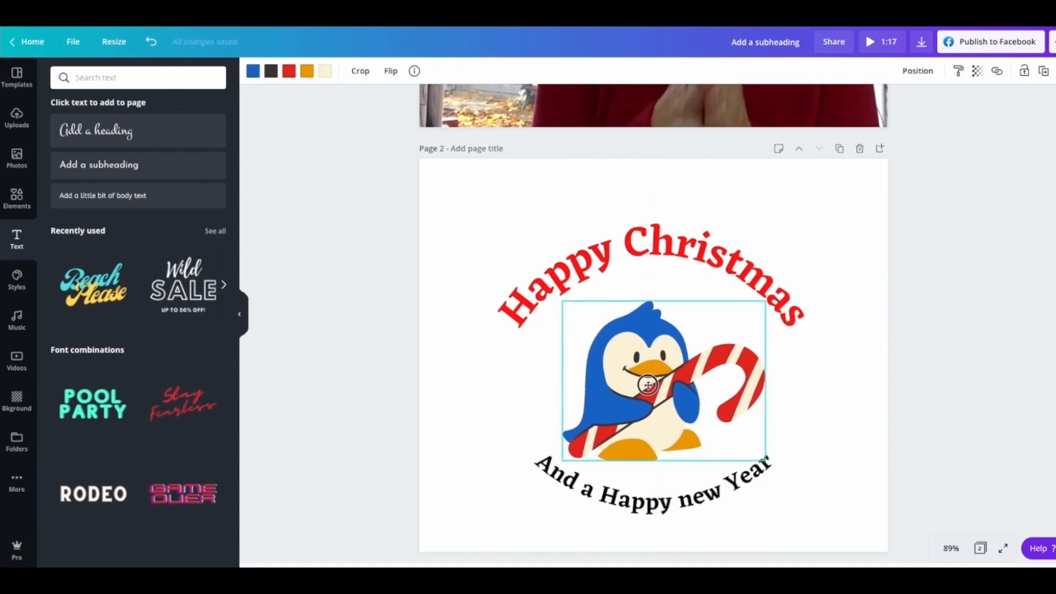
{"action": "left_click", "coordinate": [662, 479]}
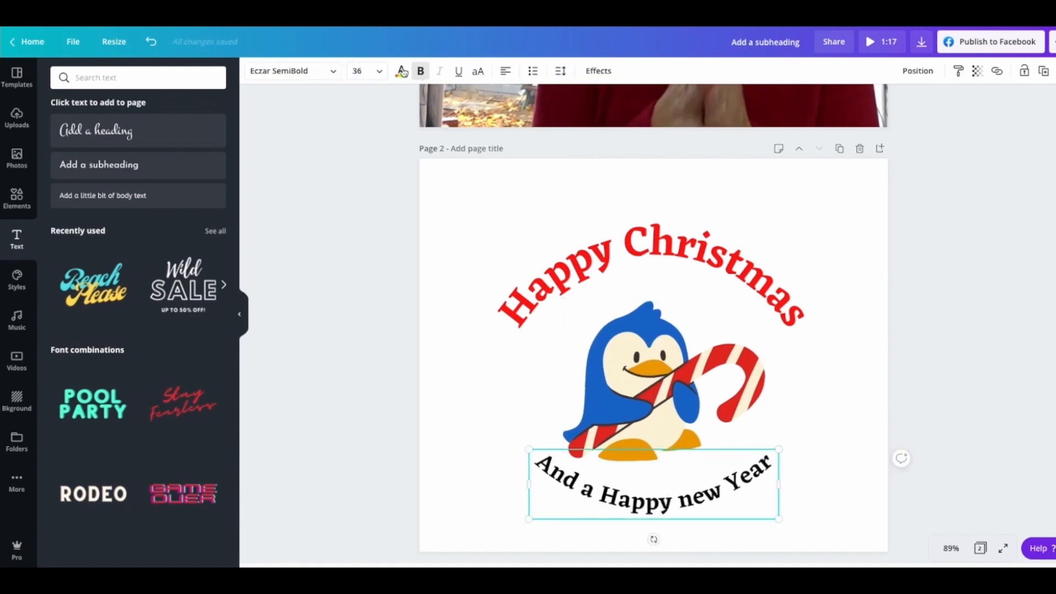
{"action": "left_click", "coordinate": [403, 71]}
{"action": "left_click", "coordinate": [62, 213]}
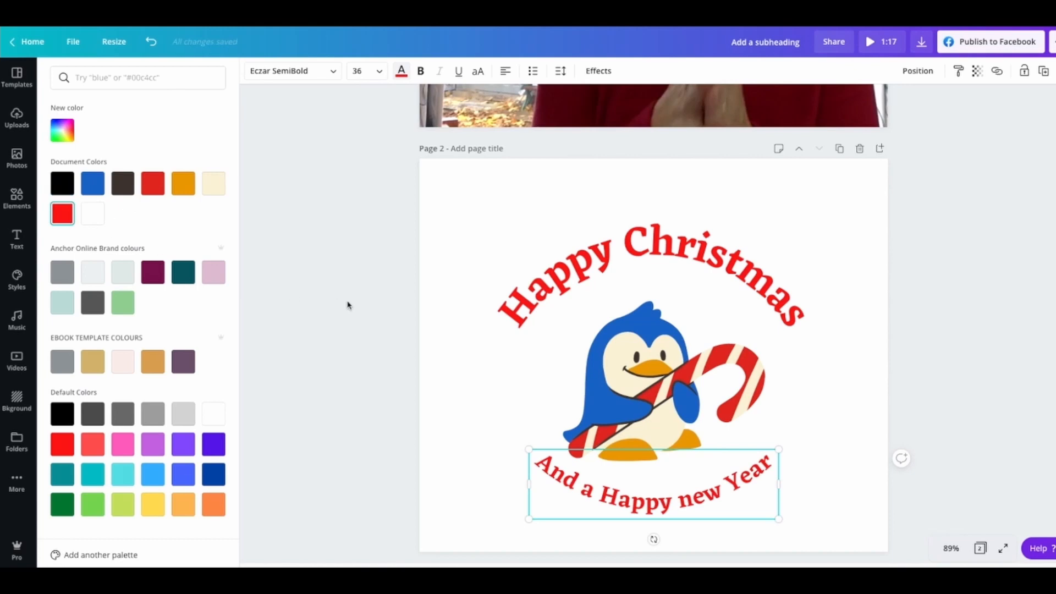
{"action": "left_click", "coordinate": [348, 299]}
{"action": "scroll", "coordinate": [385, 357], "scroll_direction": "down", "scroll_amount": 1}
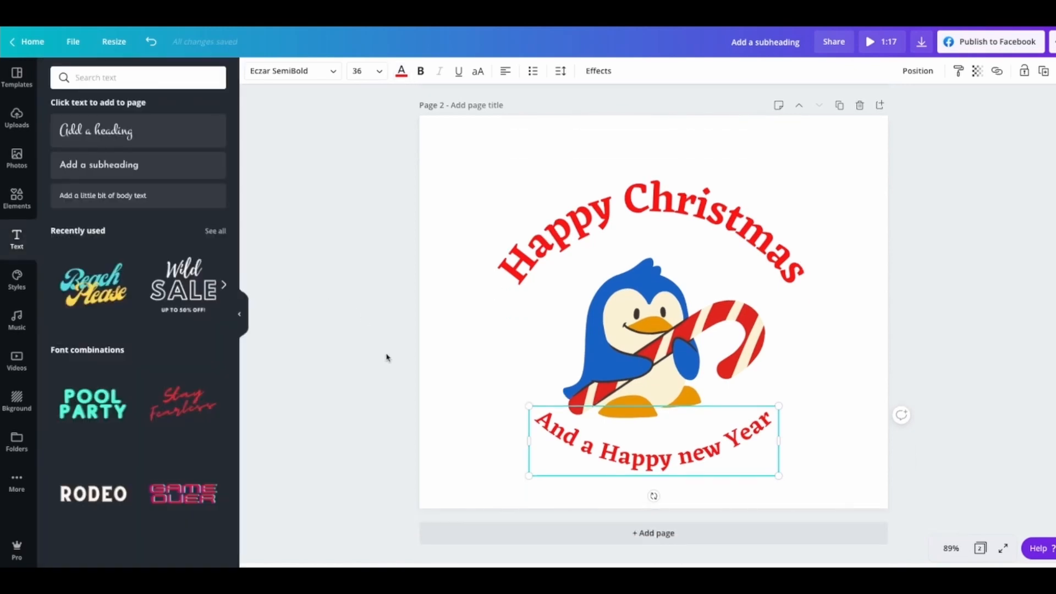
{"action": "left_click", "coordinate": [386, 360]}
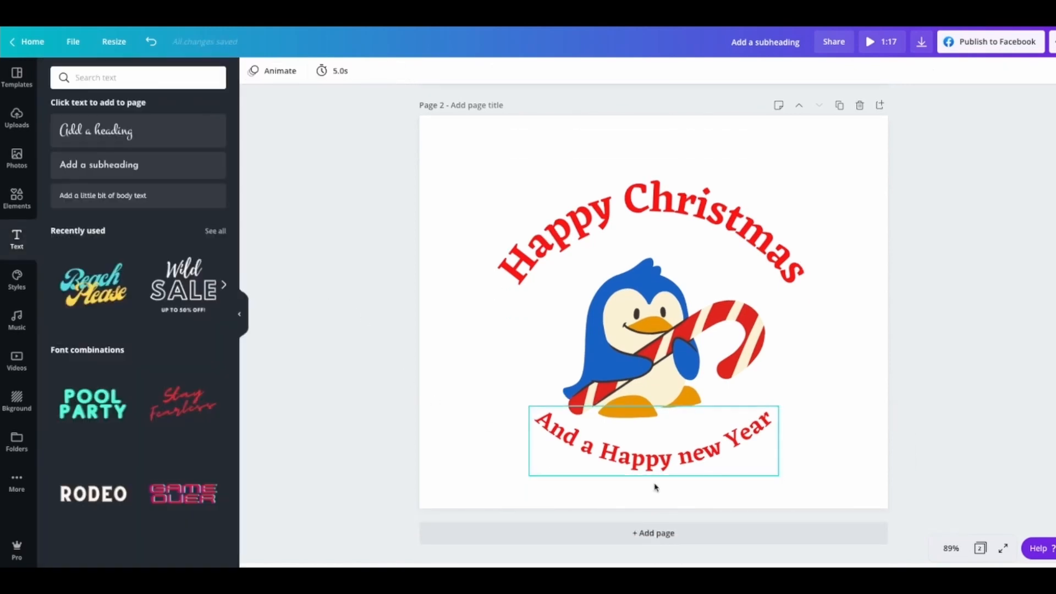
Move "And a Happy new Year" slightly left and down, and shift "Happy Christmas" slightly left to line up with it.
{"action": "left_click", "coordinate": [655, 460]}
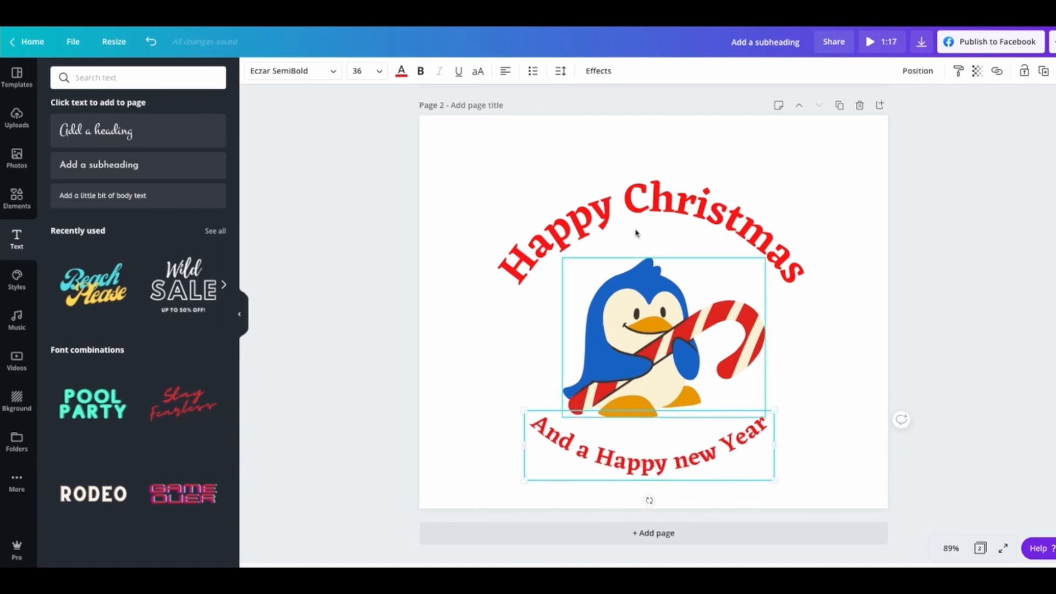
{"action": "left_click", "coordinate": [329, 281]}
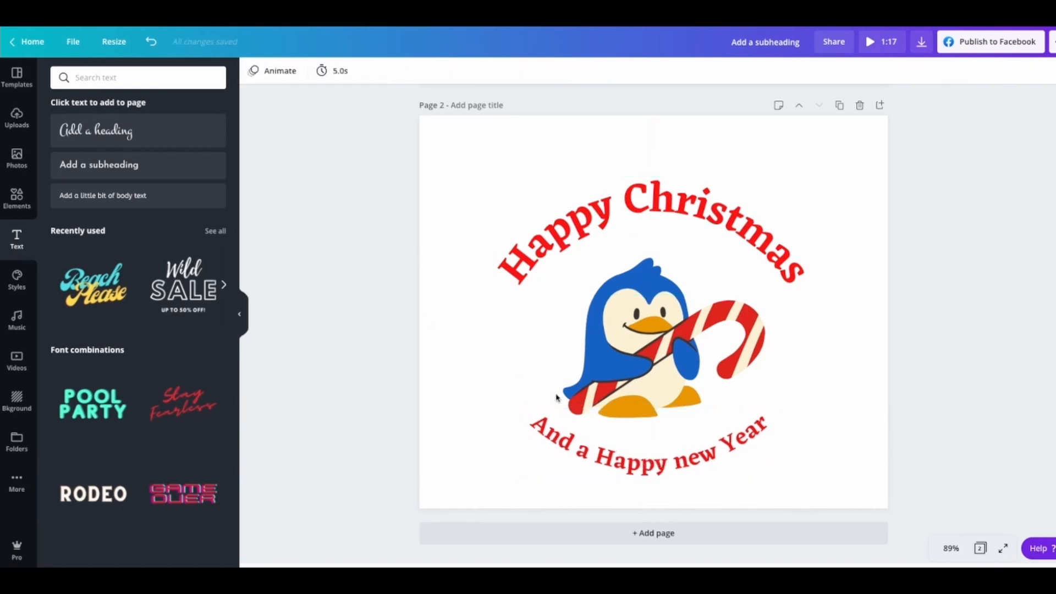
{"action": "left_click", "coordinate": [612, 200]}
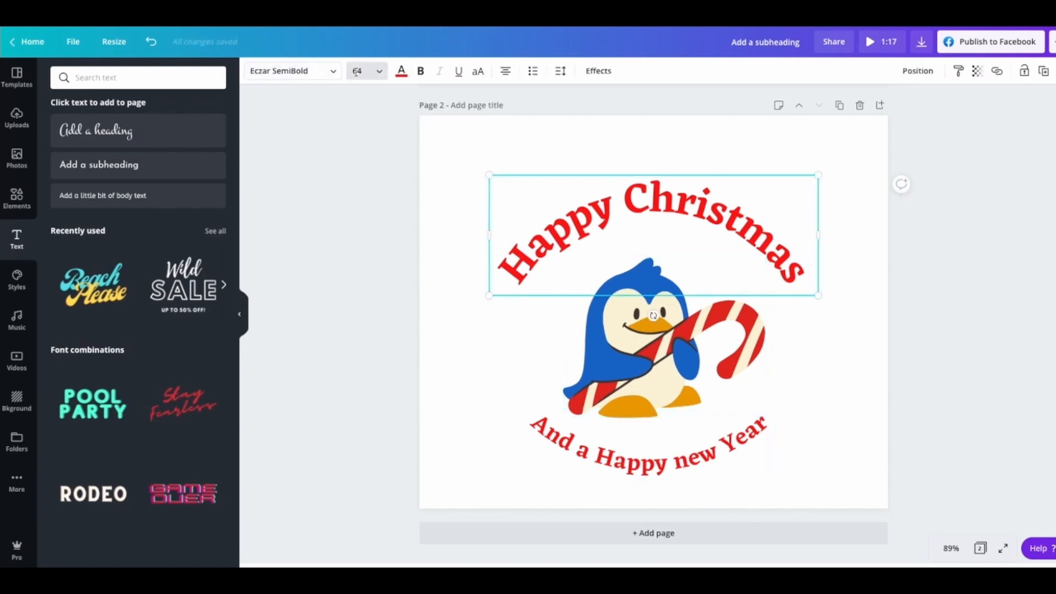
{"action": "key", "text": "Tab"}
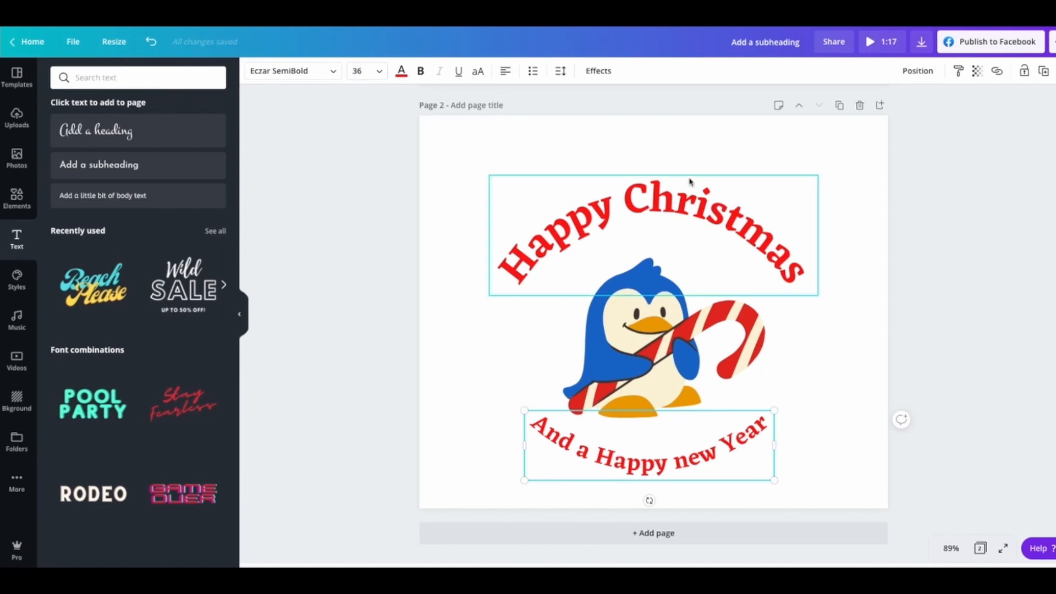
{"action": "left_click_drag", "start_coordinate": [675, 203], "coordinate": [671, 203]}
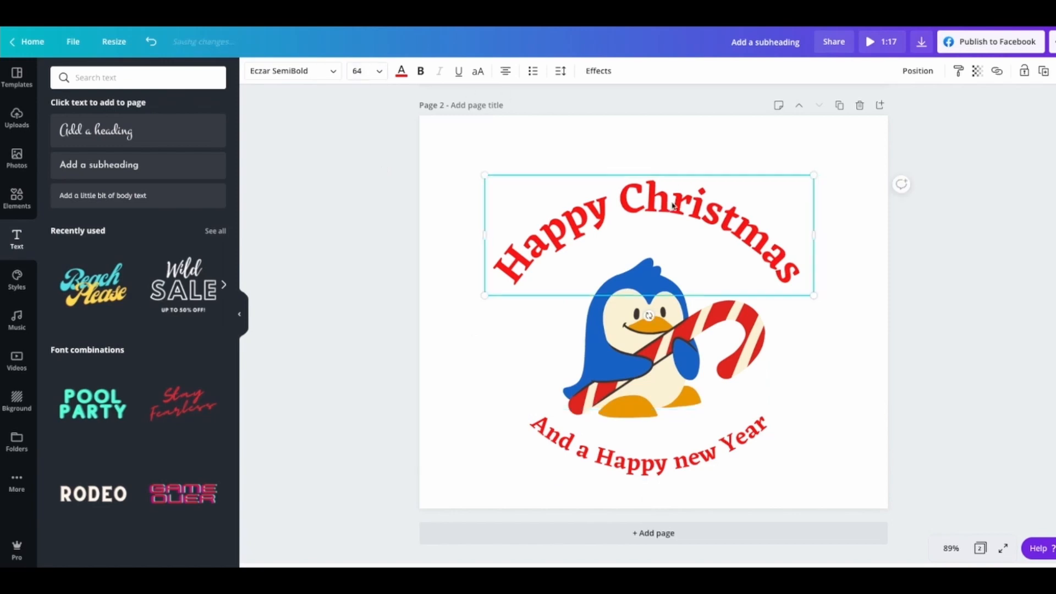
Set the "Happy Christmas" text to size 36 and move it to the upper left of the penguin.
{"action": "left_click", "coordinate": [375, 72]}
{"action": "left_click", "coordinate": [372, 159]}
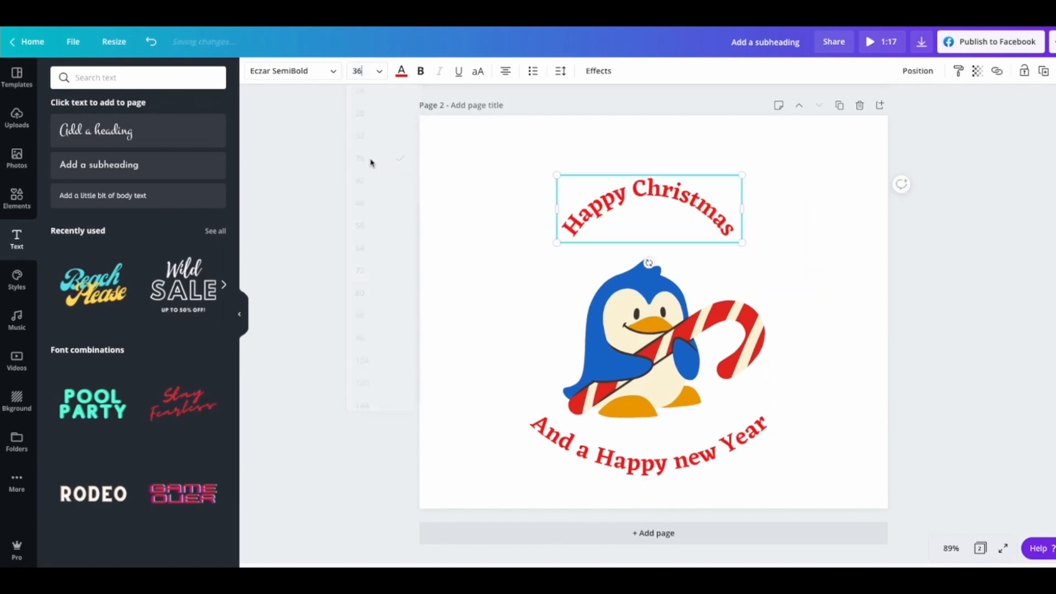
{"action": "left_click_drag", "start_coordinate": [670, 217], "coordinate": [563, 222]}
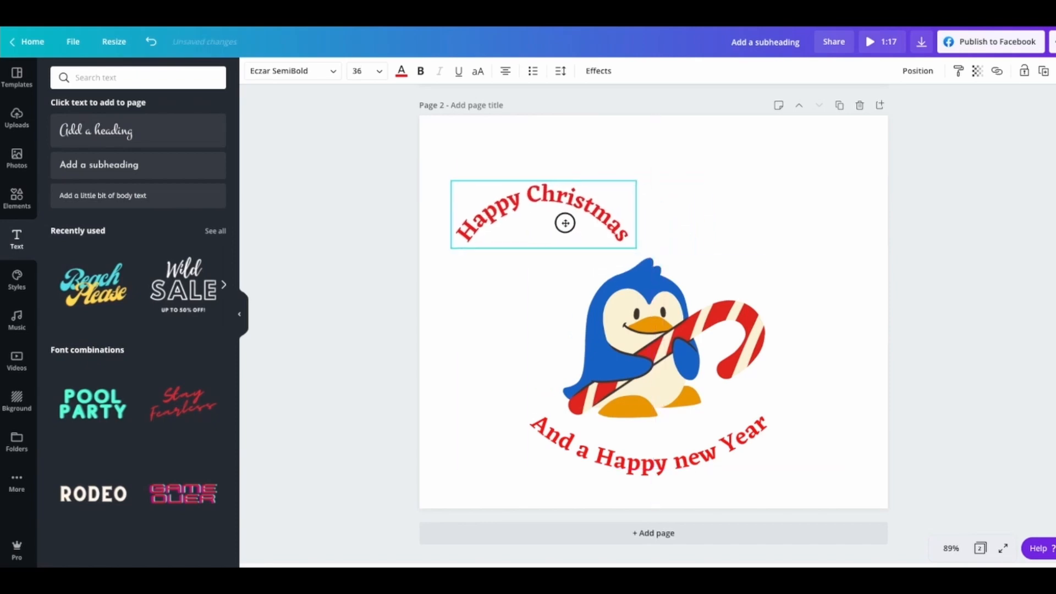
Move "And a Happy new Year" up beside the end of "Happy Christmas" and replace its initial capital "A" with a lowercase "a".
{"action": "left_click_drag", "start_coordinate": [635, 463], "coordinate": [731, 287]}
{"action": "left_click", "coordinate": [641, 255]}
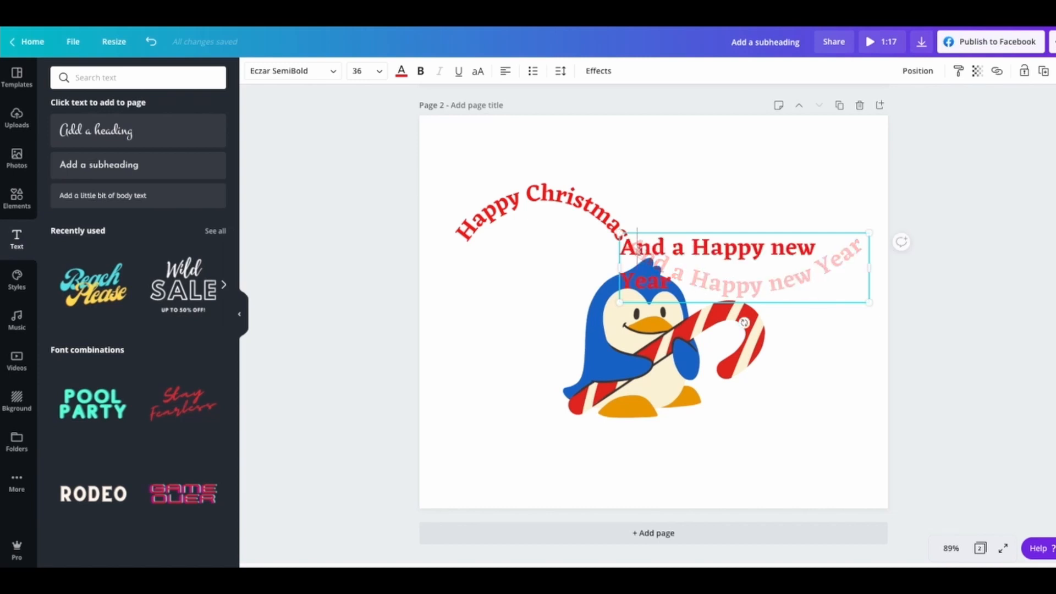
{"action": "key", "text": "BackSpace"}
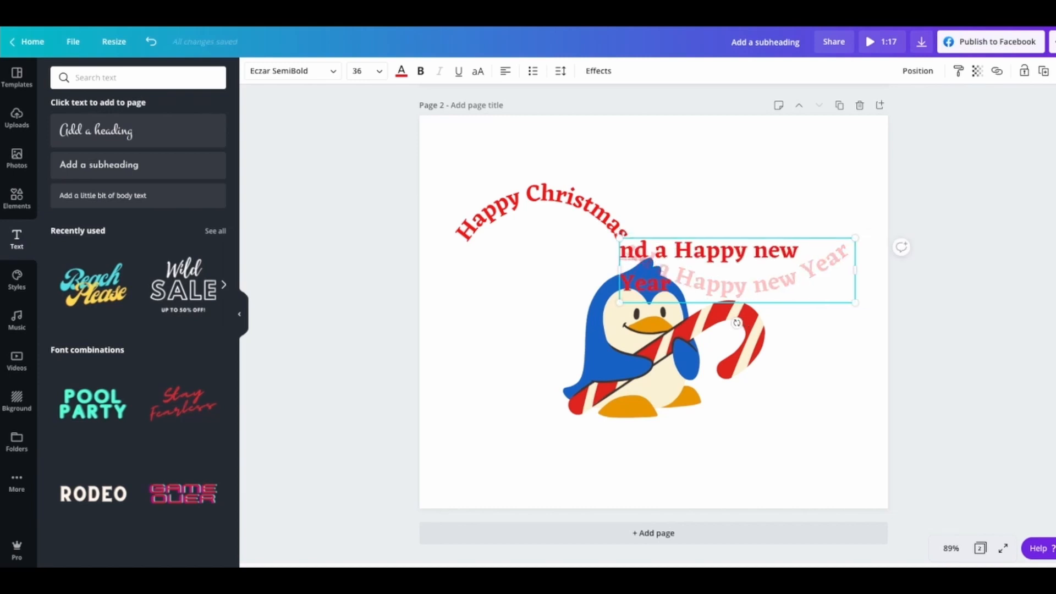
{"action": "type", "text": "a"}
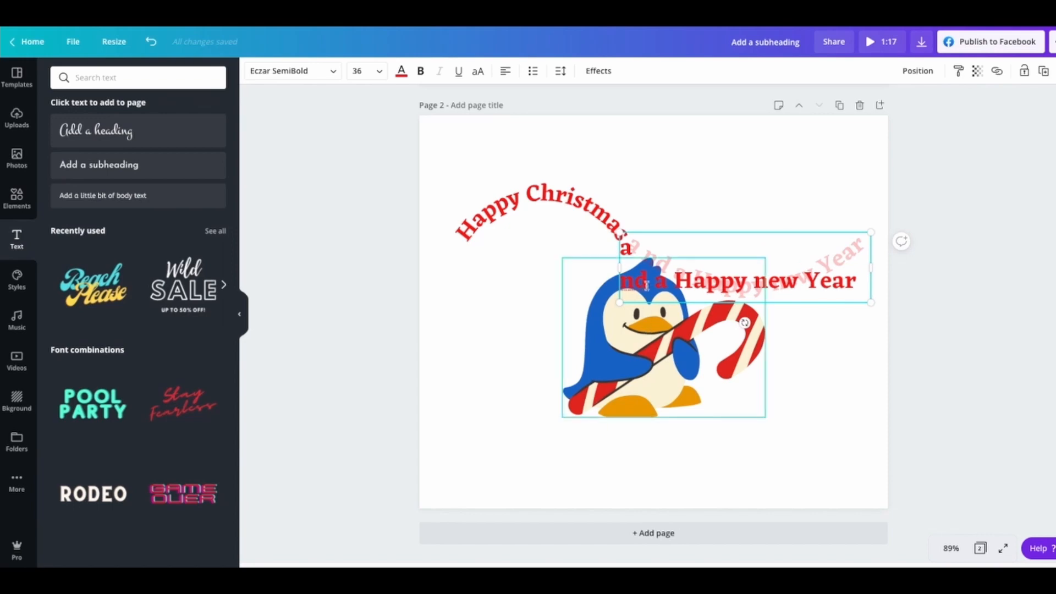
Move the penguin illustration beneath the "Happy Christmas" part of the curved greeting text.
{"action": "left_click", "coordinate": [761, 496]}
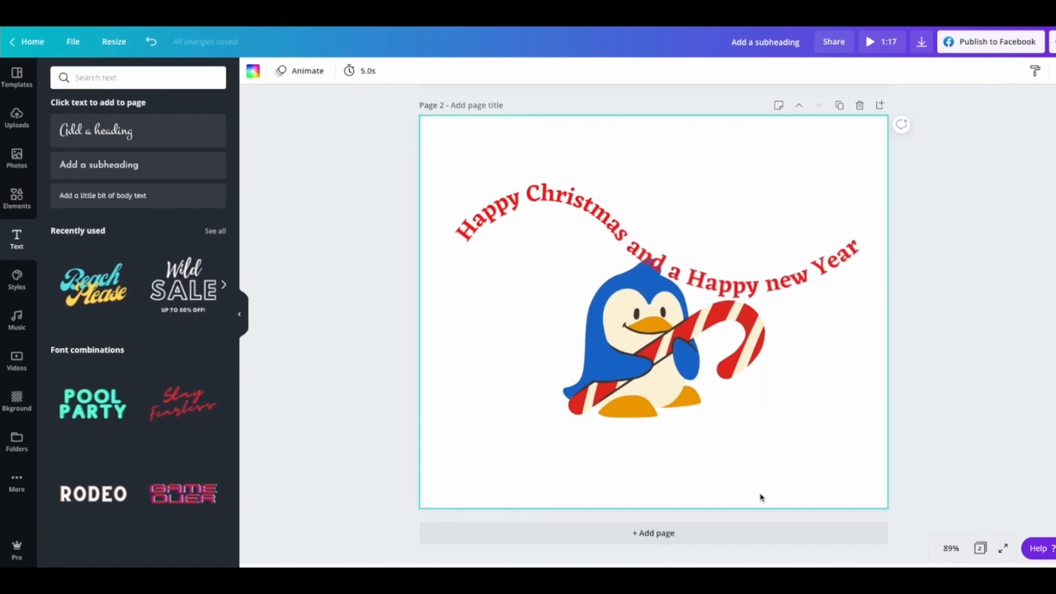
{"action": "left_click", "coordinate": [634, 380]}
{"action": "left_click_drag", "start_coordinate": [634, 379], "coordinate": [538, 387]}
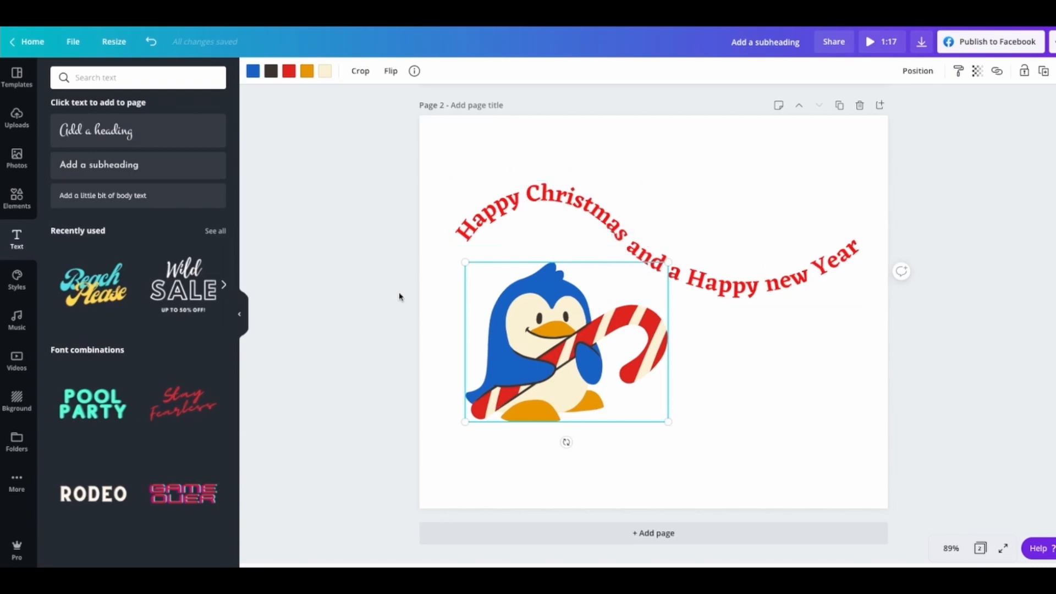
{"action": "left_click", "coordinate": [383, 363]}
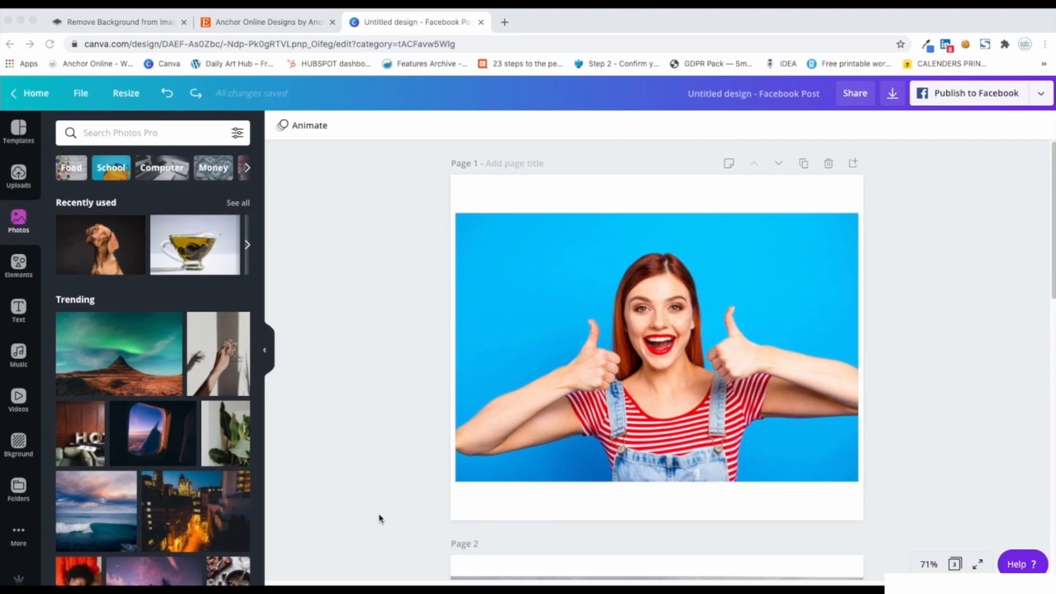
Look through the photos on the three design pages and the trending stock photos.
{"action": "scroll", "coordinate": [391, 526], "scroll_direction": "down", "scroll_amount": 1}
{"action": "scroll", "coordinate": [391, 526], "scroll_direction": "down", "scroll_amount": 5}
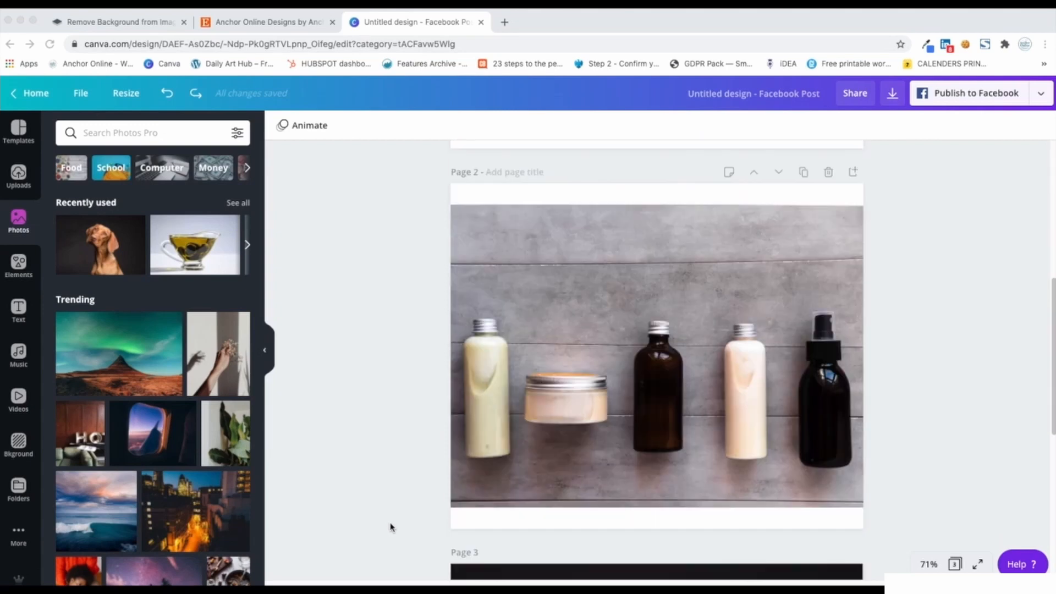
{"action": "scroll", "coordinate": [389, 529], "scroll_direction": "up", "scroll_amount": 5}
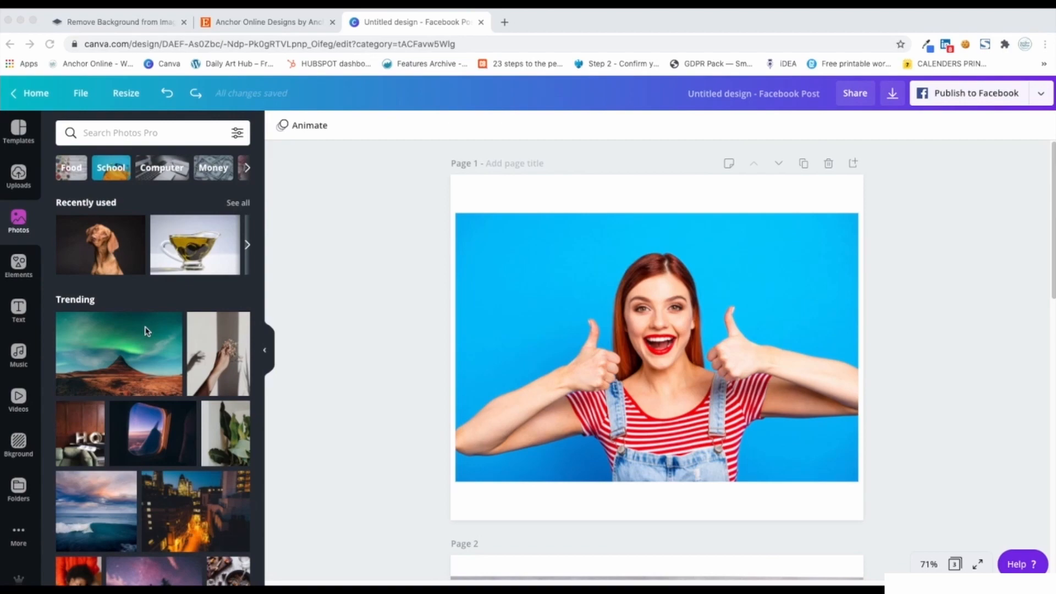
{"action": "scroll", "coordinate": [148, 400], "scroll_direction": "down", "scroll_amount": 7}
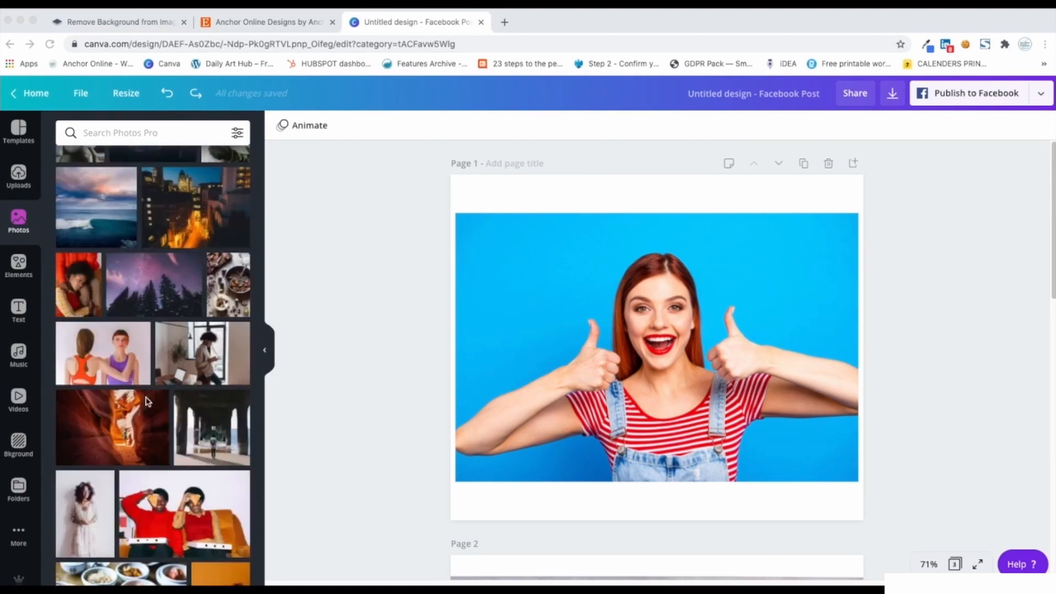
{"action": "scroll", "coordinate": [148, 401], "scroll_direction": "up", "scroll_amount": 7}
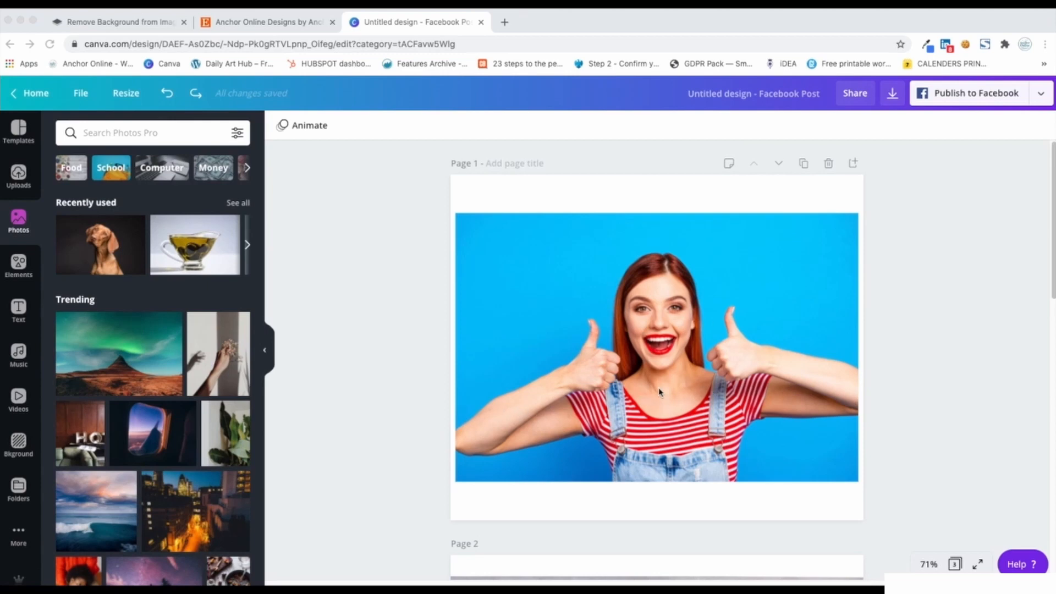
{"action": "scroll", "coordinate": [568, 324], "scroll_direction": "down", "scroll_amount": 8}
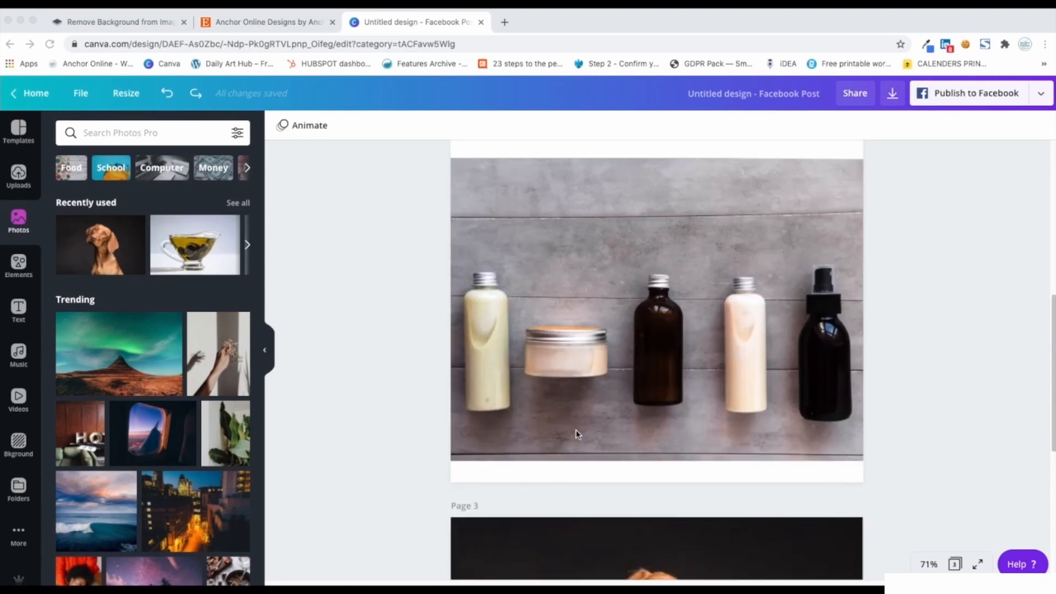
{"action": "scroll", "coordinate": [576, 433], "scroll_direction": "down", "scroll_amount": 2}
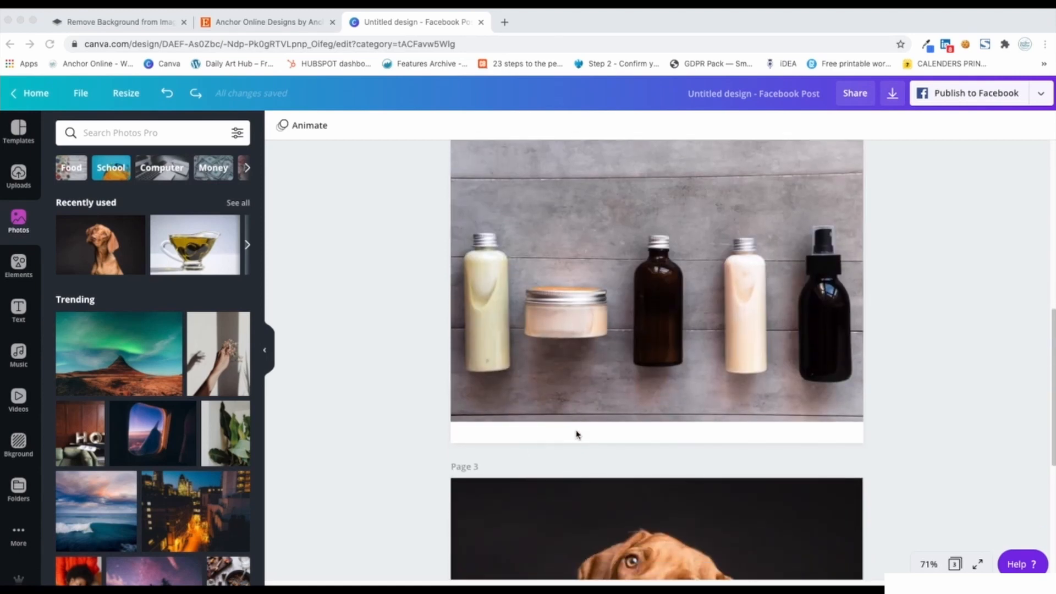
{"action": "scroll", "coordinate": [577, 443], "scroll_direction": "down", "scroll_amount": 5}
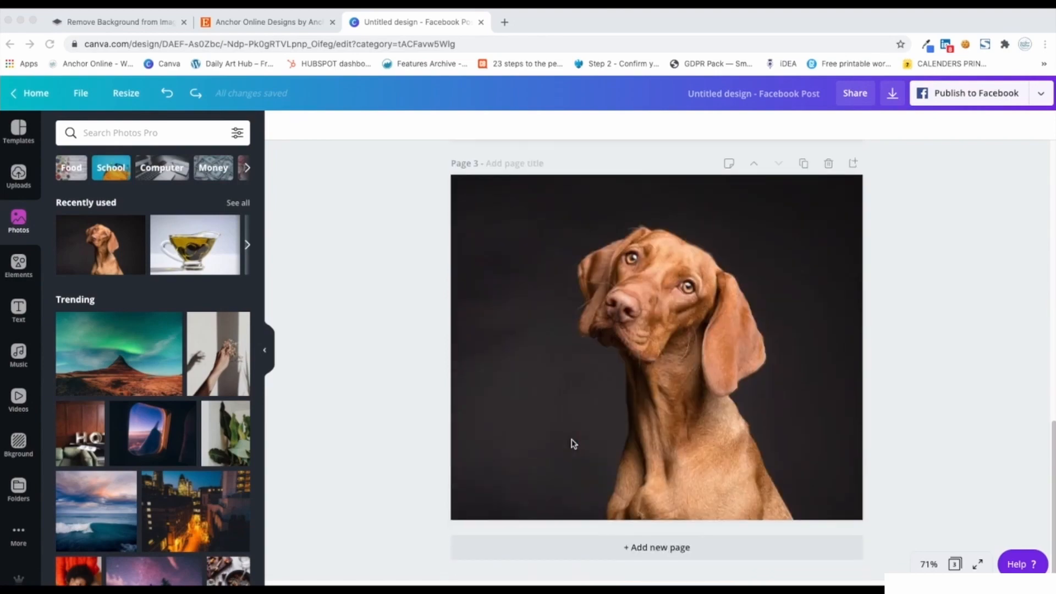
{"action": "scroll", "coordinate": [573, 444], "scroll_direction": "up", "scroll_amount": 8}
{"action": "scroll", "coordinate": [572, 443], "scroll_direction": "up", "scroll_amount": 6}
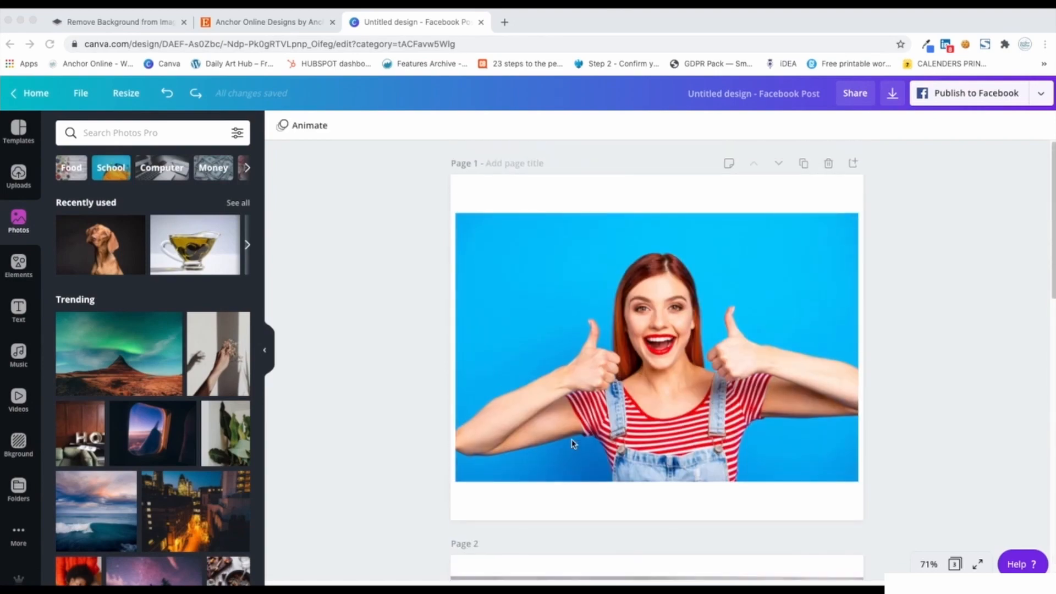
Remove the background from the photo of the thumbs-up woman on page 1 with Background Remover.
{"action": "left_click", "coordinate": [387, 370]}
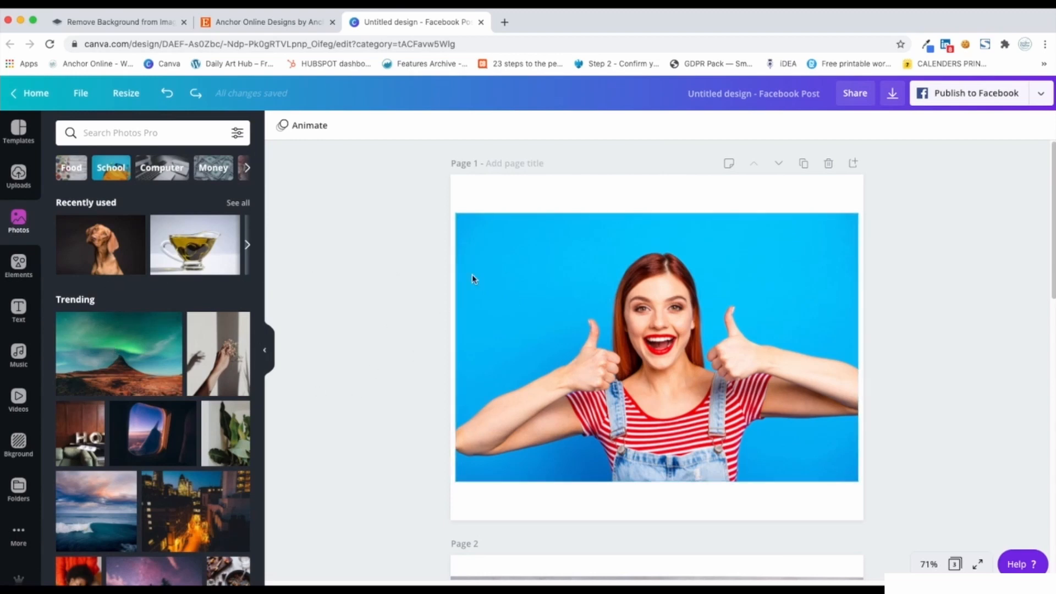
{"action": "left_click", "coordinate": [530, 268]}
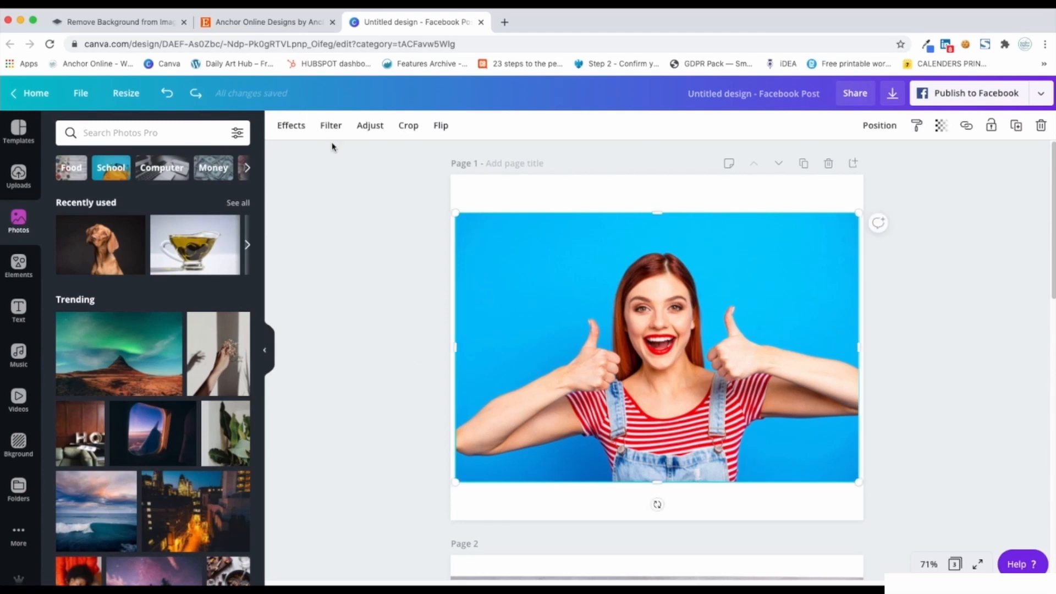
{"action": "left_click", "coordinate": [292, 127]}
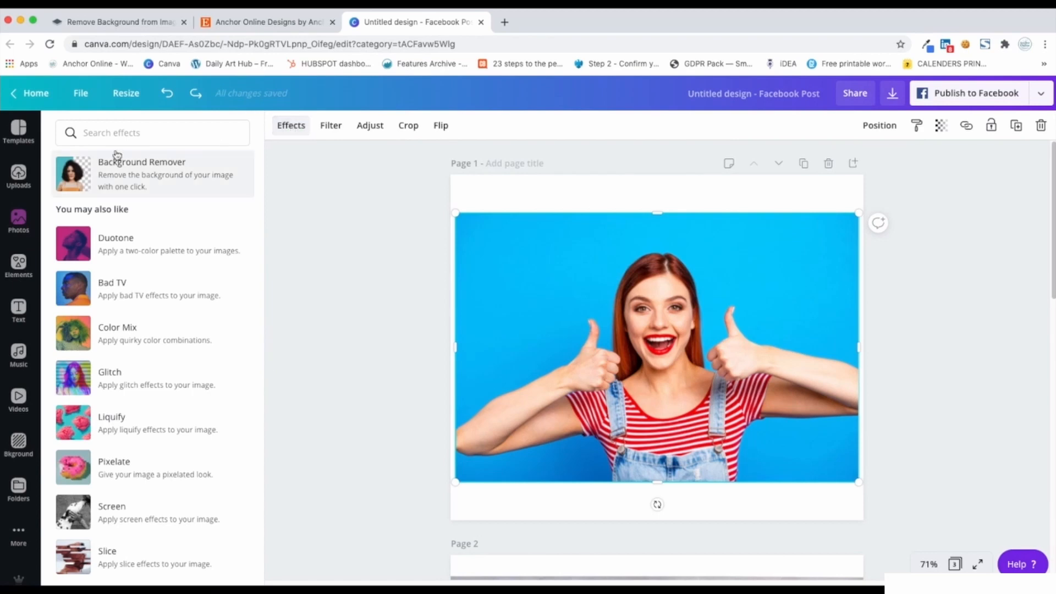
{"action": "left_click", "coordinate": [163, 177]}
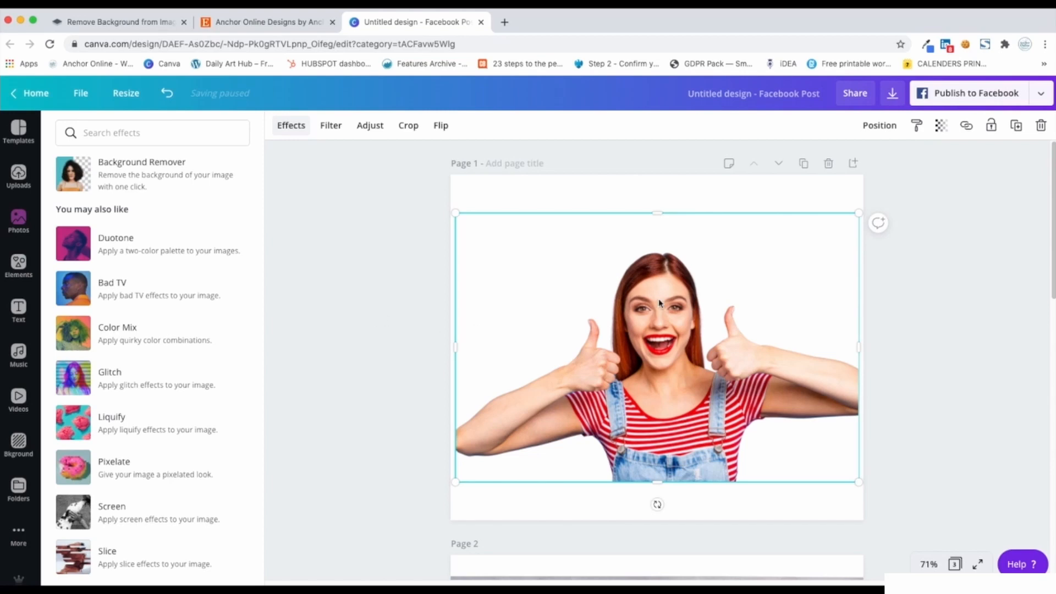
{"action": "left_click", "coordinate": [921, 293]}
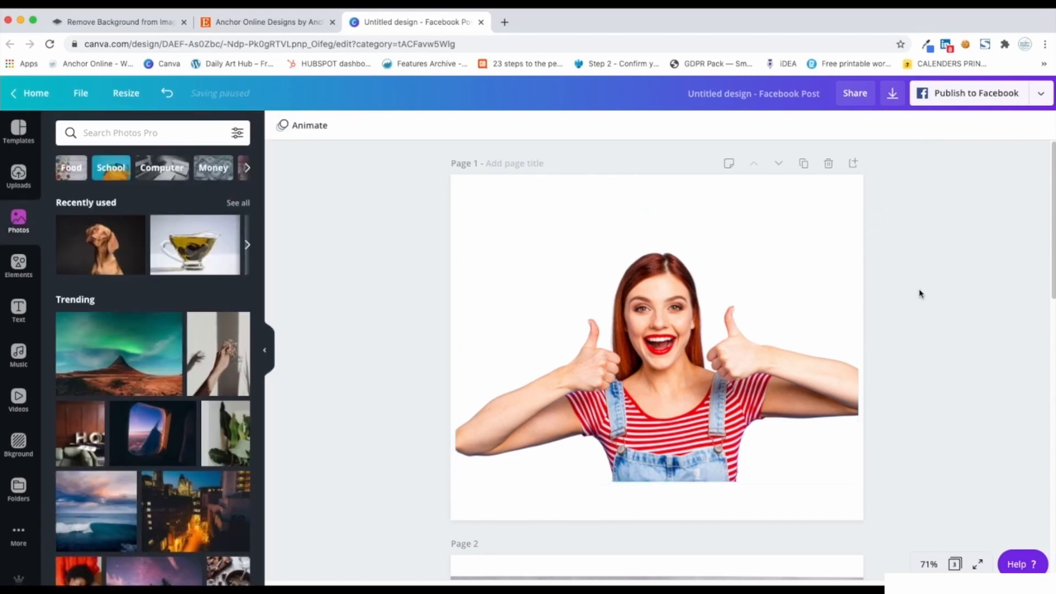
Align the woman cutout with the bottom of page 1 and enlarge it to span the full page width.
{"action": "left_click_drag", "start_coordinate": [669, 391], "coordinate": [666, 431]}
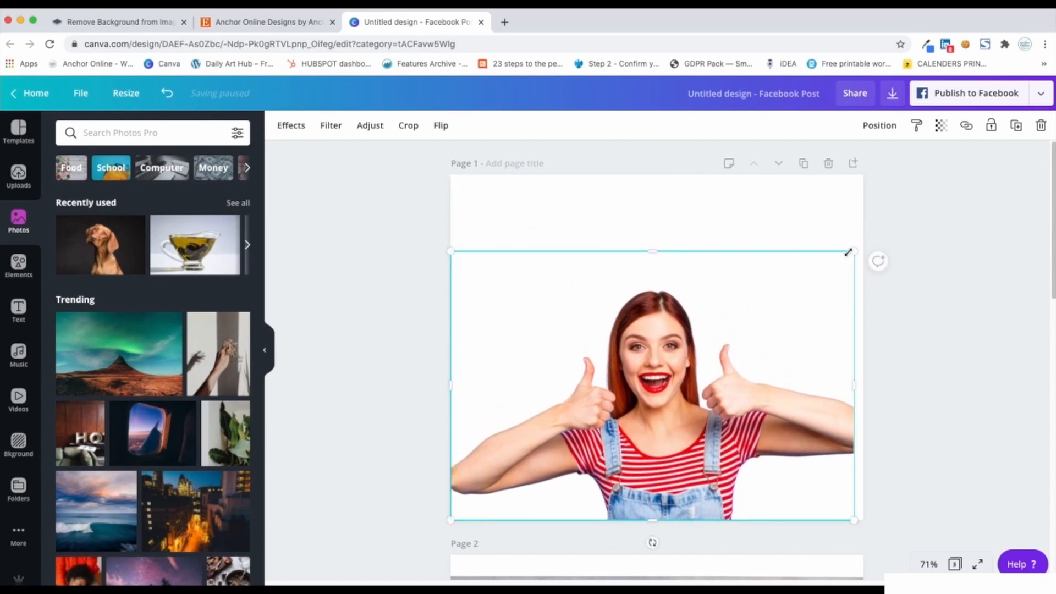
{"action": "left_click_drag", "start_coordinate": [849, 252], "coordinate": [875, 252]}
{"action": "left_click", "coordinate": [936, 396]}
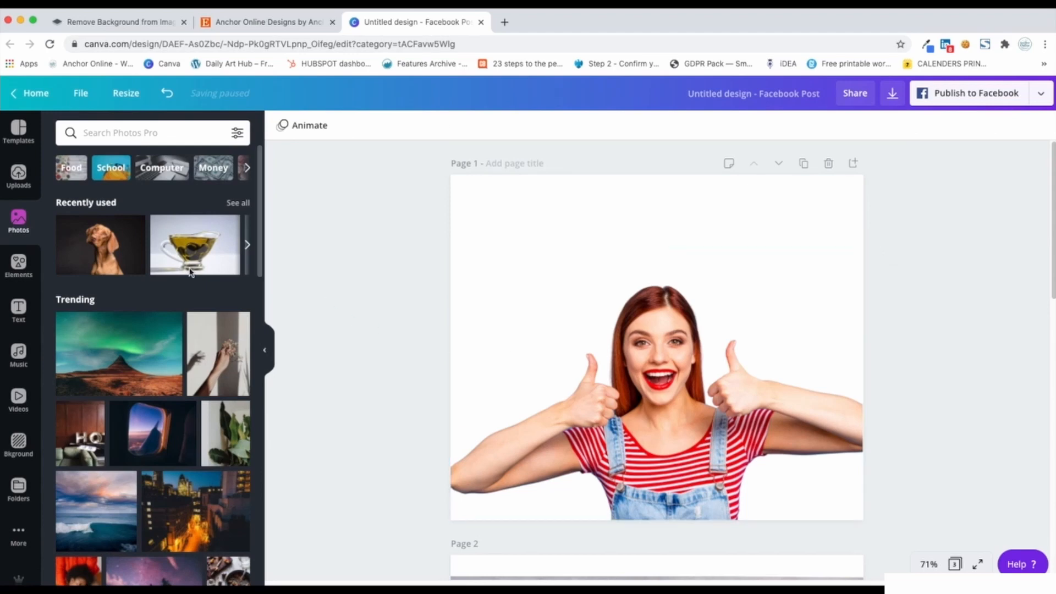
Add a square shape to page 1 and enlarge it to cover the whole page.
{"action": "left_click", "coordinate": [24, 268]}
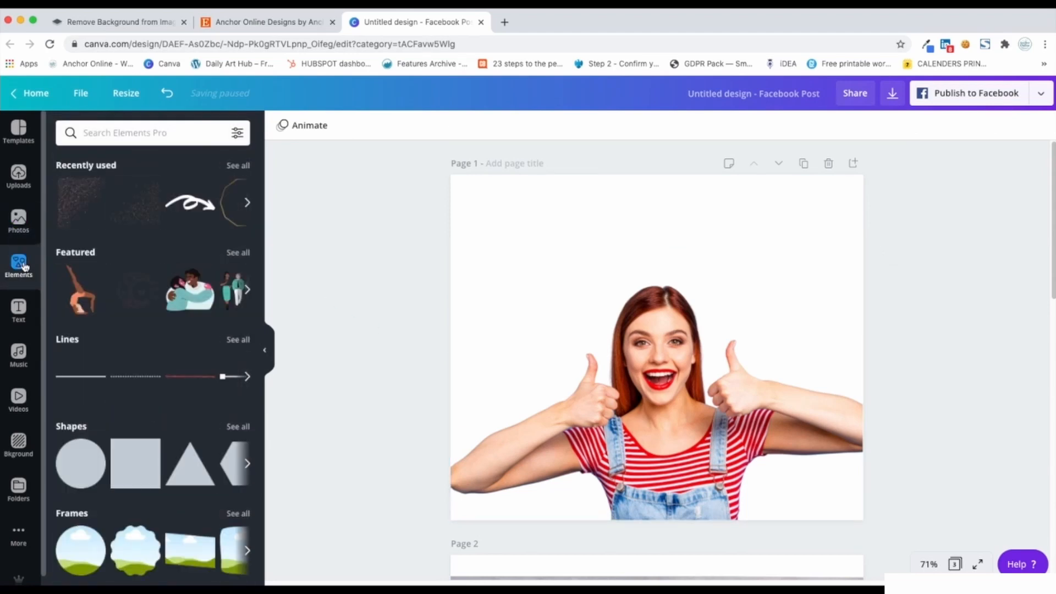
{"action": "left_click", "coordinate": [132, 467]}
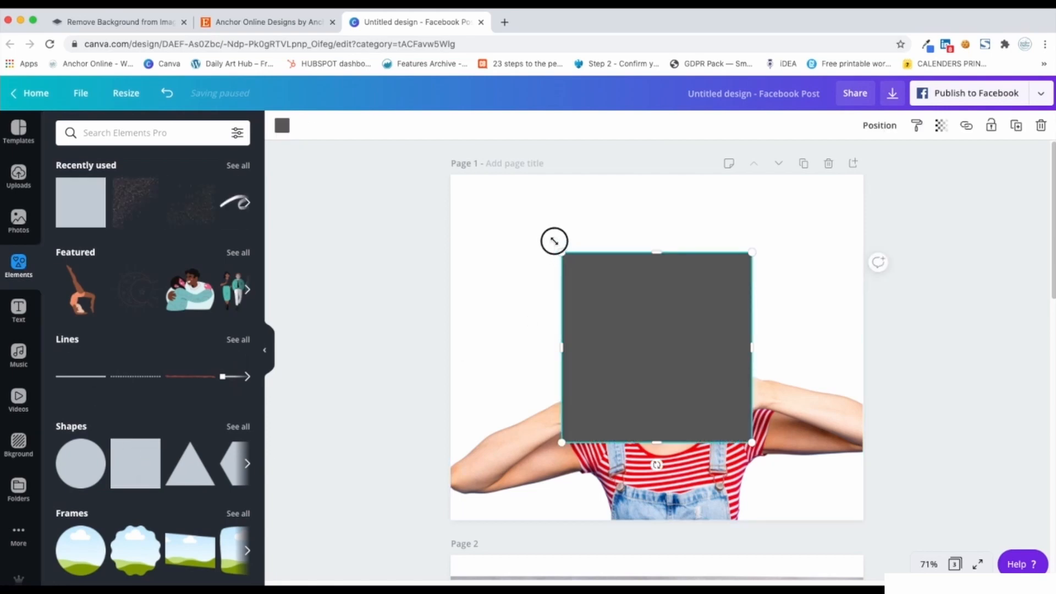
{"action": "left_click_drag", "start_coordinate": [555, 242], "coordinate": [403, 179]}
{"action": "left_click_drag", "start_coordinate": [751, 442], "coordinate": [915, 514]}
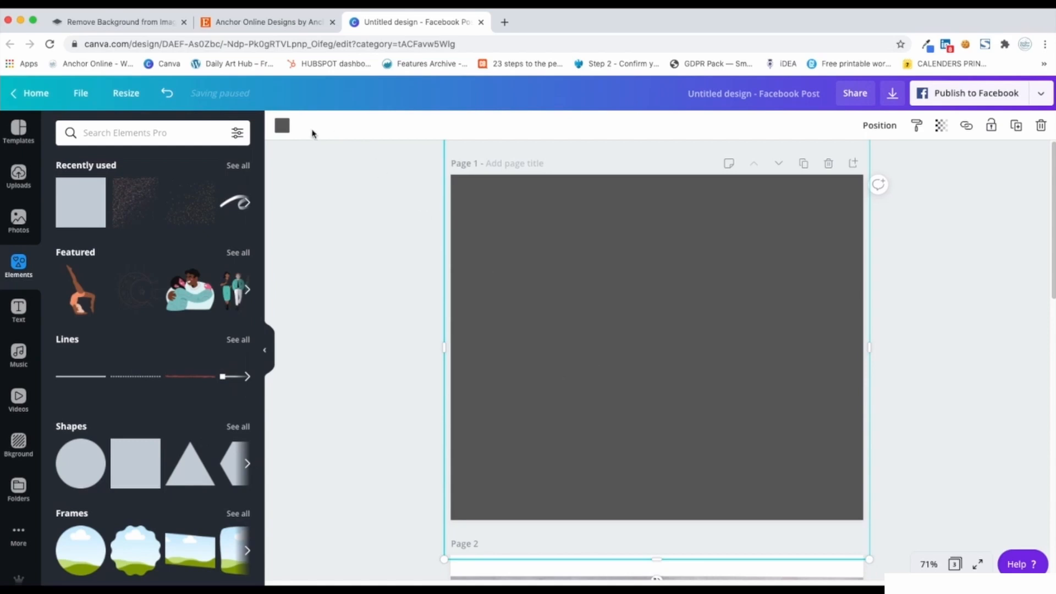
Recolour the square with the light teal from the Anchor Online Brand colours.
{"action": "left_click", "coordinate": [282, 125]}
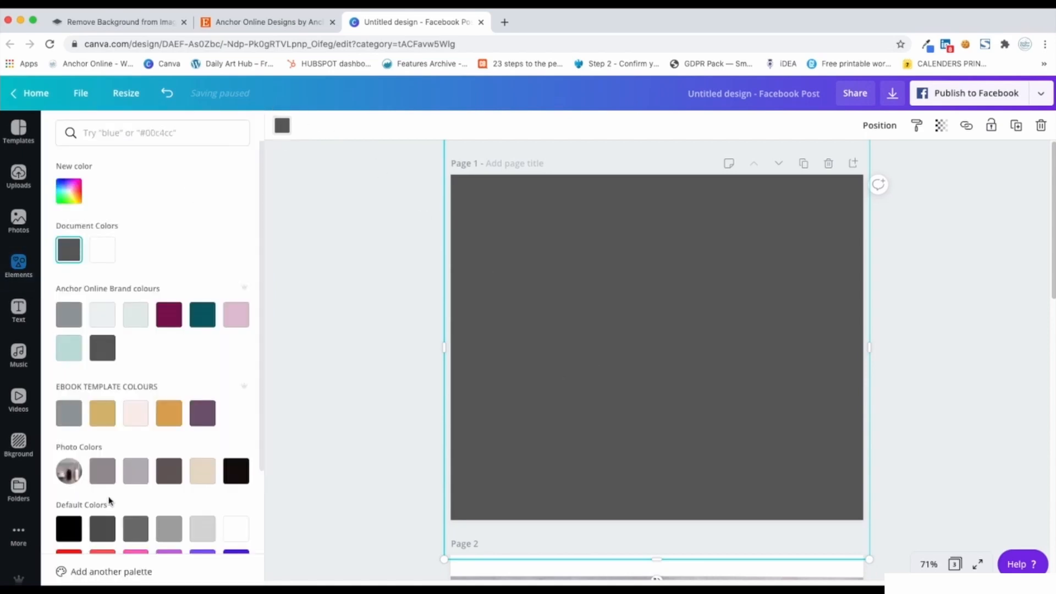
{"action": "scroll", "coordinate": [109, 501], "scroll_direction": "down", "scroll_amount": 2}
{"action": "scroll", "coordinate": [110, 502], "scroll_direction": "up", "scroll_amount": 2}
{"action": "left_click", "coordinate": [75, 352]}
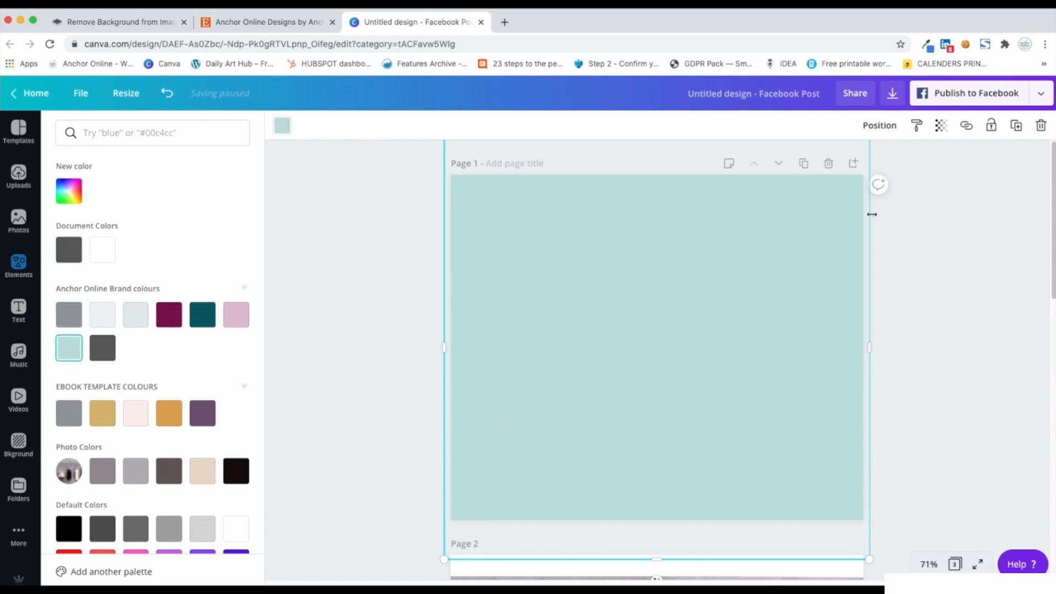
Send the teal square backward so it sits behind the woman cutout.
{"action": "left_click", "coordinate": [879, 128]}
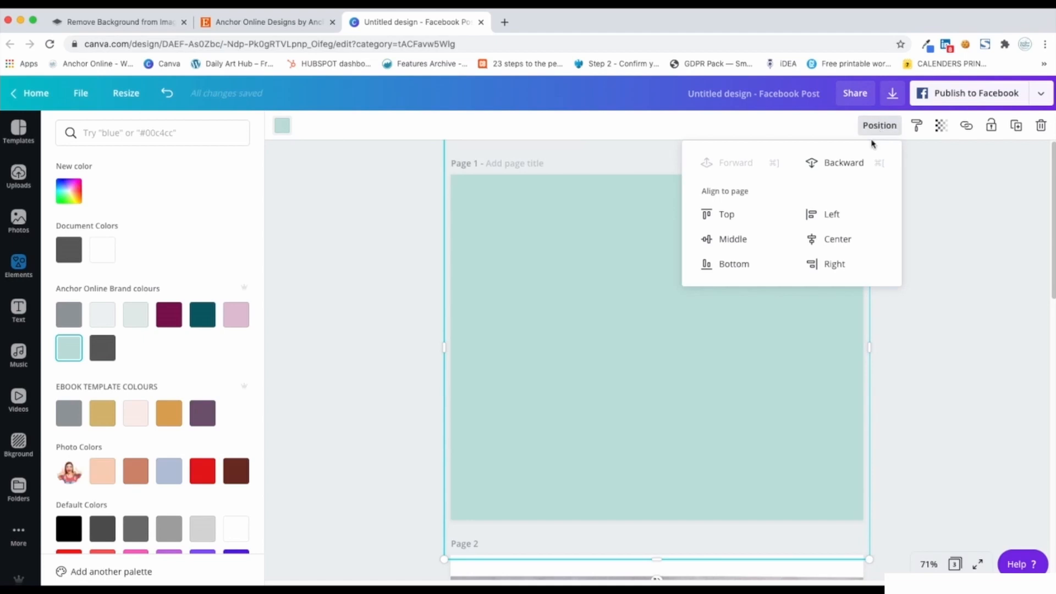
{"action": "left_click", "coordinate": [845, 163]}
{"action": "left_click", "coordinate": [936, 336]}
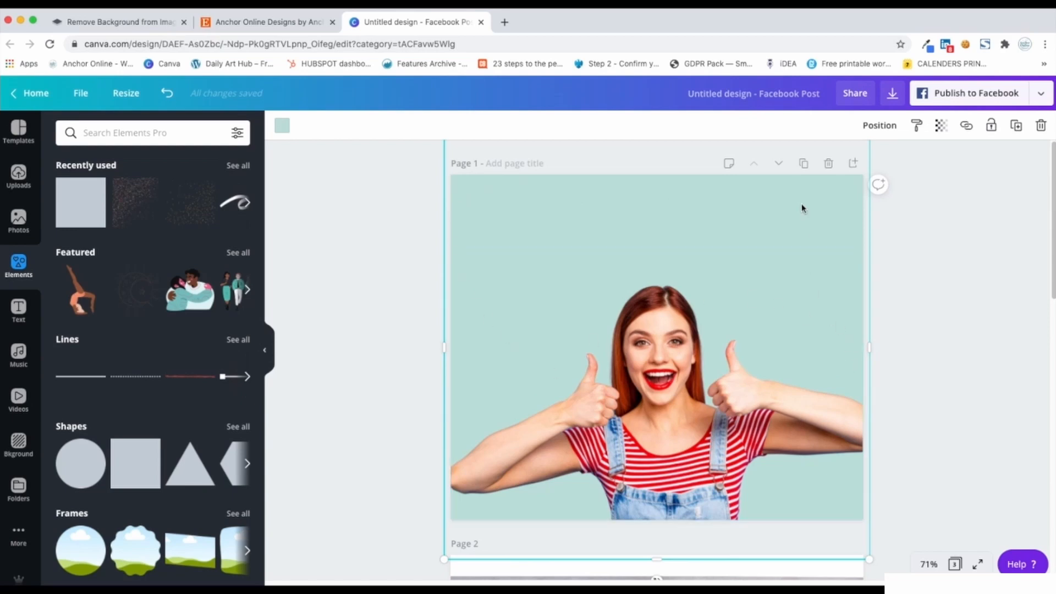
{"action": "left_click", "coordinate": [963, 404]}
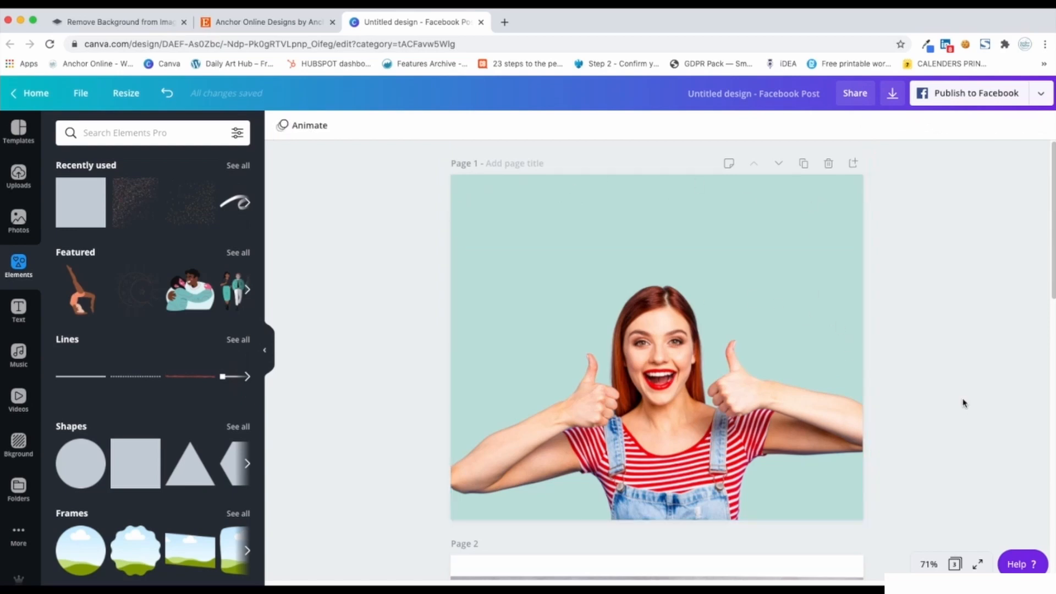
Remove the background from the cosmetic bottles photo on page 2, then shrink the cutout and reposition it on the page.
{"action": "scroll", "coordinate": [1012, 452], "scroll_direction": "down", "scroll_amount": 9}
{"action": "scroll", "coordinate": [996, 449], "scroll_direction": "up", "scroll_amount": 3}
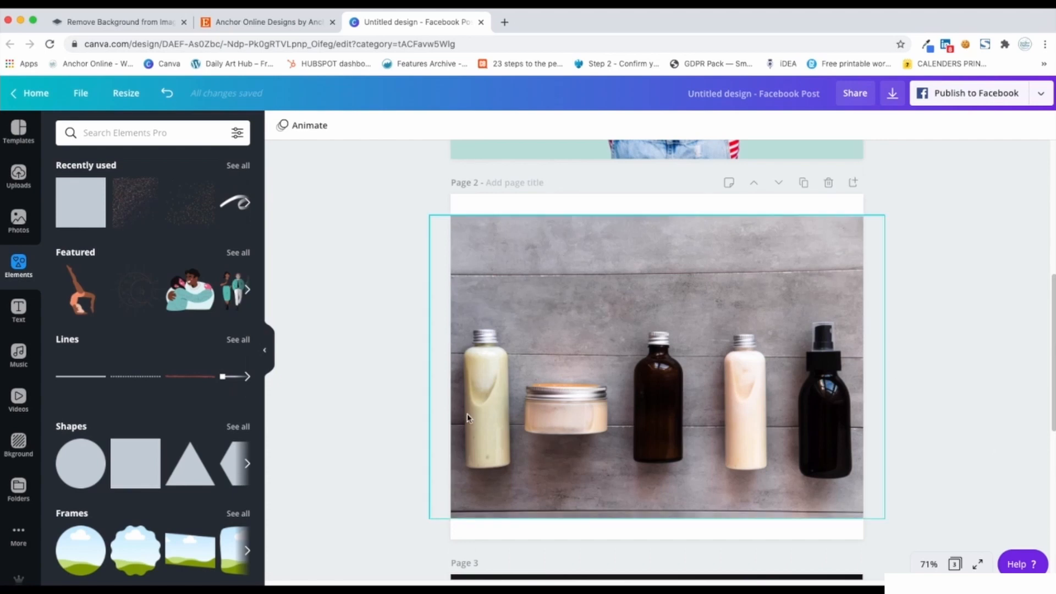
{"action": "left_click", "coordinate": [514, 277]}
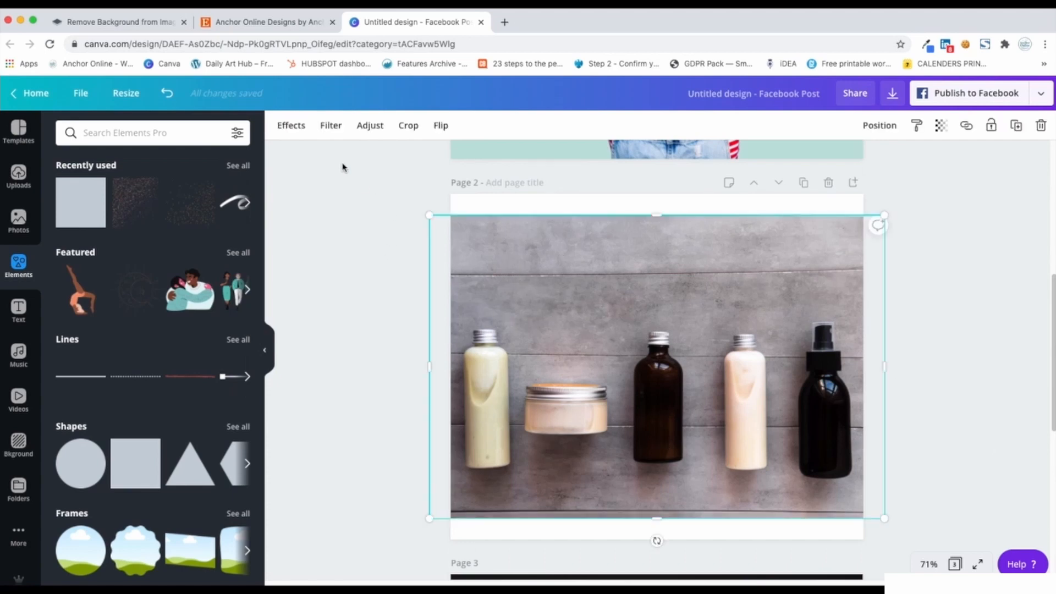
{"action": "left_click", "coordinate": [297, 131]}
{"action": "left_click", "coordinate": [99, 182]}
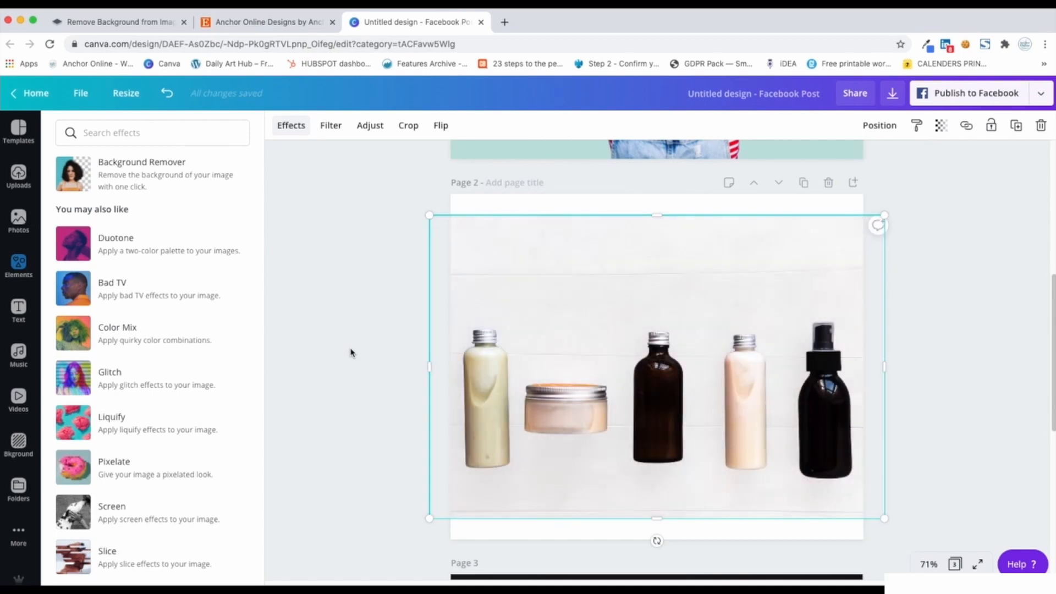
{"action": "left_click", "coordinate": [375, 376]}
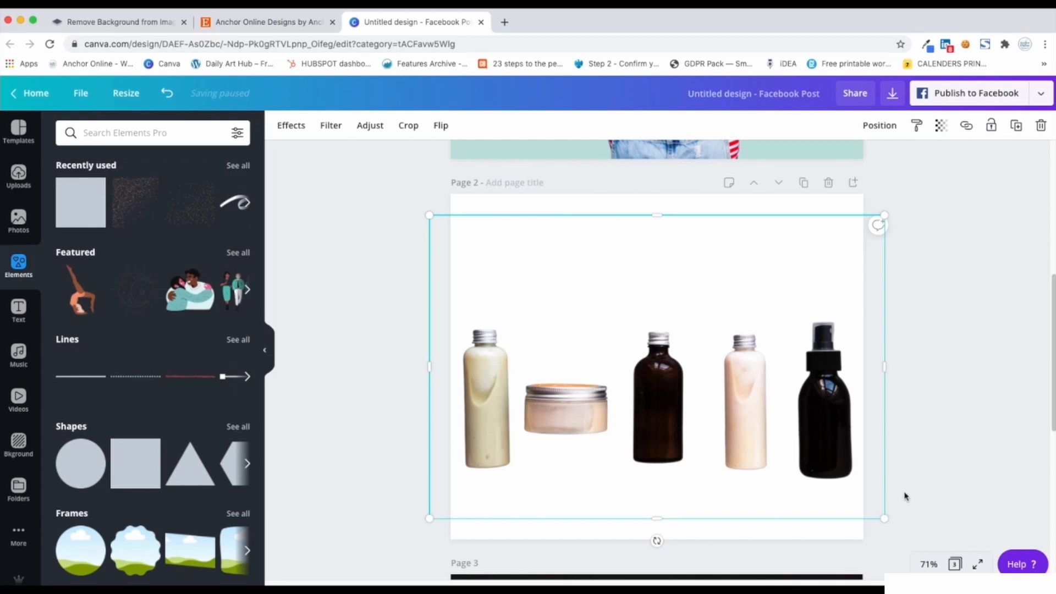
{"action": "left_click_drag", "start_coordinate": [430, 216], "coordinate": [480, 248]}
{"action": "left_click_drag", "start_coordinate": [663, 449], "coordinate": [650, 416]}
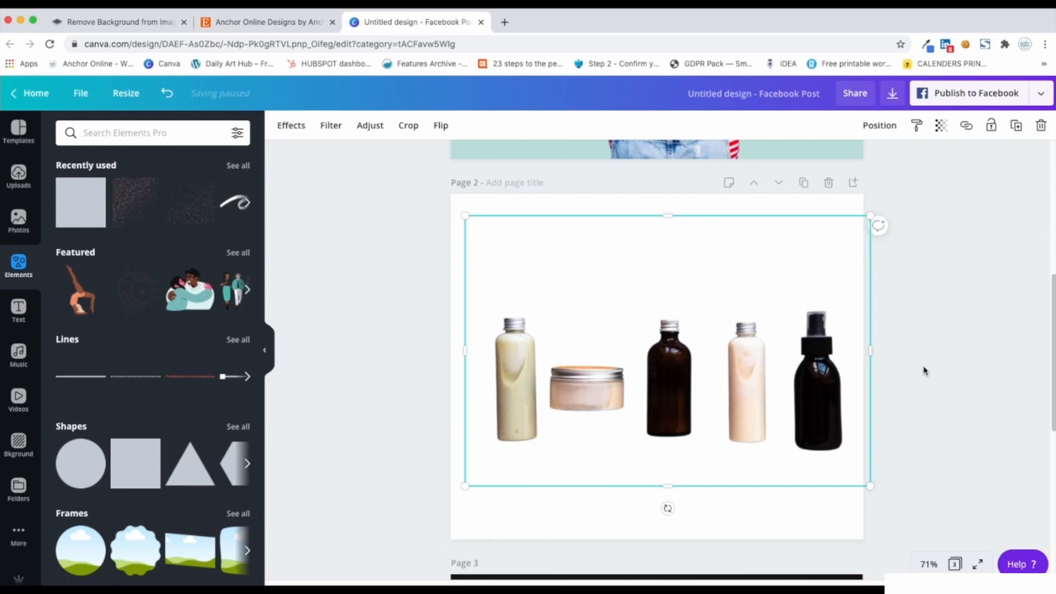
Remove the background from the dog photo on page 3 with Background Remover.
{"action": "scroll", "coordinate": [922, 416], "scroll_direction": "down", "scroll_amount": 7}
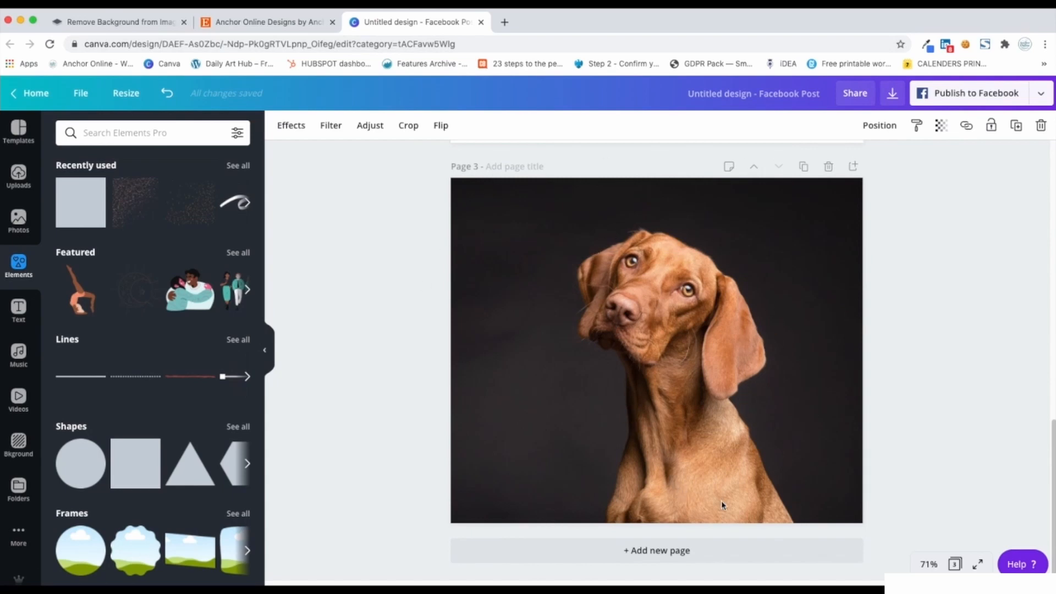
{"action": "left_click", "coordinate": [503, 223]}
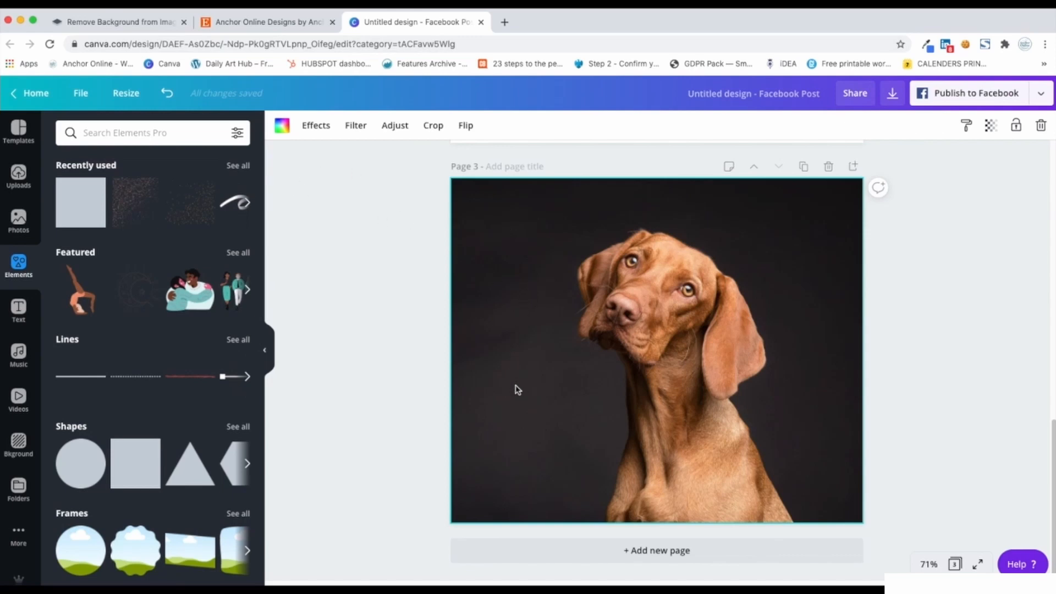
{"action": "left_click", "coordinate": [320, 131]}
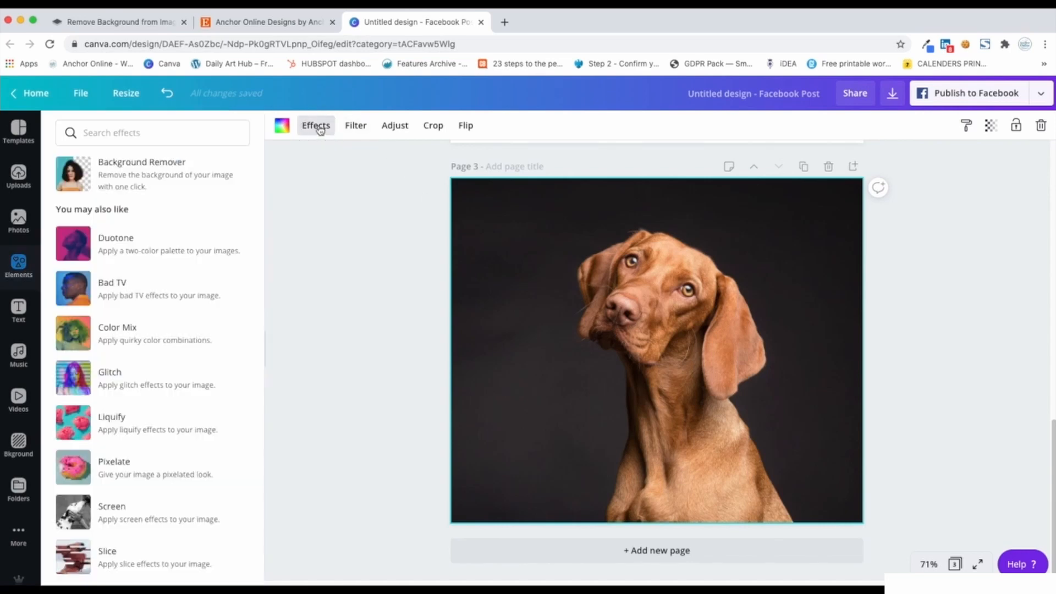
{"action": "left_click", "coordinate": [107, 174]}
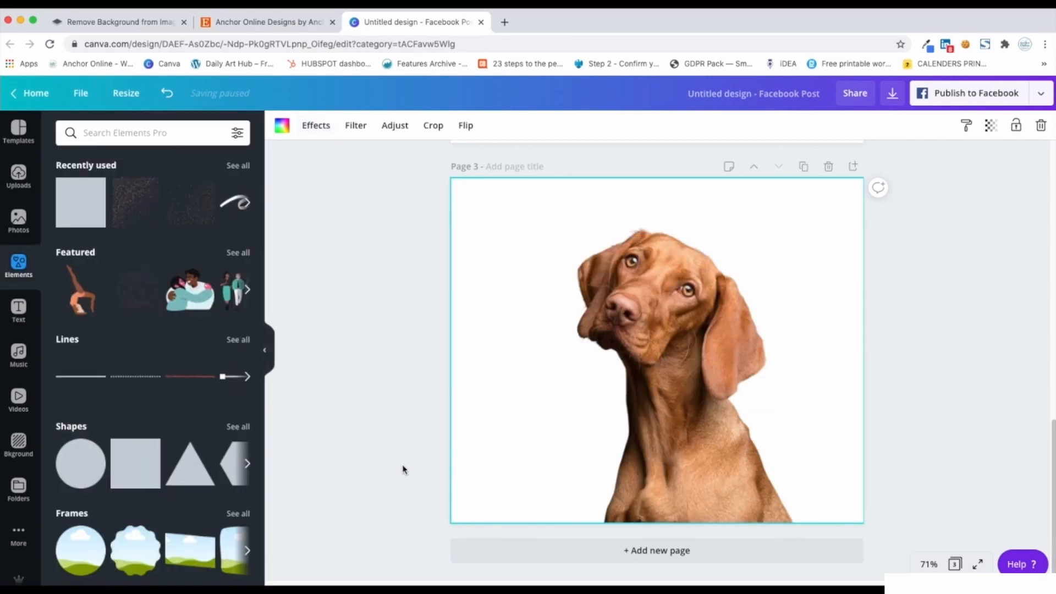
{"action": "scroll", "coordinate": [404, 469], "scroll_direction": "up", "scroll_amount": 5}
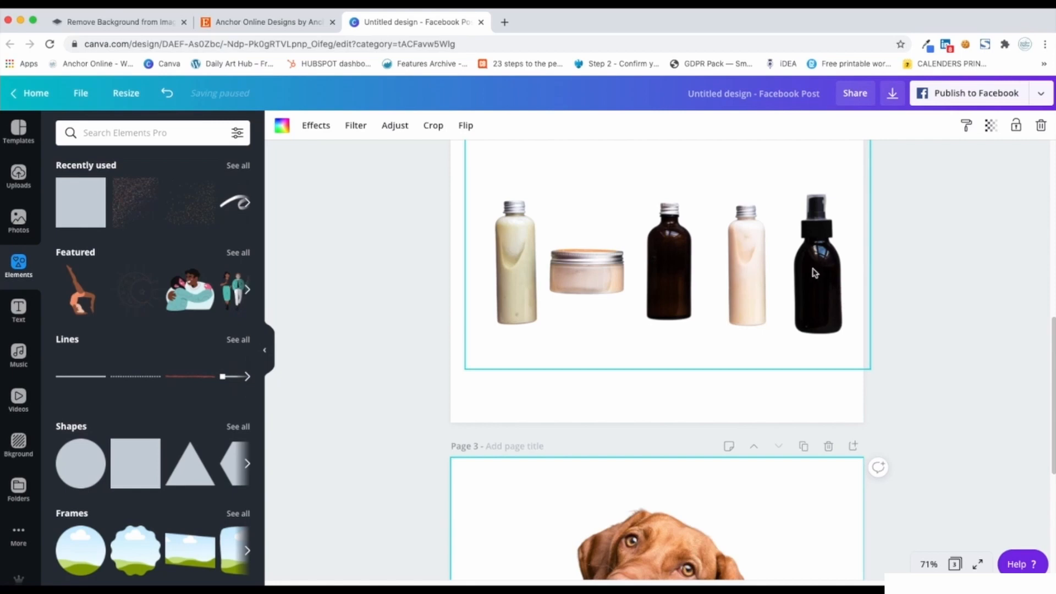
{"action": "scroll", "coordinate": [472, 295], "scroll_direction": "up", "scroll_amount": 2}
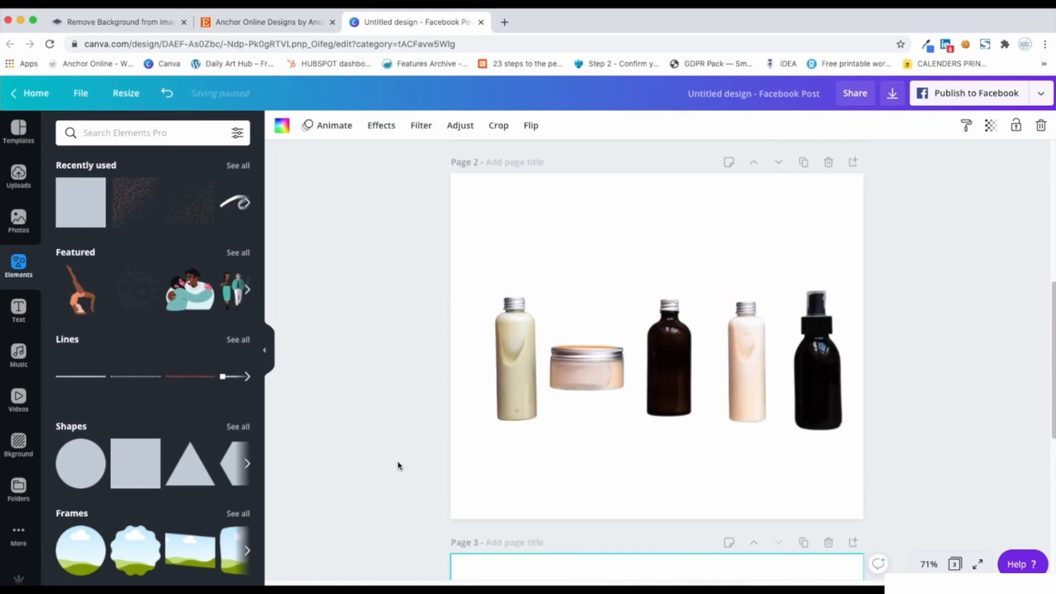
{"action": "scroll", "coordinate": [399, 466], "scroll_direction": "down", "scroll_amount": 5}
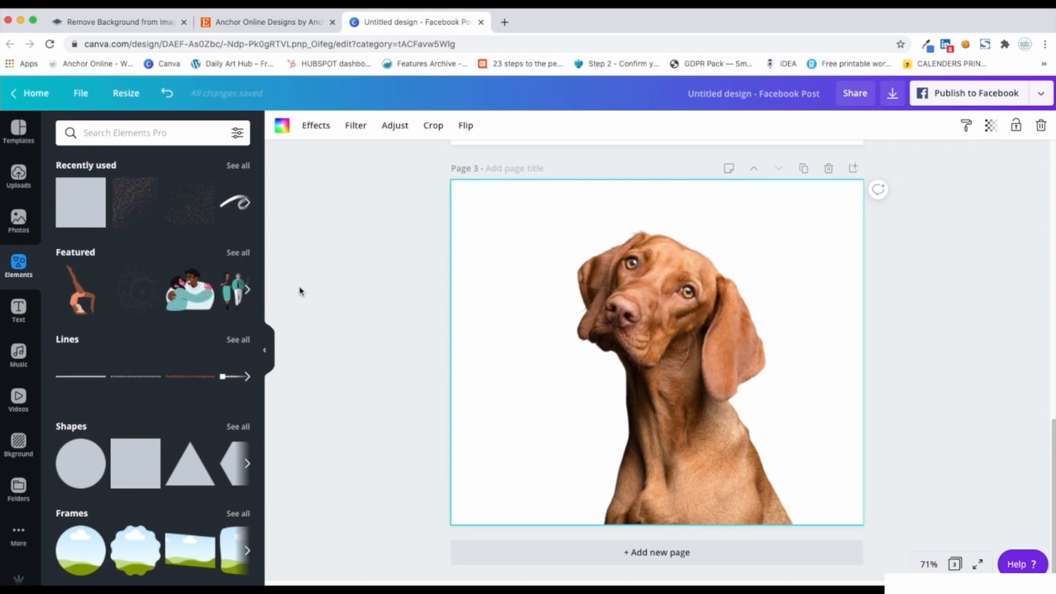
Switch to the remove.bg site and upload Untitled design.png from the Desktop to have the dog photo's background removed.
{"action": "left_click", "coordinate": [118, 23]}
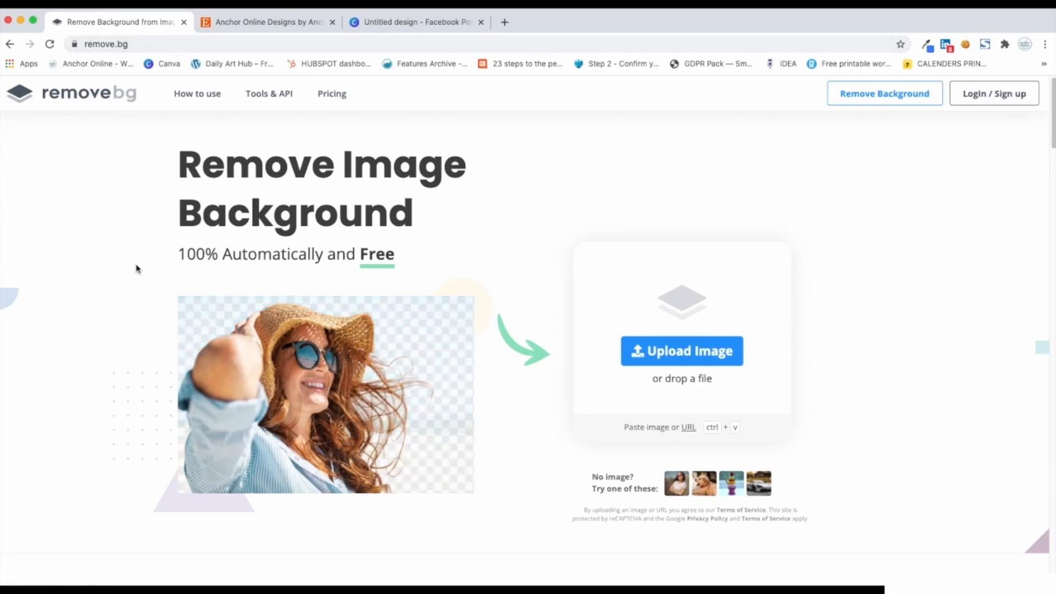
{"action": "left_click", "coordinate": [695, 356]}
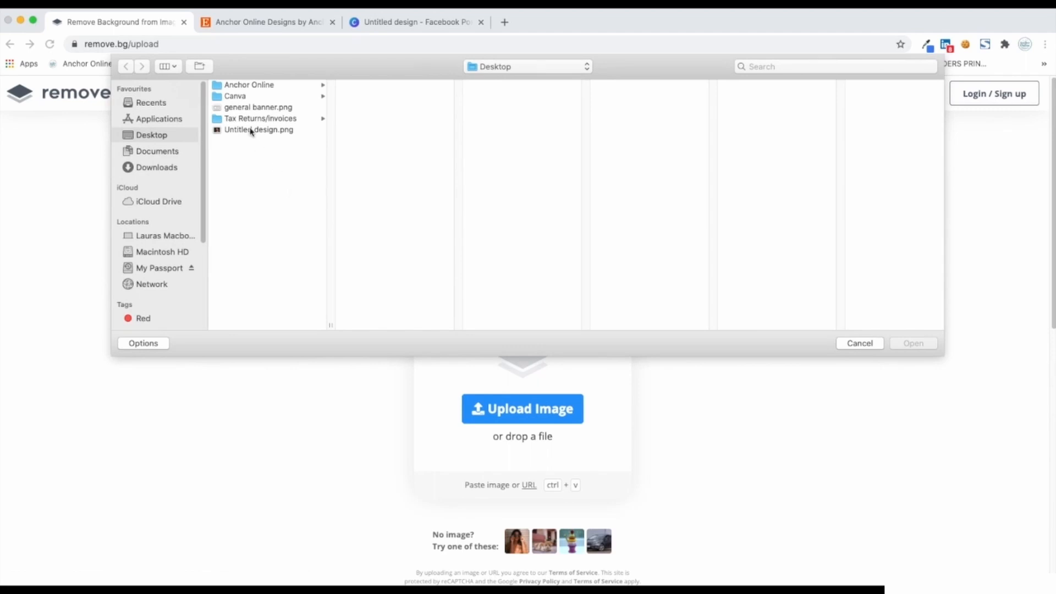
{"action": "left_click", "coordinate": [247, 133]}
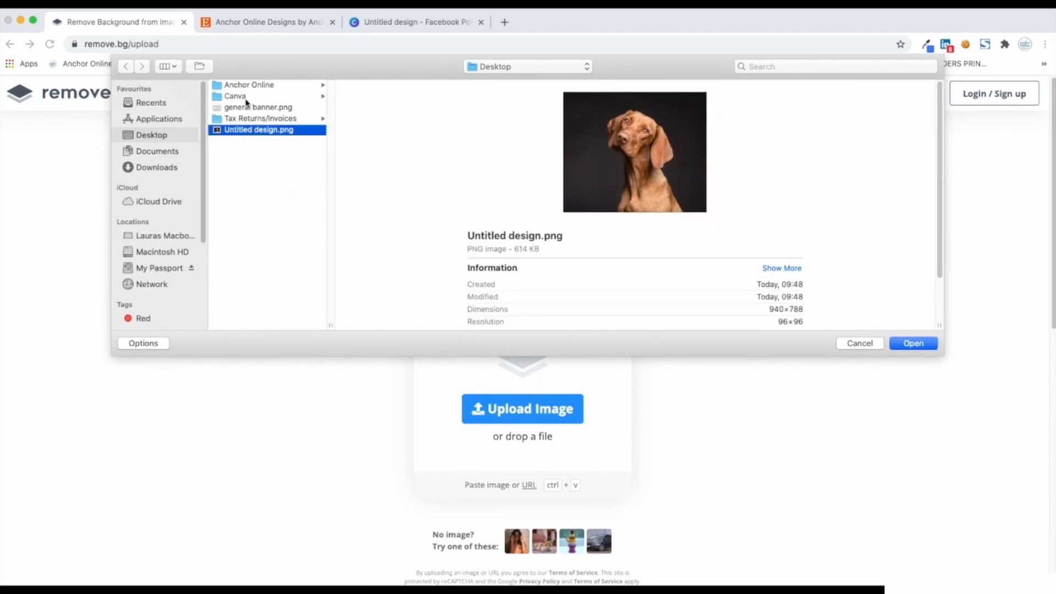
{"action": "left_click", "coordinate": [913, 344]}
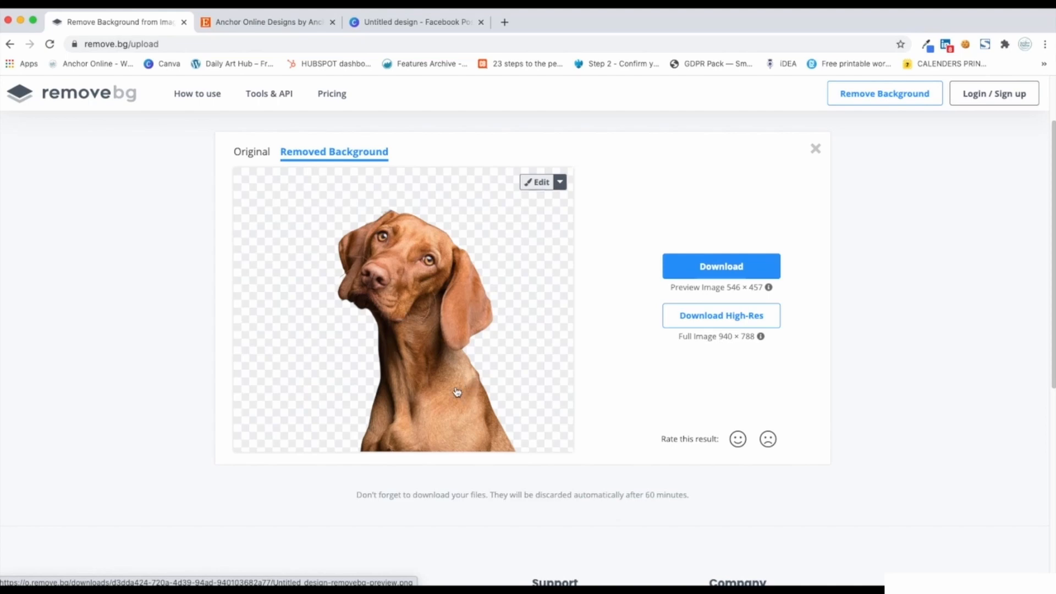
{"action": "left_click", "coordinate": [401, 23]}
{"action": "left_click", "coordinate": [362, 298]}
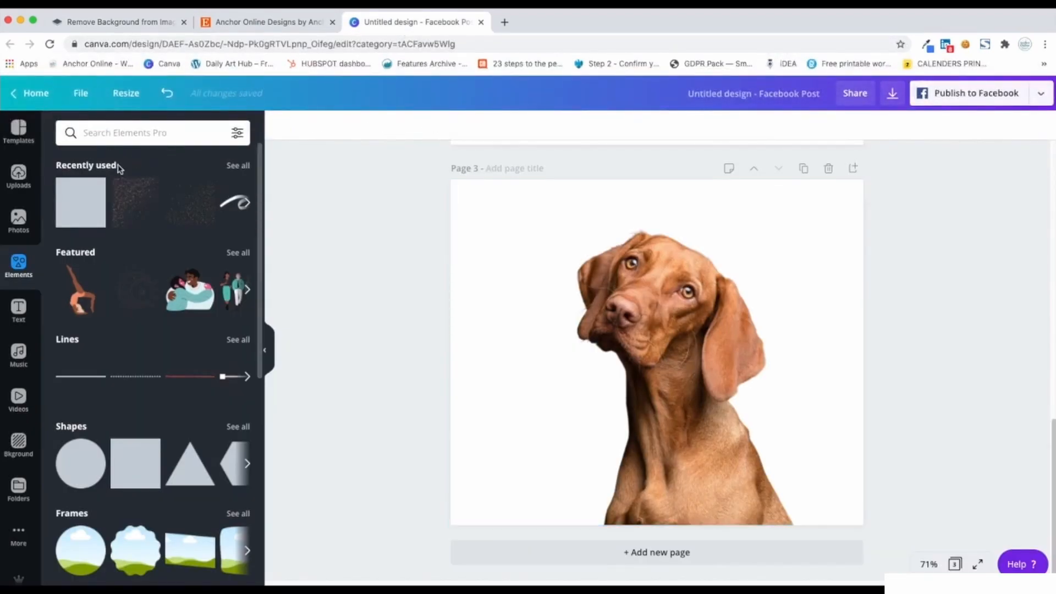
{"action": "scroll", "coordinate": [403, 335], "scroll_direction": "up", "scroll_amount": 3}
{"action": "scroll", "coordinate": [403, 334], "scroll_direction": "up", "scroll_amount": 10}
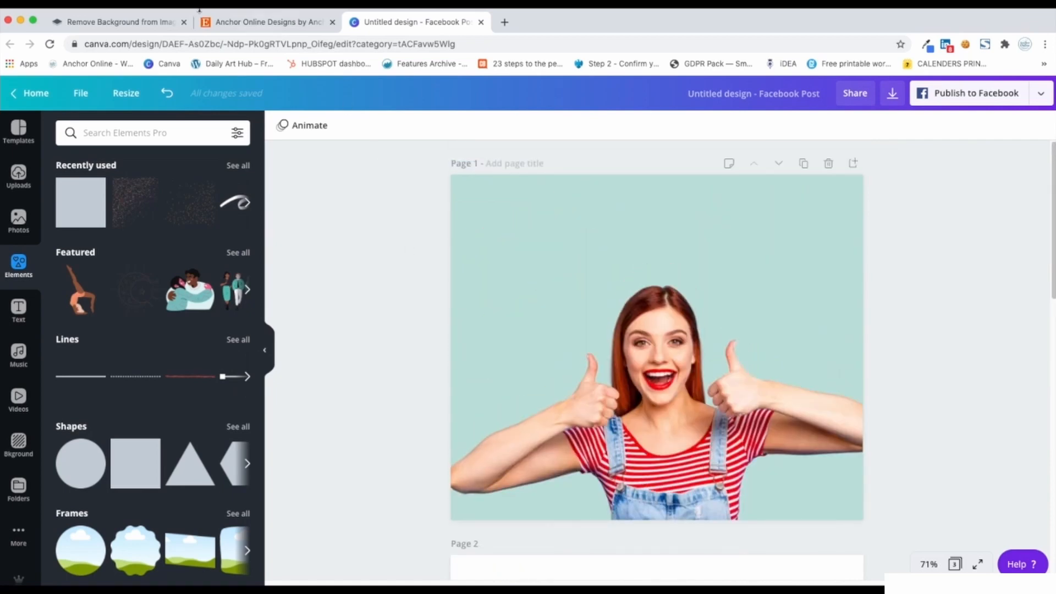
{"action": "left_click", "coordinate": [121, 24]}
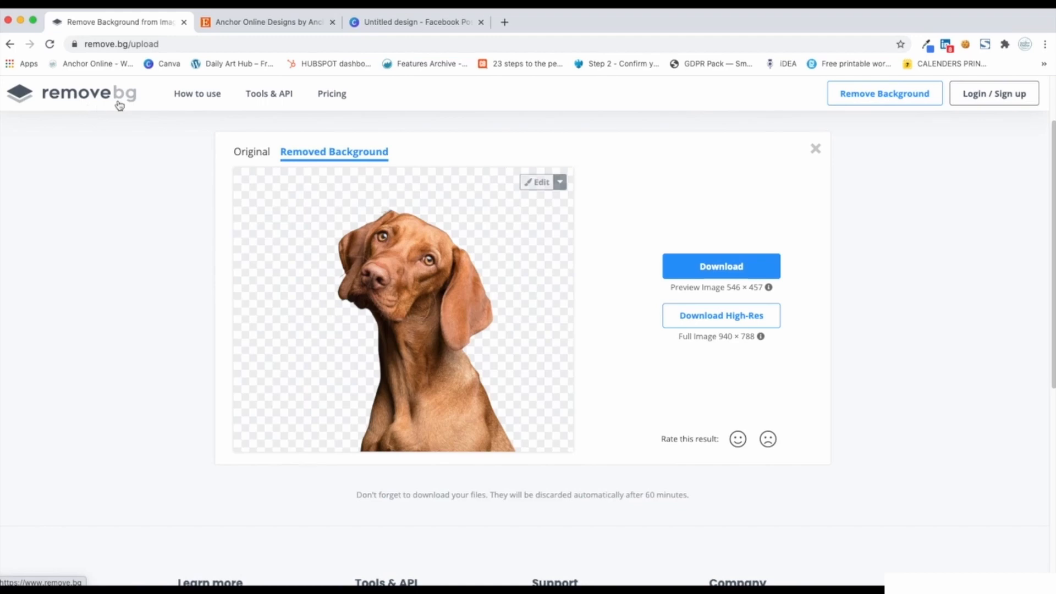
{"action": "left_click", "coordinate": [396, 23]}
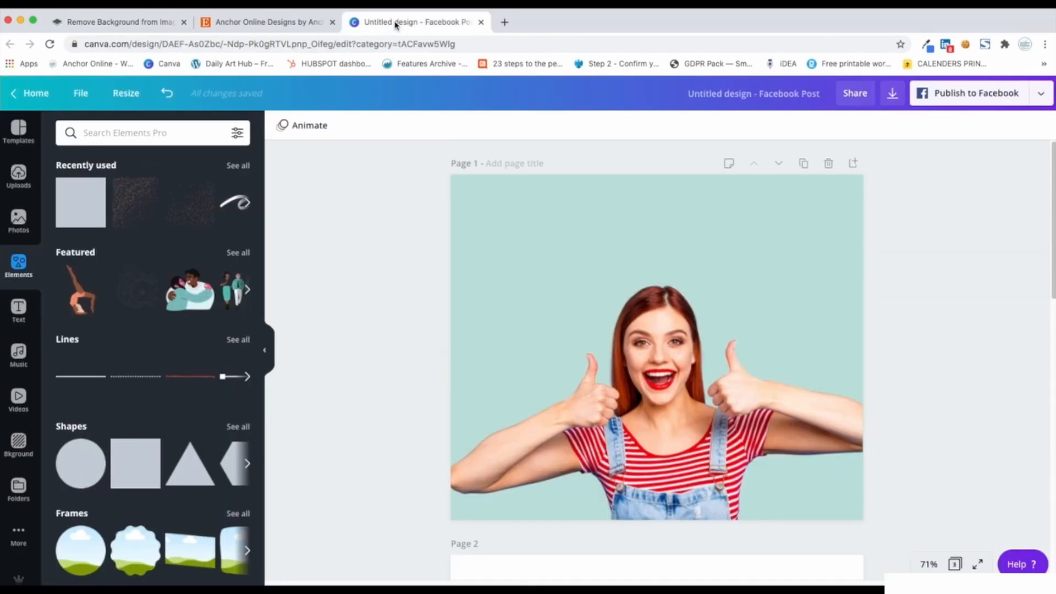
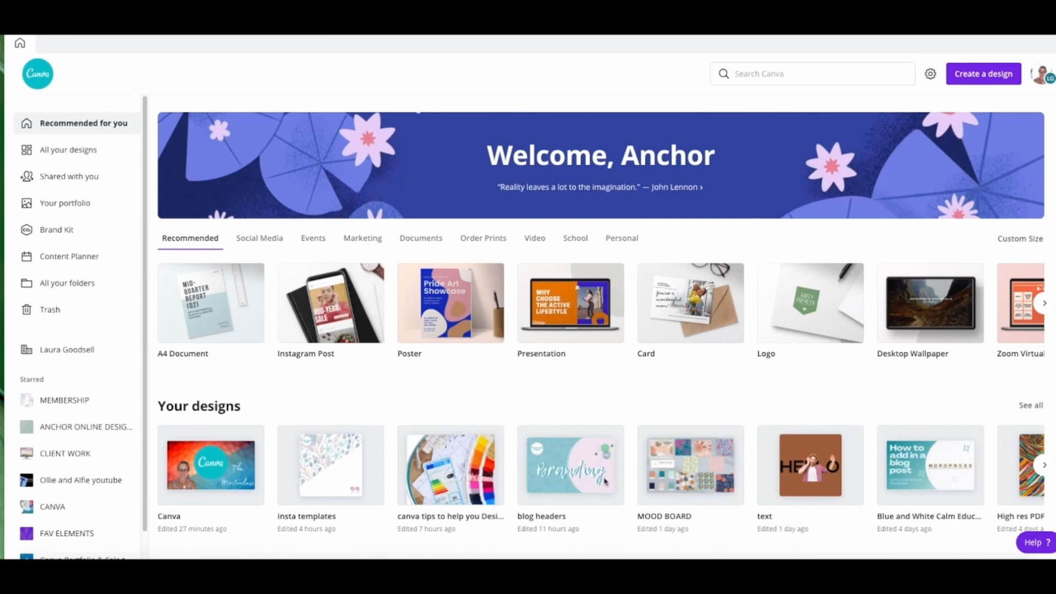
Create a new blank Instagram Post design from the Canva home page.
{"action": "left_click", "coordinate": [985, 78]}
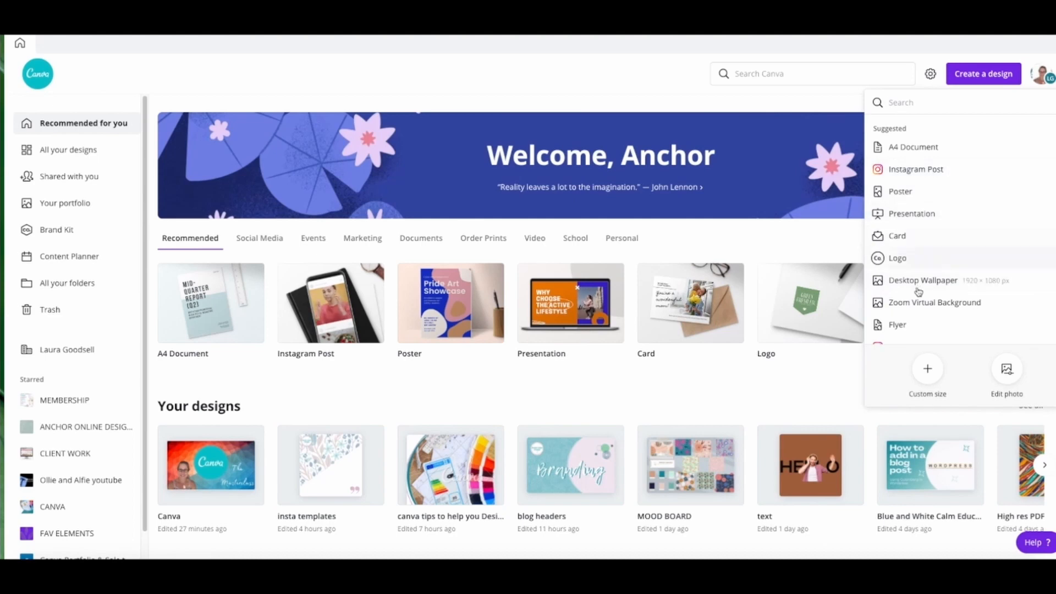
{"action": "left_click", "coordinate": [917, 174]}
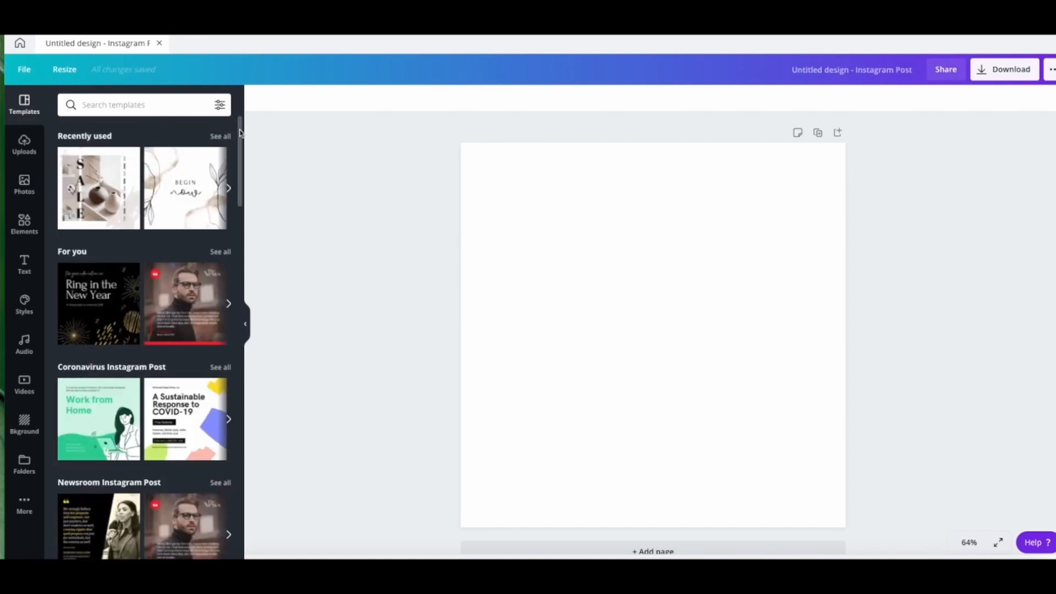
Apply the Springtime Sale template from the Easter Instagram Post collection and delete its large pink heading.
{"action": "left_click_drag", "start_coordinate": [240, 132], "coordinate": [242, 483]}
{"action": "scroll", "coordinate": [242, 483], "scroll_direction": "down", "scroll_amount": 3}
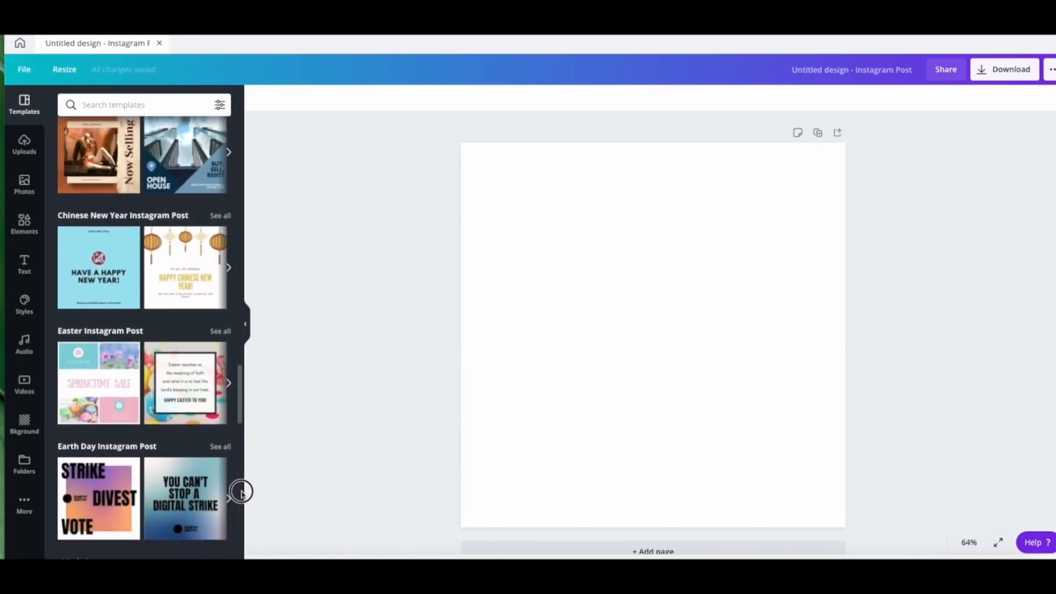
{"action": "scroll", "coordinate": [240, 495], "scroll_direction": "down", "scroll_amount": 2}
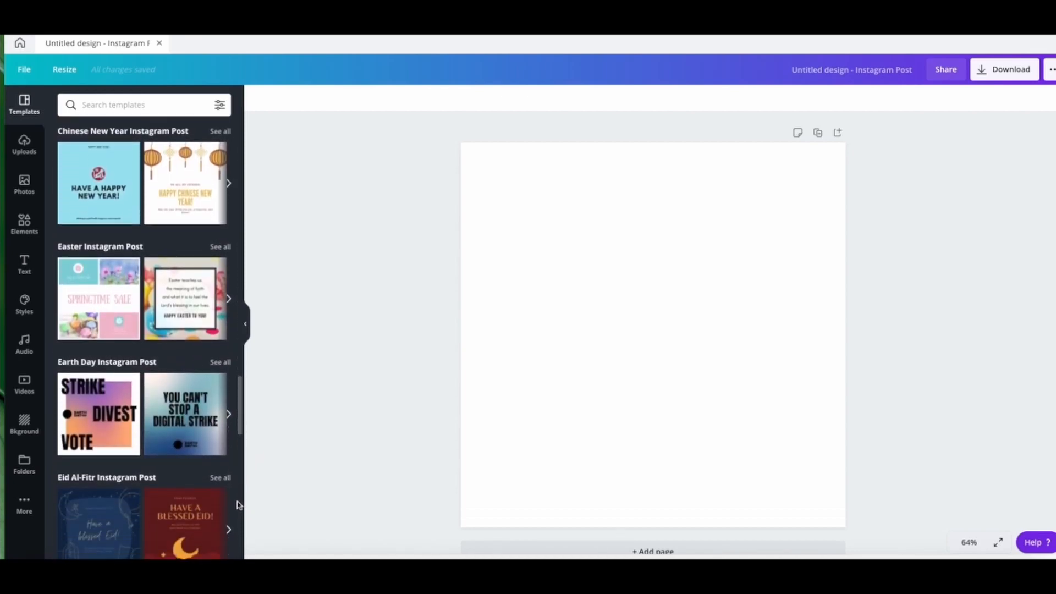
{"action": "left_click", "coordinate": [90, 307]}
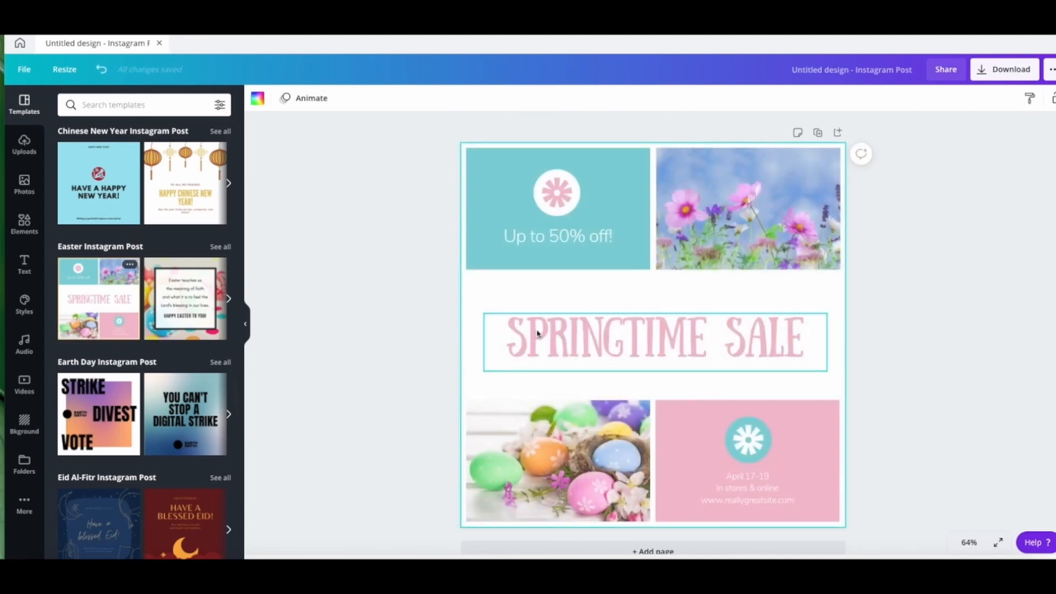
{"action": "left_click", "coordinate": [580, 339]}
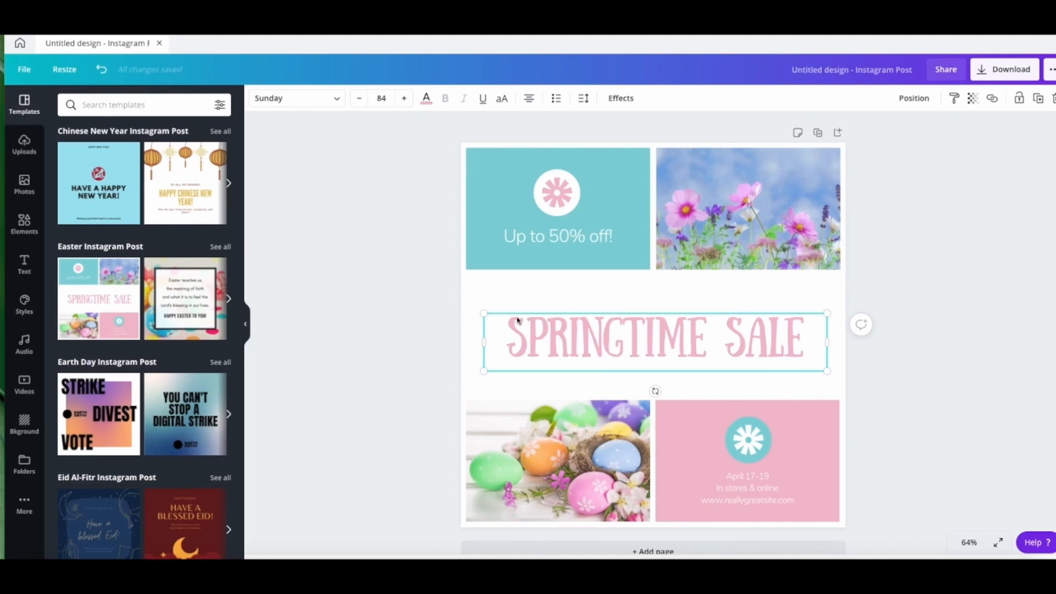
{"action": "key", "text": "Delete"}
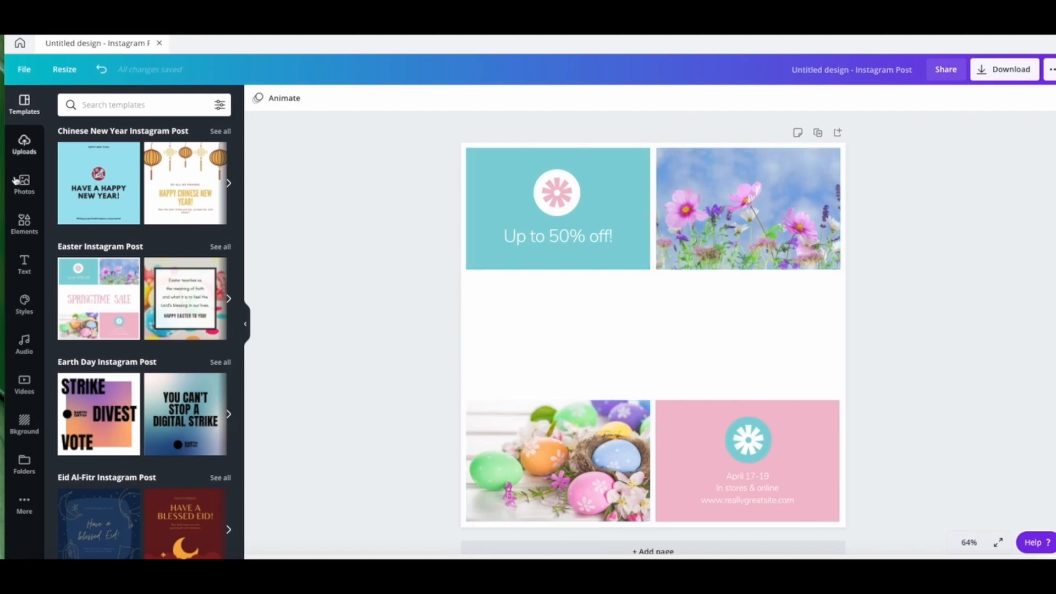
Find the letter-shaped frames among the Frames elements and add S, P, R, I, N and G to the page.
{"action": "left_click", "coordinate": [22, 225]}
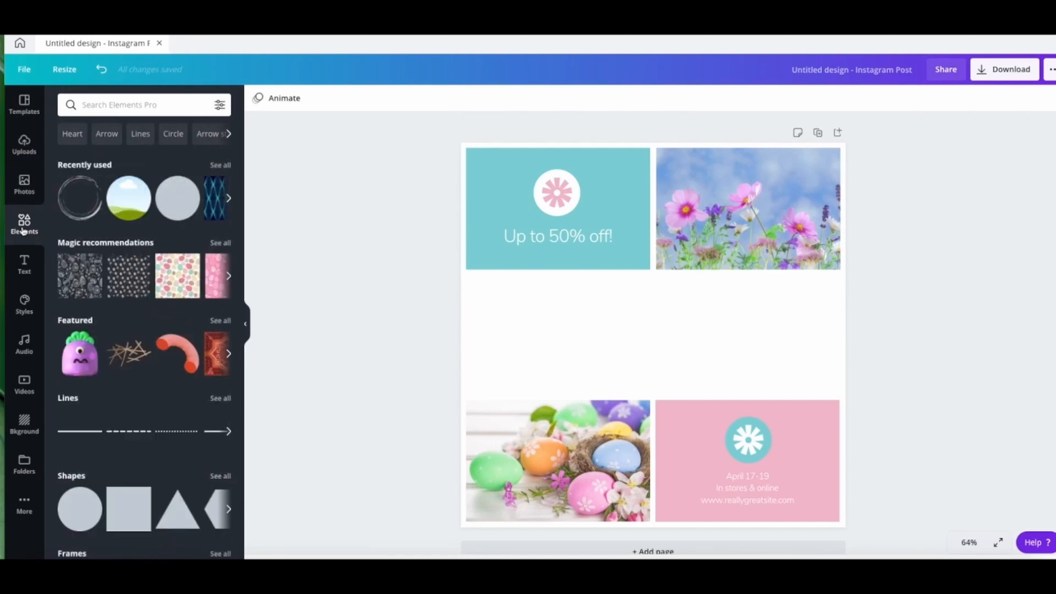
{"action": "left_click_drag", "start_coordinate": [240, 144], "coordinate": [245, 287]}
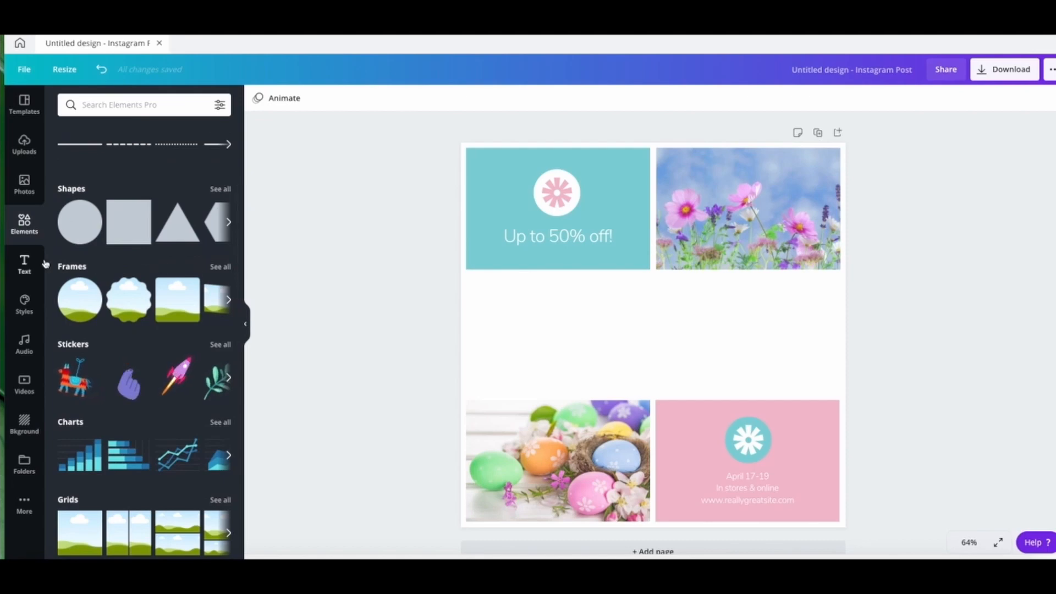
{"action": "left_click", "coordinate": [220, 267]}
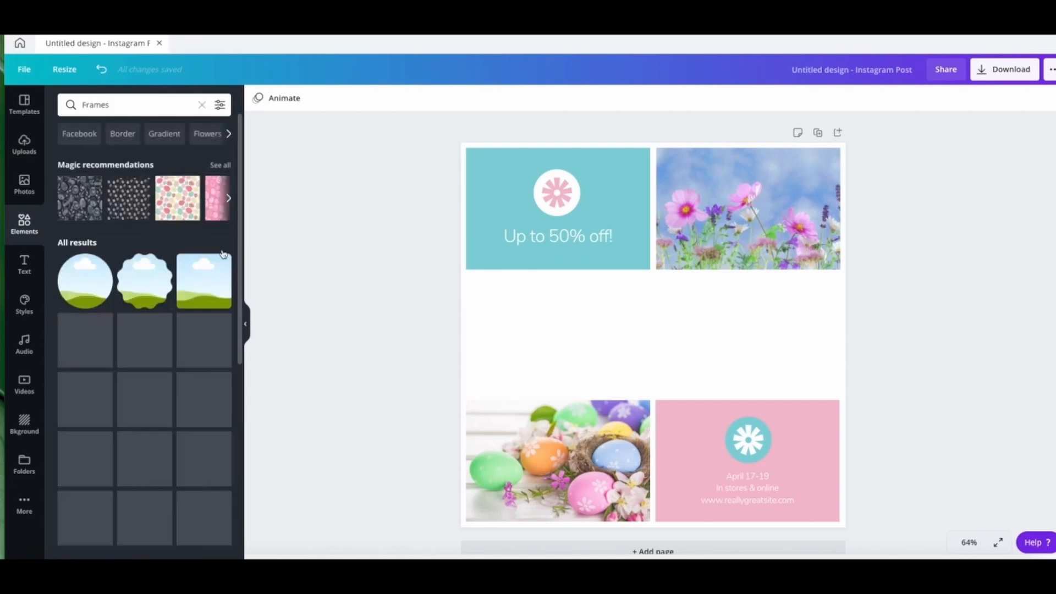
{"action": "left_click_drag", "start_coordinate": [239, 168], "coordinate": [237, 465]}
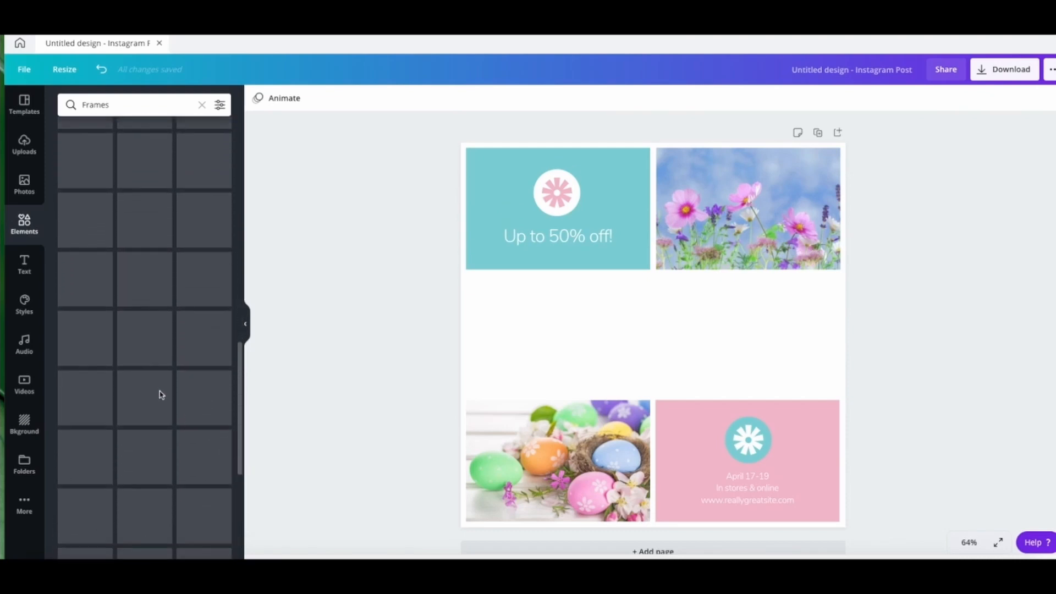
{"action": "scroll", "coordinate": [160, 394], "scroll_direction": "down", "scroll_amount": 5}
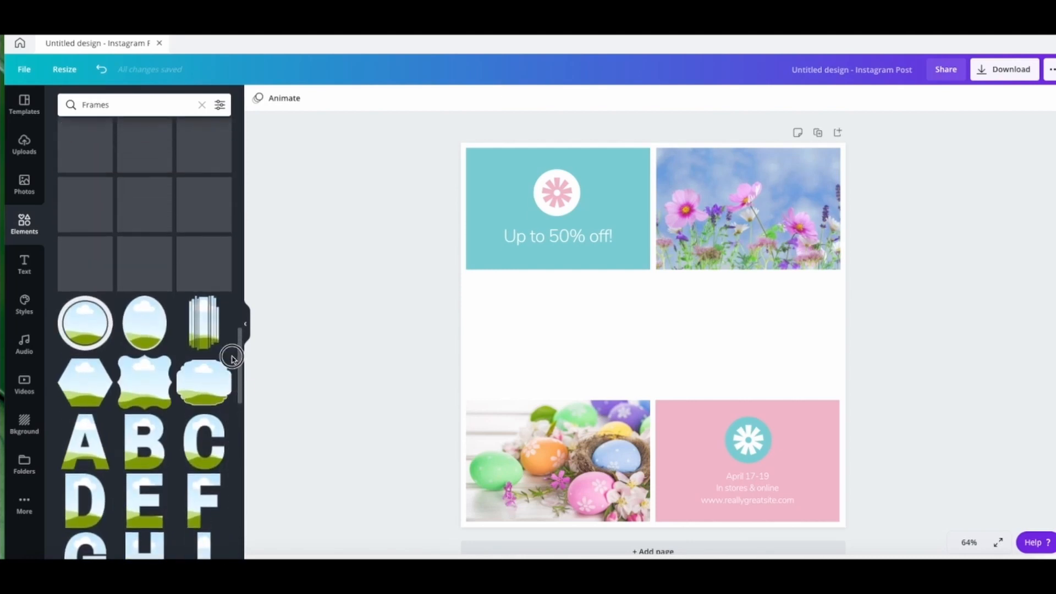
{"action": "left_click_drag", "start_coordinate": [238, 353], "coordinate": [217, 424]}
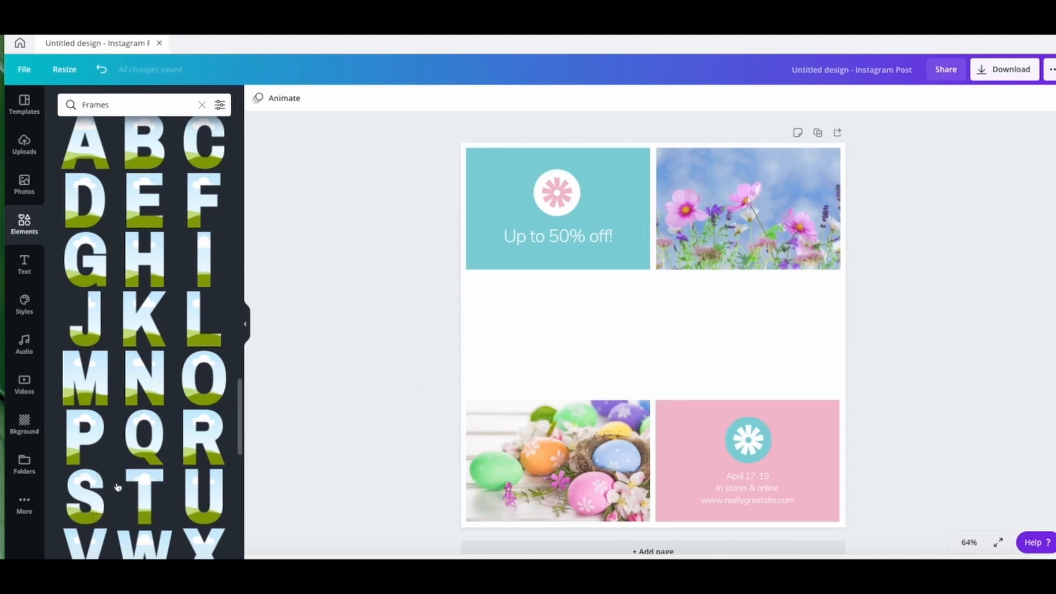
{"action": "left_click", "coordinate": [89, 494]}
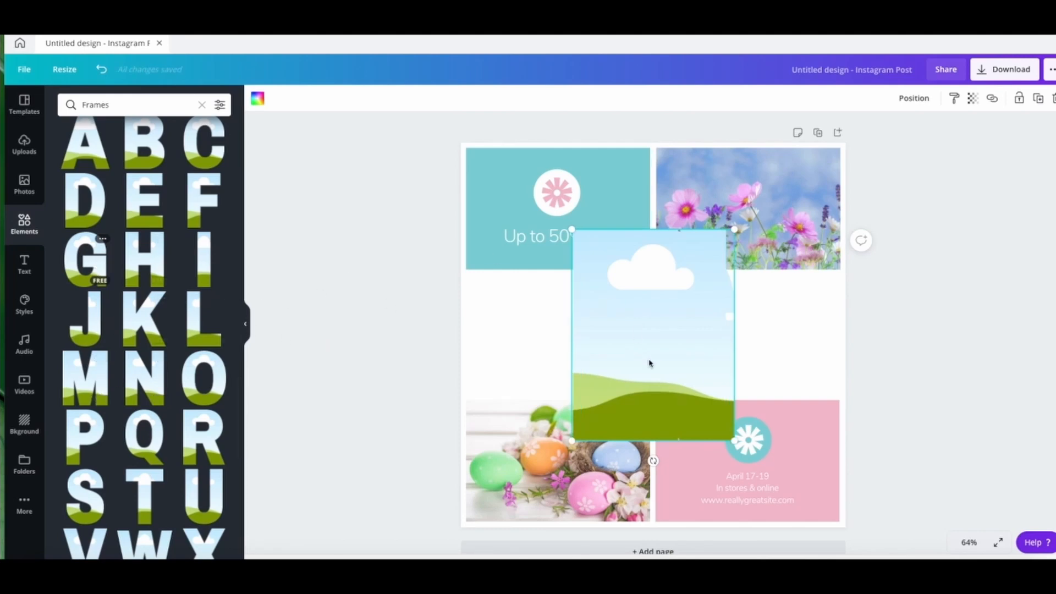
Lock the page background so the stacked letter frames can be selected without it.
{"action": "left_click", "coordinate": [515, 319]}
{"action": "left_click", "coordinate": [405, 333]}
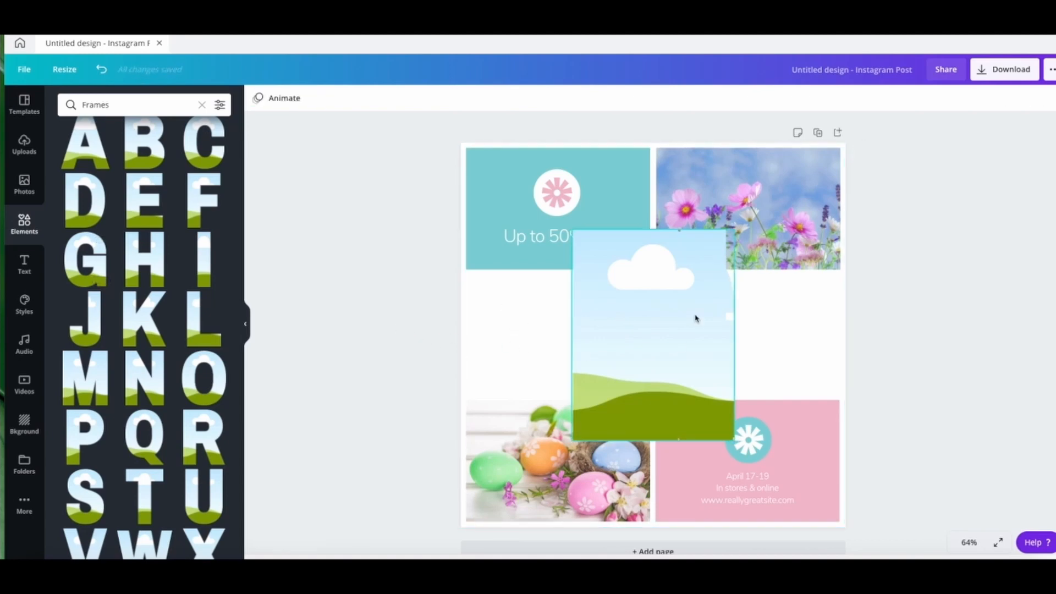
{"action": "left_click", "coordinate": [506, 335]}
{"action": "mouse_move", "coordinate": [503, 328]}
{"action": "left_mouse_down"}
{"action": "mouse_move", "coordinate": [541, 359]}
{"action": "mouse_move", "coordinate": [521, 337]}
{"action": "left_mouse_up"}
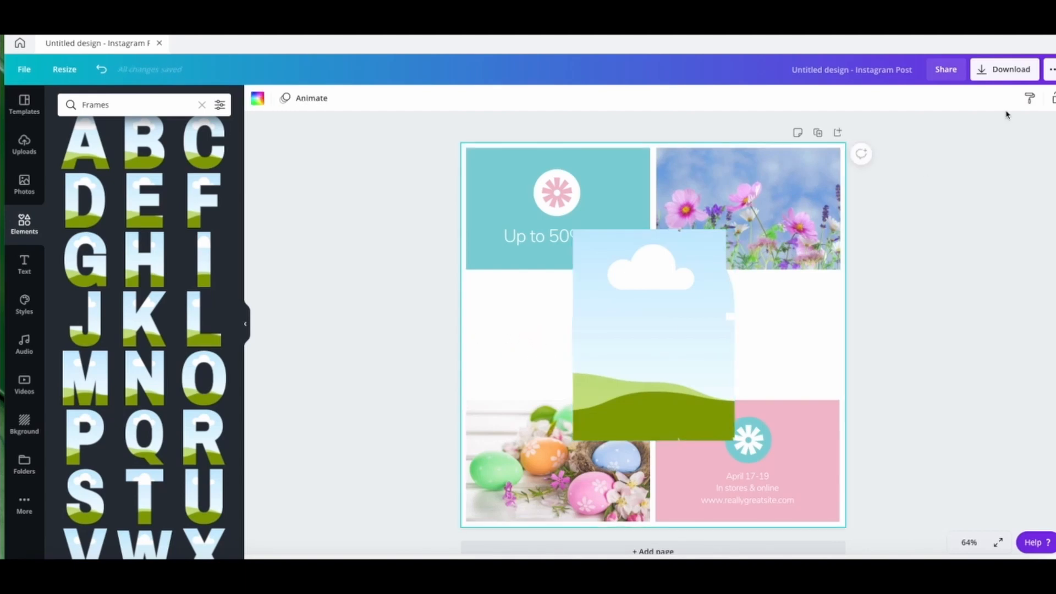
{"action": "left_click", "coordinate": [1051, 101]}
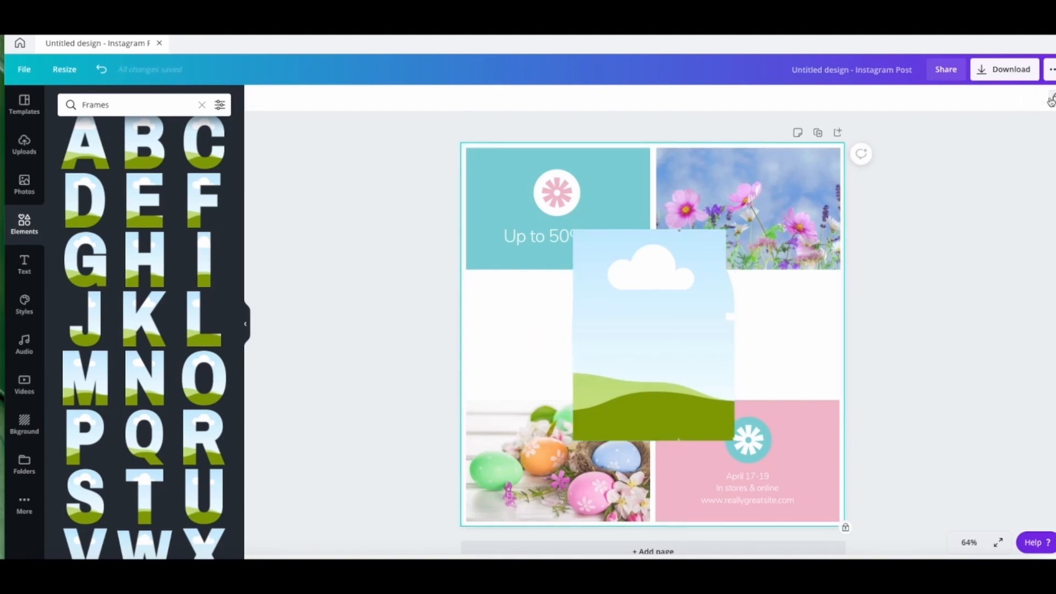
{"action": "left_click", "coordinate": [924, 380]}
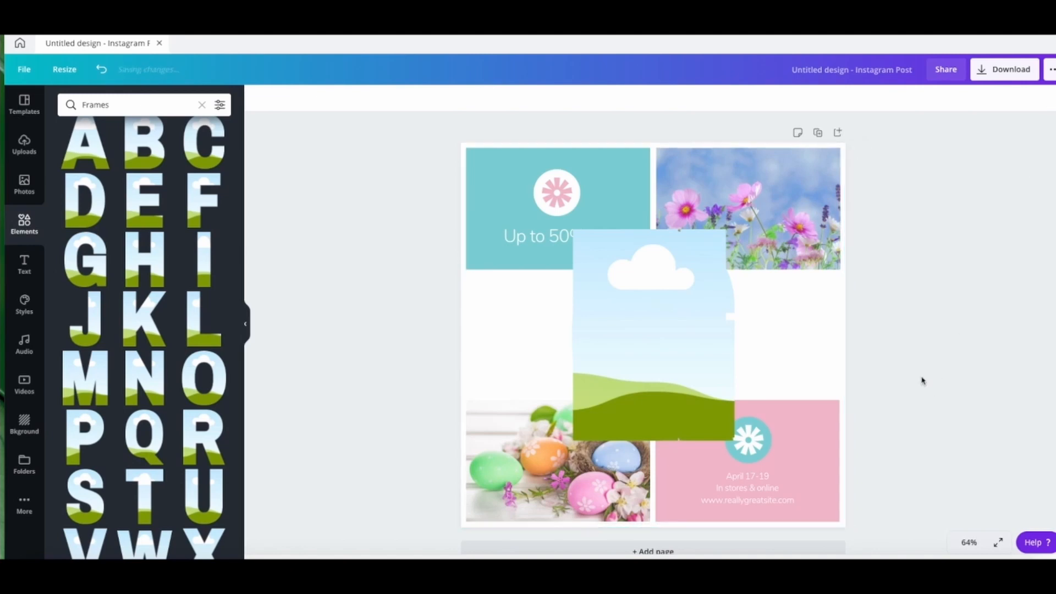
Select all the stacked letter frames together and shrink them to less than half their size.
{"action": "mouse_move", "coordinate": [908, 330]}
{"action": "left_mouse_down"}
{"action": "mouse_move", "coordinate": [328, 337]}
{"action": "mouse_move", "coordinate": [904, 312]}
{"action": "left_mouse_up"}
{"action": "left_click", "coordinate": [412, 330]}
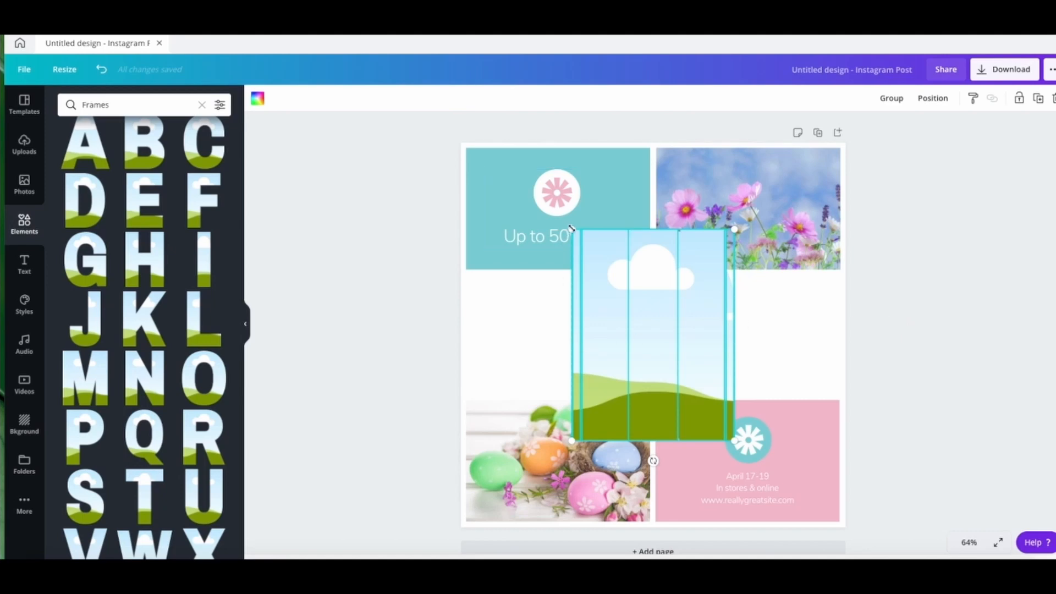
{"action": "left_click_drag", "start_coordinate": [574, 238], "coordinate": [658, 361]}
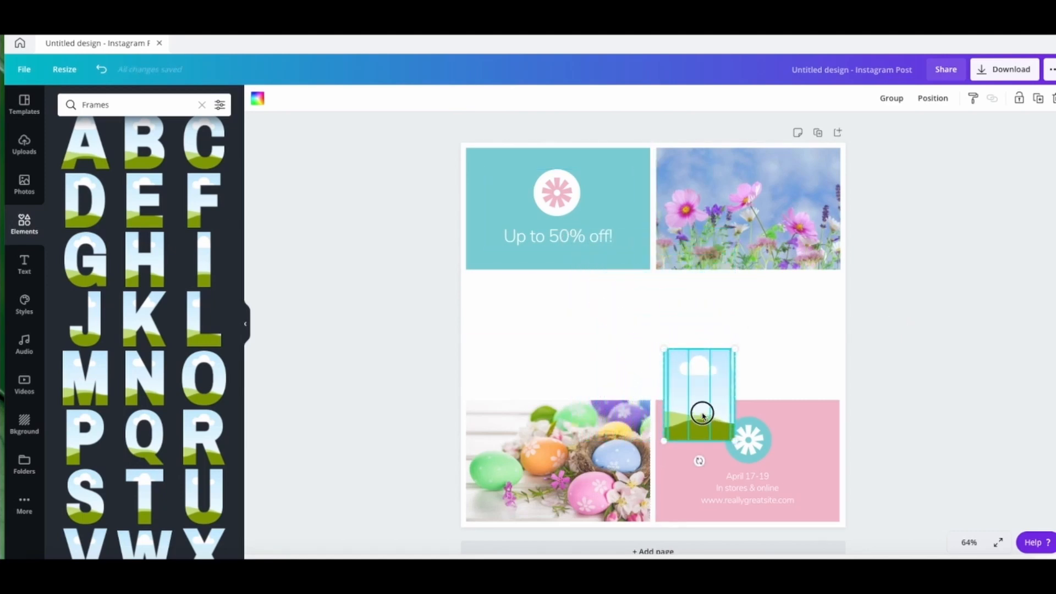
Spread the stacked letter frames across the white middle band in the order S, P, R, I, N, G.
{"action": "left_click_drag", "start_coordinate": [700, 412], "coordinate": [782, 330]}
{"action": "left_click", "coordinate": [576, 340]}
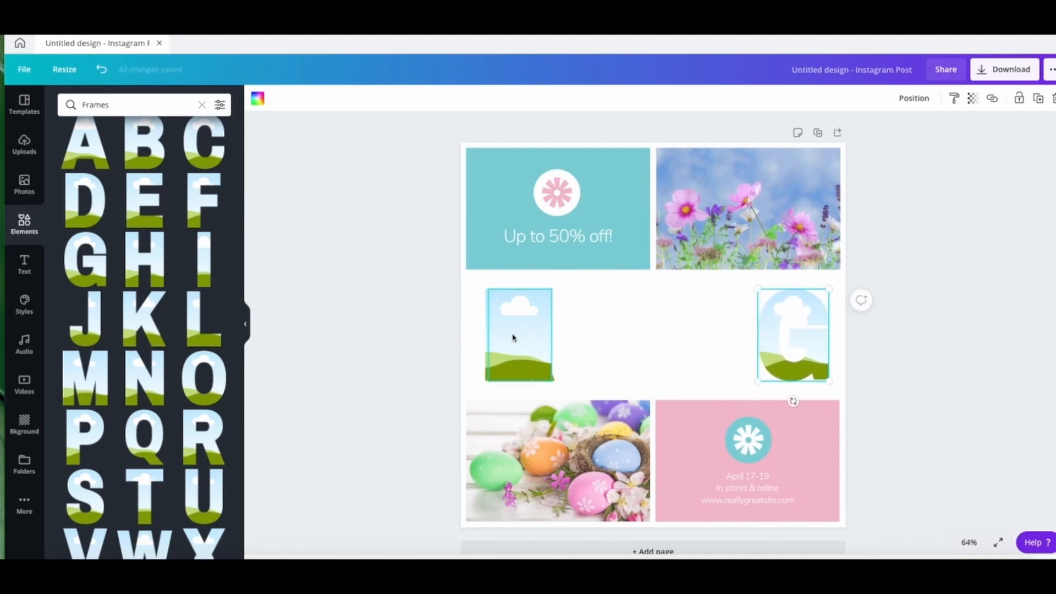
{"action": "left_click_drag", "start_coordinate": [513, 337], "coordinate": [584, 339]}
{"action": "left_click_drag", "start_coordinate": [515, 336], "coordinate": [653, 332]}
{"action": "left_click_drag", "start_coordinate": [581, 327], "coordinate": [581, 327]}
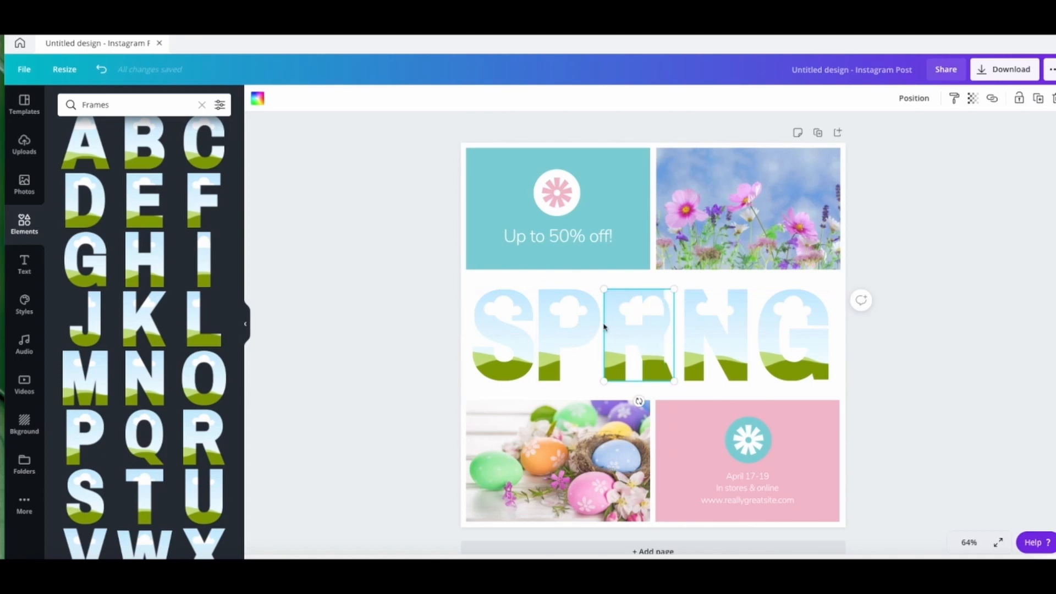
Shrink the whole row of letter frames slightly and centre it vertically between the upper and lower tiles.
{"action": "left_click_drag", "start_coordinate": [463, 291], "coordinate": [872, 358]}
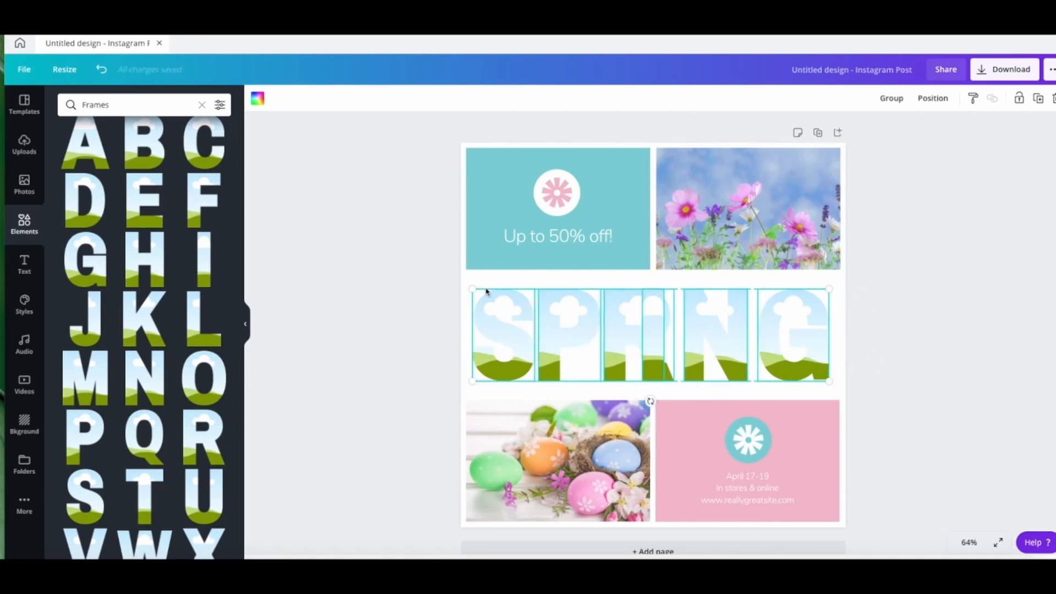
{"action": "left_click_drag", "start_coordinate": [476, 291], "coordinate": [500, 299]}
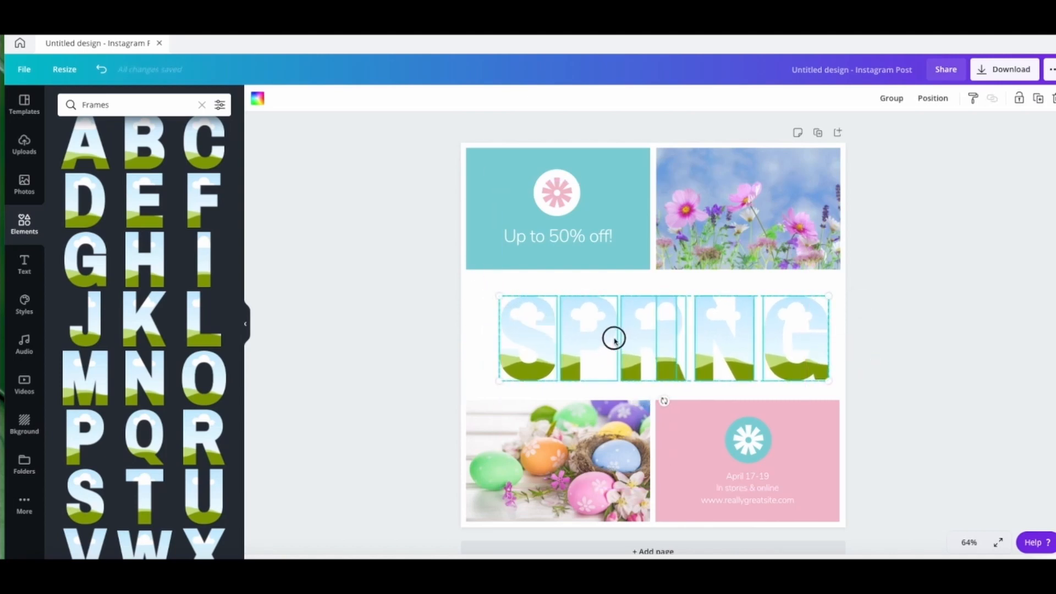
{"action": "left_click_drag", "start_coordinate": [613, 337], "coordinate": [596, 335]}
{"action": "left_click", "coordinate": [437, 342]}
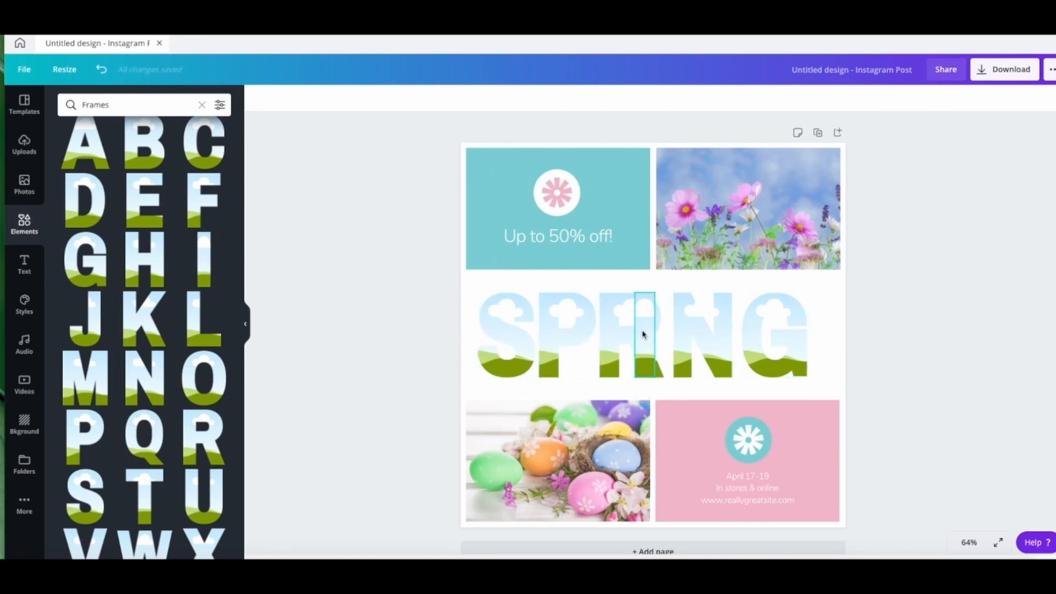
Move the N and G frames outward and adjust R and I so the letters of SPRING no longer overlap.
{"action": "left_click", "coordinate": [655, 331]}
{"action": "left_click_drag", "start_coordinate": [655, 332], "coordinate": [801, 336]}
{"action": "left_click", "coordinate": [620, 325]}
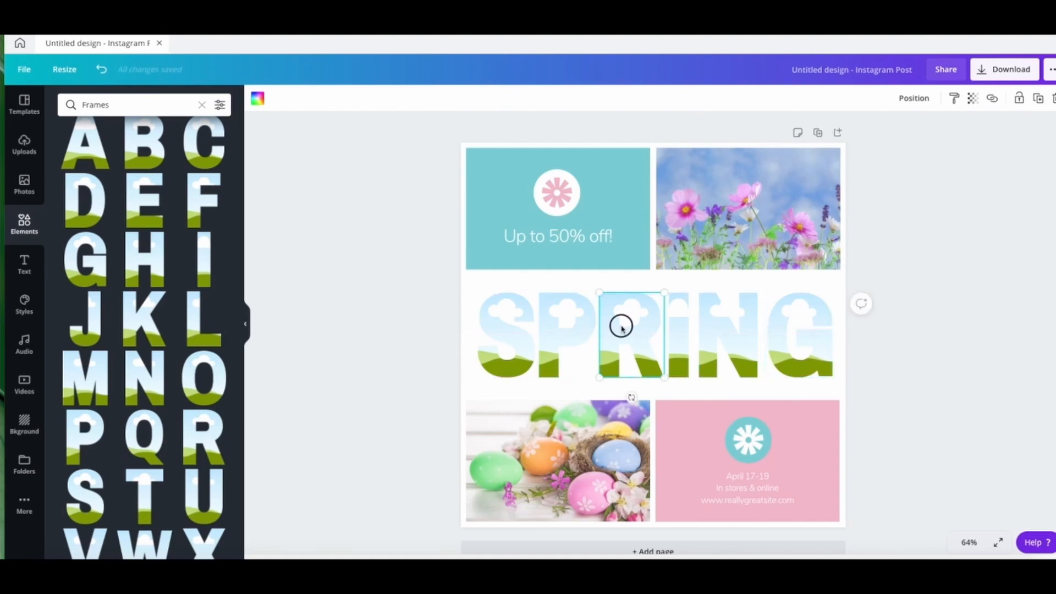
{"action": "left_click_drag", "start_coordinate": [621, 327], "coordinate": [621, 329]}
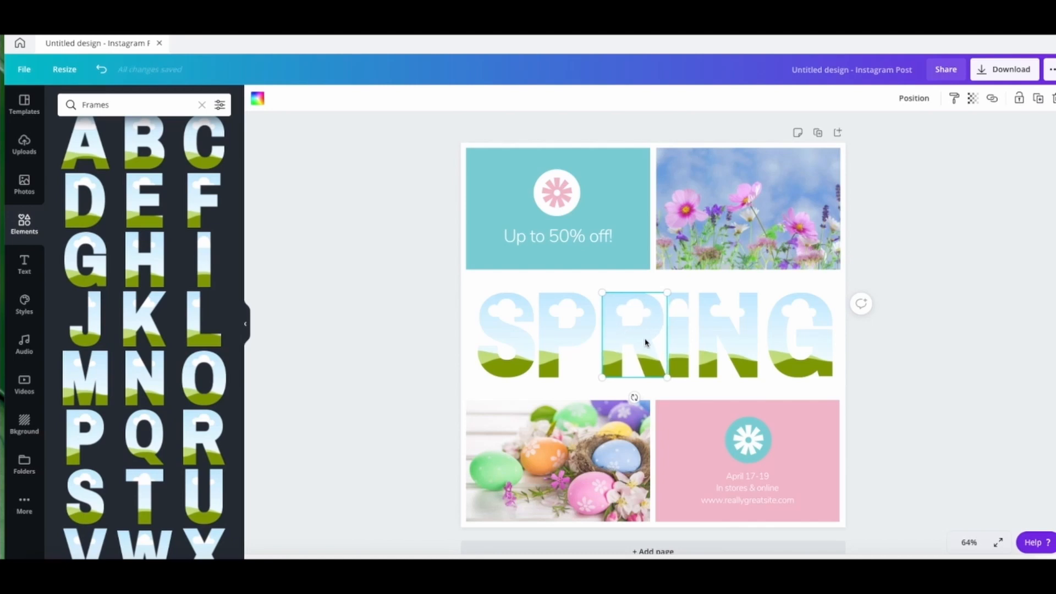
{"action": "left_click", "coordinate": [682, 348]}
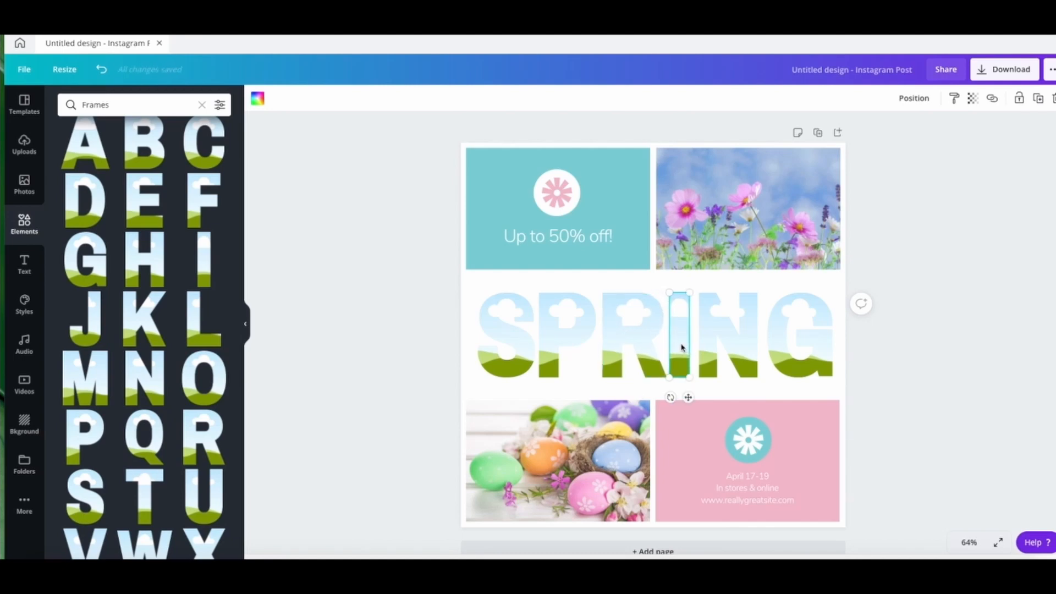
{"action": "key", "text": "Tab"}
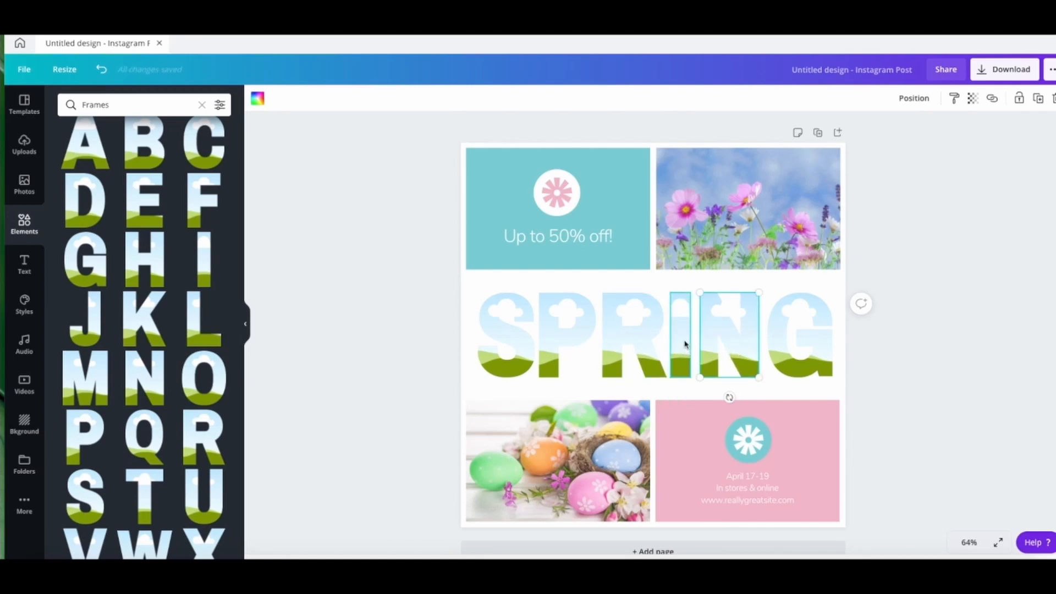
{"action": "key", "text": "Escape"}
Nudge the S frame slightly left to widen its gap to the P.
{"action": "left_click", "coordinate": [491, 342]}
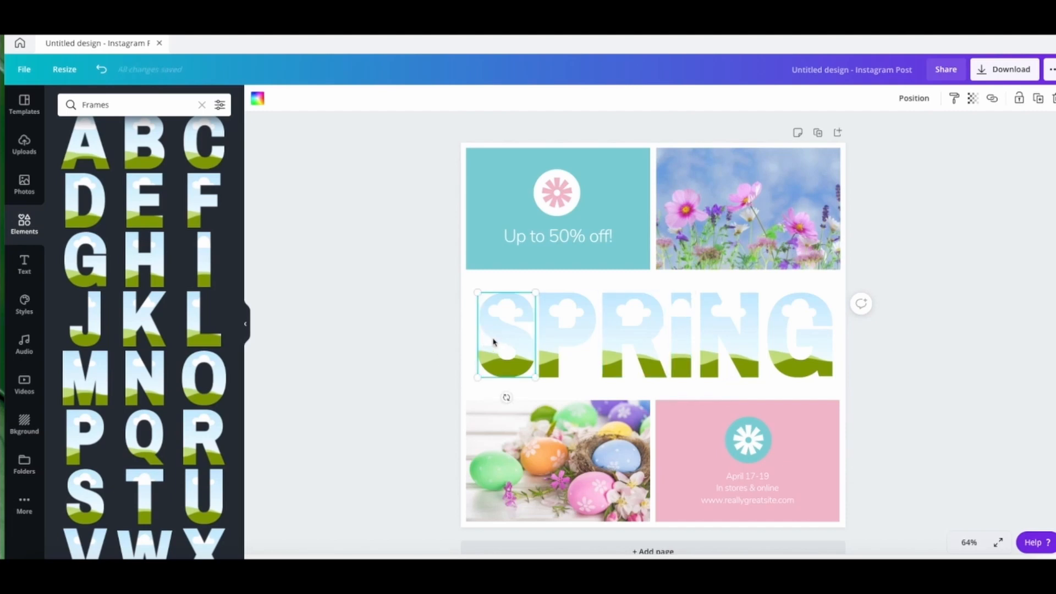
{"action": "key", "text": "Left"}
{"action": "key", "text": "Left"}
{"action": "key", "text": "Left"}
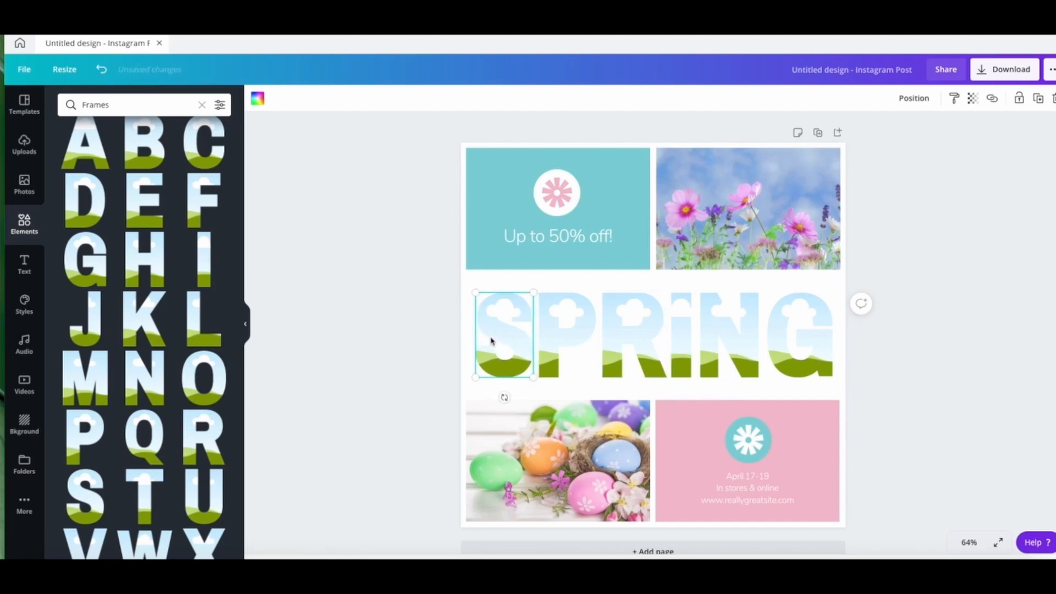
{"action": "left_click", "coordinate": [425, 343]}
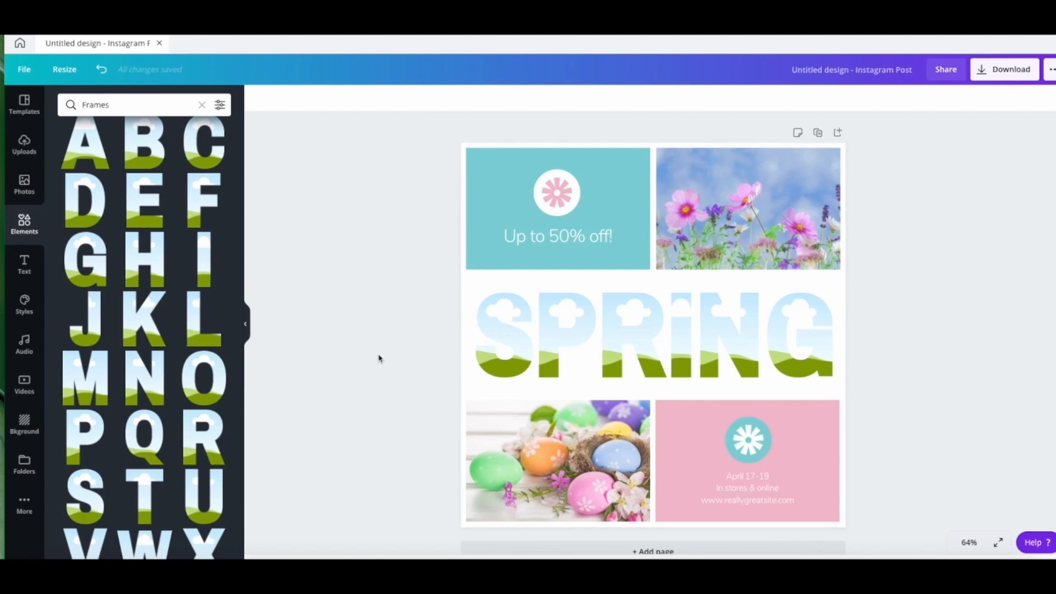
Search the photo library for "flower".
{"action": "left_click", "coordinate": [25, 193]}
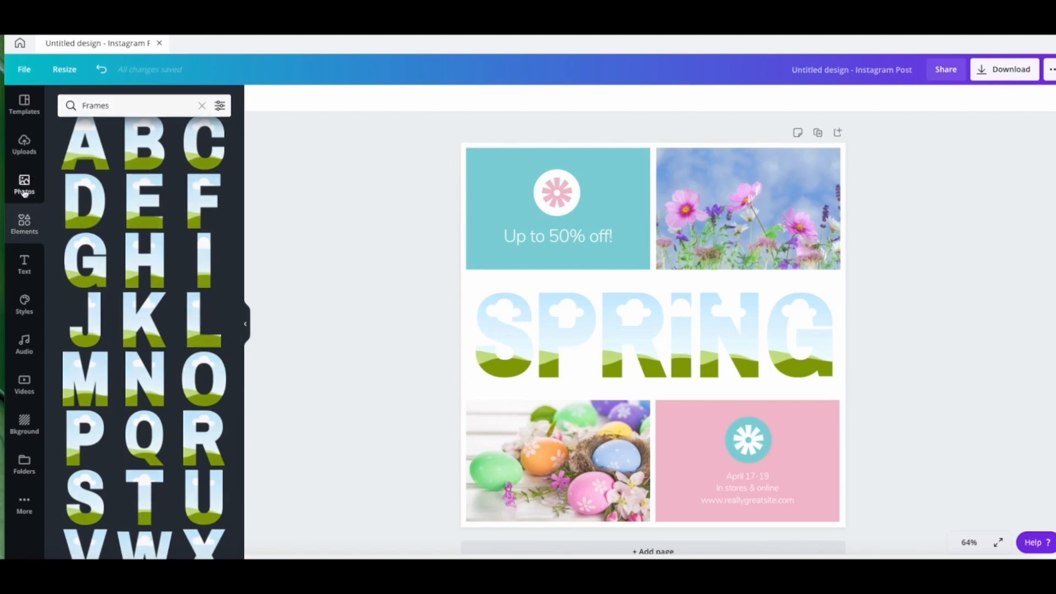
{"action": "left_click", "coordinate": [120, 106]}
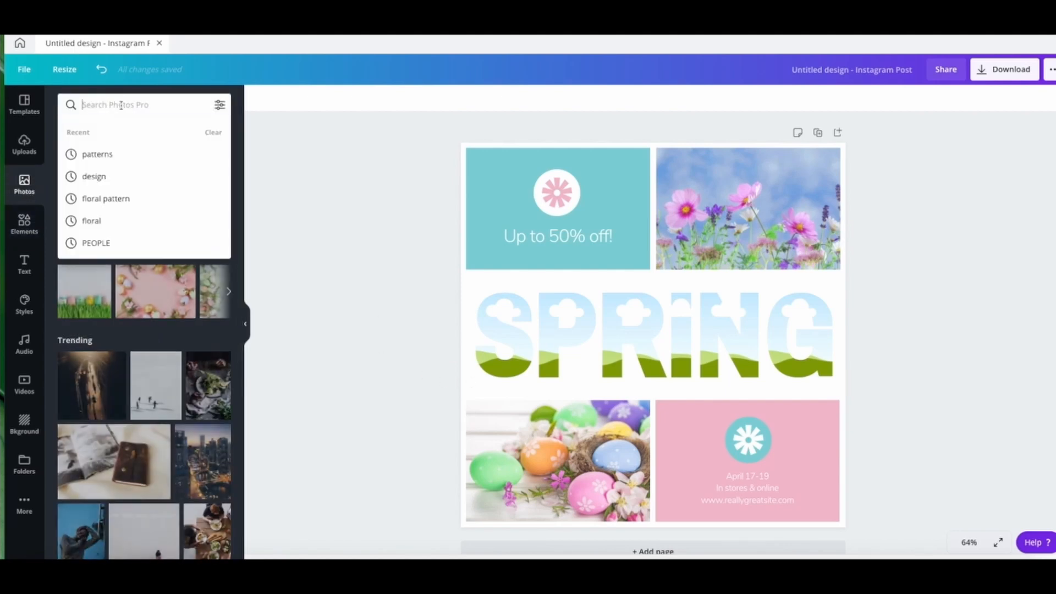
{"action": "type", "text": "flower"}
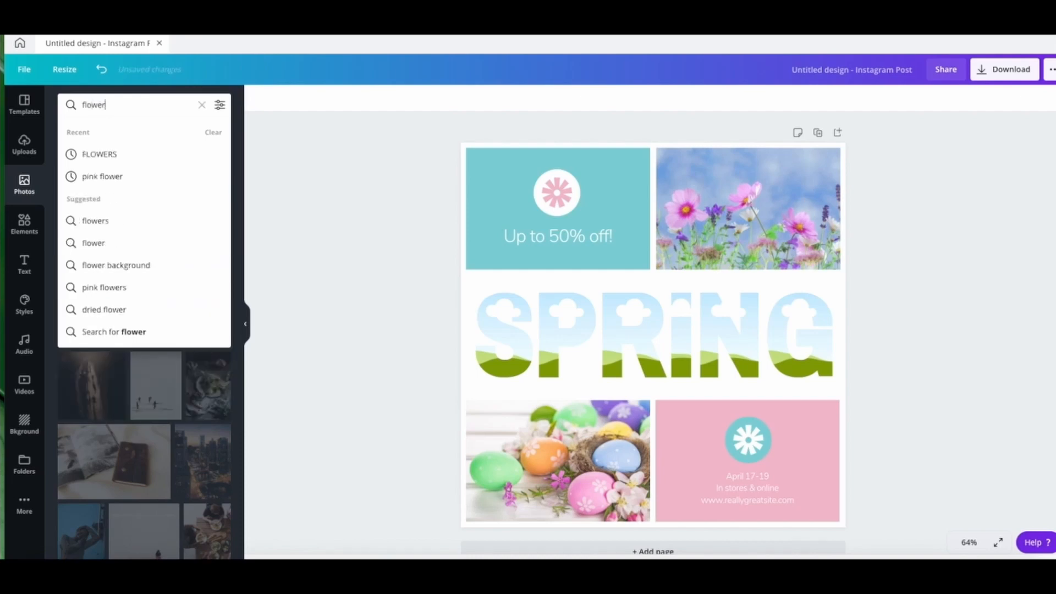
{"action": "key", "text": "Return"}
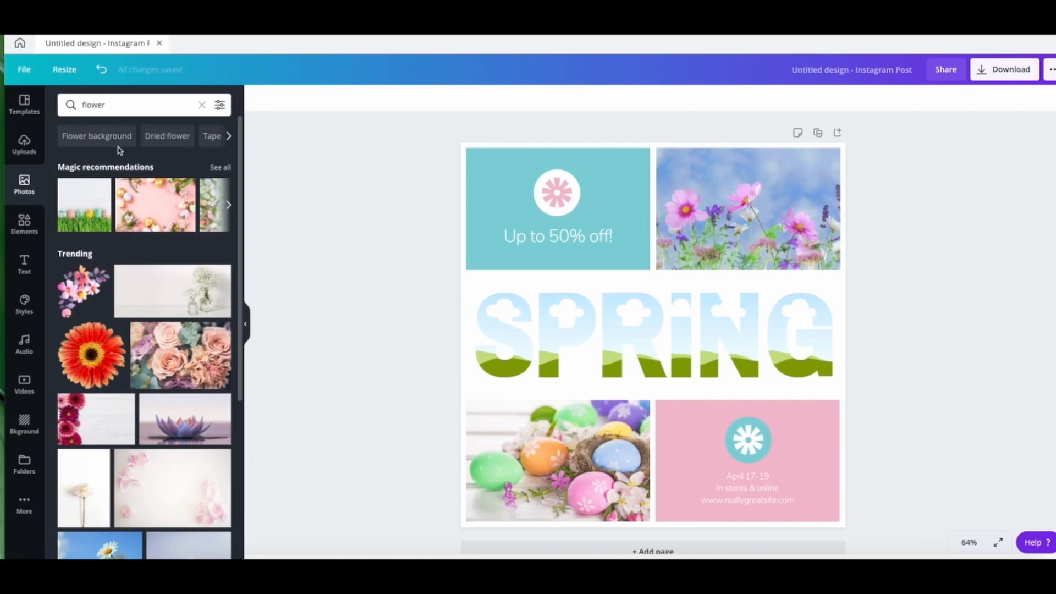
Fill the R frame with the pink heather photo and the S frame with the orange flowers on purple.
{"action": "left_click_drag", "start_coordinate": [240, 175], "coordinate": [234, 446]}
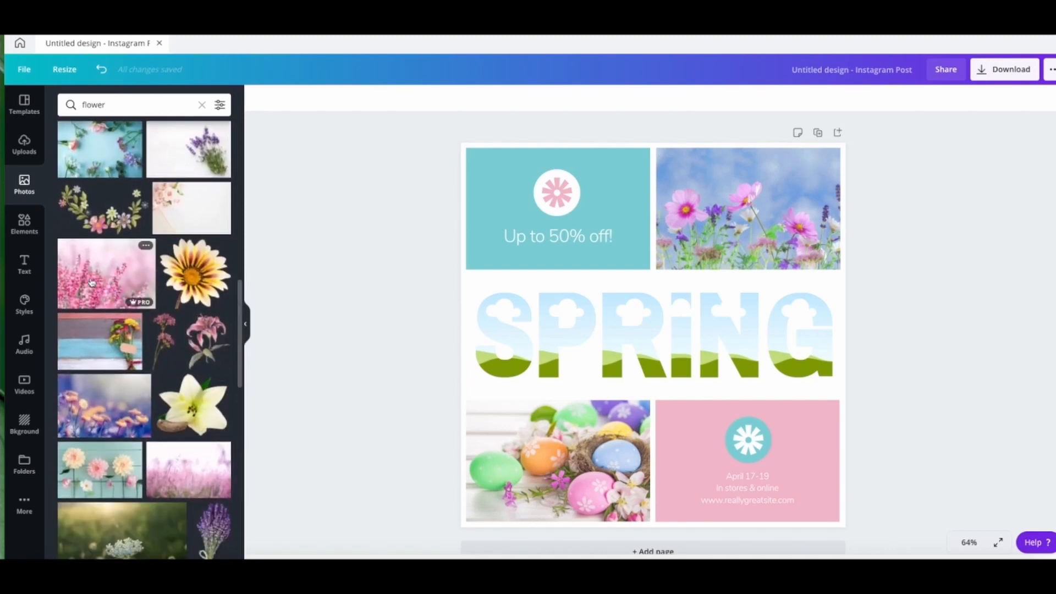
{"action": "left_click", "coordinate": [107, 273]}
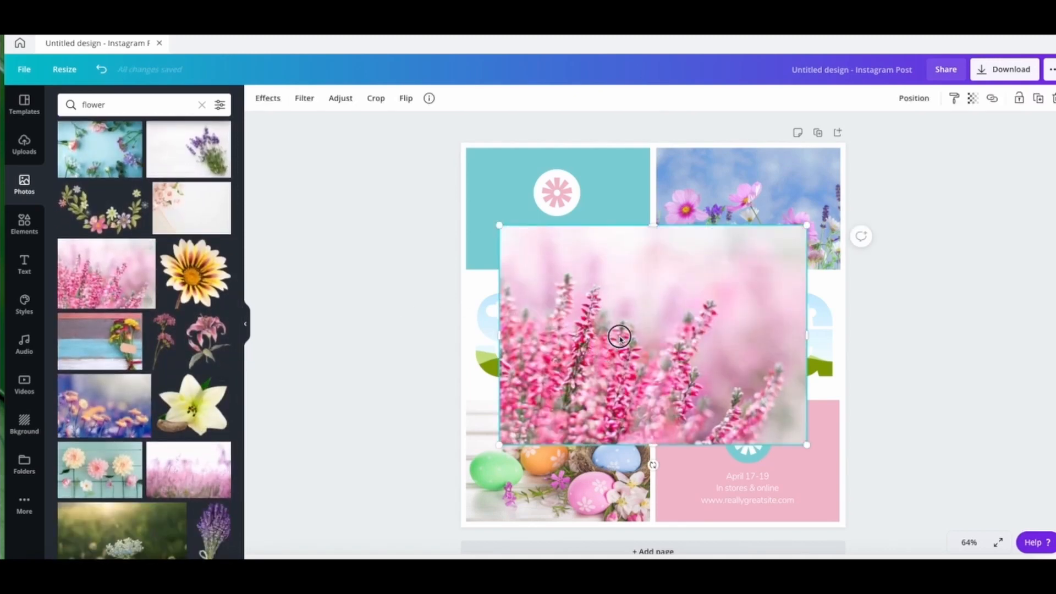
{"action": "left_click_drag", "start_coordinate": [599, 355], "coordinate": [637, 341]}
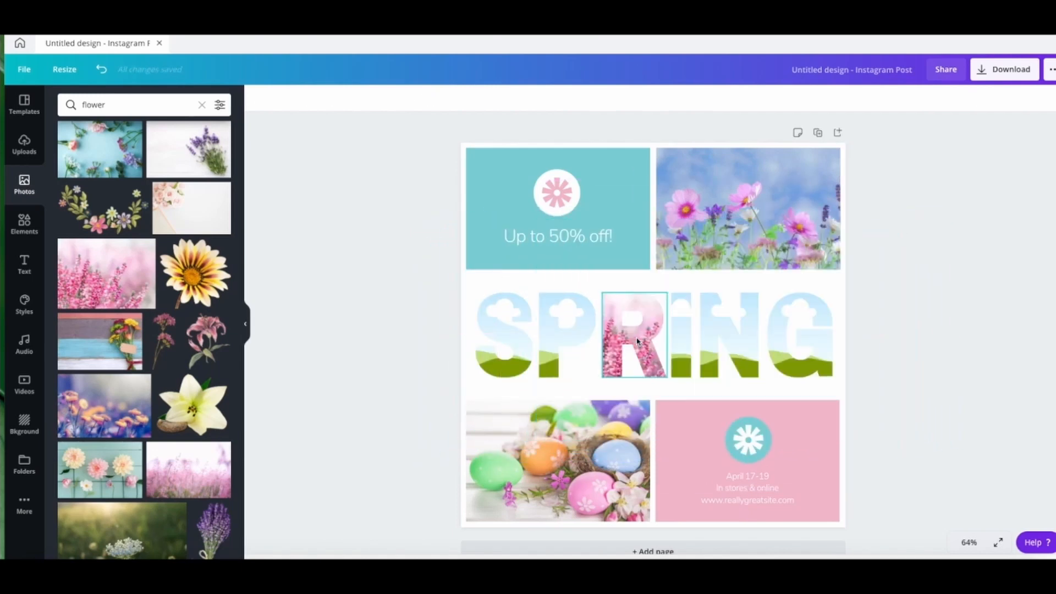
{"action": "left_click", "coordinate": [95, 414]}
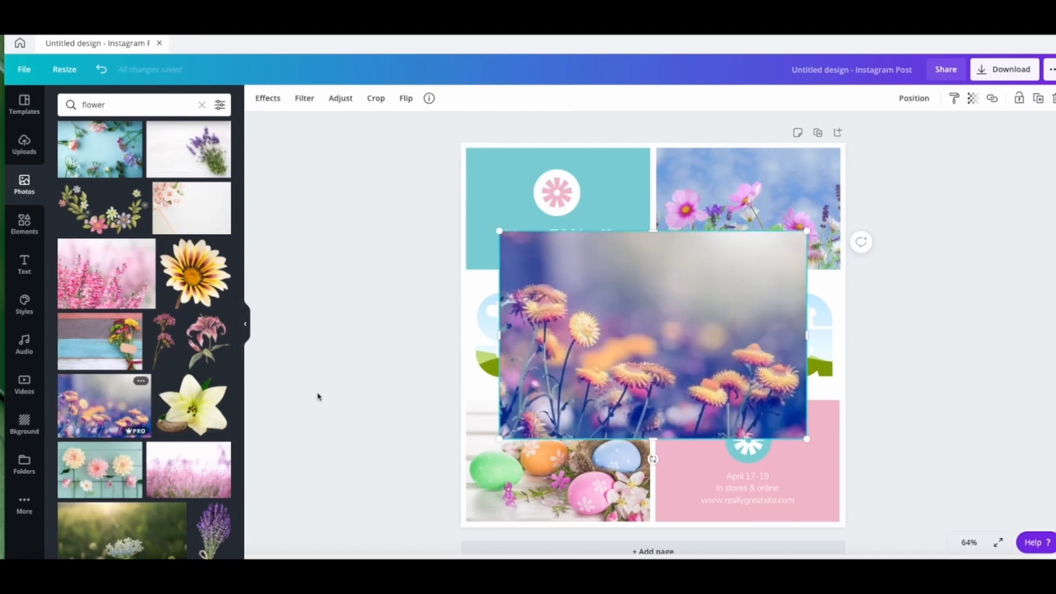
{"action": "left_click_drag", "start_coordinate": [614, 341], "coordinate": [499, 338]}
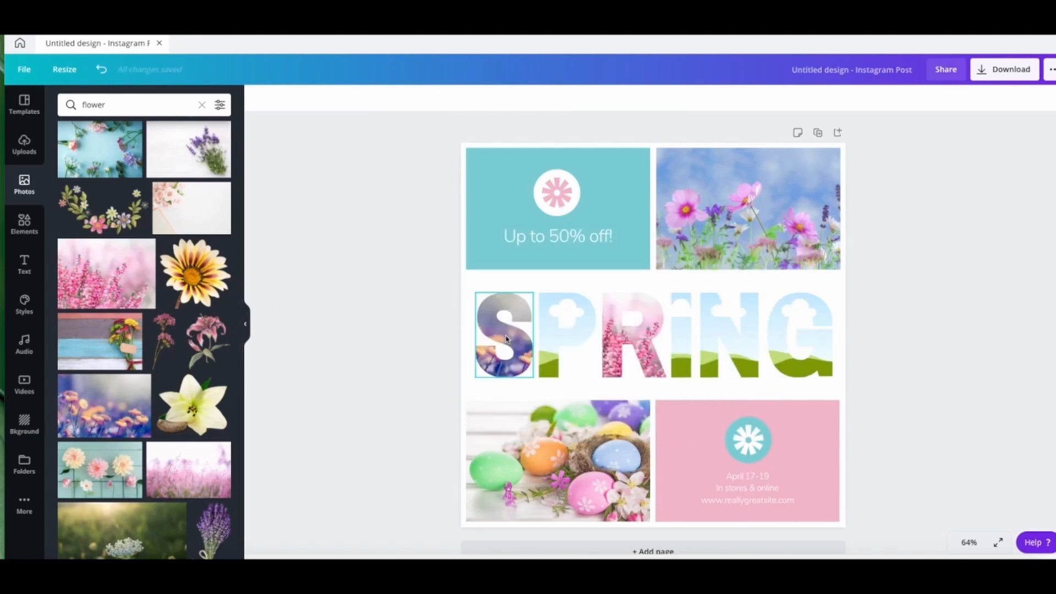
Fill the P frame with the photo of a white wildflower in a dark green meadow.
{"action": "scroll", "coordinate": [137, 408], "scroll_direction": "down", "scroll_amount": 3}
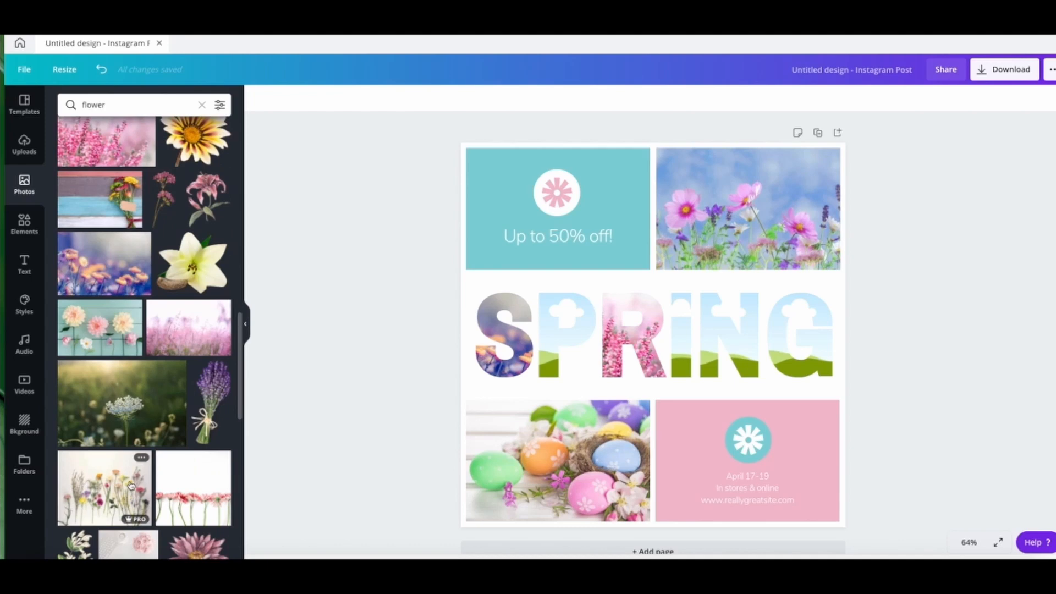
{"action": "left_click", "coordinate": [110, 408]}
{"action": "left_click_drag", "start_coordinate": [666, 333], "coordinate": [586, 324]}
Fill the N frame with the orange blossoms on dark foliage and the G frame with the dense pink rose photo.
{"action": "scroll", "coordinate": [138, 440], "scroll_direction": "down", "scroll_amount": 6}
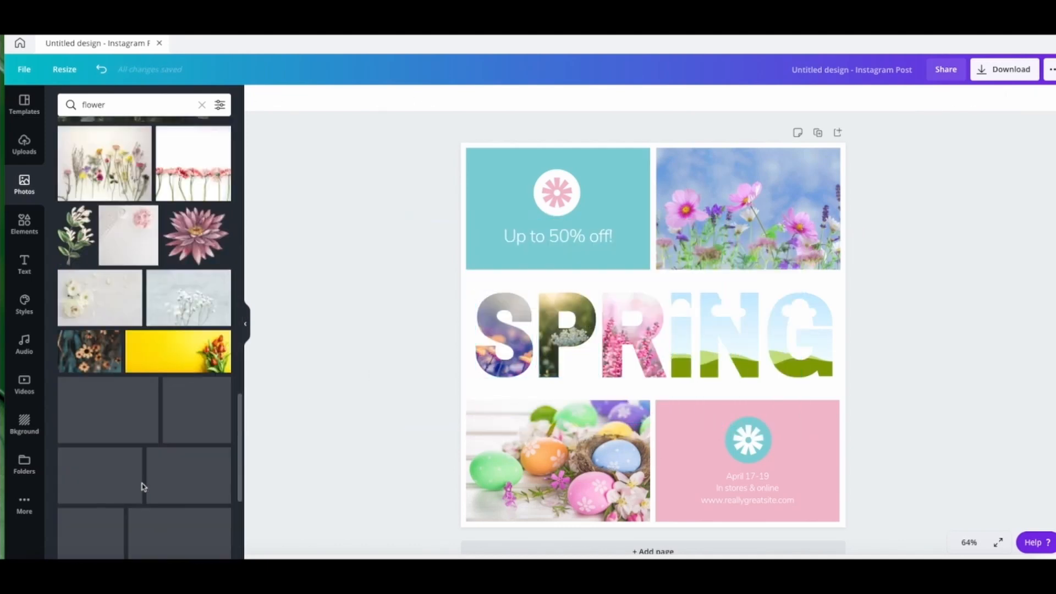
{"action": "left_click", "coordinate": [101, 358]}
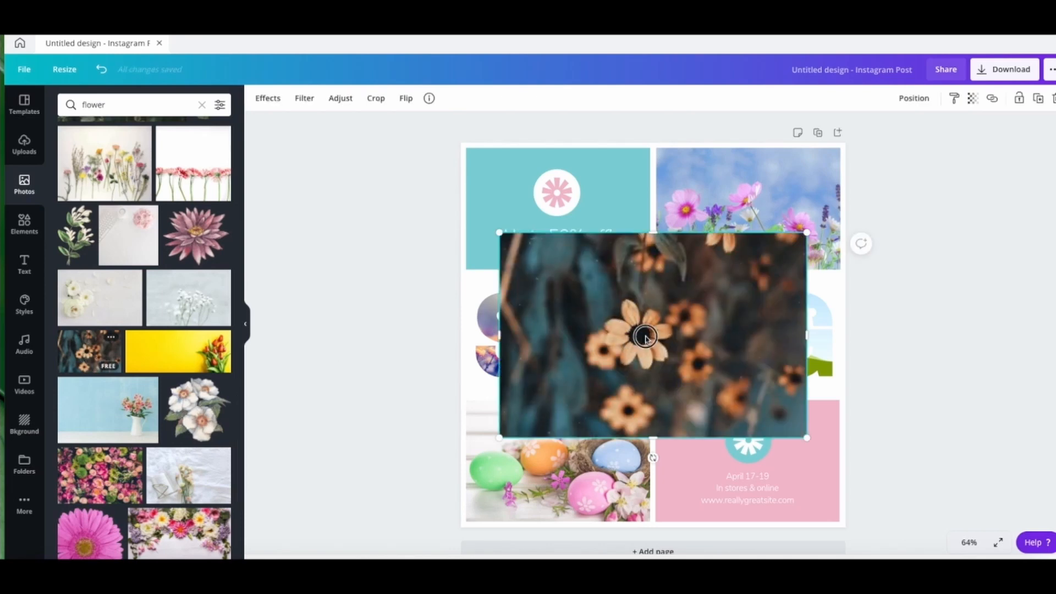
{"action": "left_click_drag", "start_coordinate": [645, 337], "coordinate": [727, 331]}
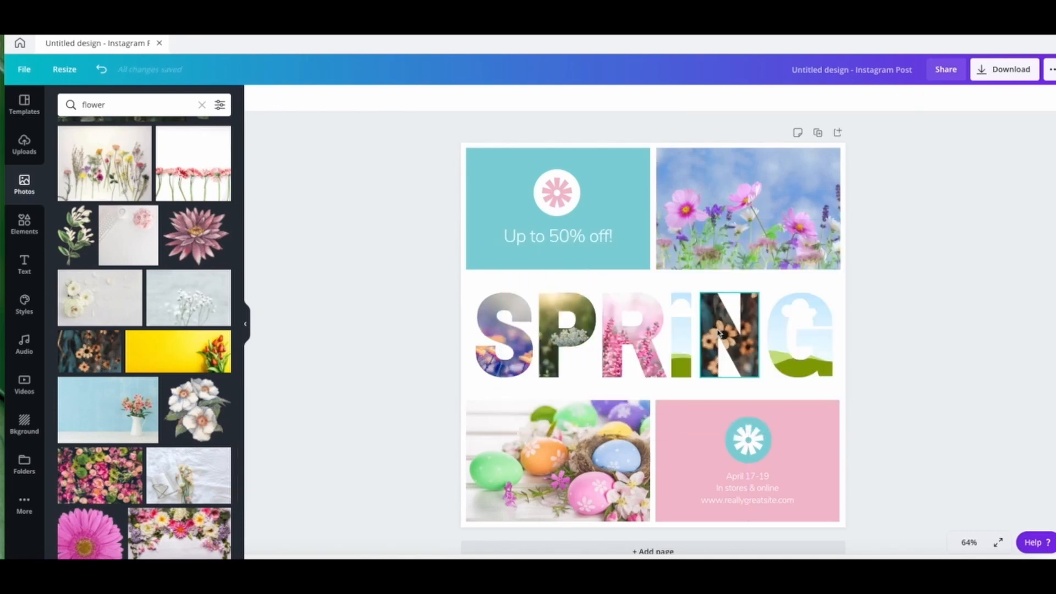
{"action": "left_click", "coordinate": [104, 480]}
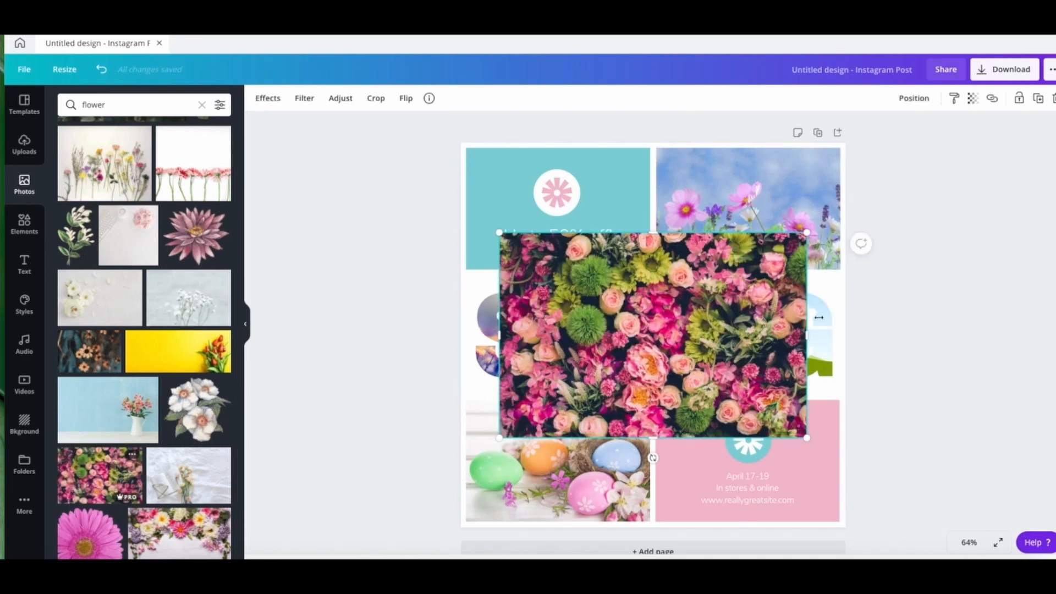
{"action": "left_click_drag", "start_coordinate": [737, 349], "coordinate": [792, 354]}
Find the close-up photo of purple blossoms further down the flower results and fill the I frame with it.
{"action": "scroll", "coordinate": [160, 518], "scroll_direction": "down", "scroll_amount": 1}
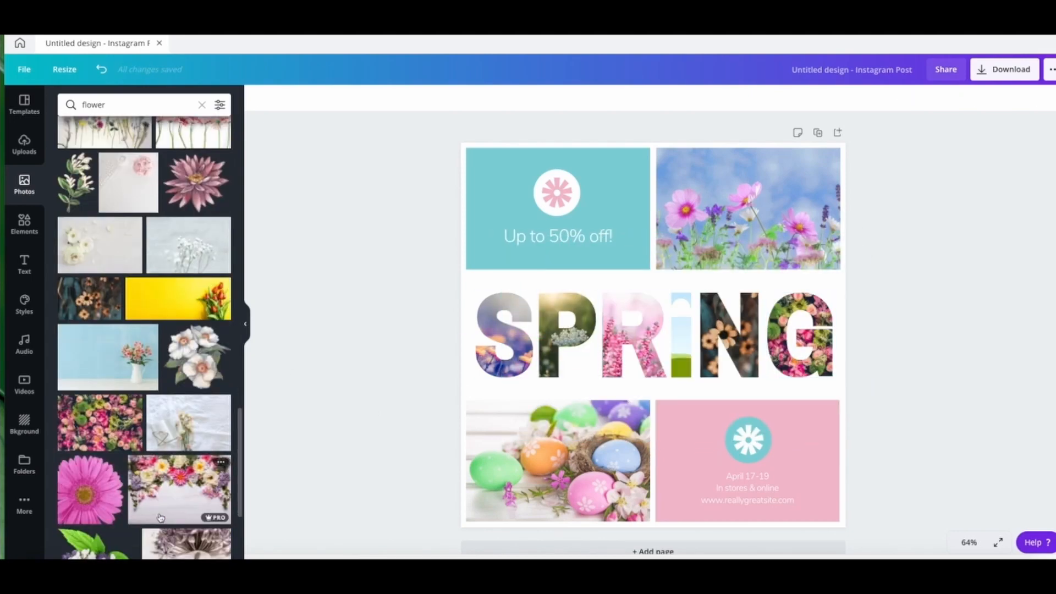
{"action": "scroll", "coordinate": [154, 517], "scroll_direction": "up", "scroll_amount": 4}
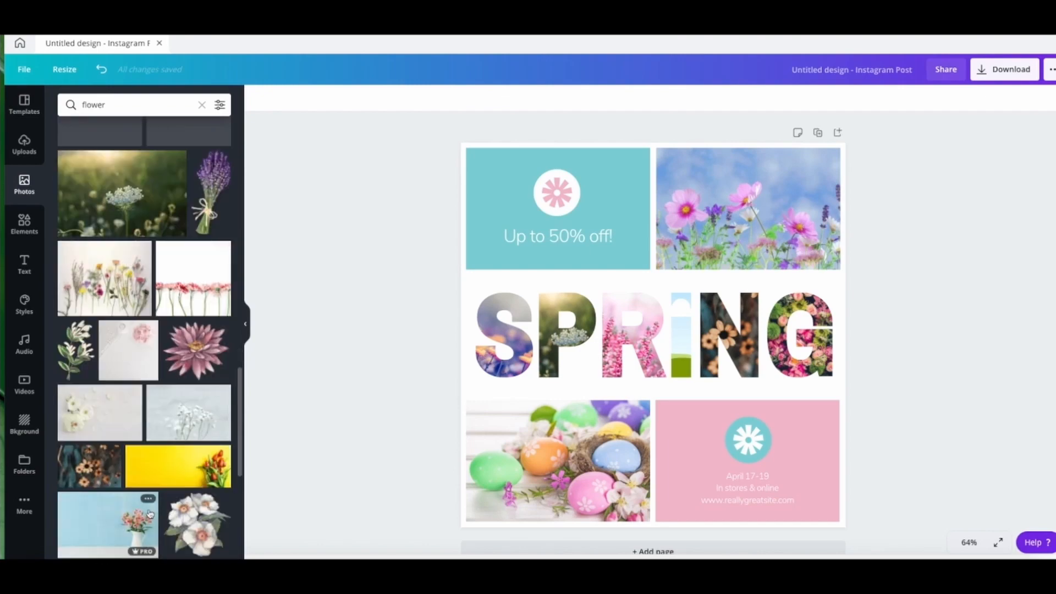
{"action": "scroll", "coordinate": [156, 468], "scroll_direction": "down", "scroll_amount": 6}
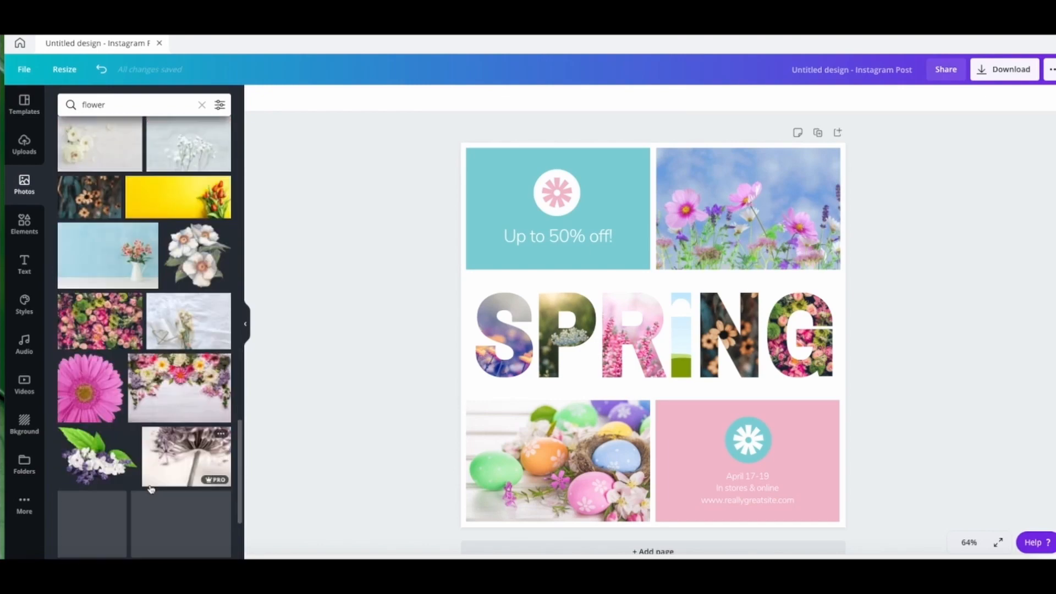
{"action": "scroll", "coordinate": [147, 490], "scroll_direction": "down", "scroll_amount": 7}
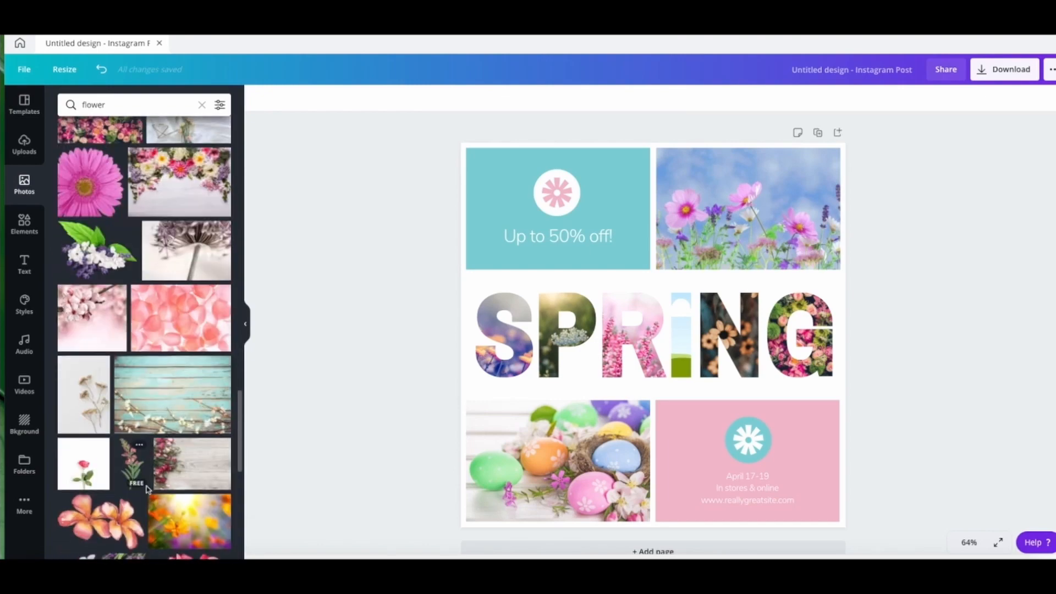
{"action": "scroll", "coordinate": [147, 490], "scroll_direction": "down", "scroll_amount": 6}
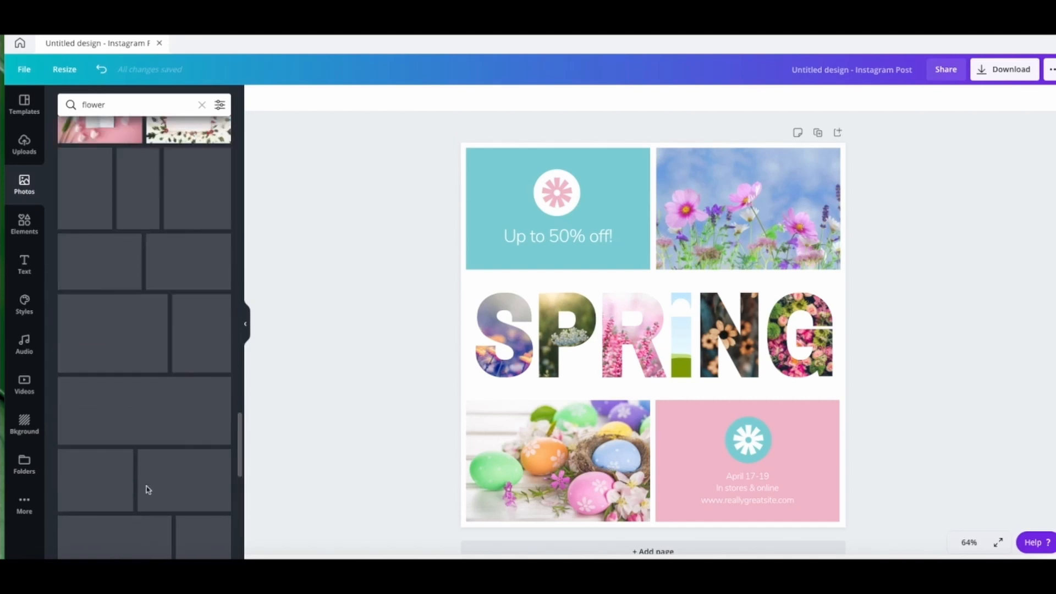
{"action": "left_click", "coordinate": [114, 342]}
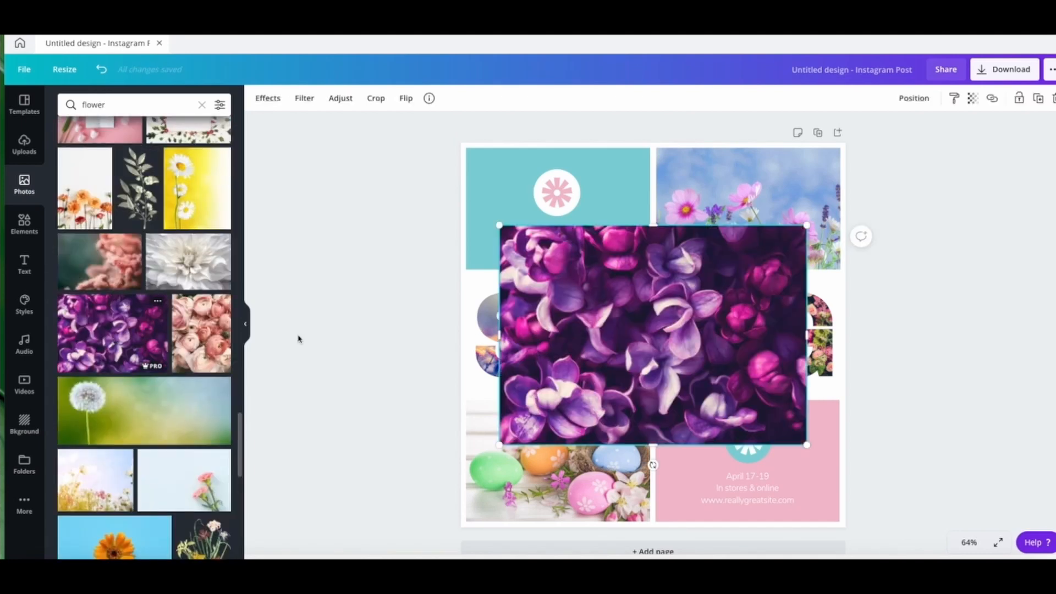
{"action": "left_click_drag", "start_coordinate": [674, 326], "coordinate": [676, 351]}
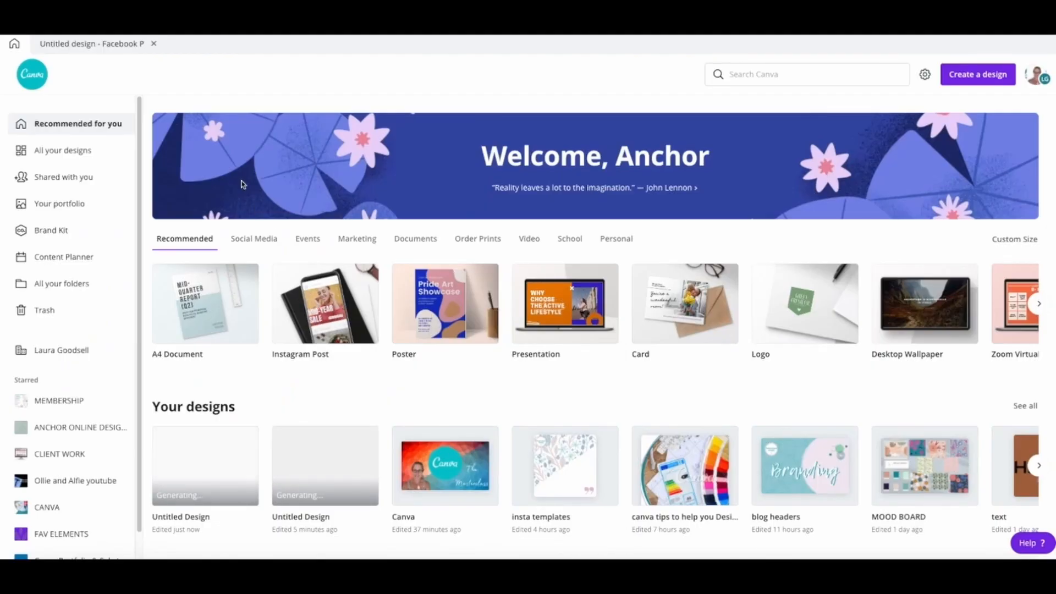
Return to the untitled Facebook post design with the nature photo results.
{"action": "left_click", "coordinate": [64, 49]}
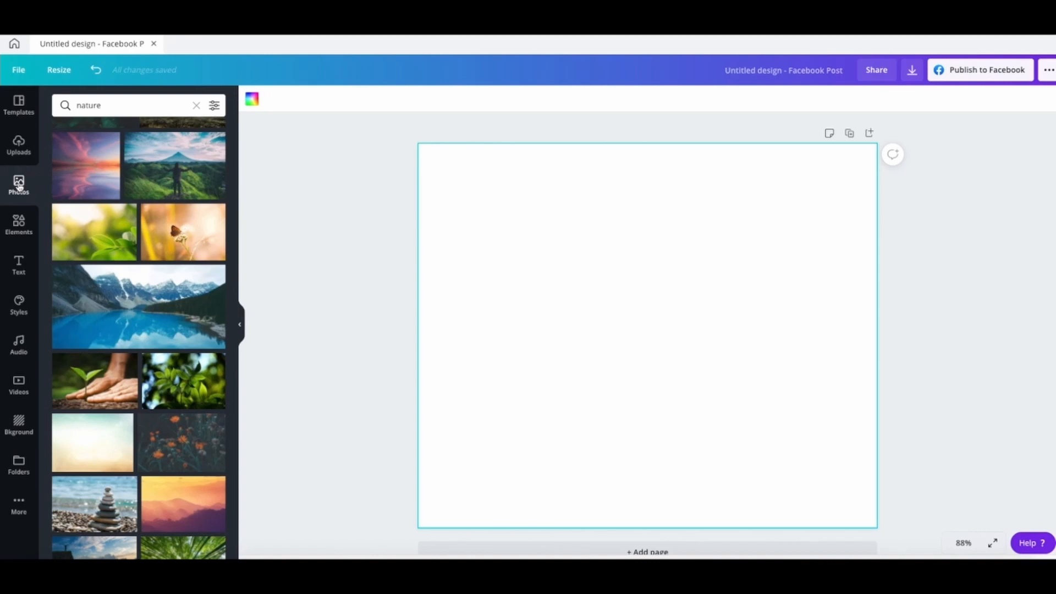
{"action": "left_click", "coordinate": [62, 106]}
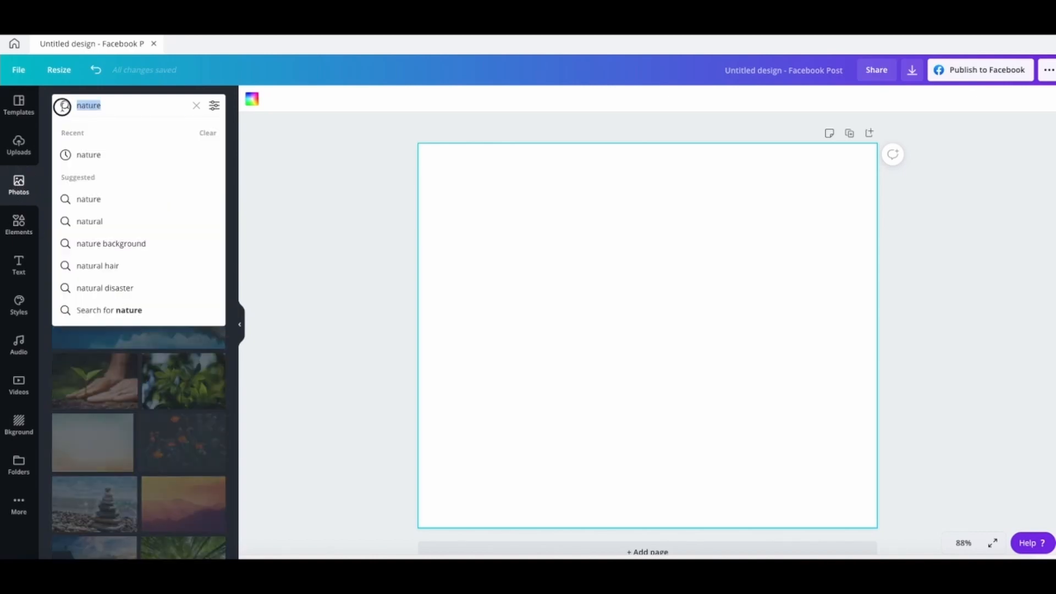
{"action": "left_click", "coordinate": [133, 109]}
{"action": "left_click", "coordinate": [269, 245]}
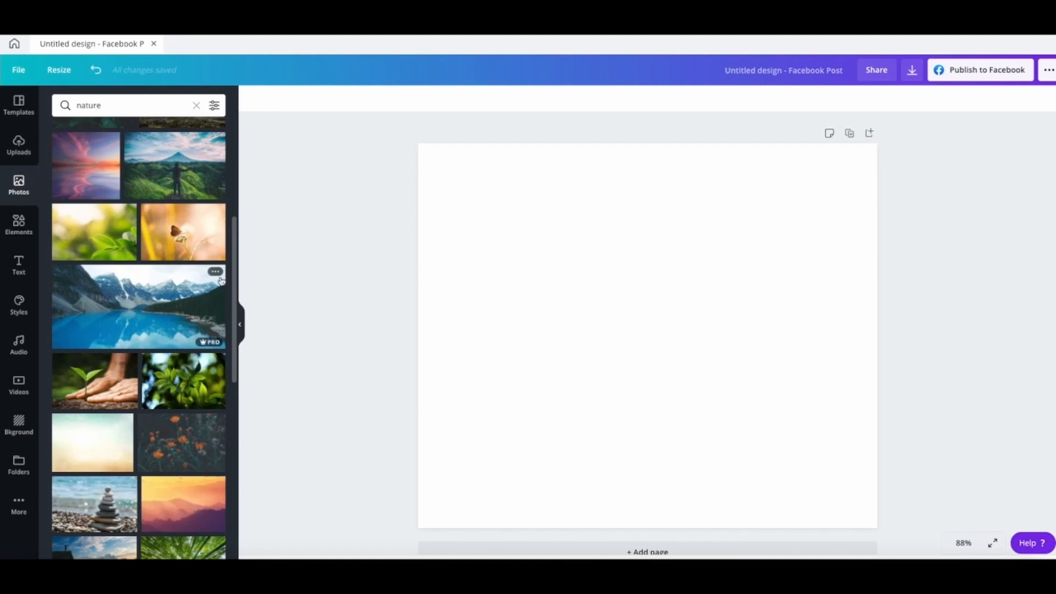
Find the photo of a baby and a white dog sitting in grass among the nature photos and add it to the page.
{"action": "left_click_drag", "start_coordinate": [235, 264], "coordinate": [241, 102]}
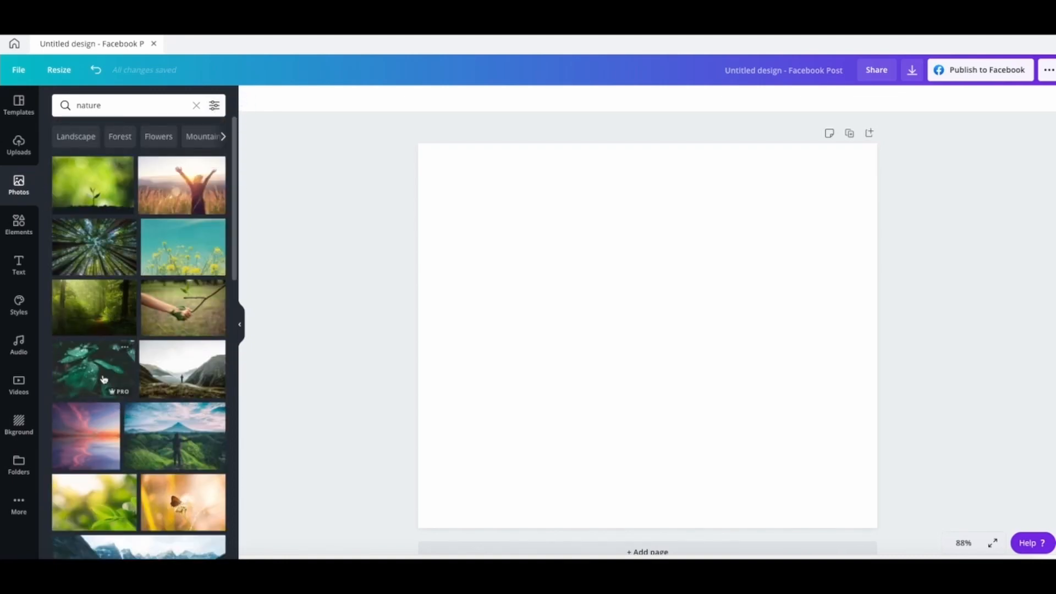
{"action": "scroll", "coordinate": [134, 412], "scroll_direction": "down", "scroll_amount": 6}
{"action": "scroll", "coordinate": [134, 412], "scroll_direction": "down", "scroll_amount": 5}
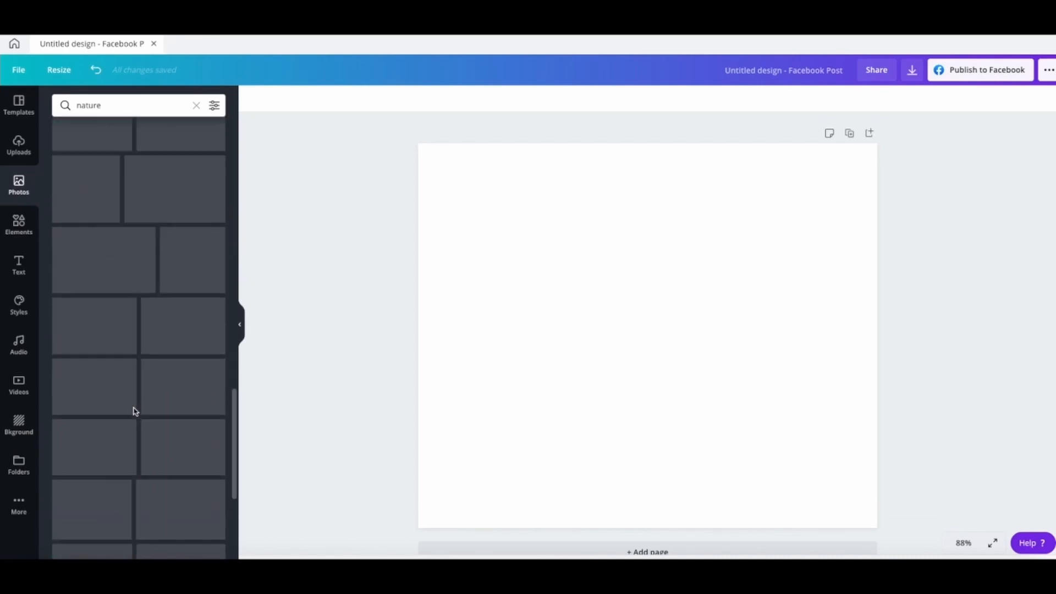
{"action": "scroll", "coordinate": [115, 396], "scroll_direction": "down", "scroll_amount": 5}
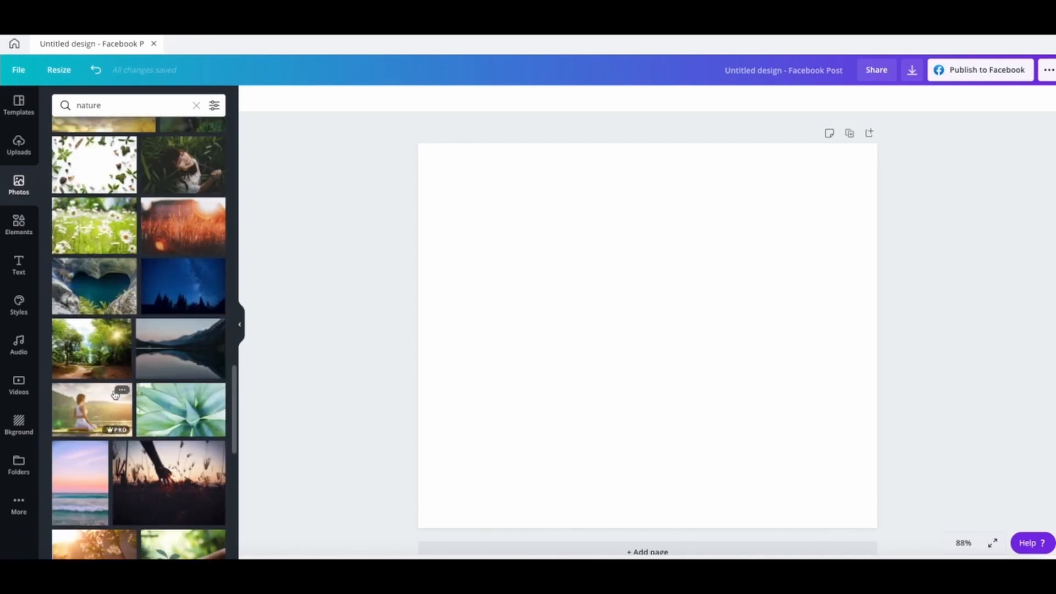
{"action": "scroll", "coordinate": [113, 408], "scroll_direction": "down", "scroll_amount": 8}
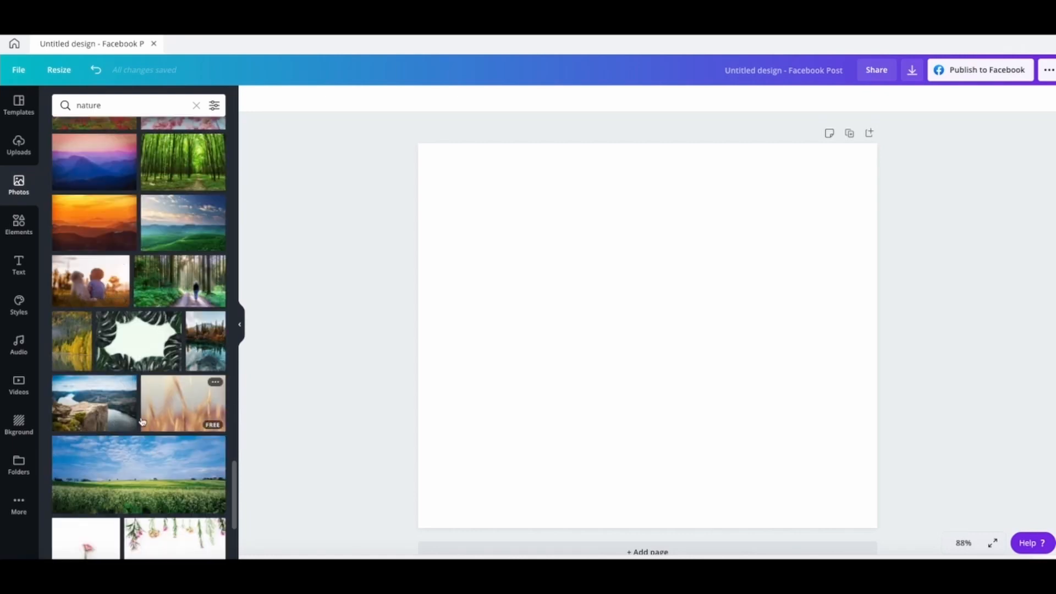
{"action": "scroll", "coordinate": [140, 420], "scroll_direction": "down", "scroll_amount": 1}
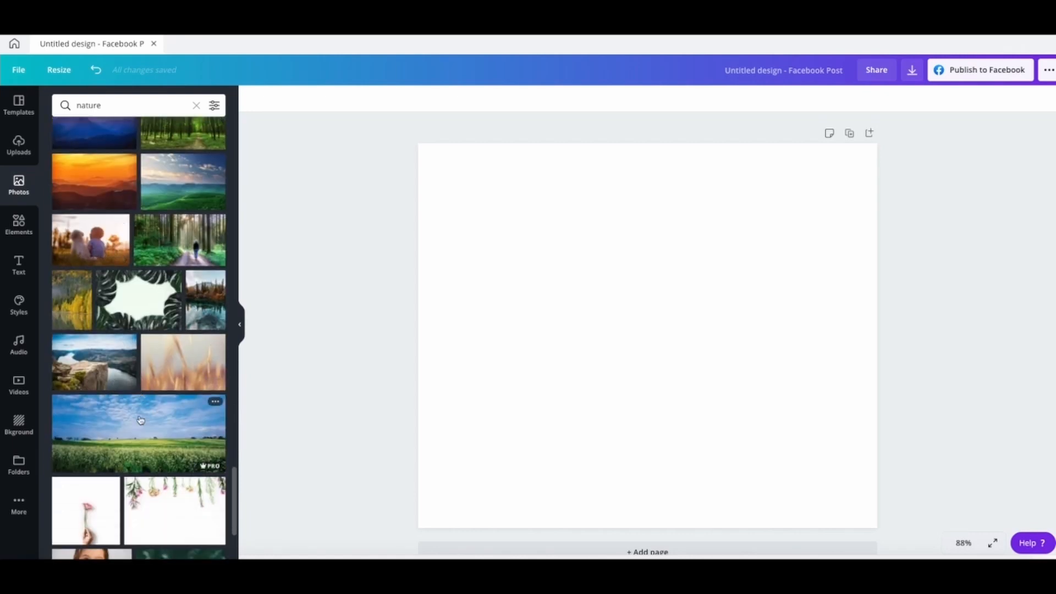
{"action": "left_click", "coordinate": [91, 245]}
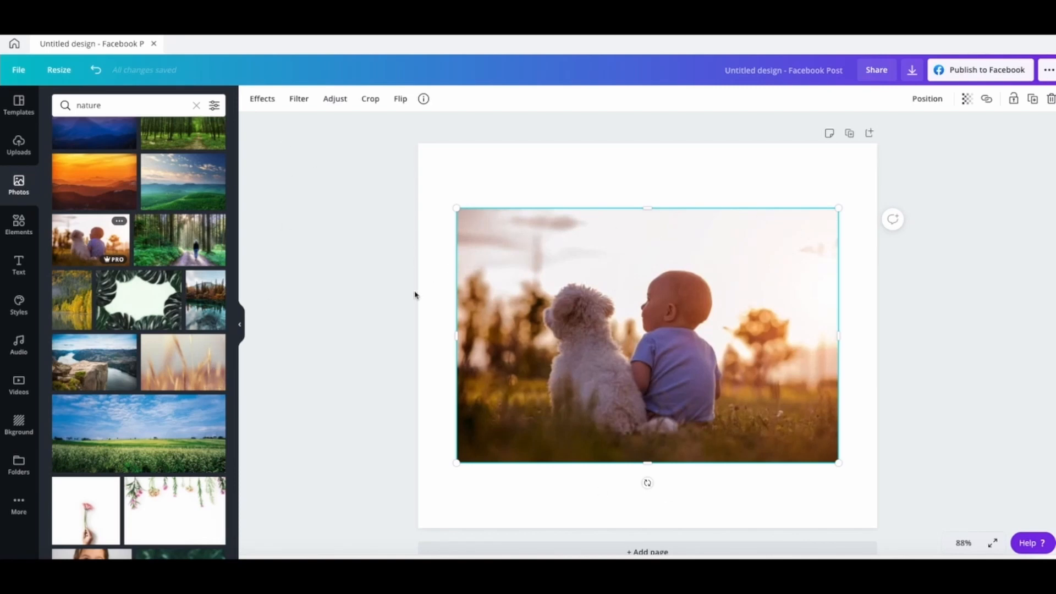
{"action": "left_click", "coordinate": [368, 331]}
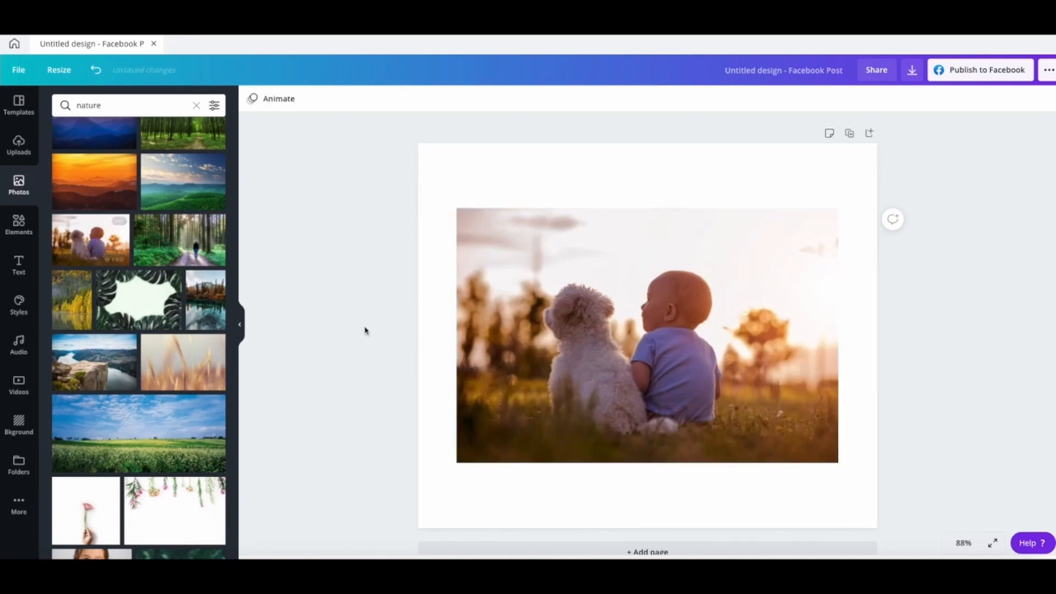
Try the Epic and Solar filters on the baby-and-dog photo, varying the filter intensity.
{"action": "left_click", "coordinate": [527, 317]}
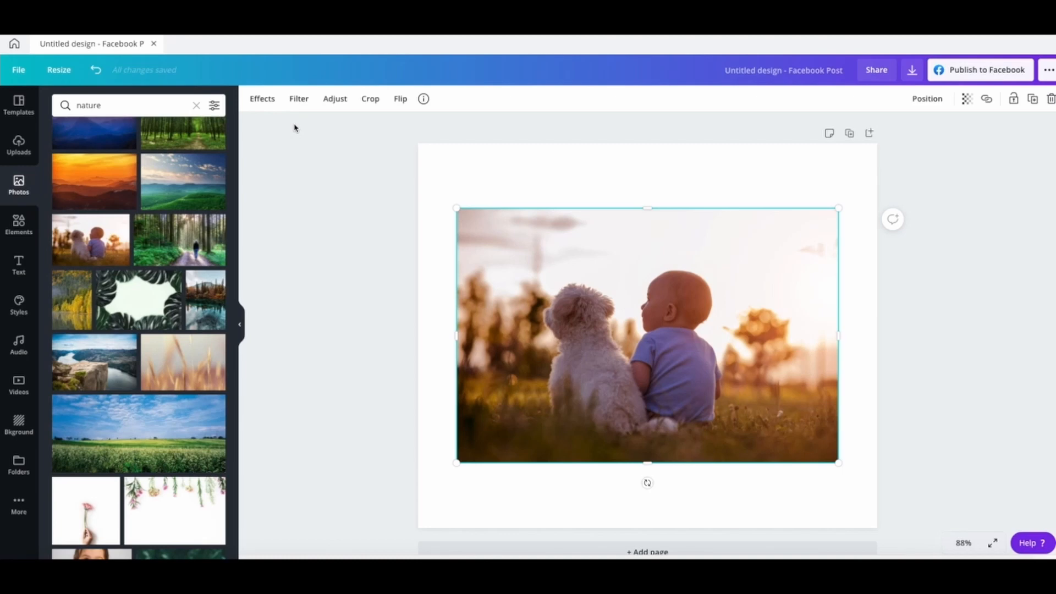
{"action": "left_click", "coordinate": [298, 100]}
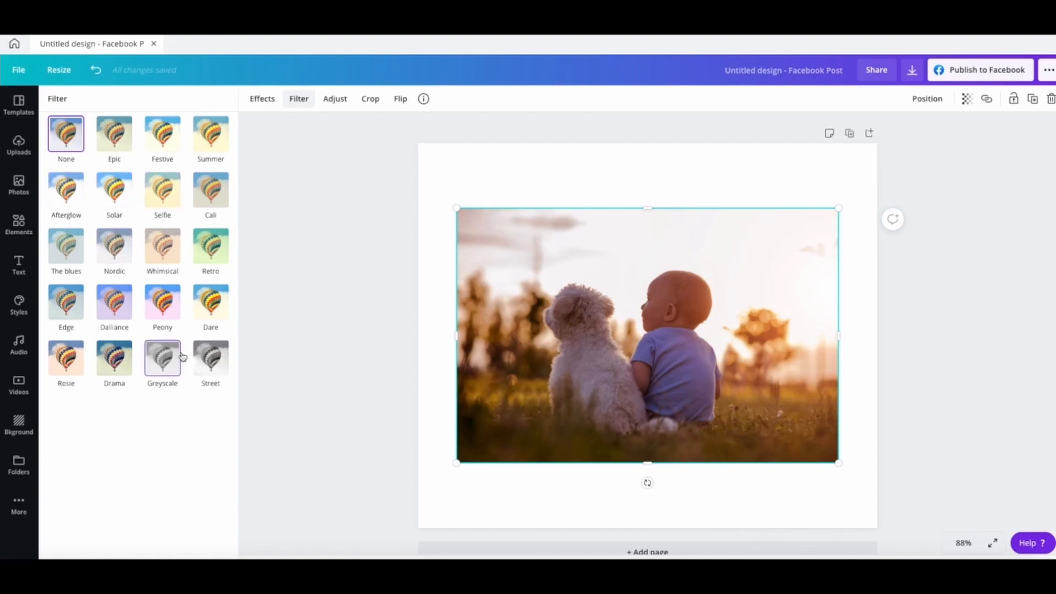
{"action": "left_click", "coordinate": [119, 135]}
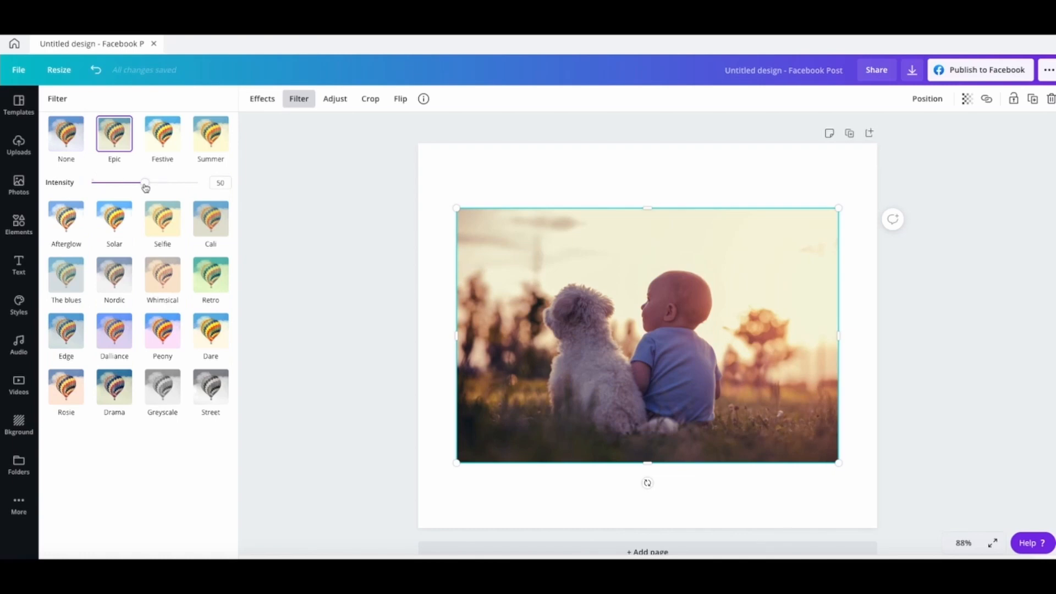
{"action": "mouse_move", "coordinate": [145, 188]}
{"action": "left_mouse_down"}
{"action": "mouse_move", "coordinate": [98, 186]}
{"action": "mouse_move", "coordinate": [196, 187]}
{"action": "mouse_move", "coordinate": [88, 190]}
{"action": "mouse_move", "coordinate": [188, 187]}
{"action": "mouse_move", "coordinate": [144, 187]}
{"action": "left_mouse_up"}
{"action": "left_click", "coordinate": [114, 219]}
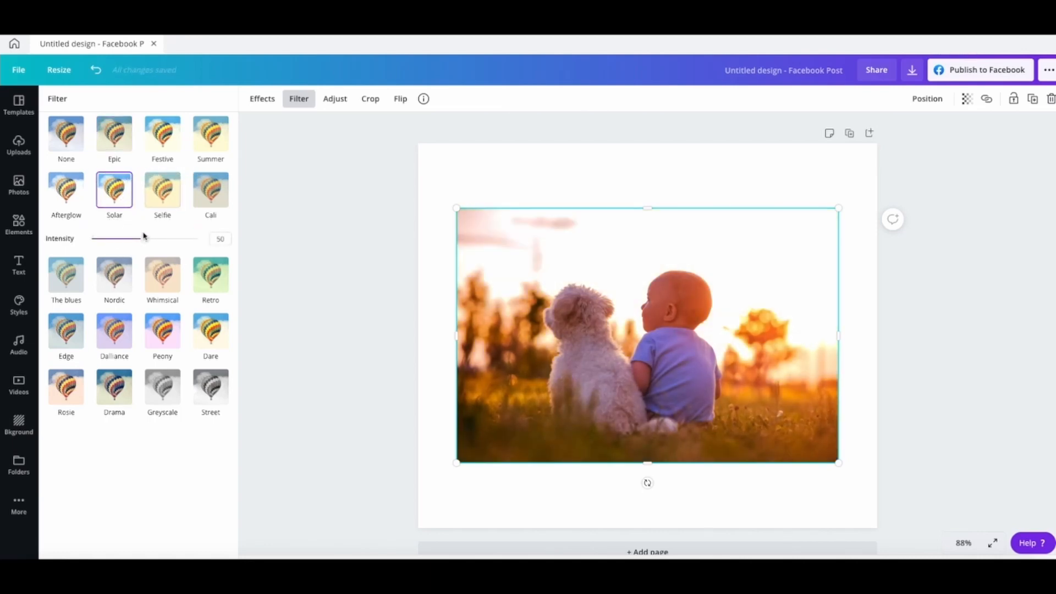
{"action": "left_click_drag", "start_coordinate": [144, 237], "coordinate": [91, 238]}
Try the Whimsical filter at intensity 28, and the Dalliance filter at a reduced intensity.
{"action": "left_click", "coordinate": [162, 281]}
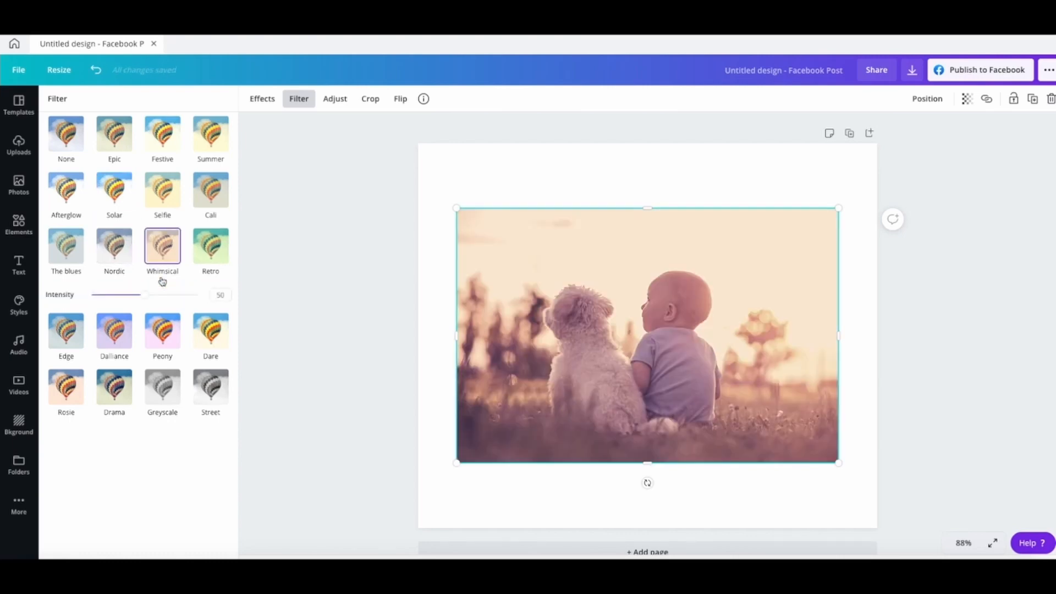
{"action": "left_click_drag", "start_coordinate": [148, 297], "coordinate": [121, 294]}
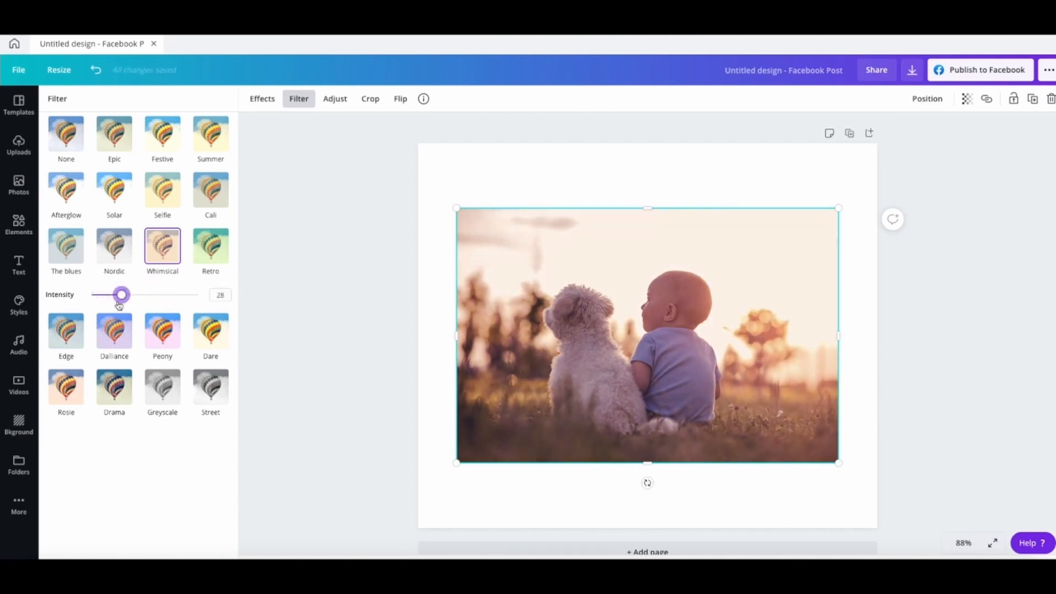
{"action": "left_click", "coordinate": [110, 333]}
{"action": "left_click_drag", "start_coordinate": [146, 356], "coordinate": [111, 351]}
Try the black-and-white Greyscale and Street filters on the photo with the intensity raised to 79.
{"action": "left_click", "coordinate": [163, 392]}
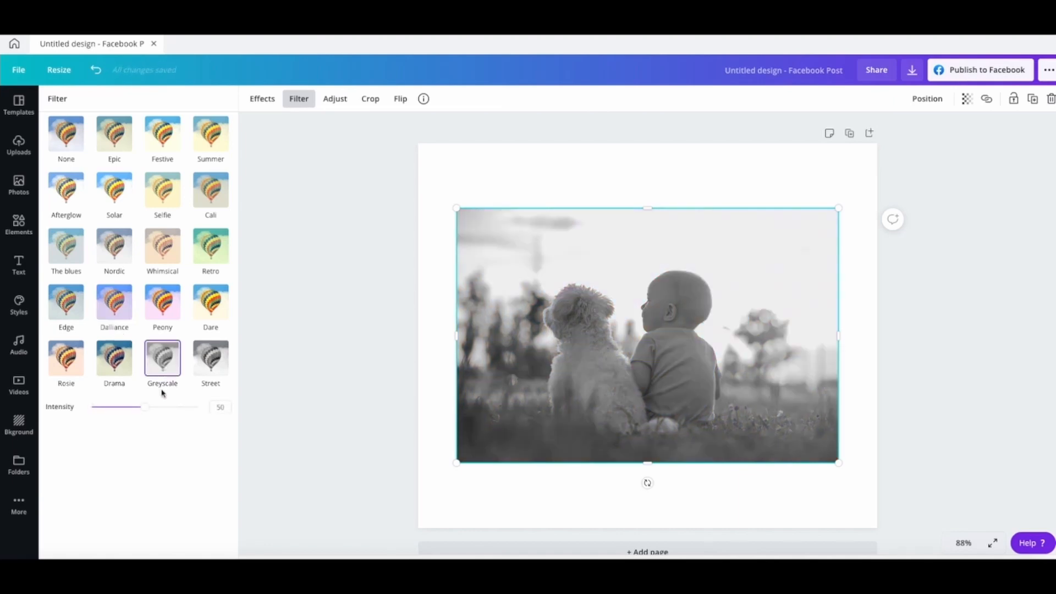
{"action": "left_click_drag", "start_coordinate": [144, 408], "coordinate": [176, 407]}
{"action": "left_click", "coordinate": [209, 364]}
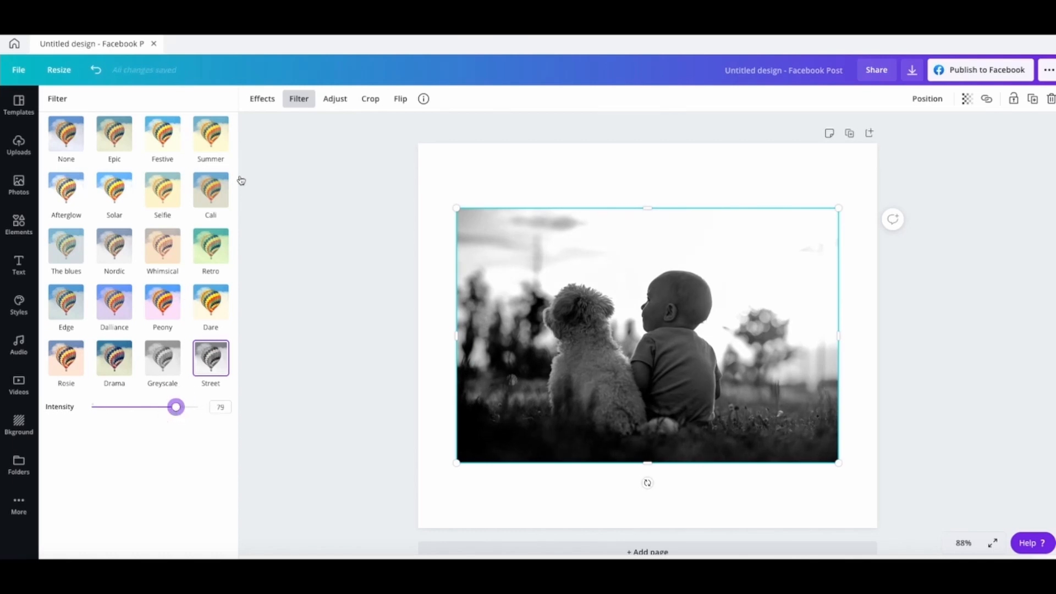
Set the Street-filtered photo's brightness and contrast to 0, and reset its filter to None.
{"action": "left_click", "coordinate": [336, 99]}
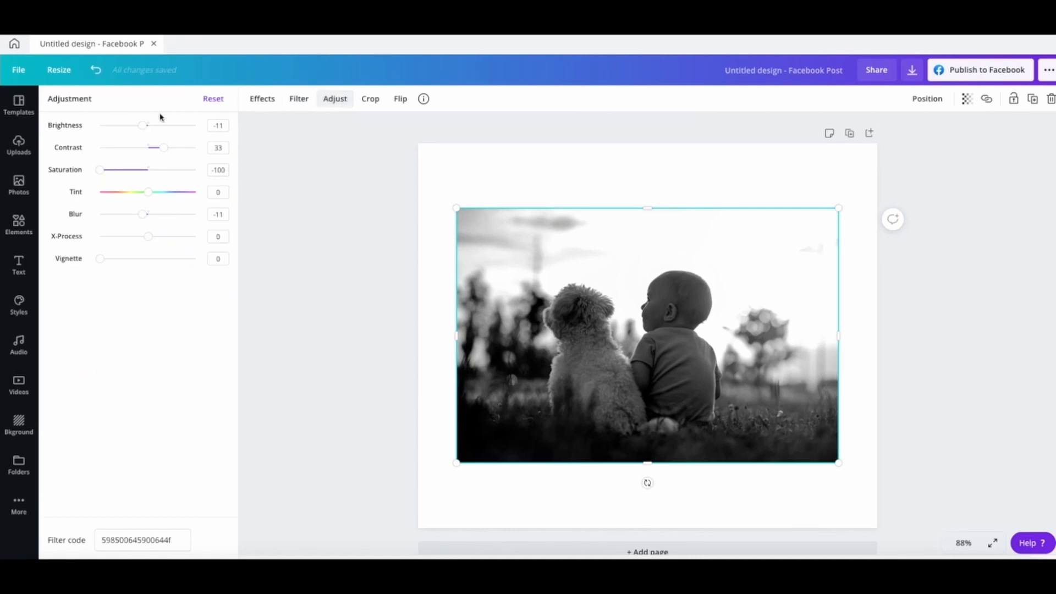
{"action": "mouse_move", "coordinate": [144, 129]}
{"action": "left_mouse_down"}
{"action": "mouse_move", "coordinate": [113, 127]}
{"action": "mouse_move", "coordinate": [172, 128]}
{"action": "mouse_move", "coordinate": [147, 126]}
{"action": "mouse_move", "coordinate": [175, 146]}
{"action": "mouse_move", "coordinate": [133, 149]}
{"action": "mouse_move", "coordinate": [150, 149]}
{"action": "left_mouse_up"}
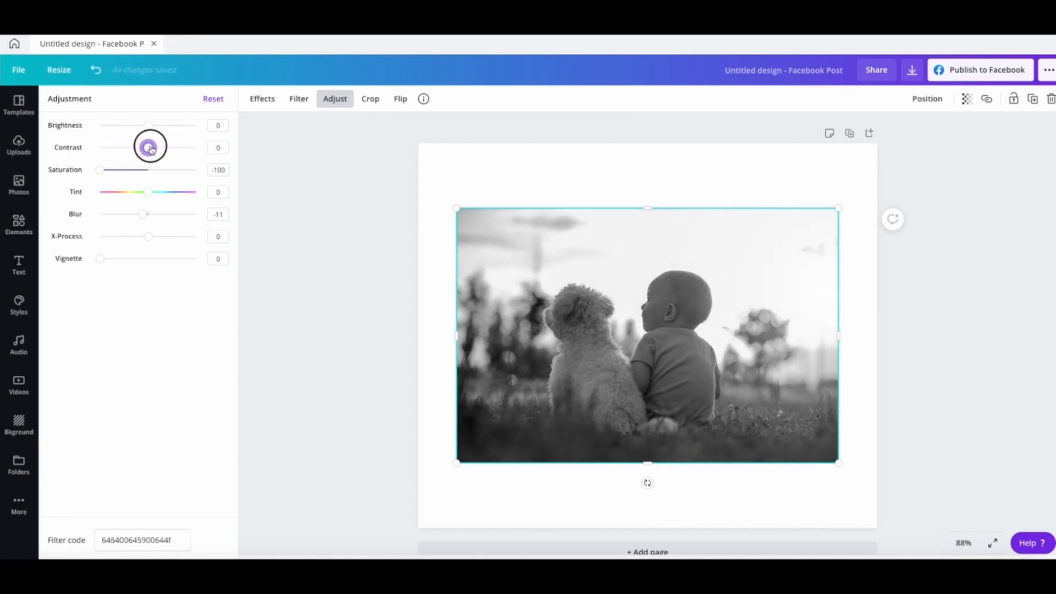
{"action": "left_click", "coordinate": [299, 99]}
{"action": "left_click", "coordinate": [69, 141]}
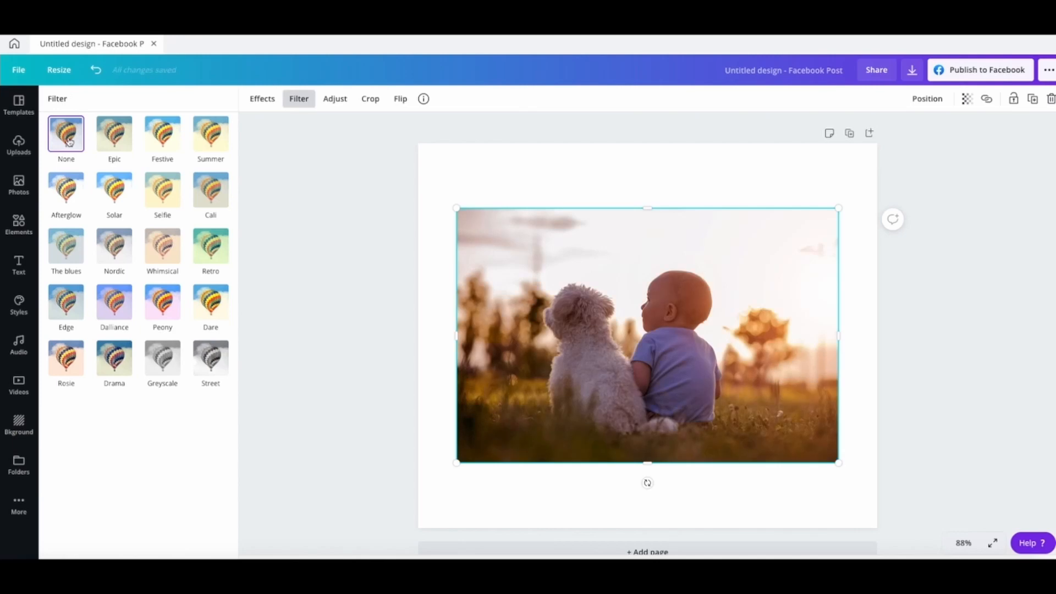
Adjust the photo with Tint at 1 and Vignette at 46, keeping saturation and X-Process at 0.
{"action": "left_click", "coordinate": [326, 101]}
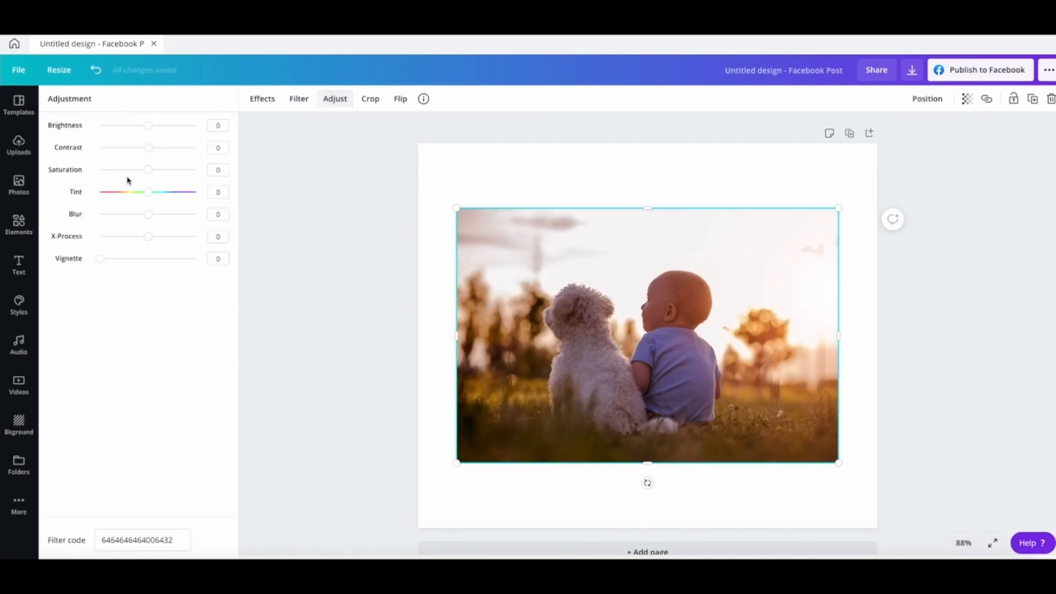
{"action": "mouse_move", "coordinate": [150, 175]}
{"action": "left_mouse_down"}
{"action": "mouse_move", "coordinate": [127, 172]}
{"action": "mouse_move", "coordinate": [170, 170]}
{"action": "mouse_move", "coordinate": [149, 171]}
{"action": "mouse_move", "coordinate": [134, 191]}
{"action": "mouse_move", "coordinate": [170, 191]}
{"action": "mouse_move", "coordinate": [118, 214]}
{"action": "mouse_move", "coordinate": [170, 213]}
{"action": "mouse_move", "coordinate": [148, 214]}
{"action": "mouse_move", "coordinate": [149, 192]}
{"action": "left_mouse_up"}
{"action": "left_click", "coordinate": [147, 192]}
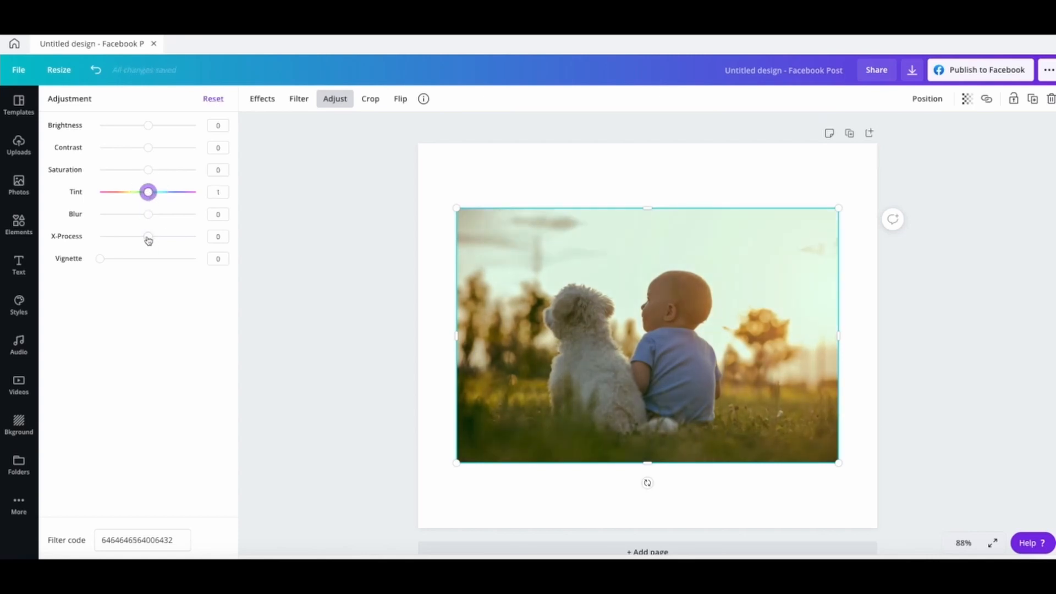
{"action": "left_click_drag", "start_coordinate": [149, 240], "coordinate": [203, 258]}
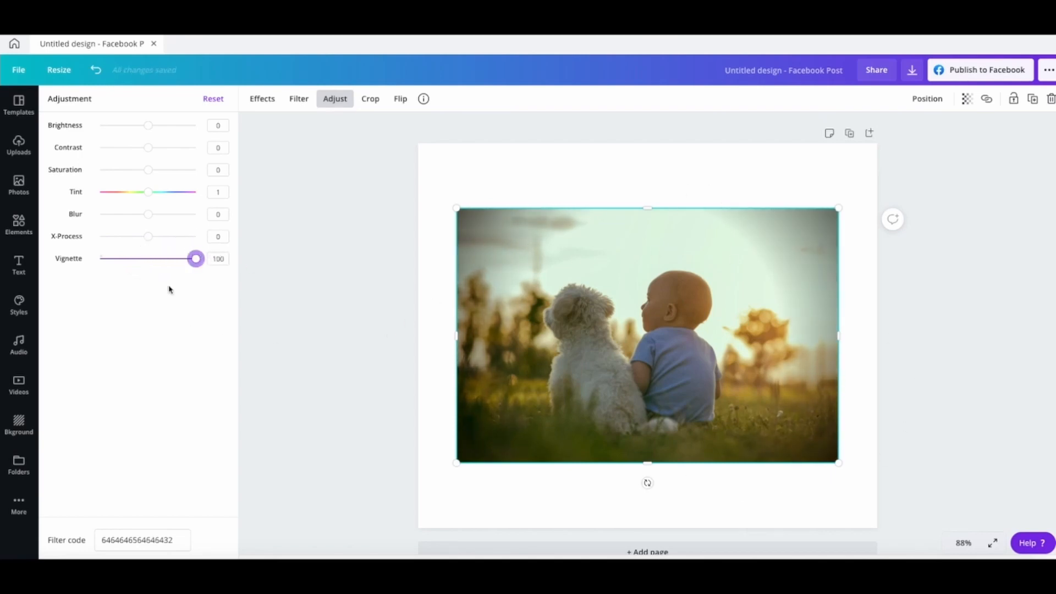
{"action": "left_click_drag", "start_coordinate": [197, 262], "coordinate": [145, 262]}
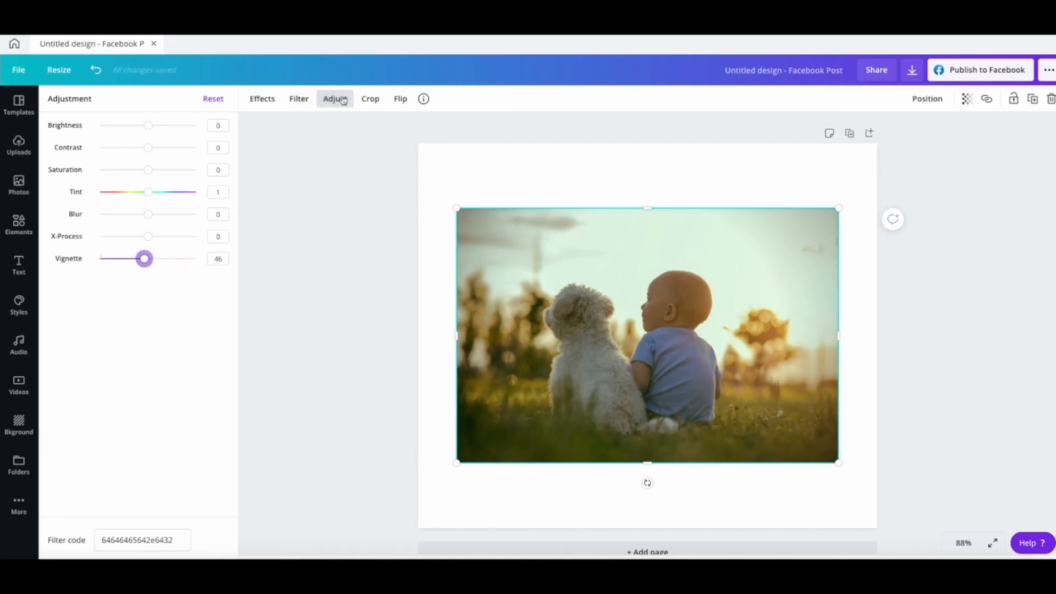
Crop the photo closely around the dog and baby, repositioning the image so both are centred in the crop.
{"action": "left_click", "coordinate": [371, 100]}
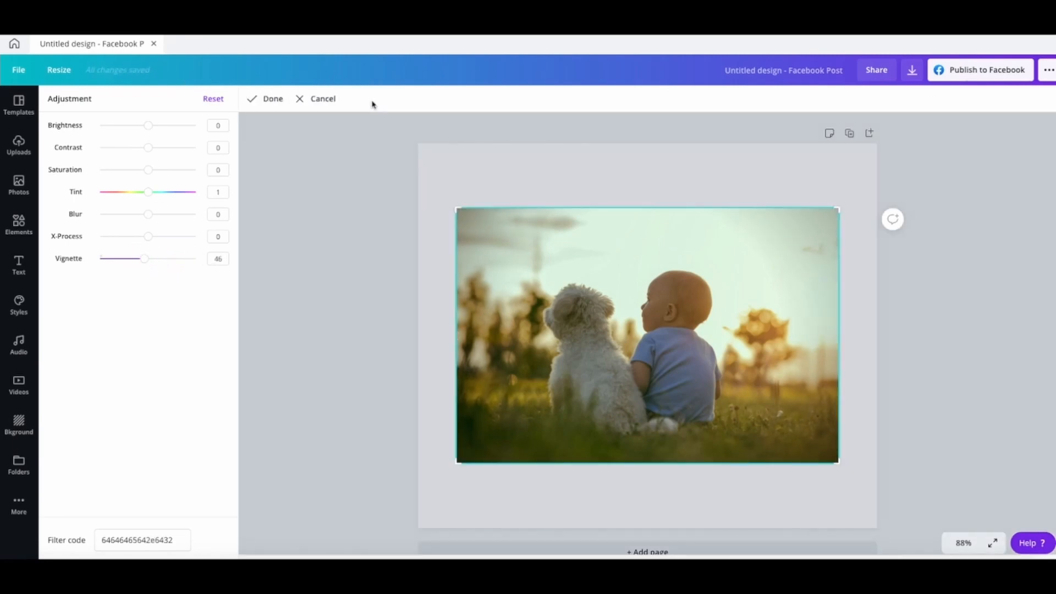
{"action": "left_click_drag", "start_coordinate": [480, 230], "coordinate": [528, 254]}
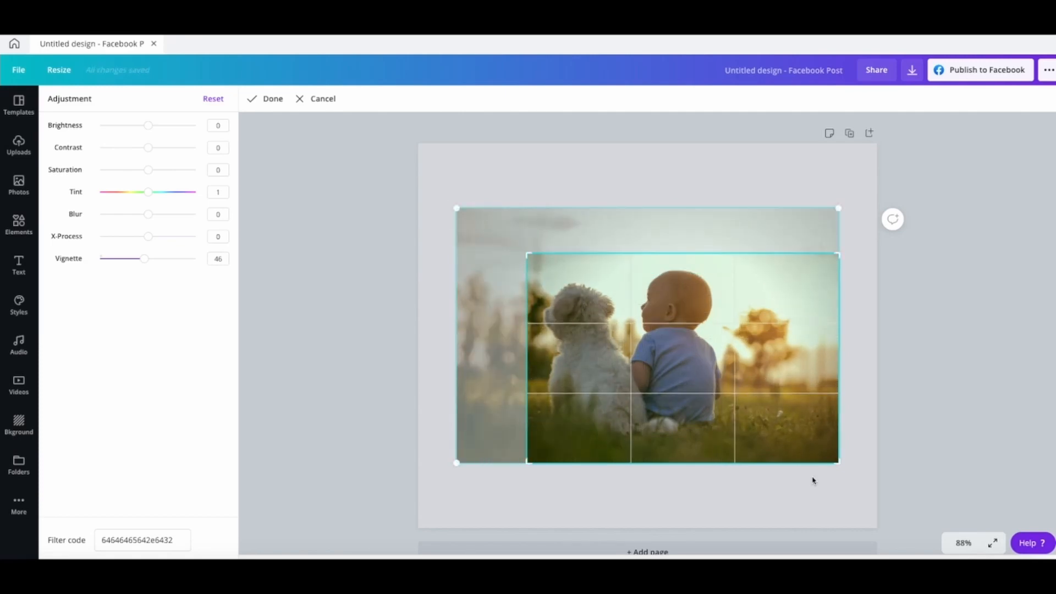
{"action": "left_click_drag", "start_coordinate": [835, 460], "coordinate": [787, 437]}
{"action": "mouse_move", "coordinate": [648, 382]}
{"action": "left_mouse_down"}
{"action": "mouse_move", "coordinate": [672, 370]}
{"action": "mouse_move", "coordinate": [660, 373]}
{"action": "left_mouse_up"}
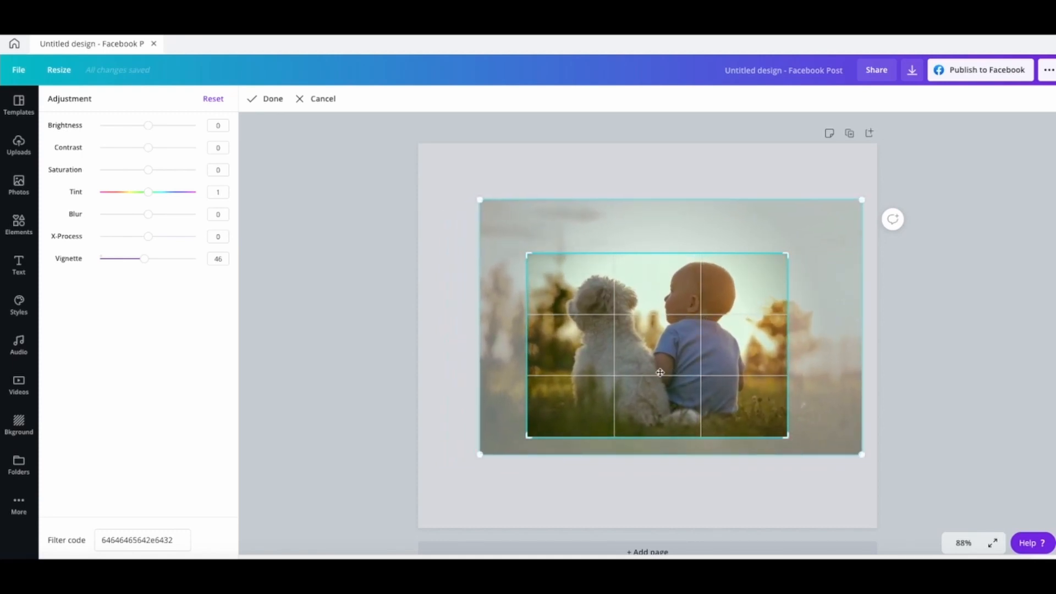
{"action": "left_click", "coordinate": [270, 100]}
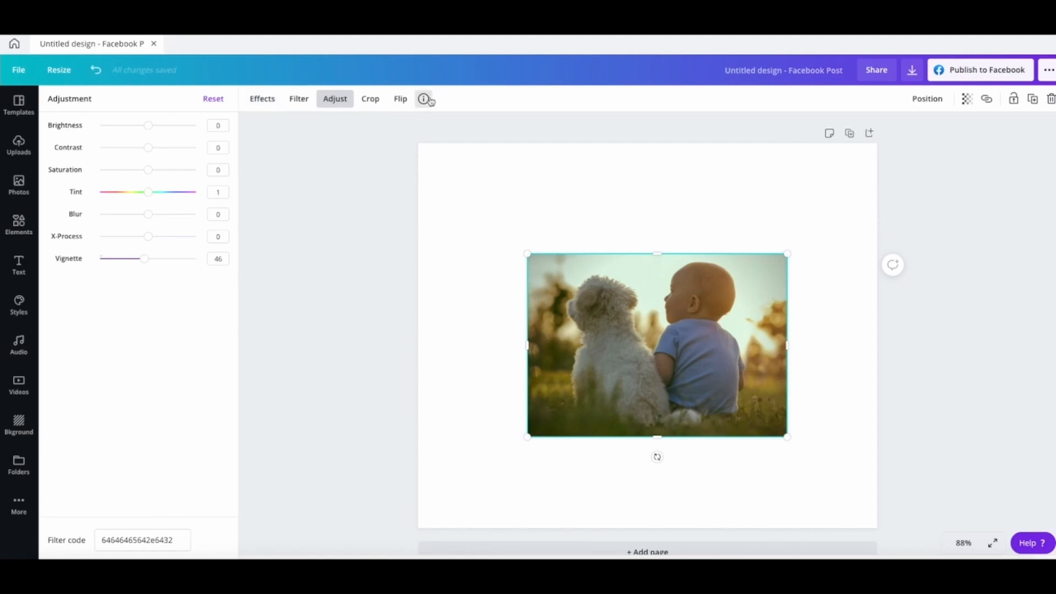
Try flipping the cropped photo horizontally and vertically, restoring its orientation each time, and recheck the crop.
{"action": "left_click", "coordinate": [398, 101]}
{"action": "left_click", "coordinate": [416, 127]}
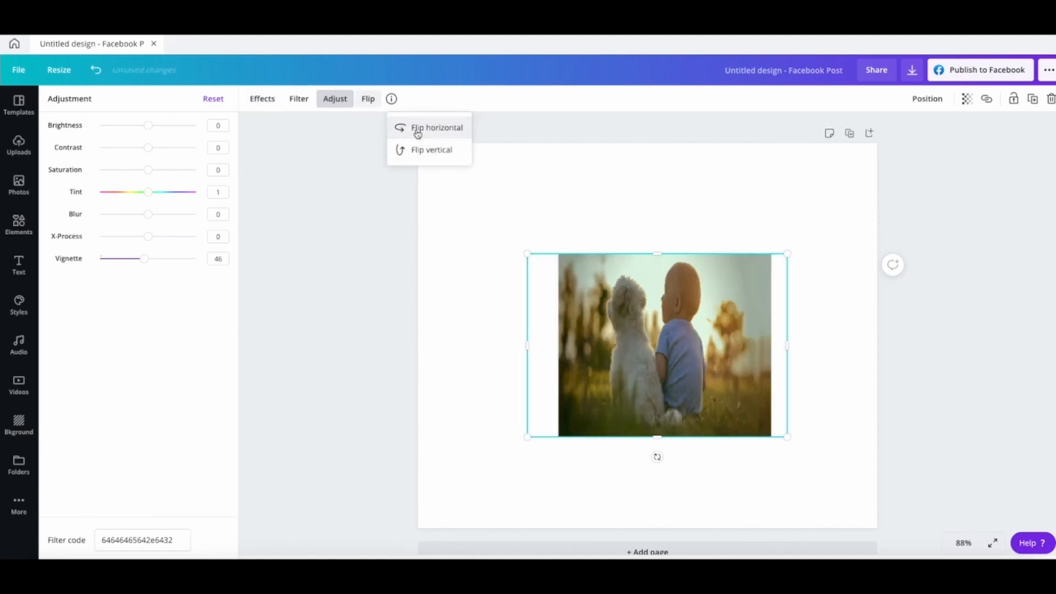
{"action": "left_click", "coordinate": [416, 128]}
{"action": "left_click", "coordinate": [423, 155]}
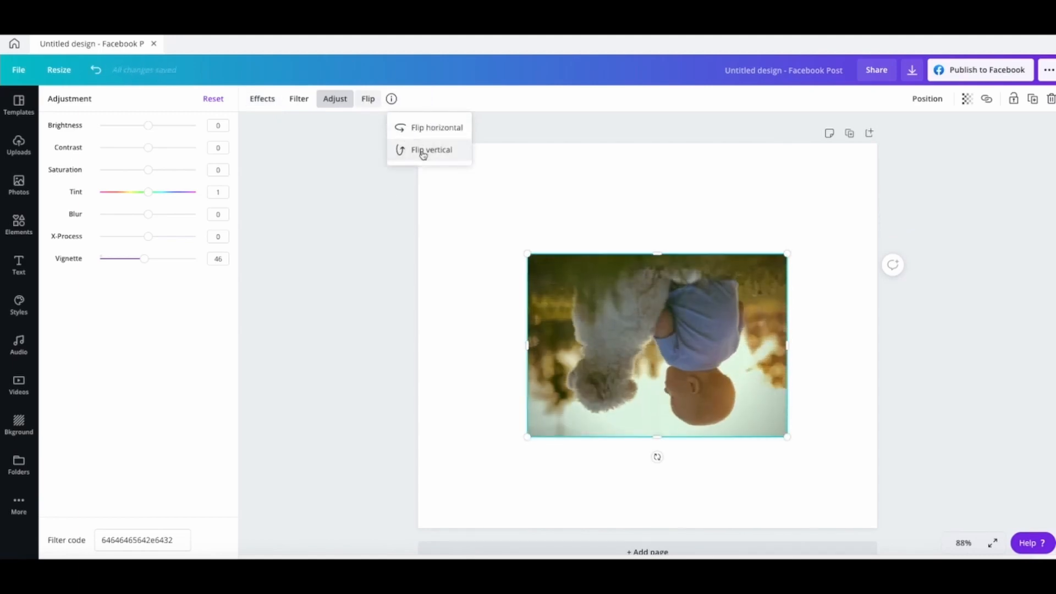
{"action": "left_click", "coordinate": [422, 154]}
{"action": "left_click", "coordinate": [367, 104]}
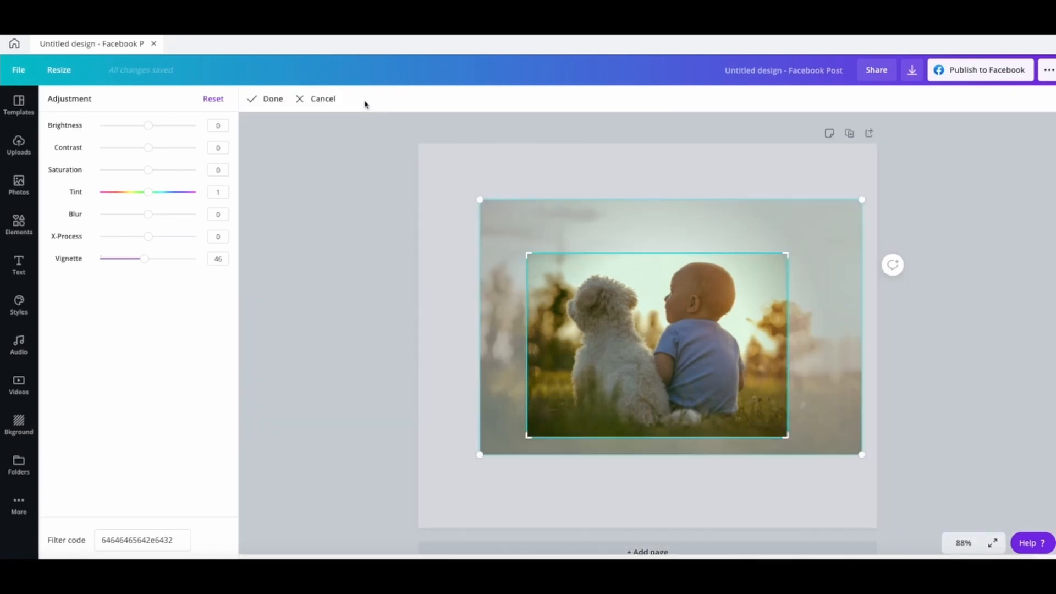
{"action": "left_click", "coordinate": [268, 101]}
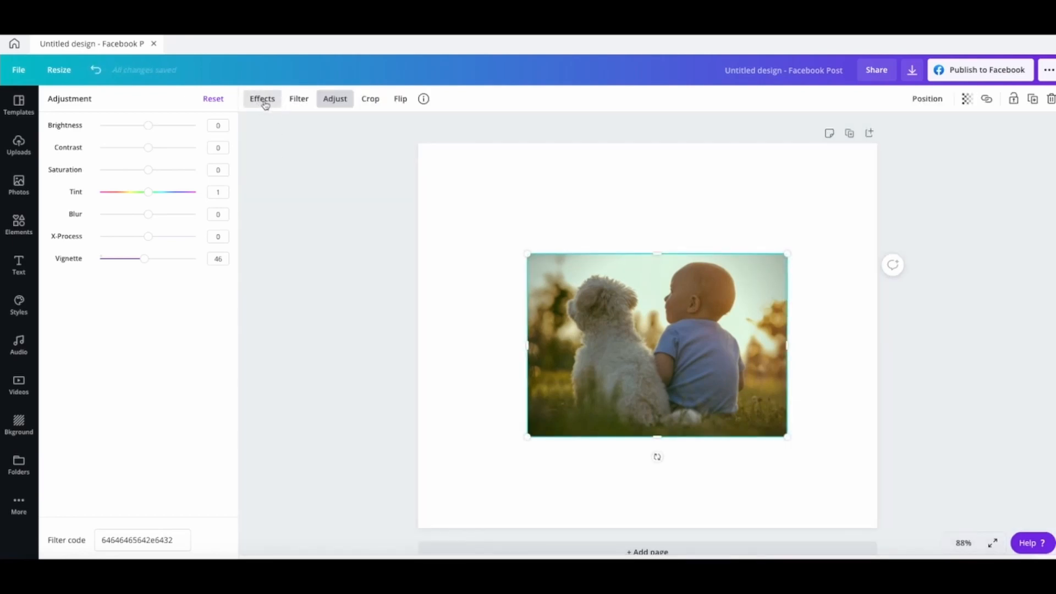
Remove the background around the dog and baby with the Background Remover effect.
{"action": "left_click", "coordinate": [264, 101]}
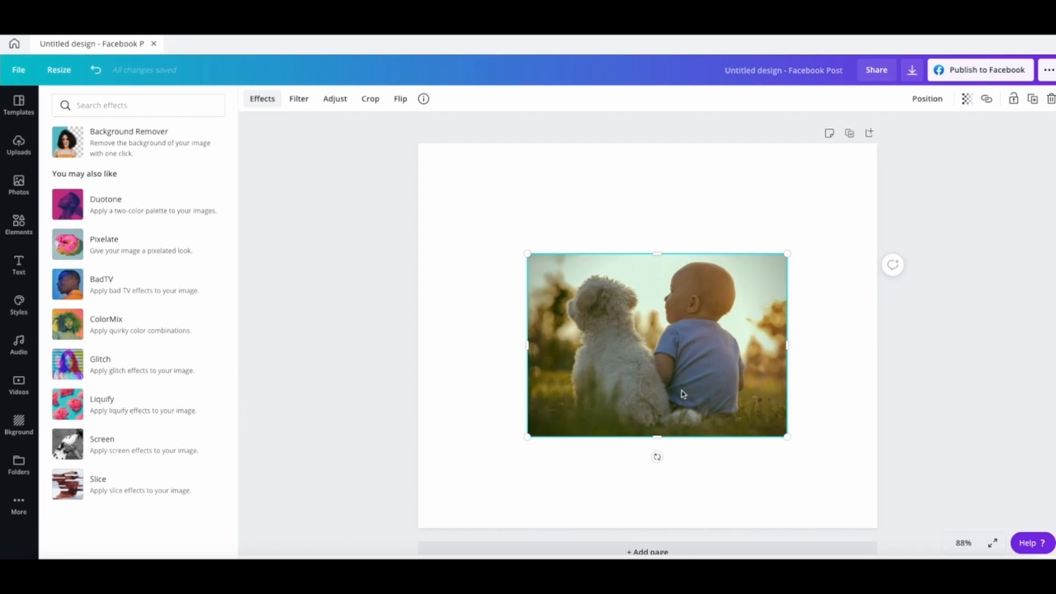
{"action": "left_click", "coordinate": [126, 143]}
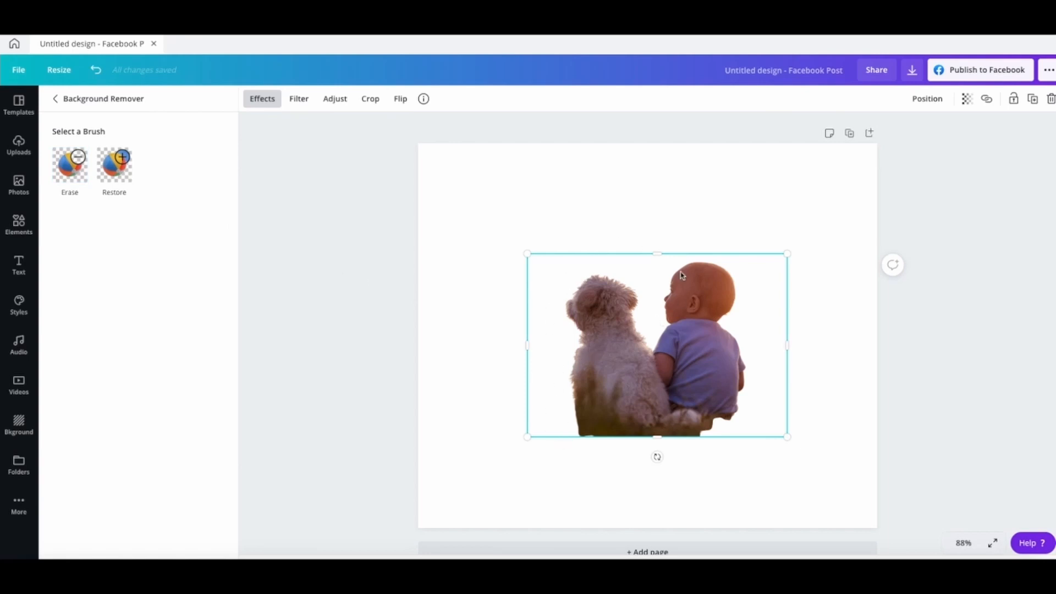
Restore the erased edge beneath the dog and baby with the size 25 Restore brush and apply the correction.
{"action": "left_click", "coordinate": [117, 167]}
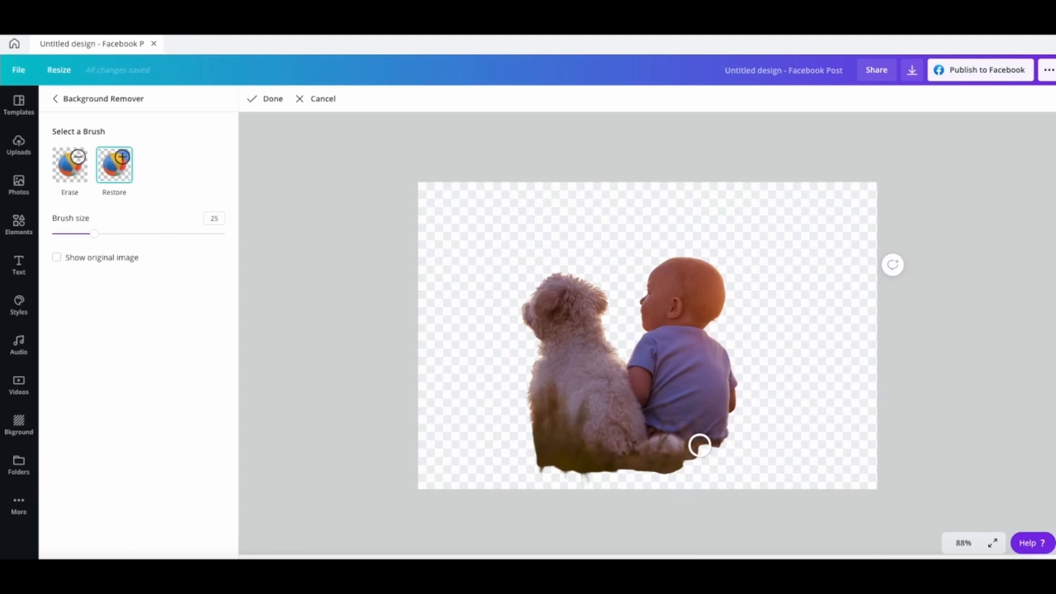
{"action": "mouse_move", "coordinate": [709, 443]}
{"action": "left_mouse_down"}
{"action": "mouse_move", "coordinate": [674, 464]}
{"action": "mouse_move", "coordinate": [550, 466]}
{"action": "left_mouse_up"}
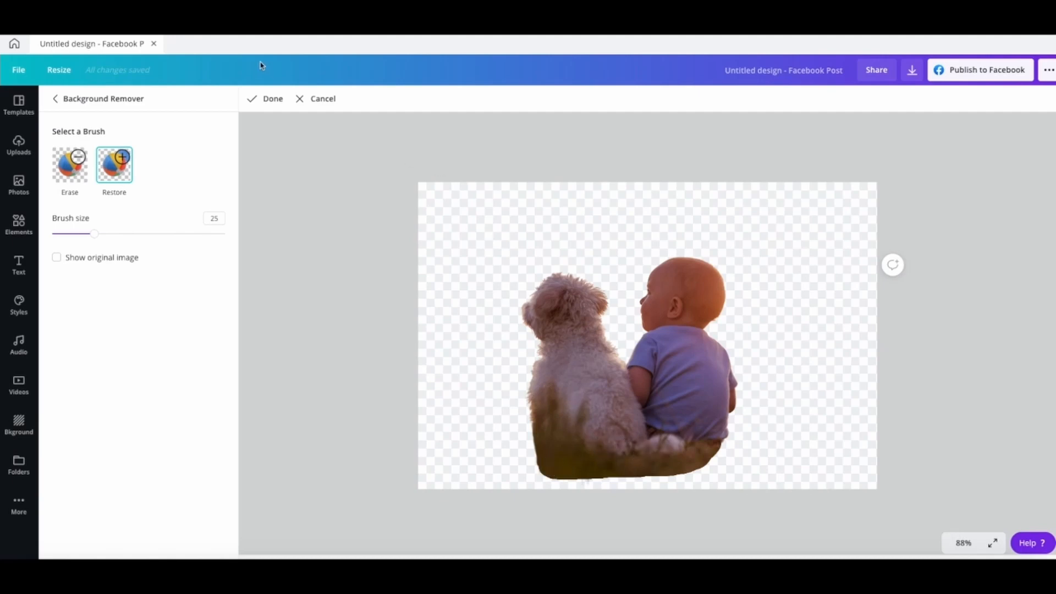
{"action": "left_click", "coordinate": [268, 100]}
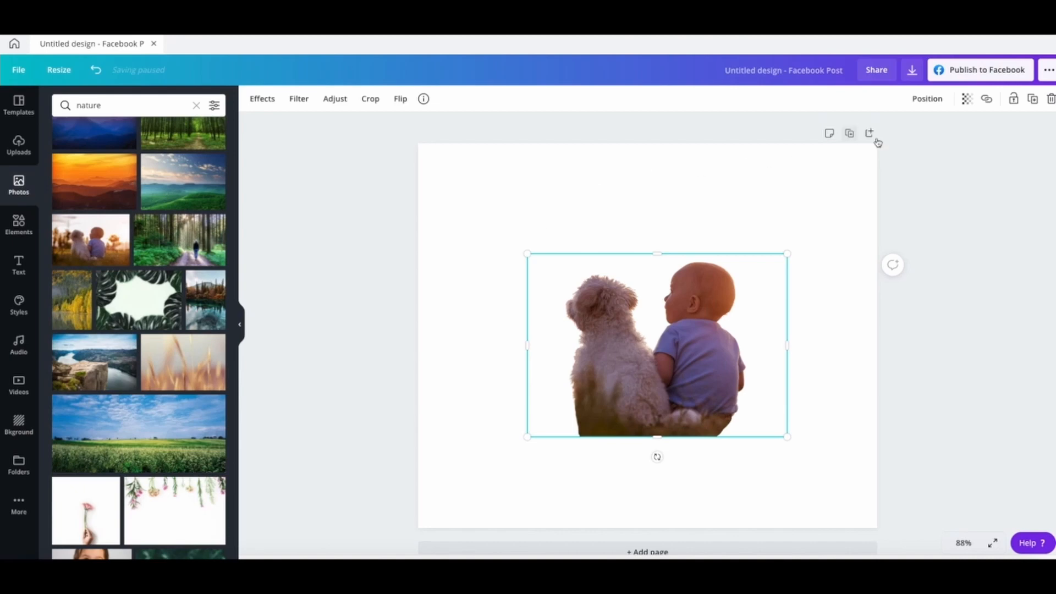
Review the cutout photo's position and alignment options and its transparency setting, keeping transparency at 100.
{"action": "left_click", "coordinate": [929, 101]}
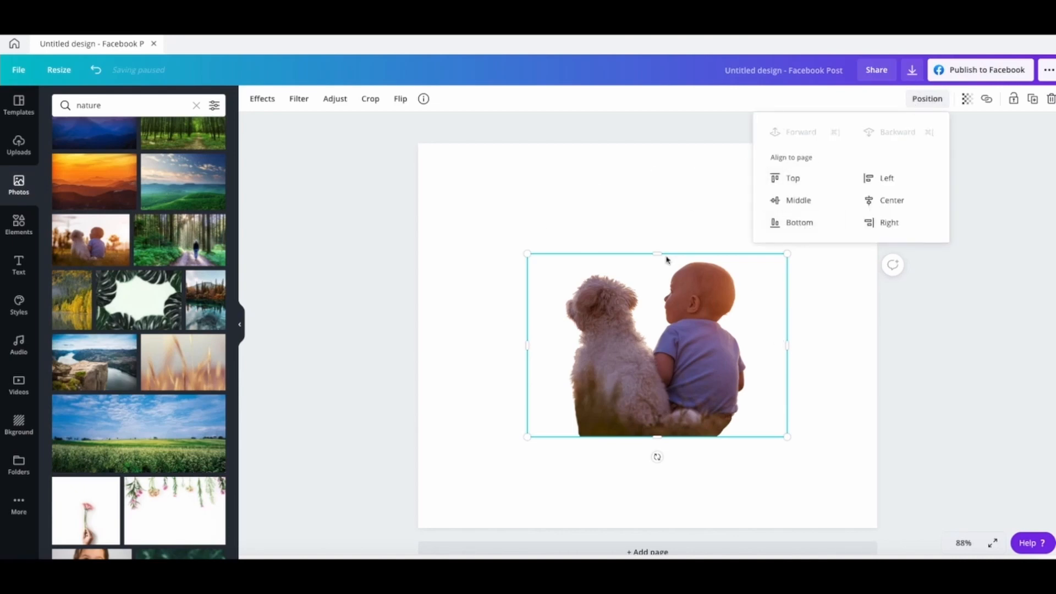
{"action": "left_click", "coordinate": [842, 404]}
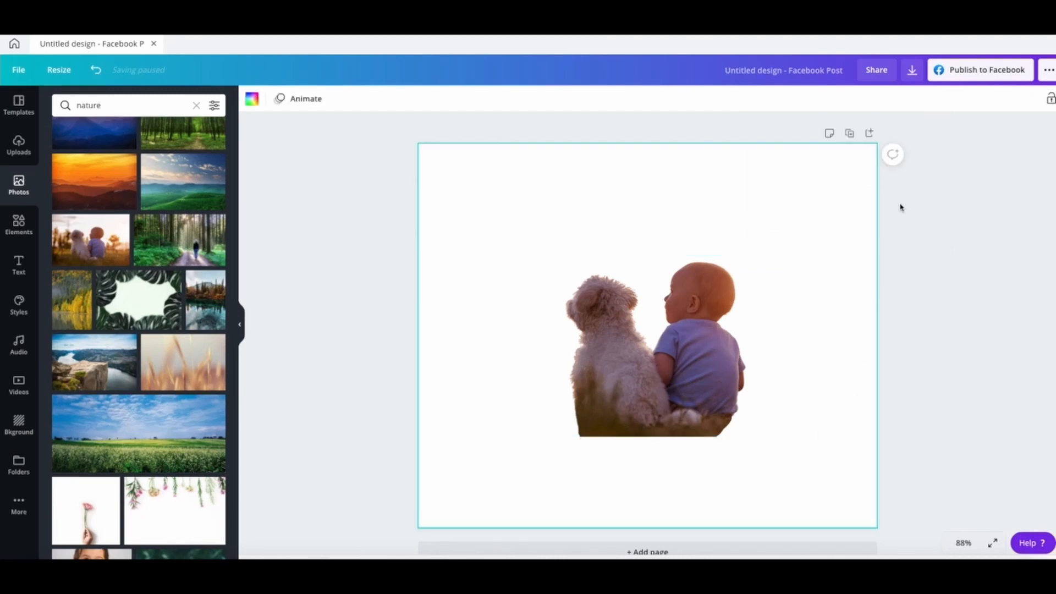
{"action": "left_click", "coordinate": [655, 324]}
{"action": "left_click", "coordinate": [964, 101]}
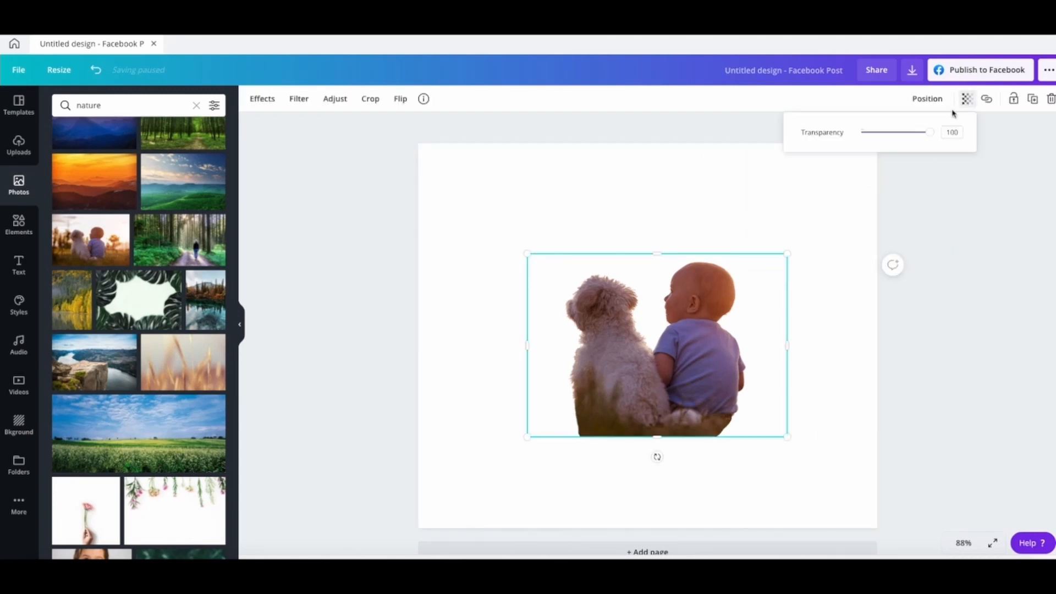
{"action": "left_click_drag", "start_coordinate": [930, 136], "coordinate": [953, 132]}
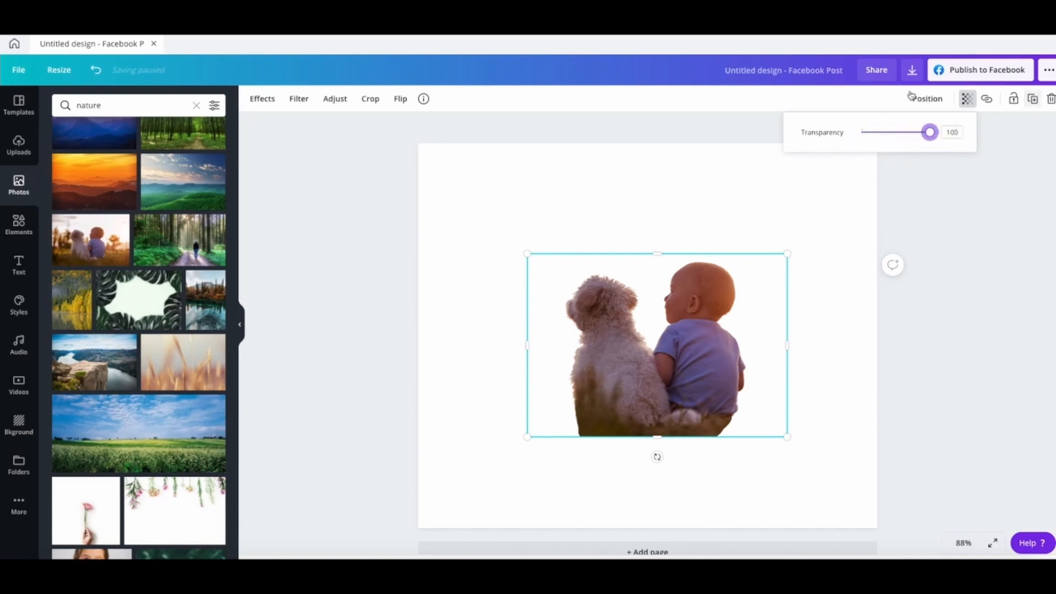
{"action": "left_click", "coordinate": [950, 199]}
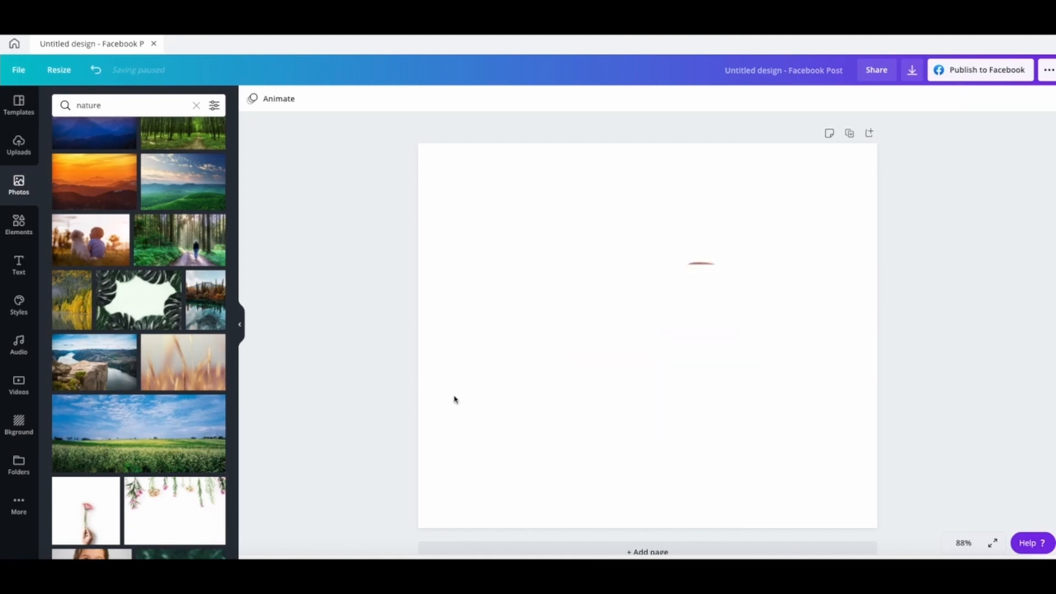
{"action": "left_click", "coordinate": [663, 348]}
{"action": "left_click_drag", "start_coordinate": [663, 348], "coordinate": [737, 400]}
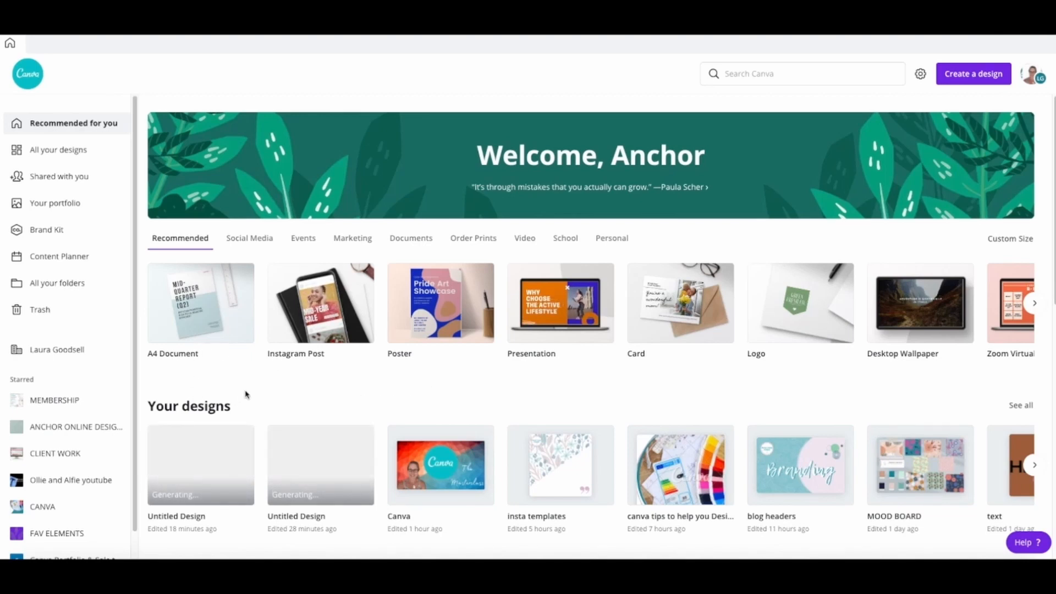
Search the design types for "facebook" and create a blank Facebook Post design.
{"action": "left_click", "coordinate": [971, 74]}
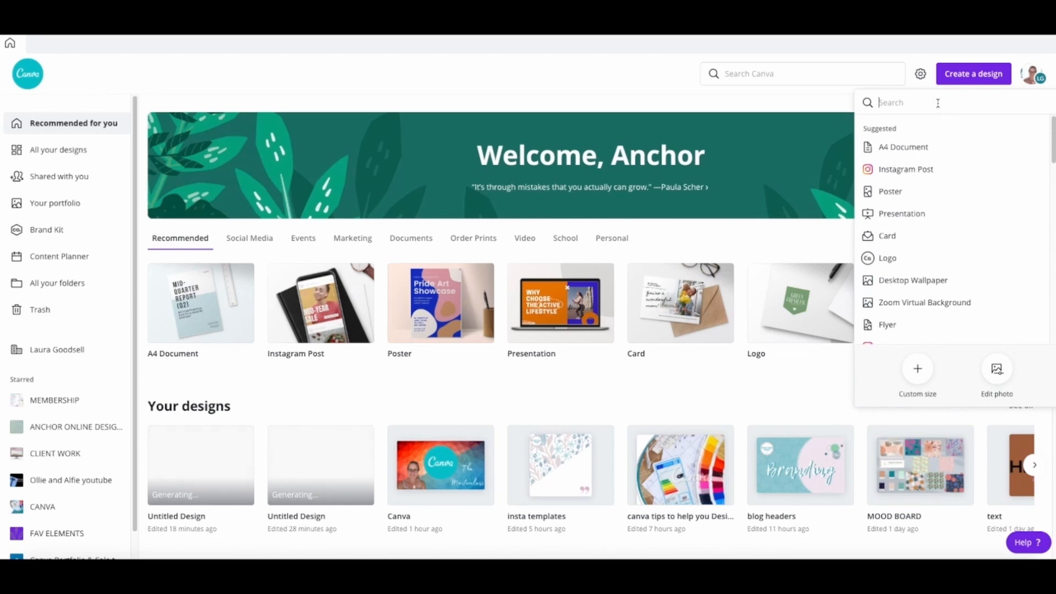
{"action": "type", "text": "facebook"}
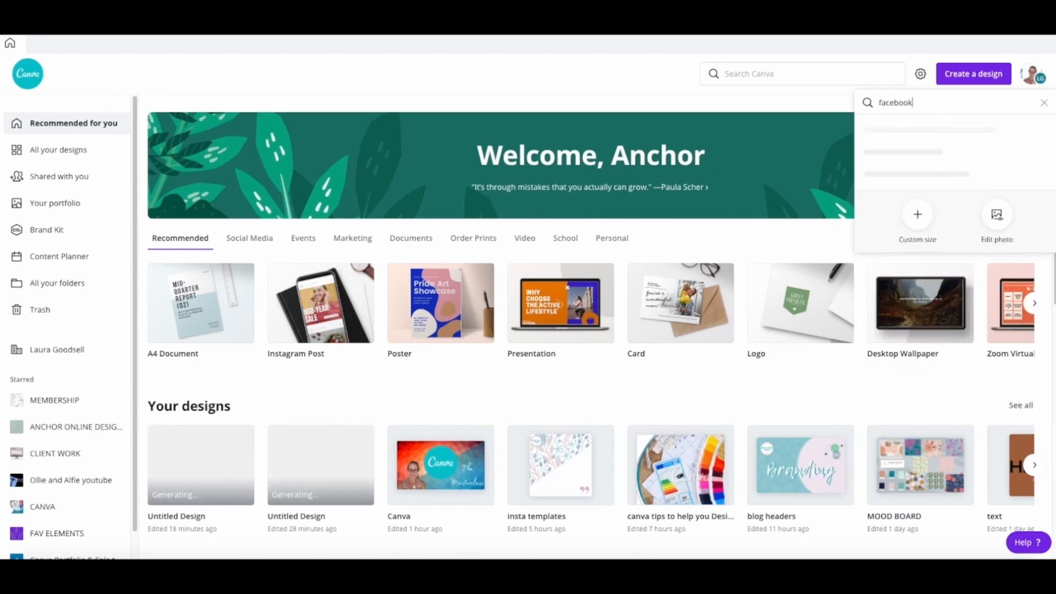
{"action": "left_click", "coordinate": [926, 216]}
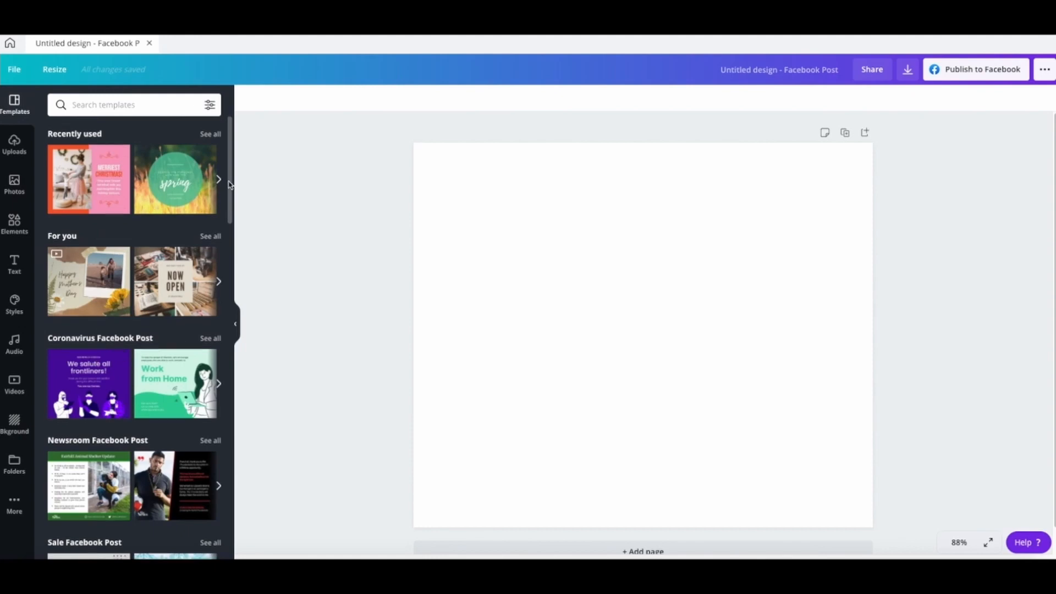
Browse the Facebook Post templates and apply the yellow "Happy Thanks Giving!" design from the Autumn category.
{"action": "left_click_drag", "start_coordinate": [229, 186], "coordinate": [230, 245]}
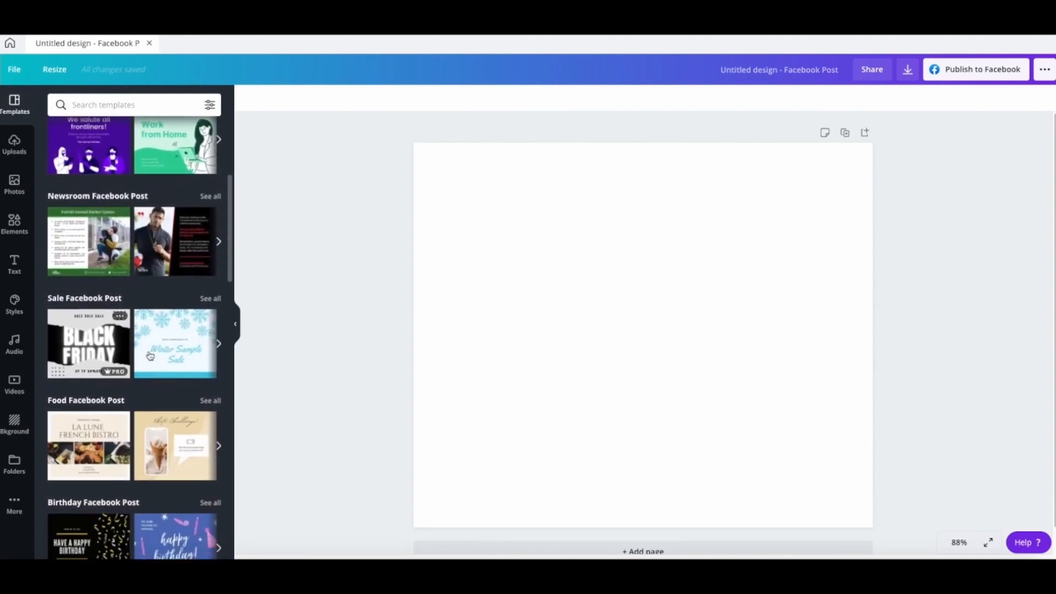
{"action": "scroll", "coordinate": [92, 449], "scroll_direction": "down", "scroll_amount": 2}
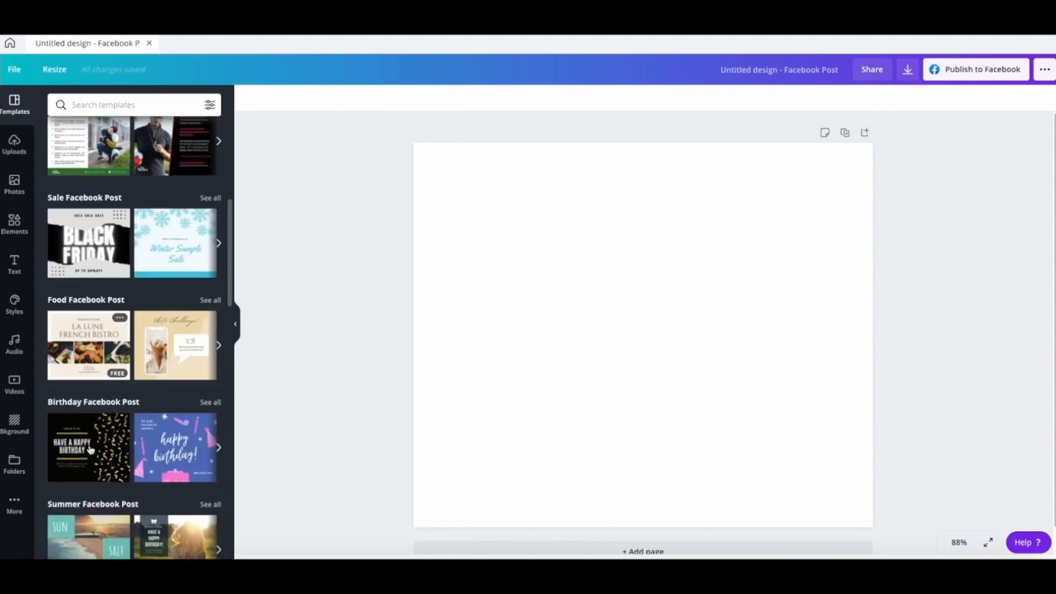
{"action": "scroll", "coordinate": [179, 453], "scroll_direction": "down", "scroll_amount": 3}
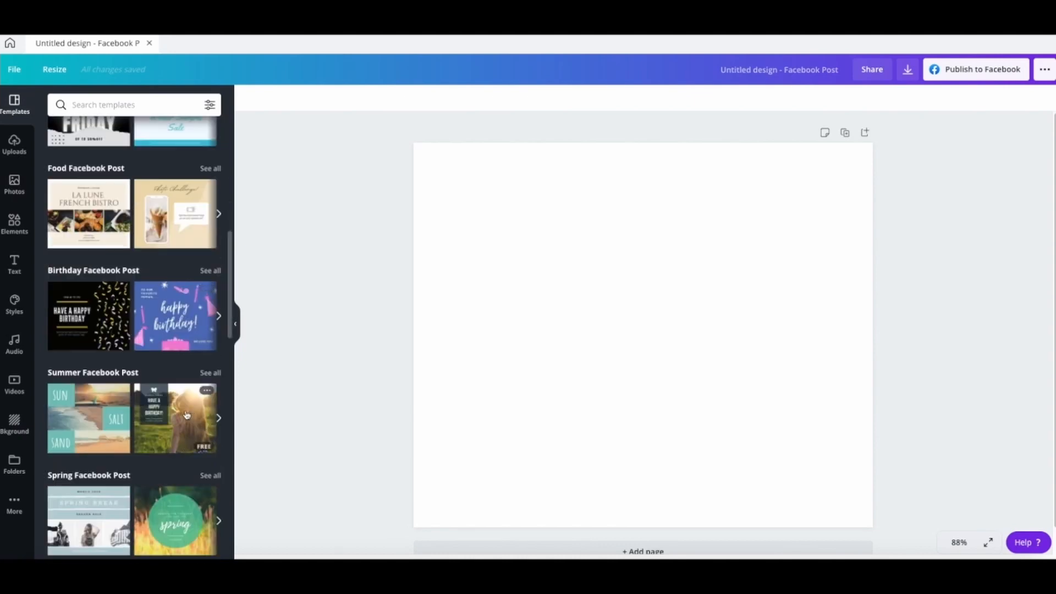
{"action": "scroll", "coordinate": [97, 428], "scroll_direction": "down", "scroll_amount": 6}
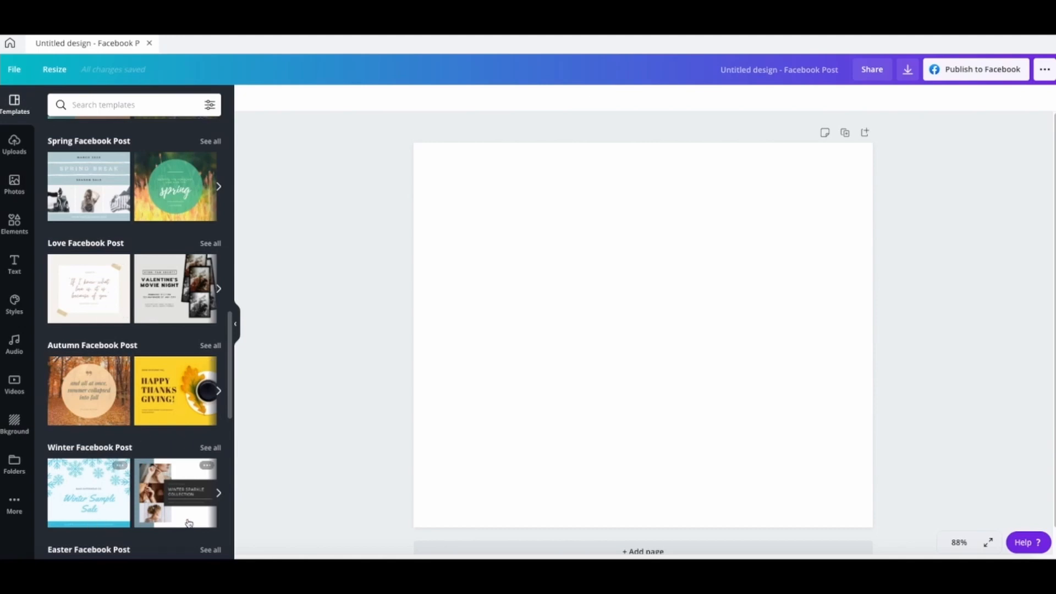
{"action": "left_click", "coordinate": [172, 400]}
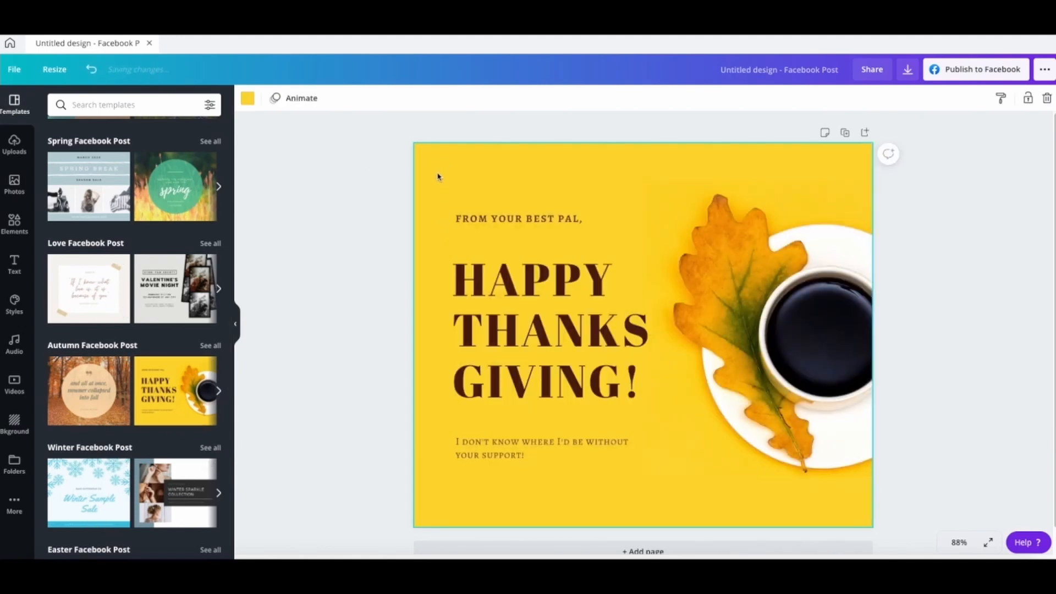
Duplicate the Thanksgiving page four times to make five identical pages, and return to page 1.
{"action": "left_click", "coordinate": [845, 132]}
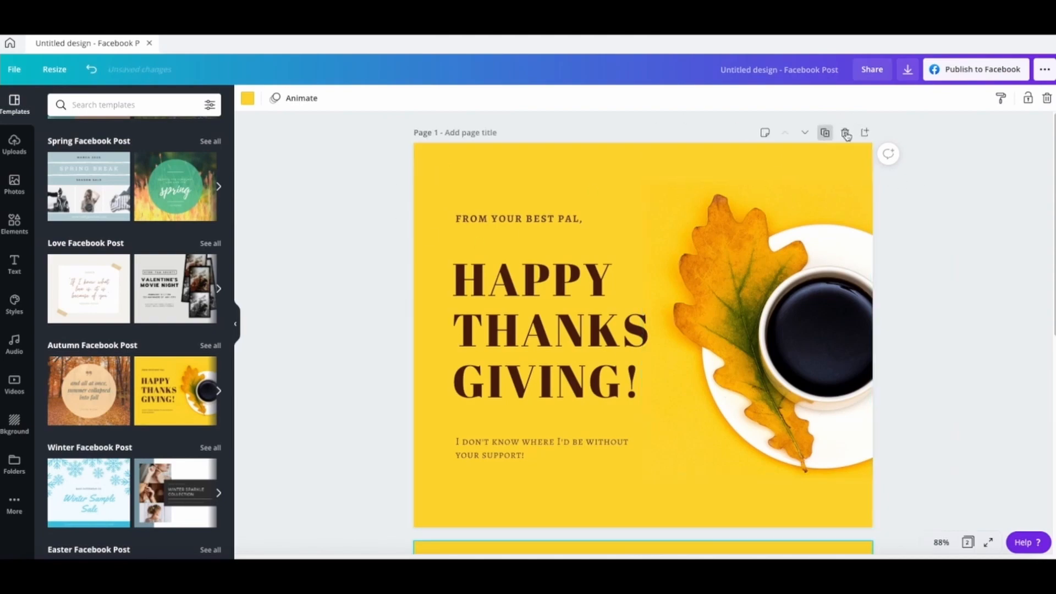
{"action": "left_click", "coordinate": [824, 151]}
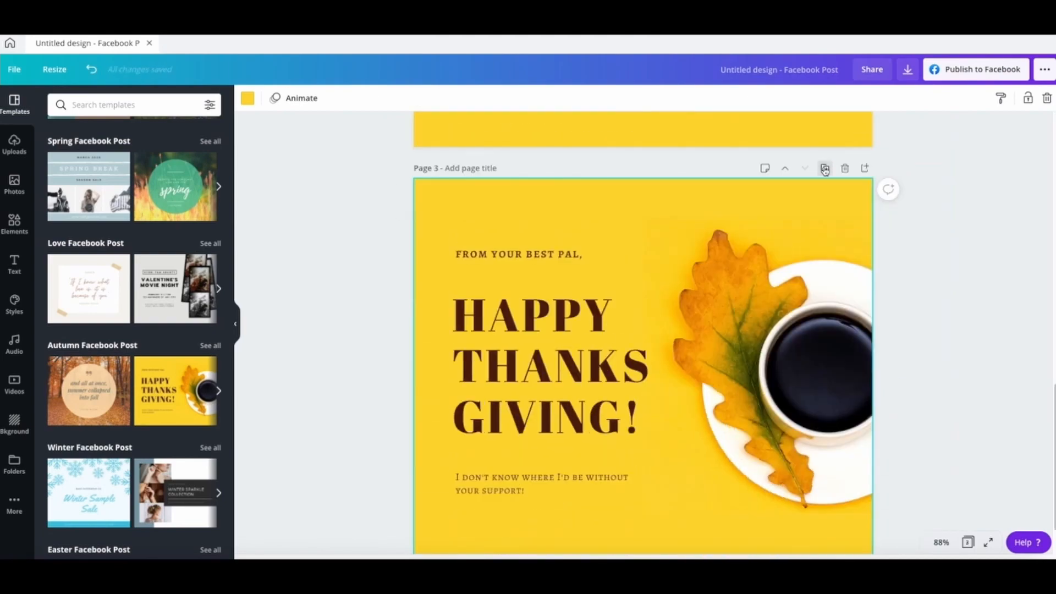
{"action": "left_click", "coordinate": [825, 168]}
{"action": "left_click", "coordinate": [825, 167]}
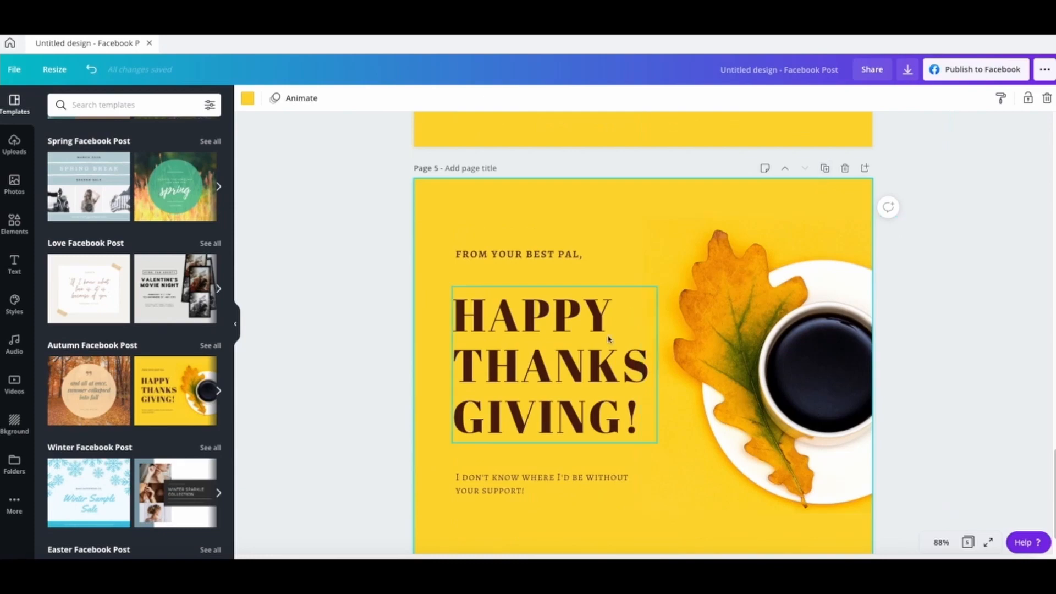
{"action": "scroll", "coordinate": [609, 339], "scroll_direction": "up", "scroll_amount": 16}
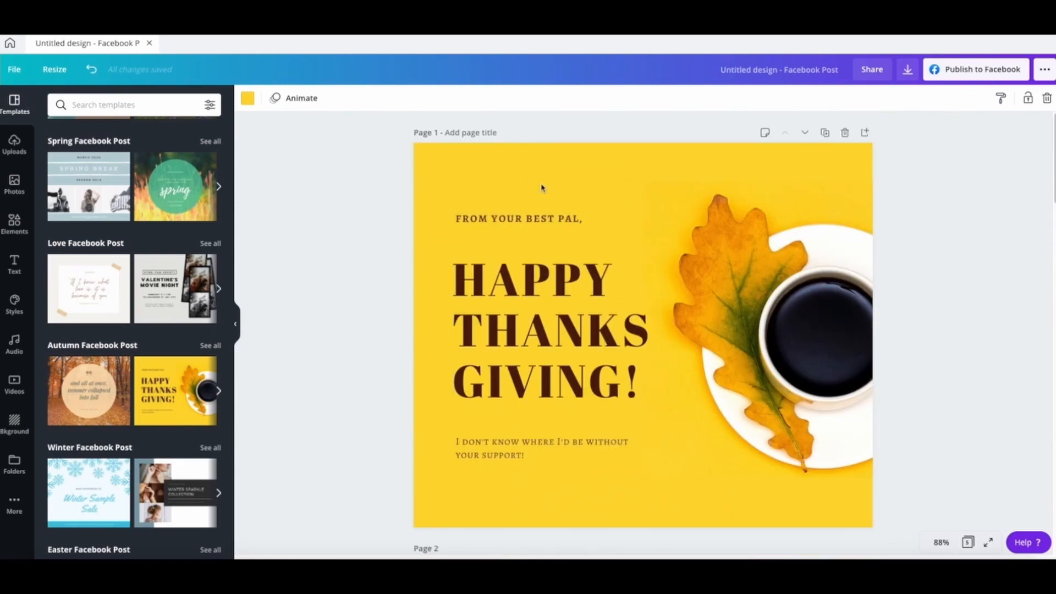
Try several background colours on page 1, including tan, orange and dark grey, settling on pale teal #c1e1dc from the brand colours.
{"action": "left_click", "coordinate": [501, 188]}
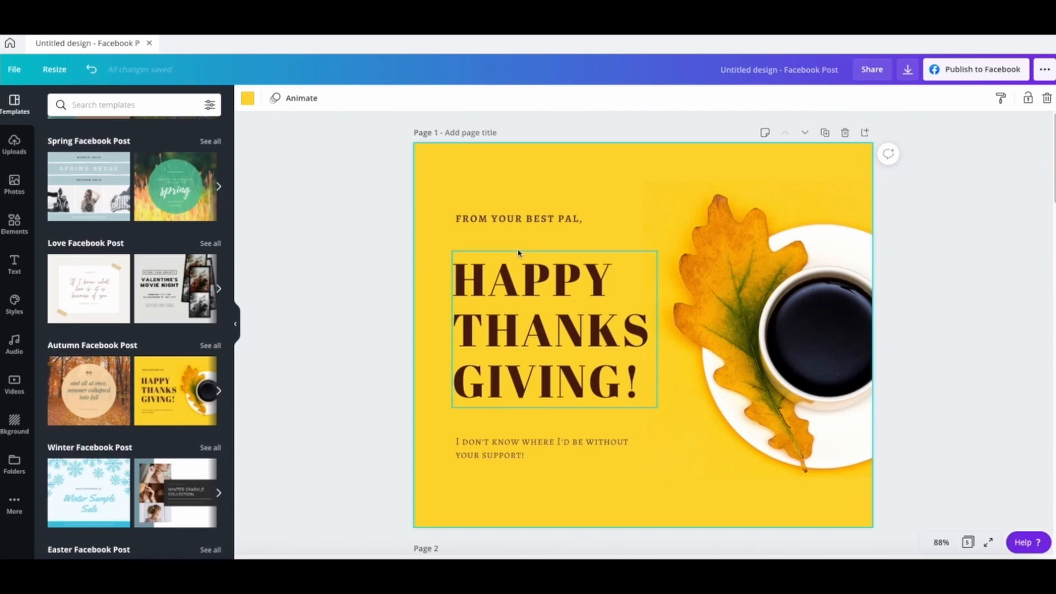
{"action": "left_click", "coordinate": [394, 207]}
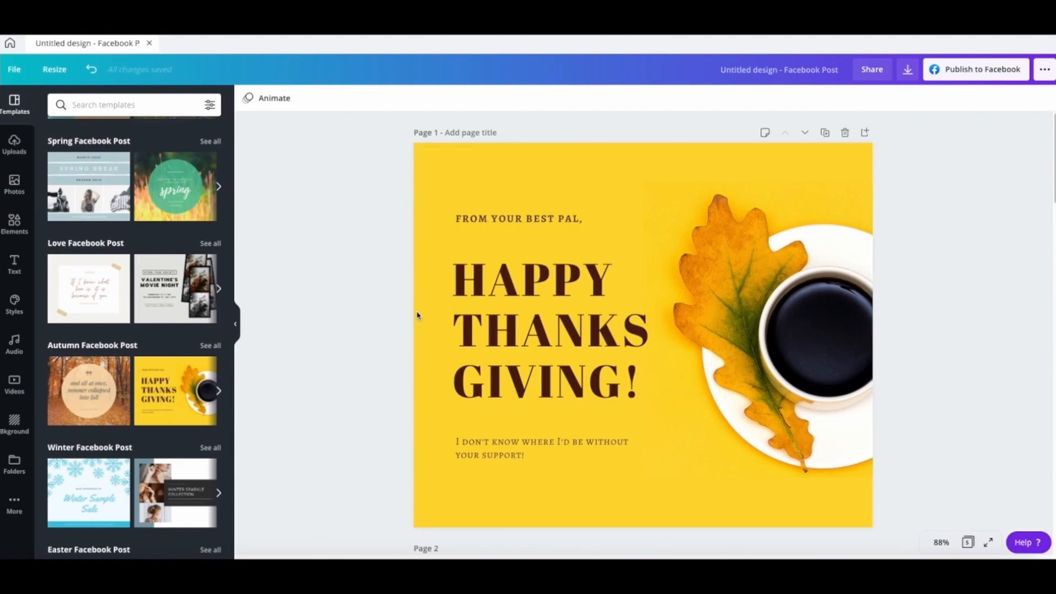
{"action": "scroll", "coordinate": [421, 316], "scroll_direction": "down", "scroll_amount": 8}
{"action": "scroll", "coordinate": [423, 317], "scroll_direction": "up", "scroll_amount": 10}
{"action": "left_click", "coordinate": [515, 177]}
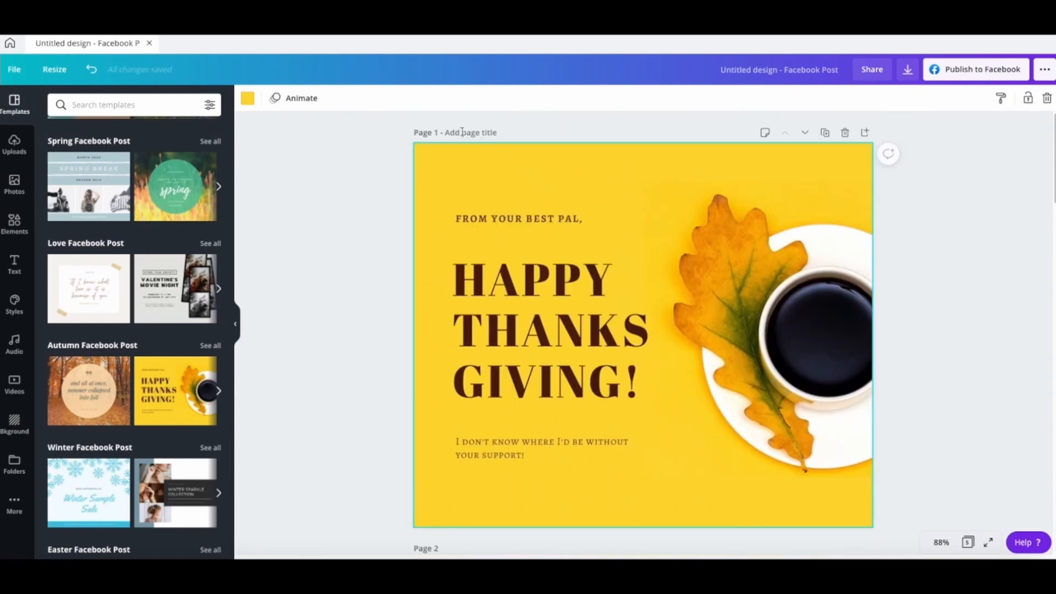
{"action": "left_click", "coordinate": [248, 98]}
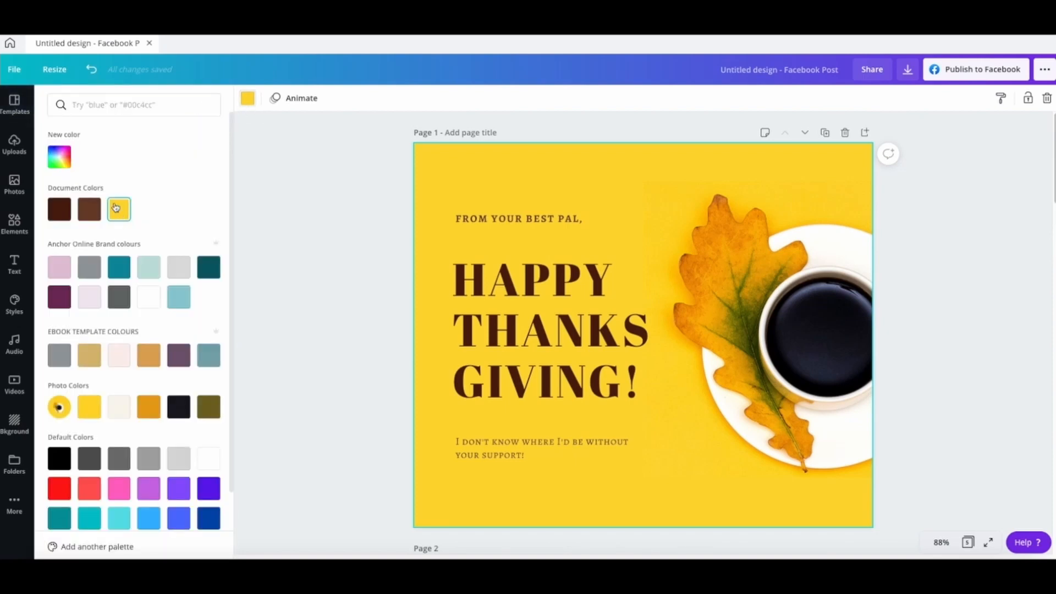
{"action": "left_click", "coordinate": [89, 358]}
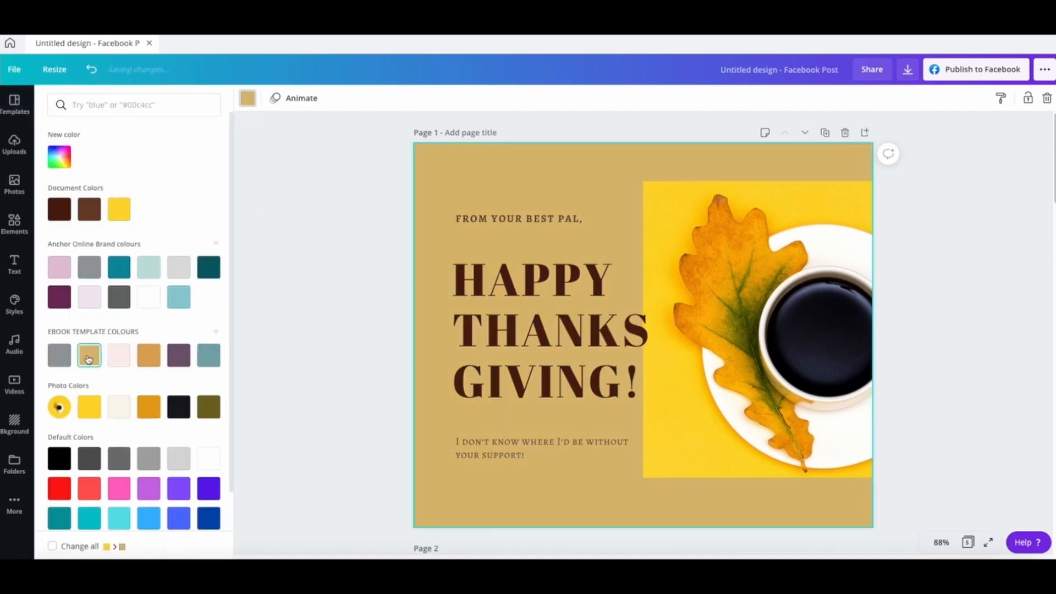
{"action": "left_click", "coordinate": [149, 357]}
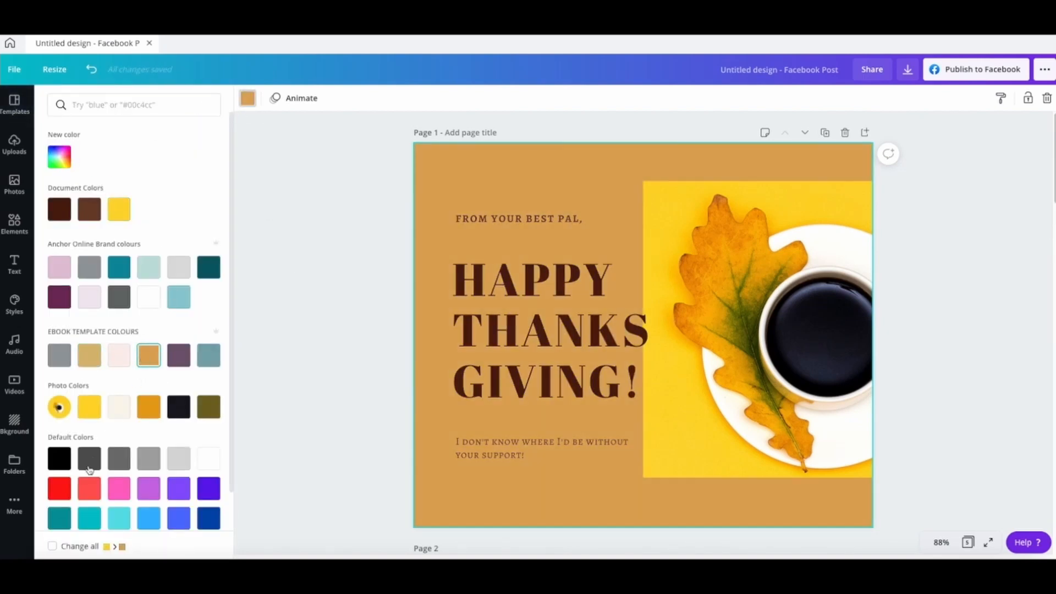
{"action": "left_click", "coordinate": [88, 409]}
{"action": "left_click", "coordinate": [90, 460]}
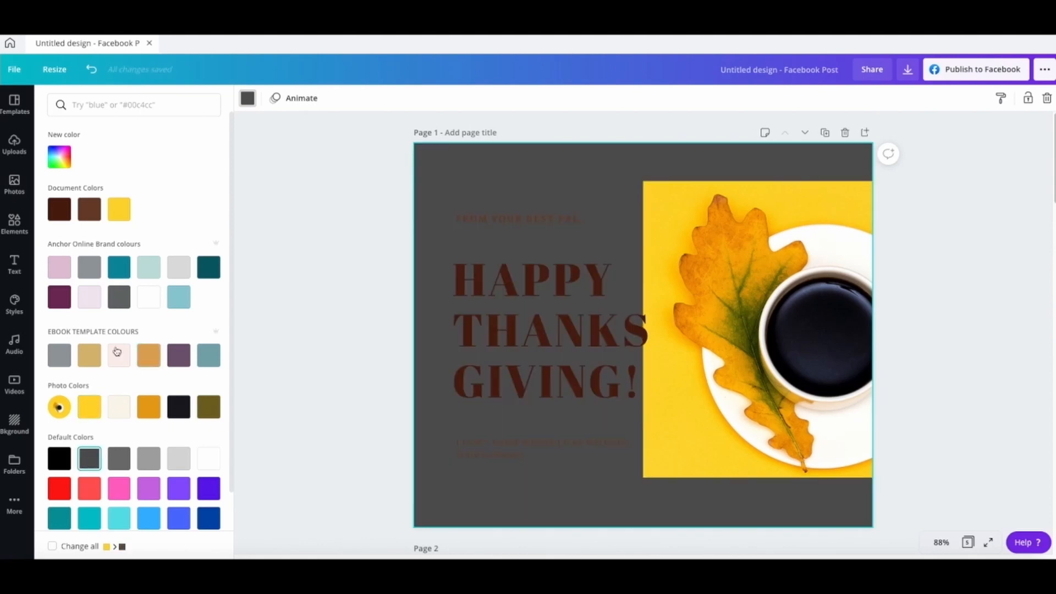
{"action": "left_click", "coordinate": [146, 272]}
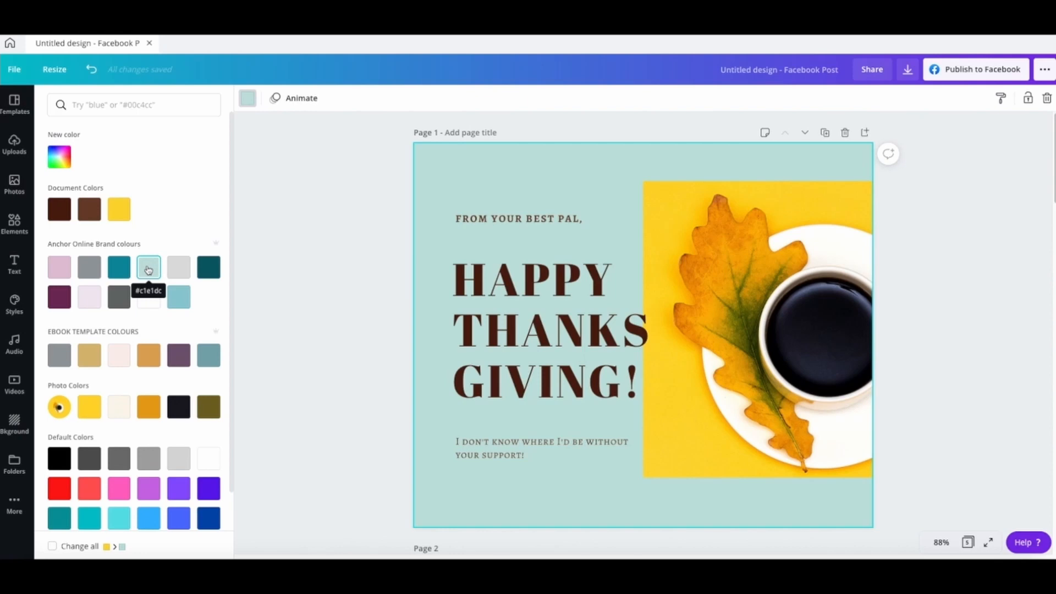
Replace the yellow background with the pale teal on every page using Change all, and check the other pages.
{"action": "scroll", "coordinate": [365, 328], "scroll_direction": "down", "scroll_amount": 10}
{"action": "scroll", "coordinate": [365, 328], "scroll_direction": "up", "scroll_amount": 9}
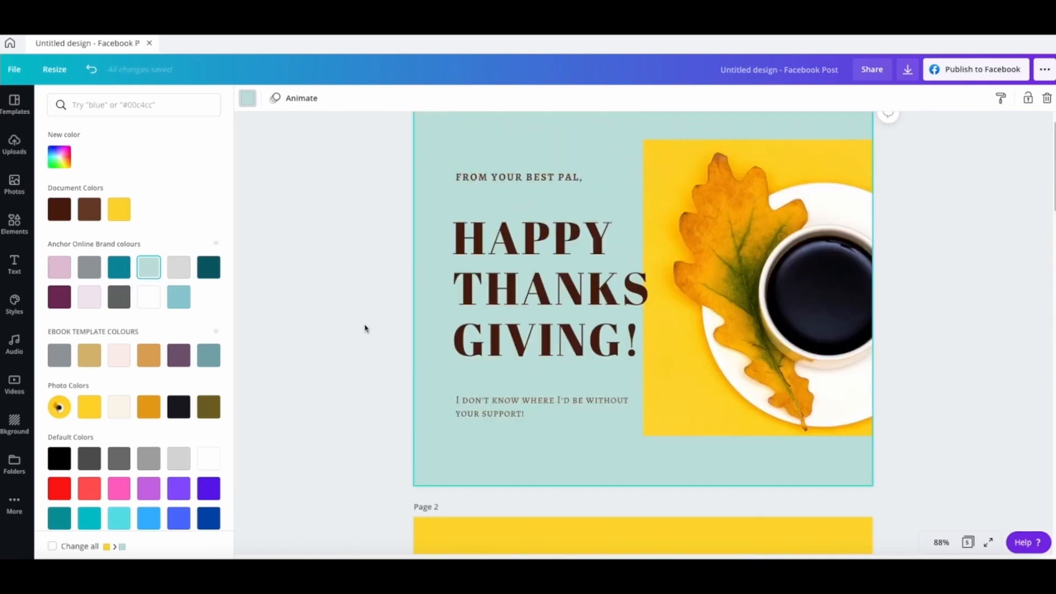
{"action": "scroll", "coordinate": [364, 326], "scroll_direction": "up", "scroll_amount": 1}
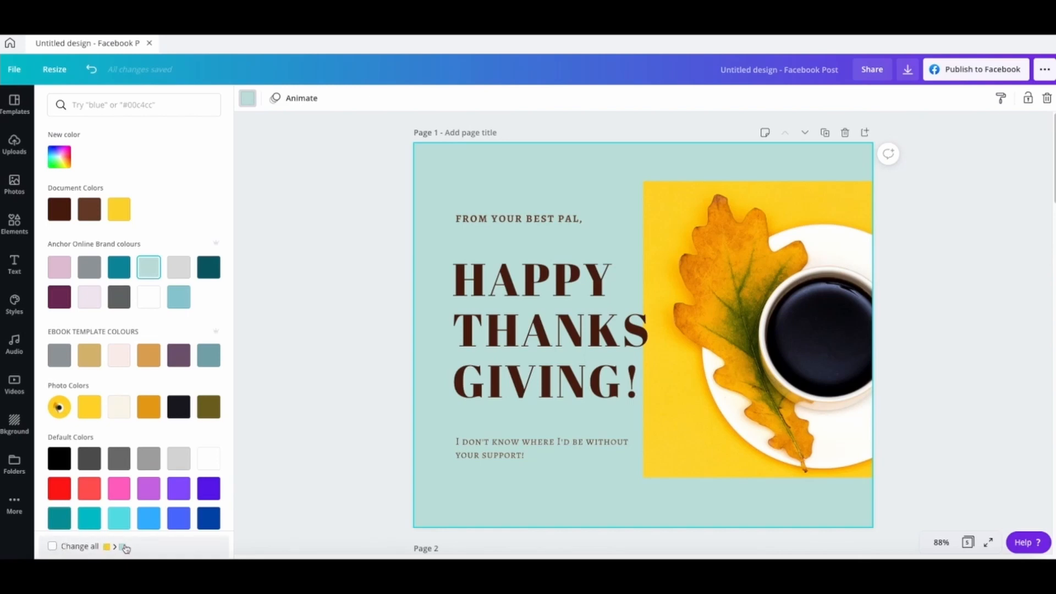
{"action": "left_click", "coordinate": [52, 547]}
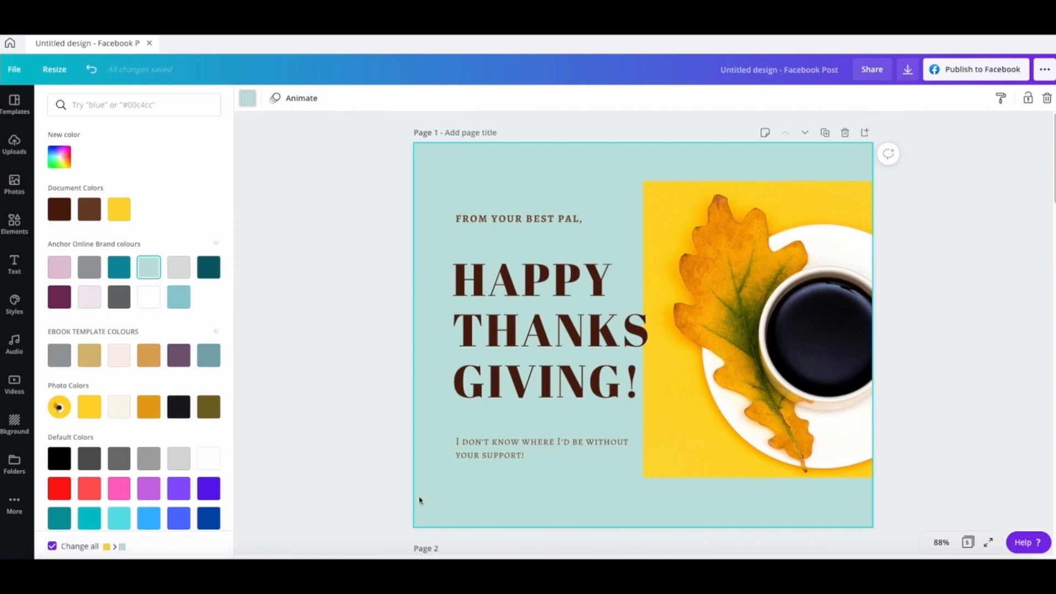
{"action": "scroll", "coordinate": [420, 501], "scroll_direction": "down", "scroll_amount": 10}
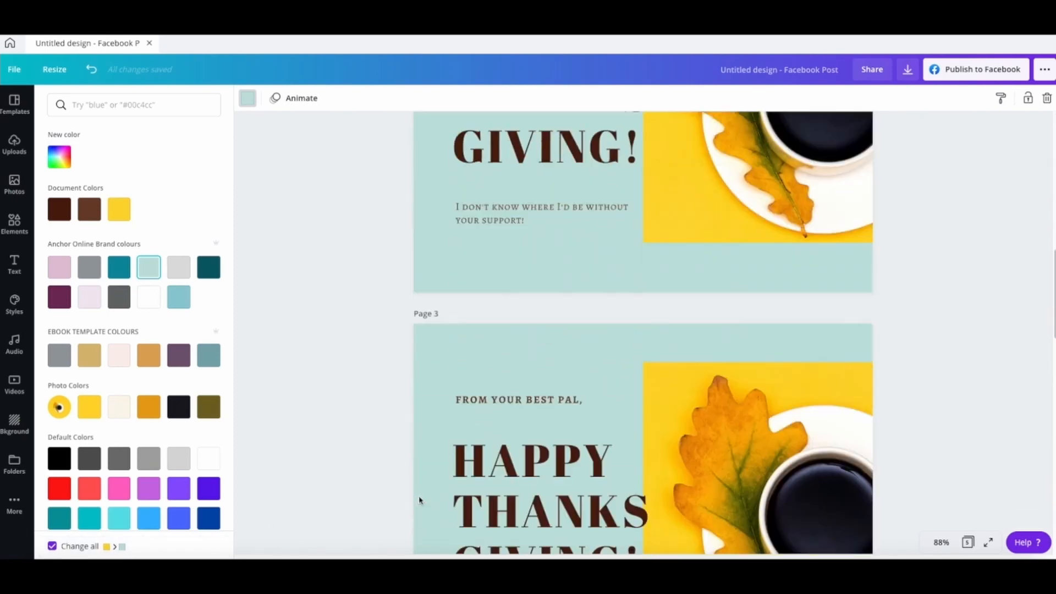
{"action": "scroll", "coordinate": [420, 500], "scroll_direction": "down", "scroll_amount": 4}
{"action": "scroll", "coordinate": [420, 501], "scroll_direction": "up", "scroll_amount": 6}
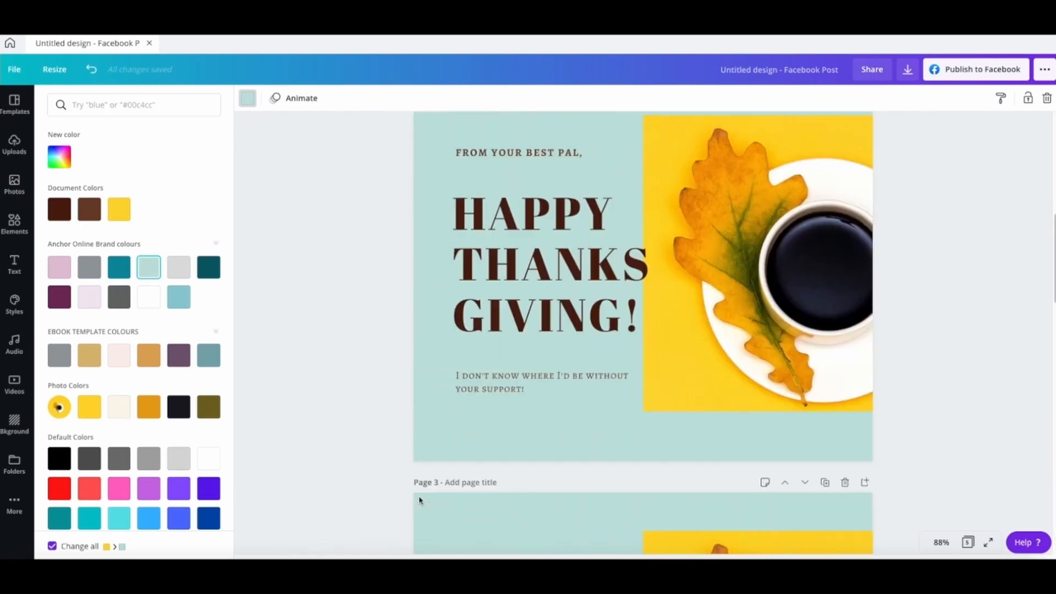
{"action": "scroll", "coordinate": [420, 500], "scroll_direction": "up", "scroll_amount": 6}
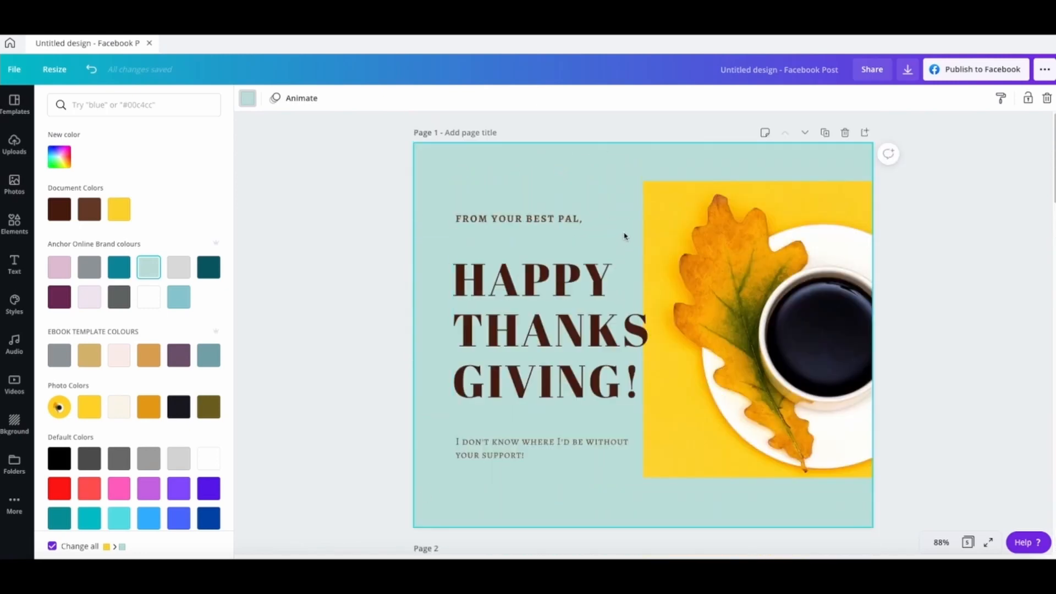
Remove the yellow background from the leaf and coffee cup photo on page 1 with Background Remover, and reposition the cutout.
{"action": "left_click", "coordinate": [662, 213]}
{"action": "left_click_drag", "start_coordinate": [659, 211], "coordinate": [706, 241]}
{"action": "left_click", "coordinate": [256, 99]}
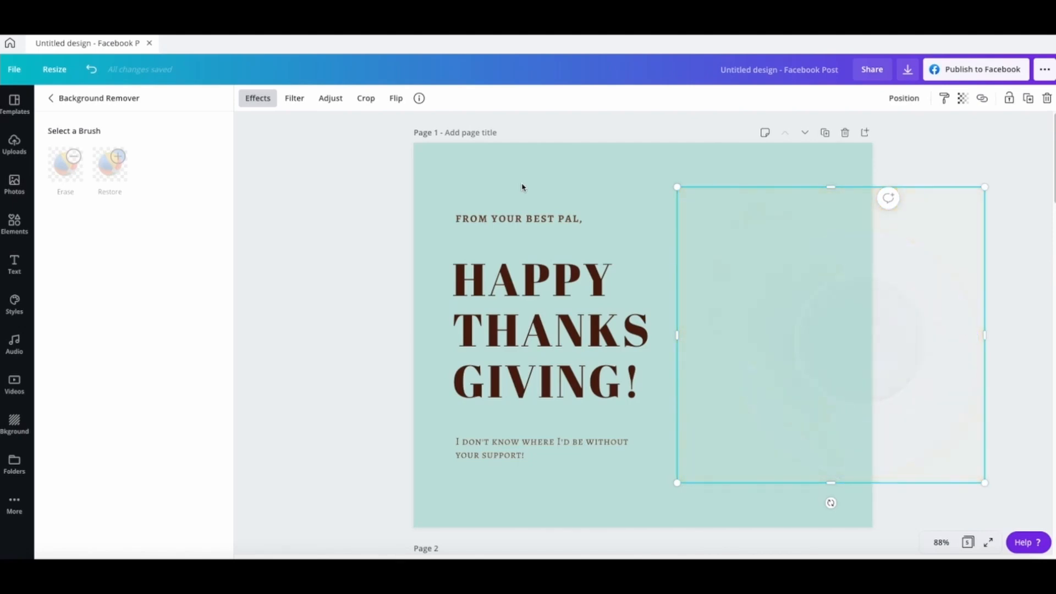
{"action": "left_click", "coordinate": [346, 311]}
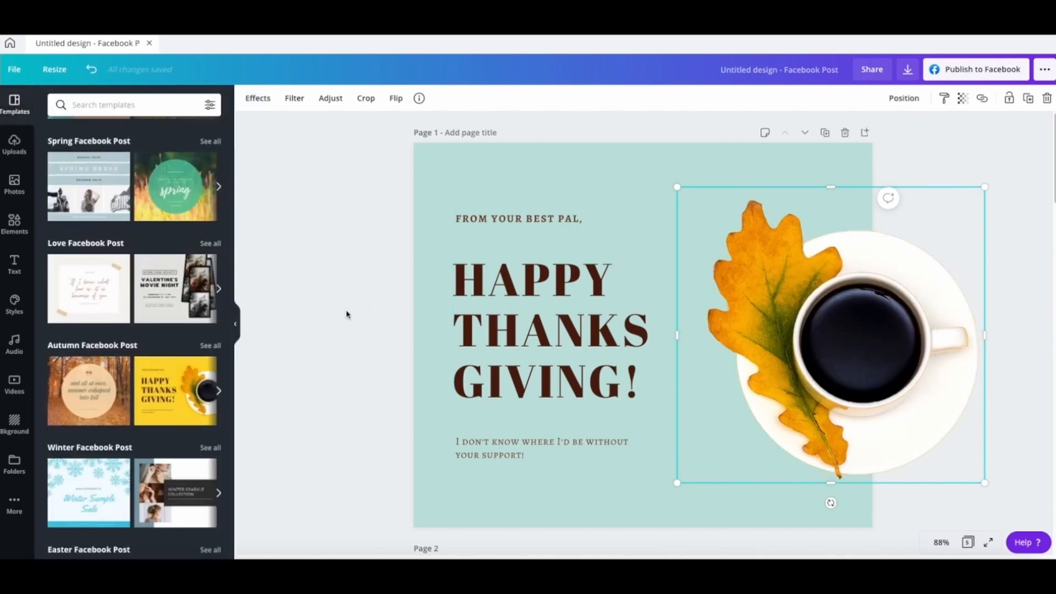
{"action": "left_click_drag", "start_coordinate": [774, 283], "coordinate": [764, 277]}
{"action": "left_click", "coordinate": [262, 342]}
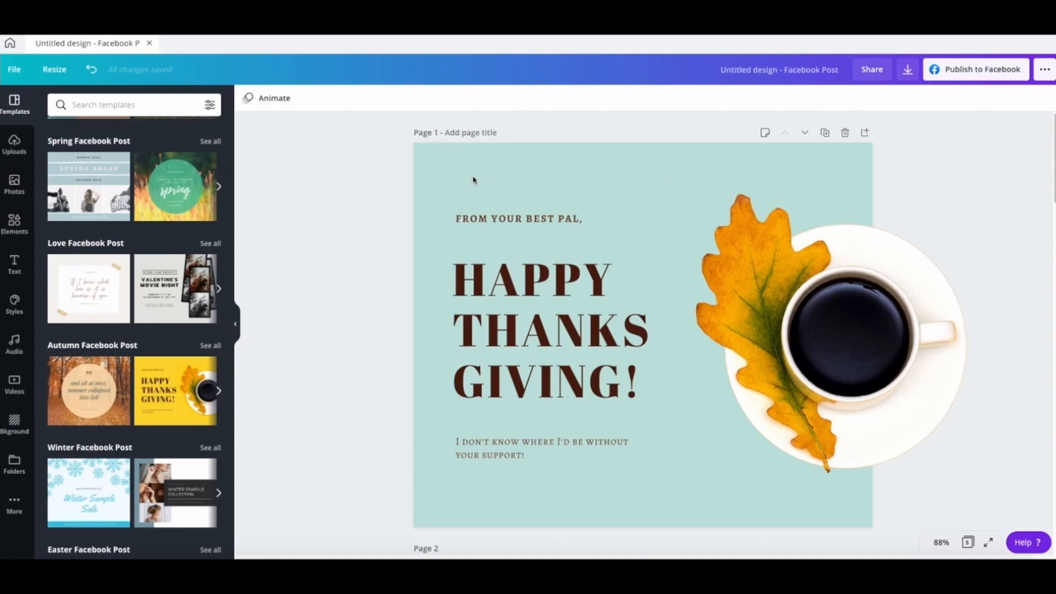
Recolour the page 3 "Happy Thanks Giving!" heading to the brand teal, apply it everywhere with Change all, and check the other pages.
{"action": "left_click", "coordinate": [467, 235]}
{"action": "scroll", "coordinate": [347, 412], "scroll_direction": "down", "scroll_amount": 15}
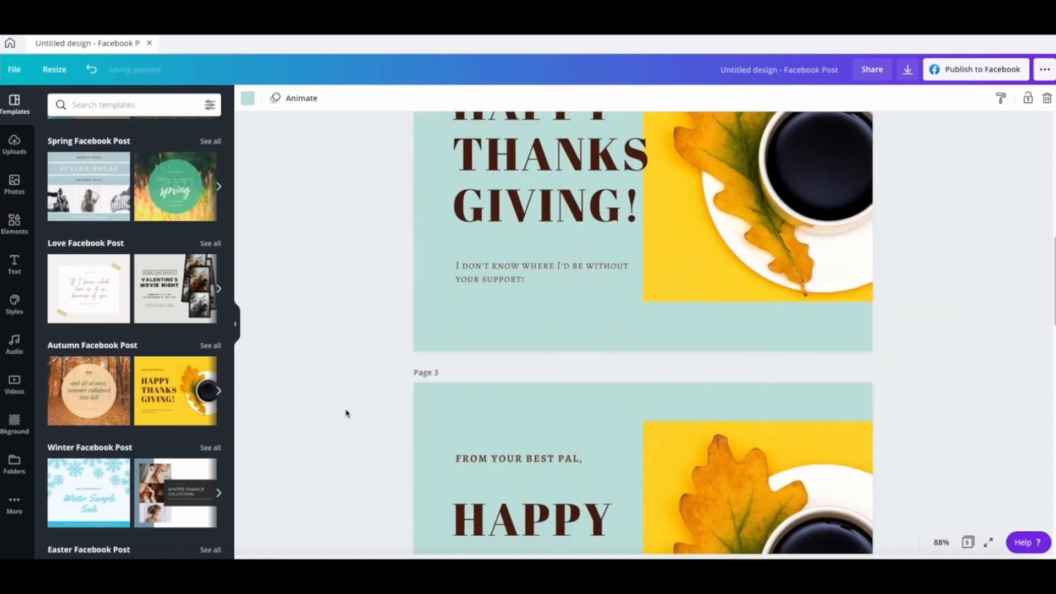
{"action": "left_click", "coordinate": [502, 374]}
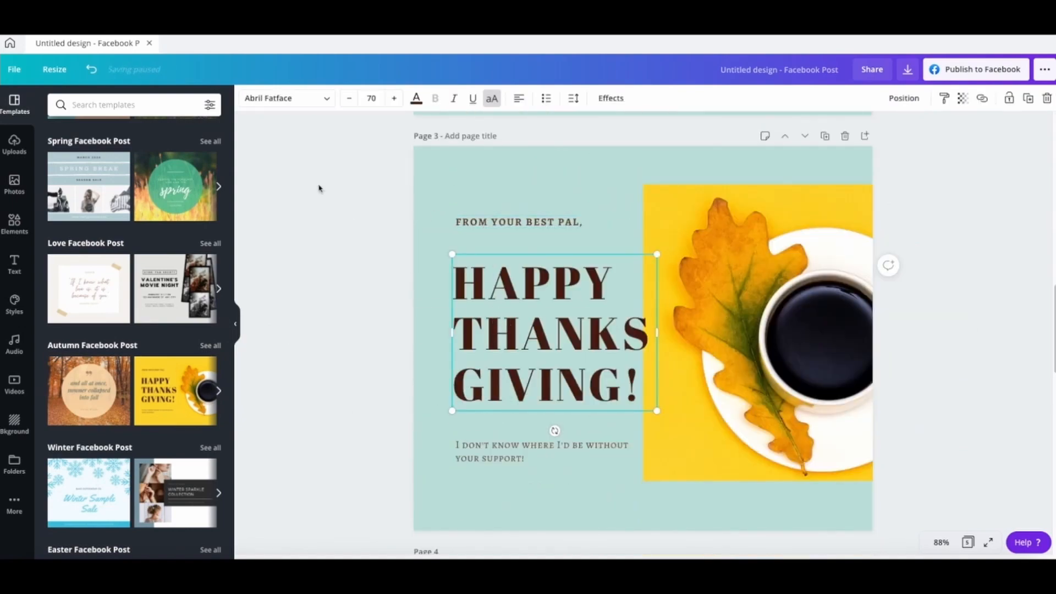
{"action": "left_click", "coordinate": [418, 100]}
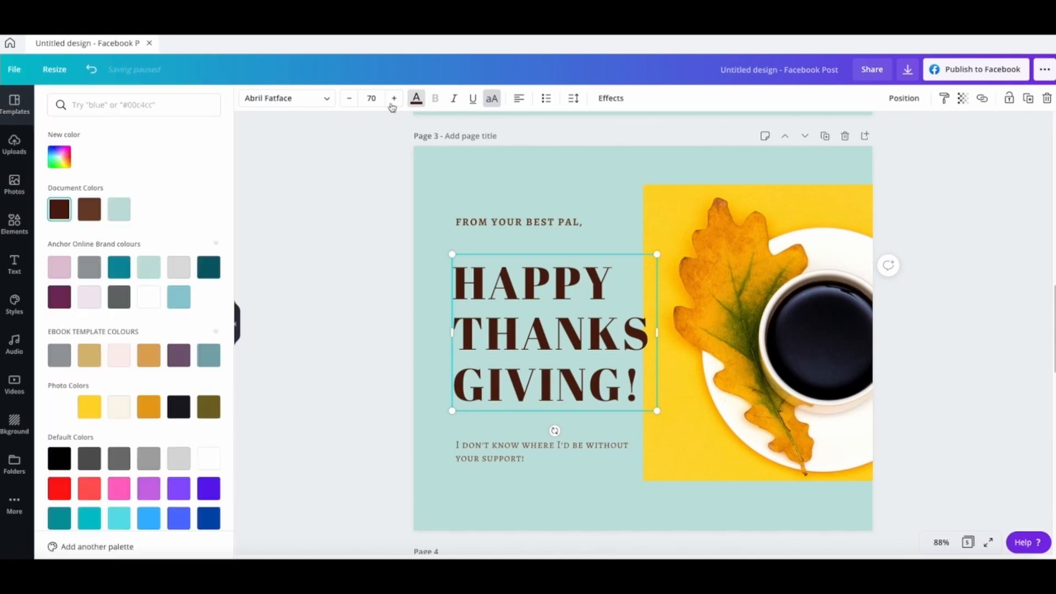
{"action": "left_click", "coordinate": [119, 268]}
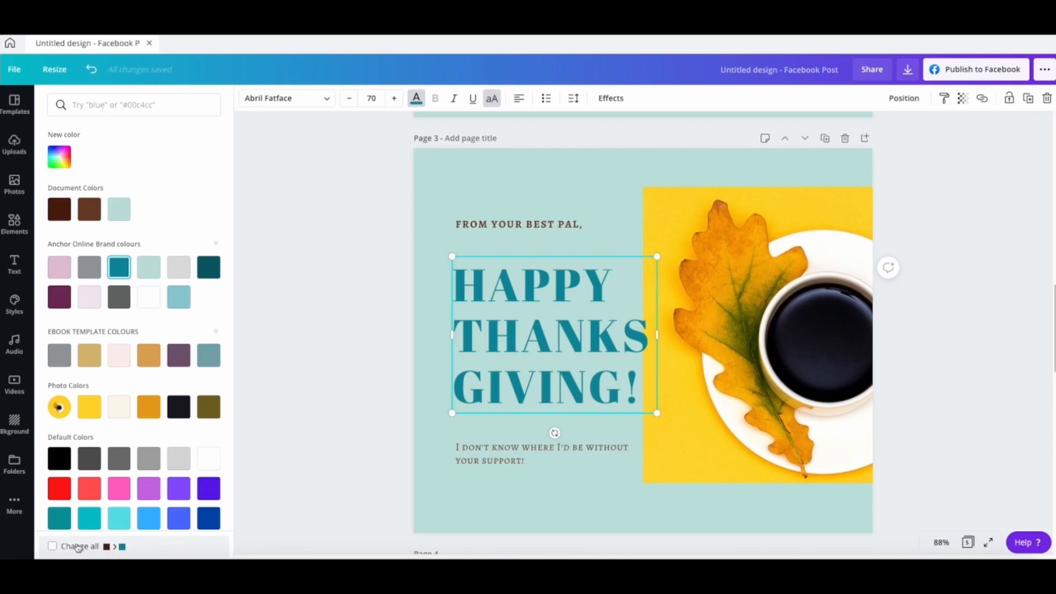
{"action": "left_click", "coordinate": [53, 546]}
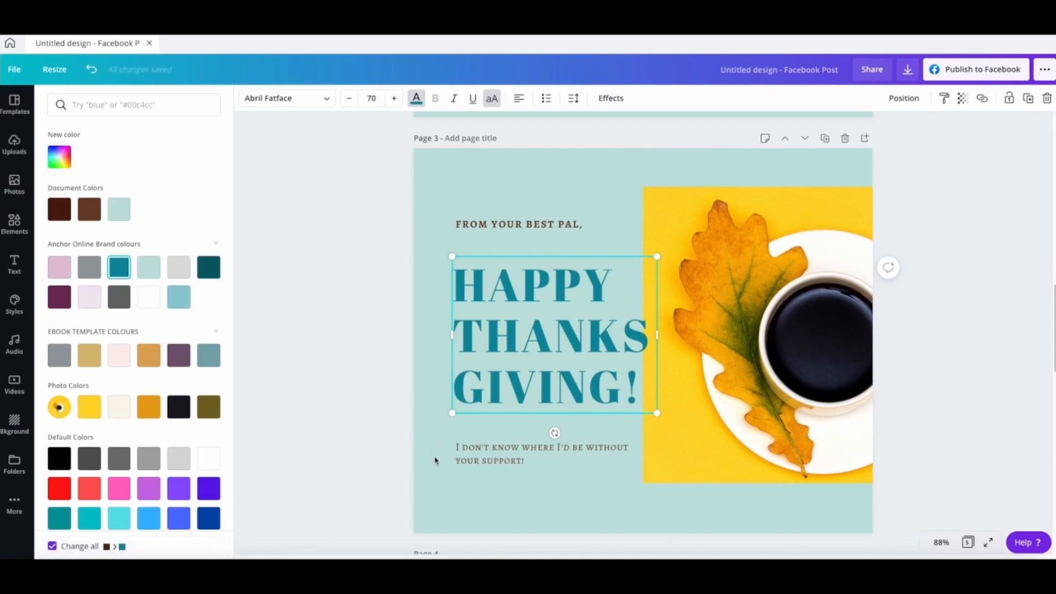
{"action": "scroll", "coordinate": [434, 460], "scroll_direction": "down", "scroll_amount": 8}
{"action": "scroll", "coordinate": [434, 460], "scroll_direction": "down", "scroll_amount": 8}
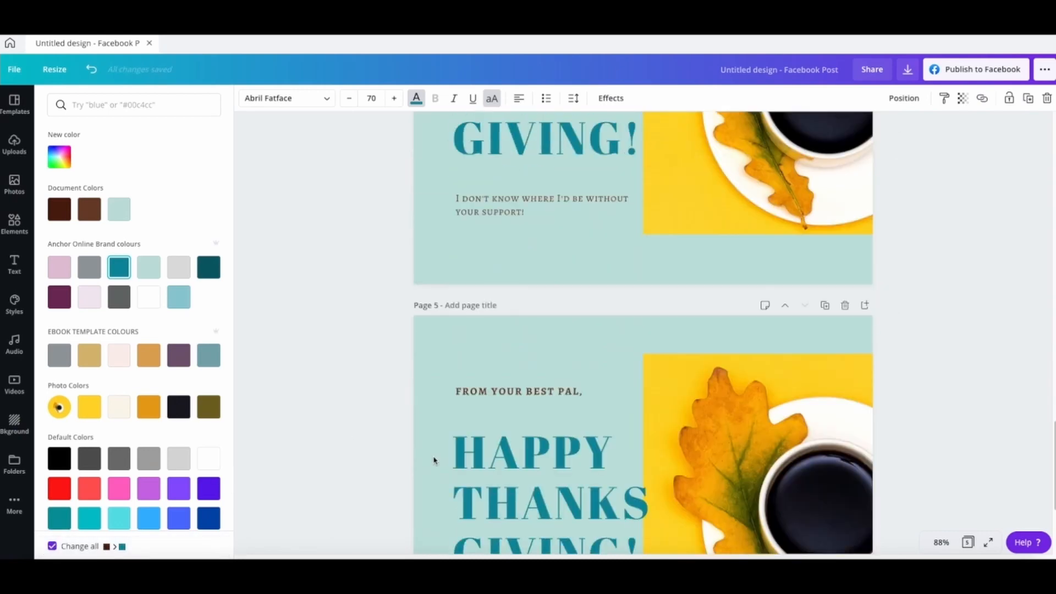
{"action": "scroll", "coordinate": [434, 460], "scroll_direction": "up", "scroll_amount": 15}
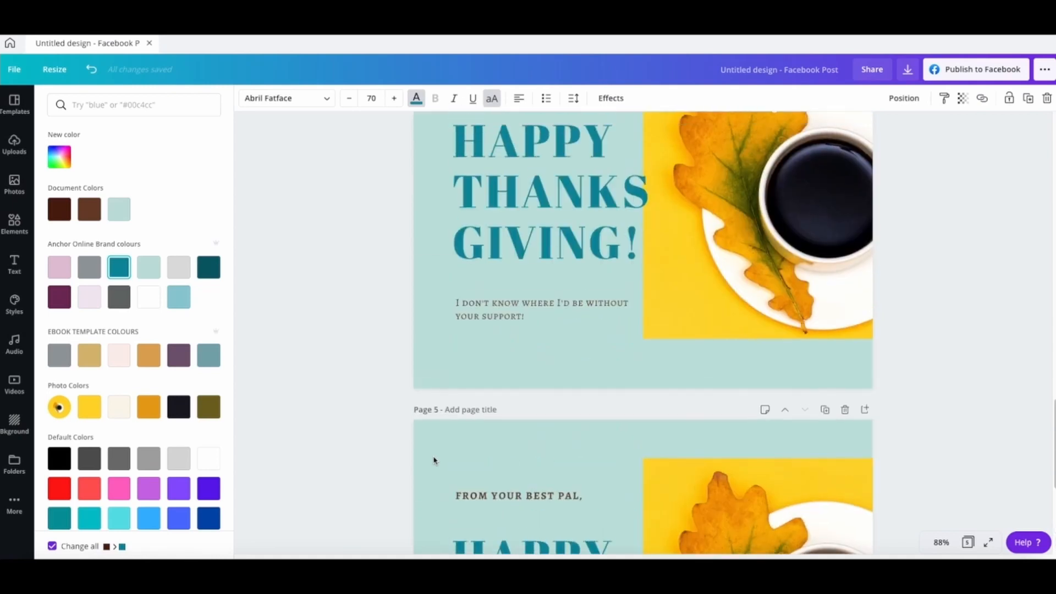
{"action": "scroll", "coordinate": [434, 460], "scroll_direction": "up", "scroll_amount": 10}
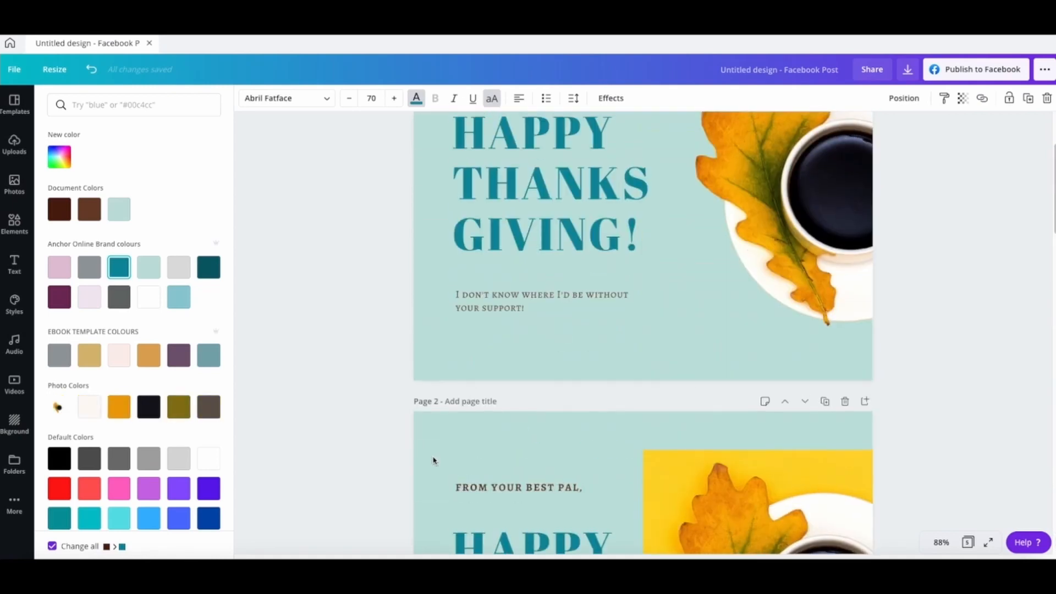
{"action": "scroll", "coordinate": [434, 461], "scroll_direction": "up", "scroll_amount": 3}
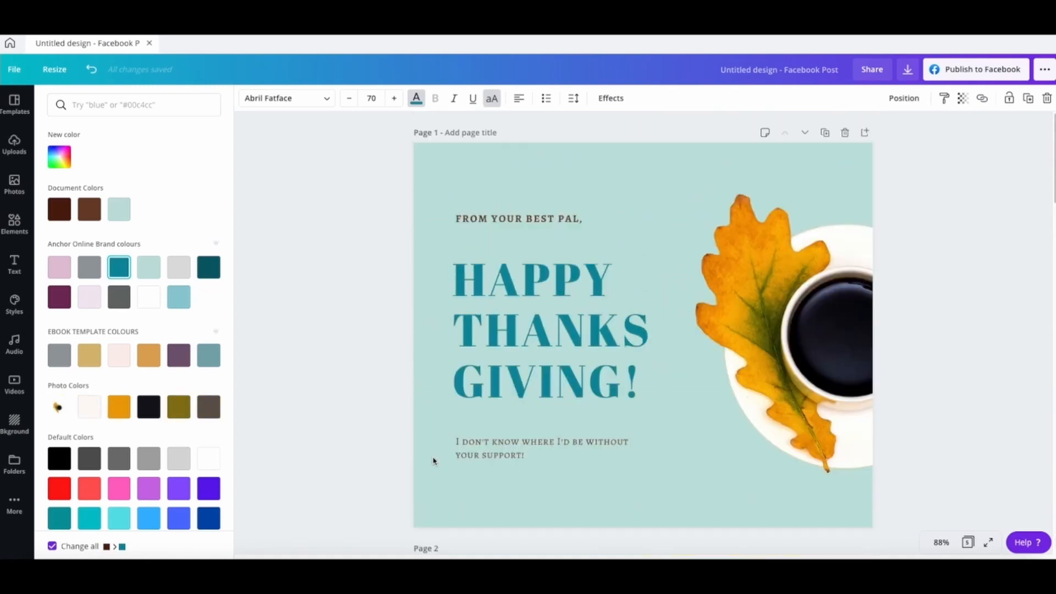
{"action": "left_click", "coordinate": [356, 436]}
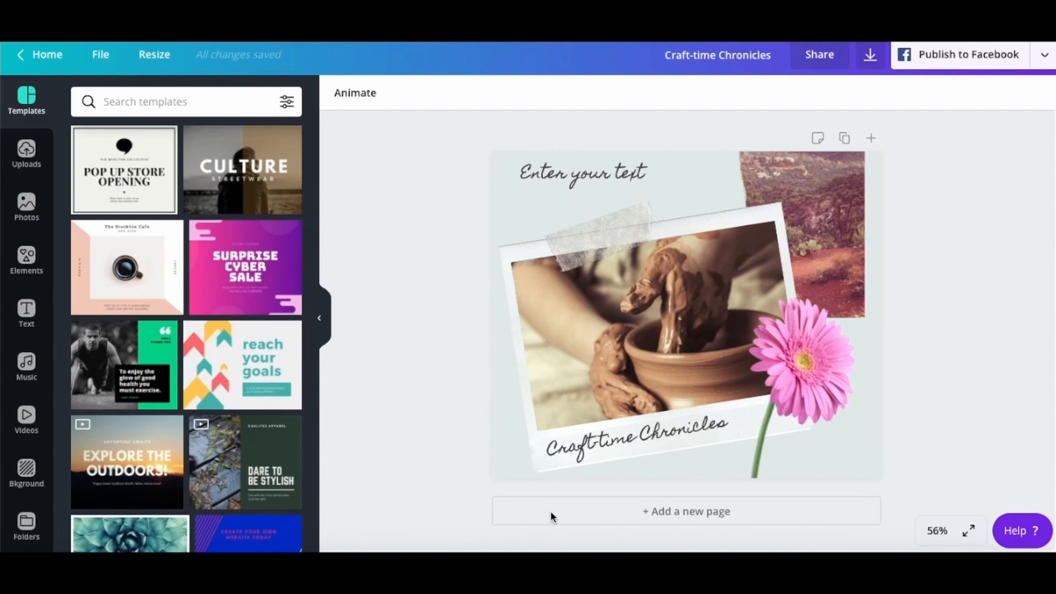
Add a second page to the Craft-time Chronicles design and apply the yellow vegetable-bowls design from the All your designs folder.
{"action": "left_click", "coordinate": [676, 511]}
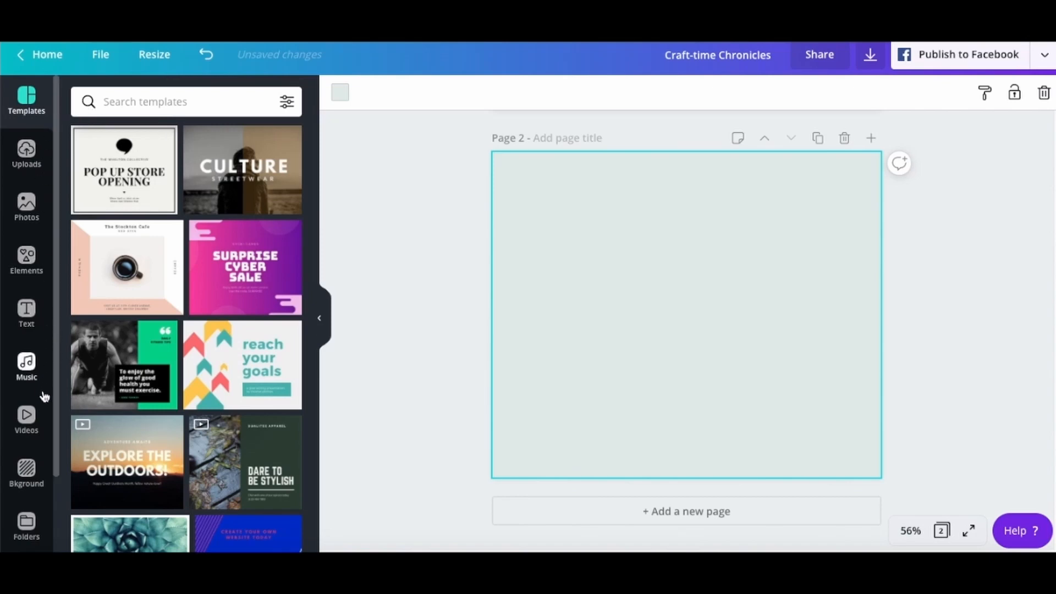
{"action": "left_click", "coordinate": [24, 529]}
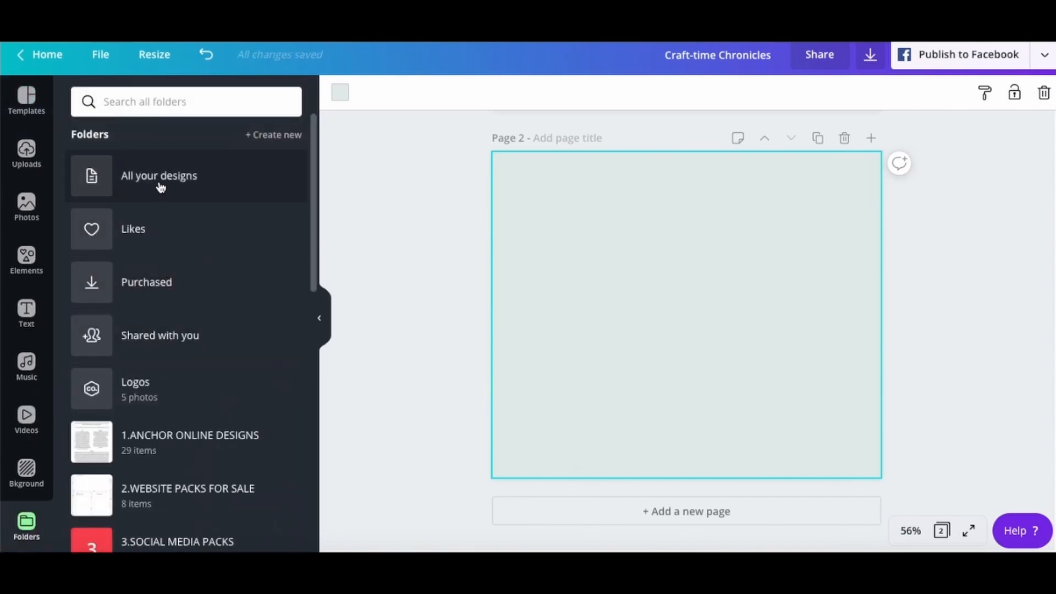
{"action": "left_click", "coordinate": [160, 183]}
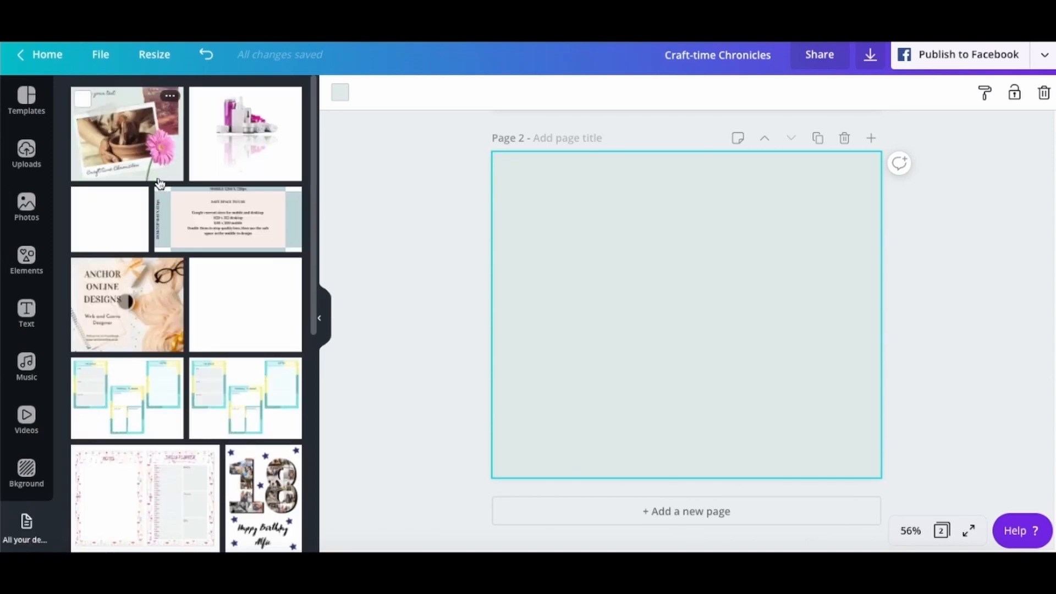
{"action": "scroll", "coordinate": [142, 303], "scroll_direction": "down", "scroll_amount": 10}
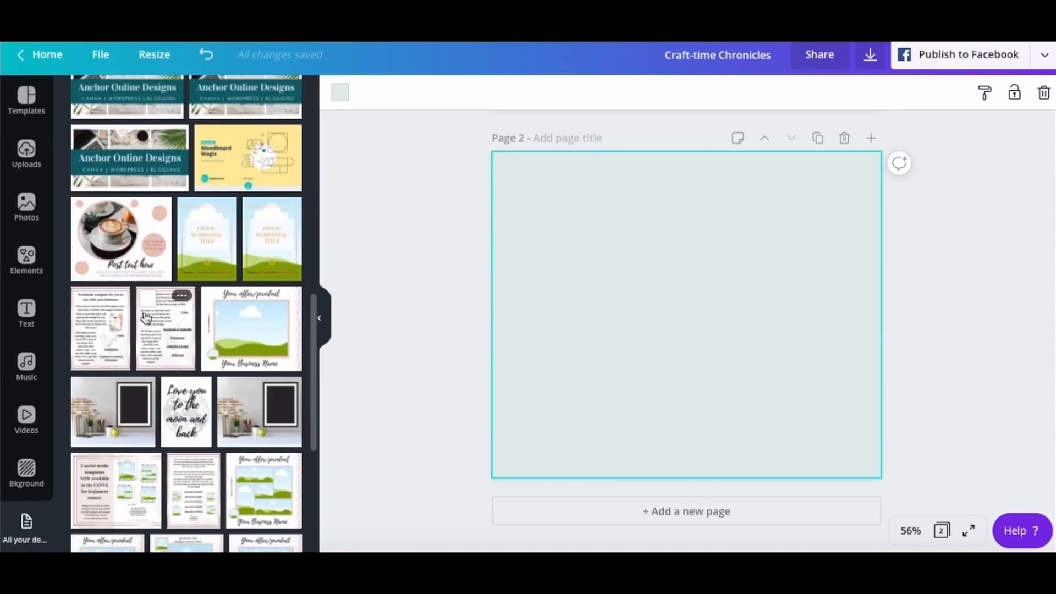
{"action": "scroll", "coordinate": [146, 318], "scroll_direction": "down", "scroll_amount": 4}
{"action": "scroll", "coordinate": [145, 318], "scroll_direction": "up", "scroll_amount": 12}
{"action": "scroll", "coordinate": [145, 318], "scroll_direction": "down", "scroll_amount": 9}
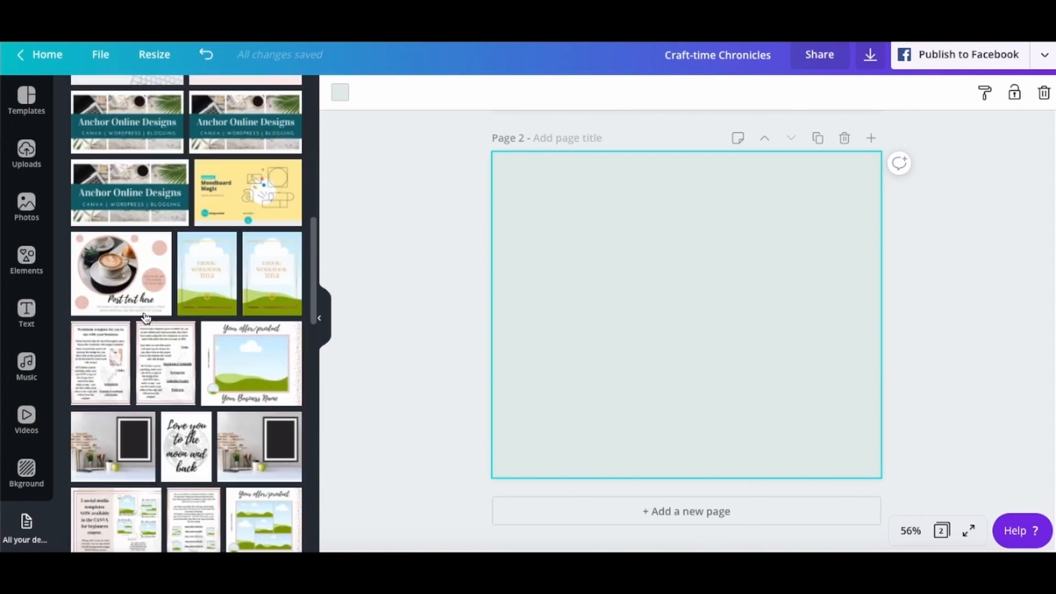
{"action": "scroll", "coordinate": [146, 318], "scroll_direction": "down", "scroll_amount": 8}
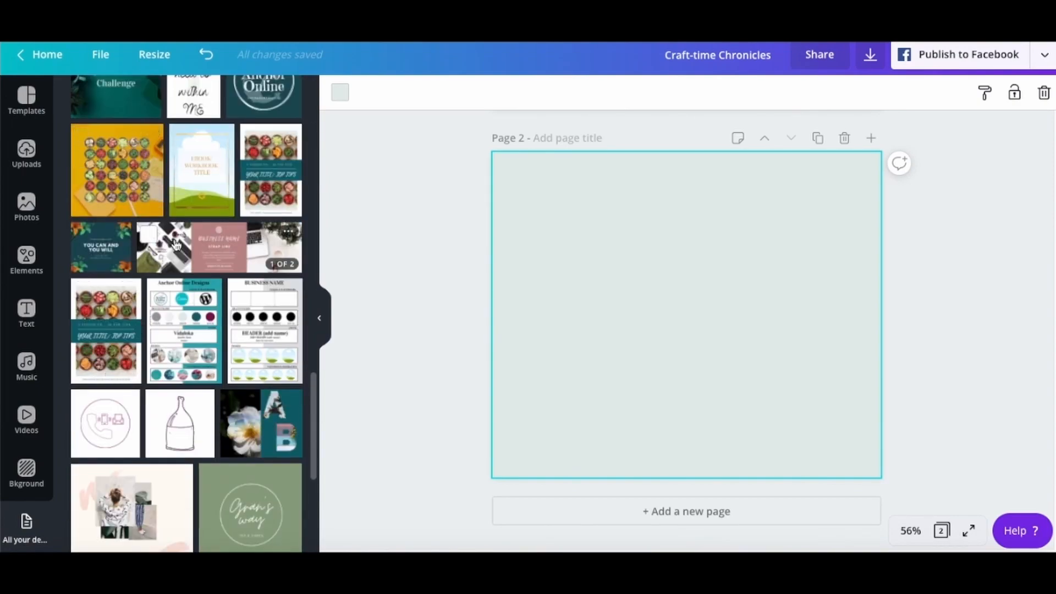
{"action": "left_click", "coordinate": [112, 182]}
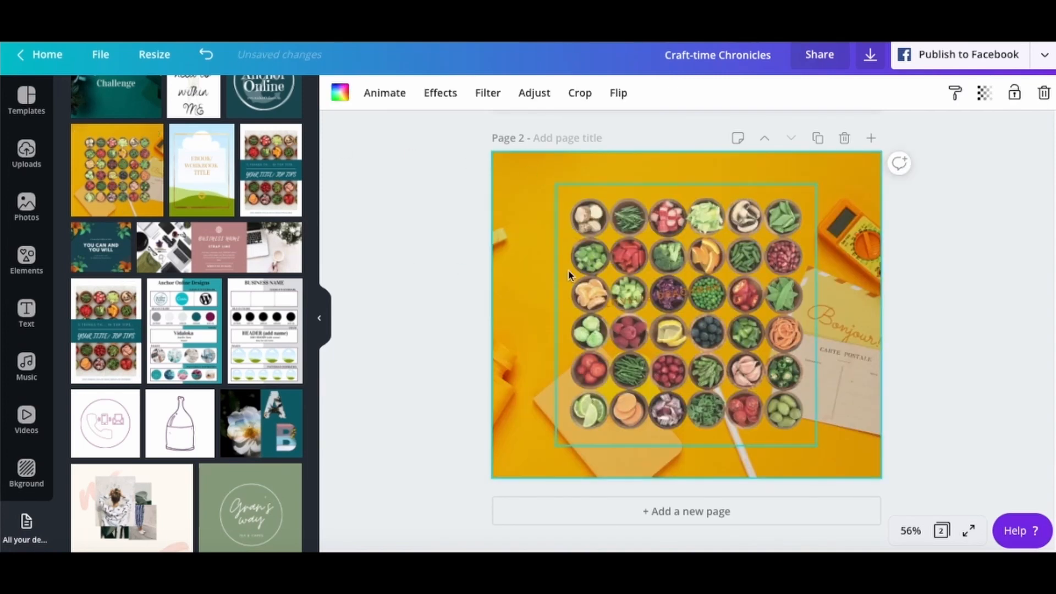
{"action": "scroll", "coordinate": [571, 278], "scroll_direction": "up", "scroll_amount": 7}
{"action": "scroll", "coordinate": [571, 278], "scroll_direction": "down", "scroll_amount": 7}
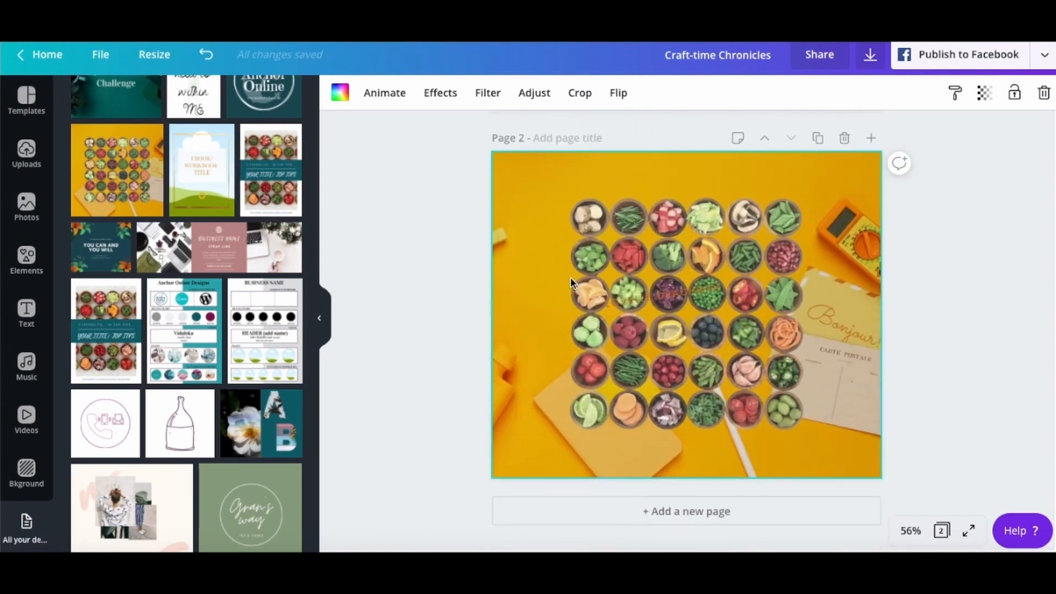
Add a third page, delete its background image, and apply the photo-grid page from the My Brand Board design.
{"action": "left_click", "coordinate": [183, 322]}
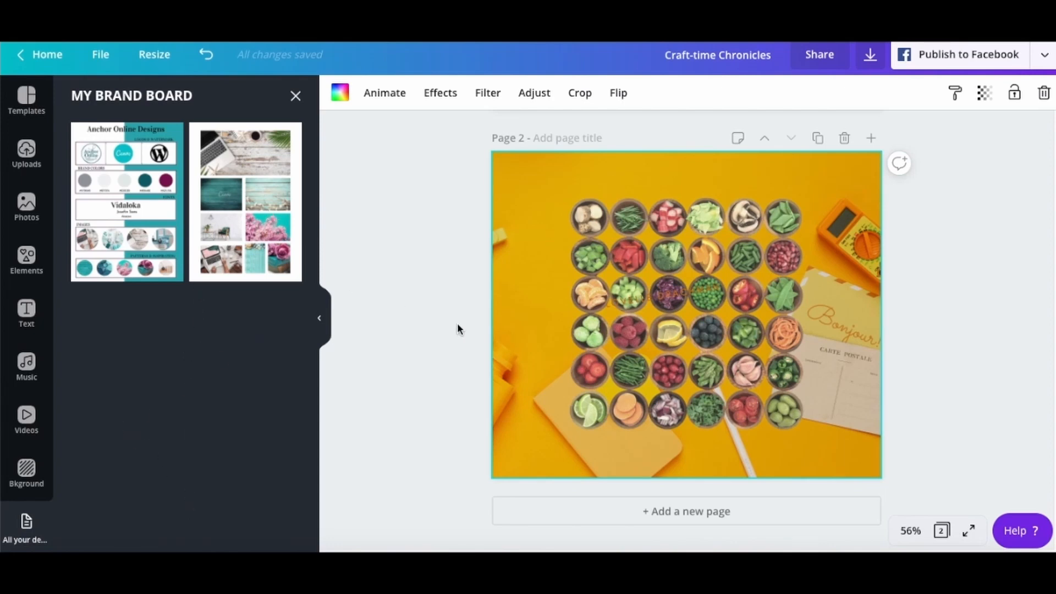
{"action": "left_click", "coordinate": [680, 517]}
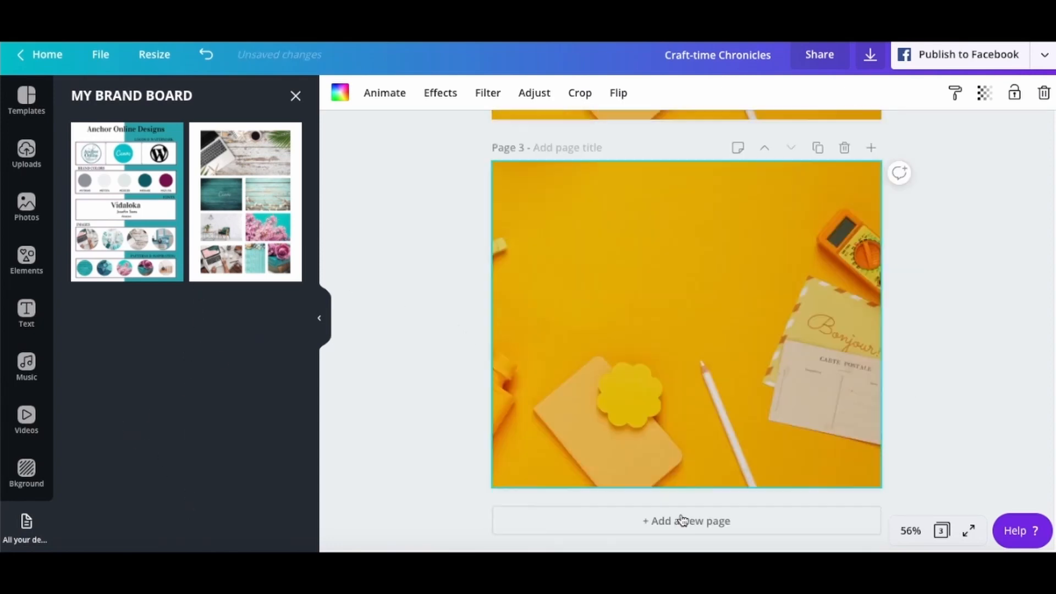
{"action": "left_click", "coordinate": [663, 291]}
{"action": "key", "text": "Delete"}
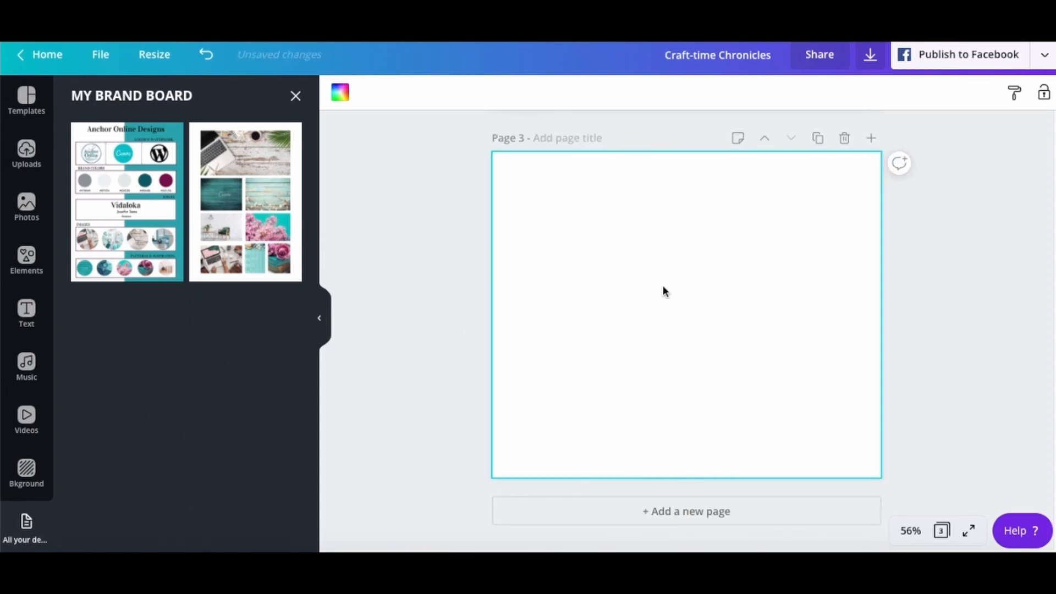
{"action": "left_click", "coordinate": [263, 208]}
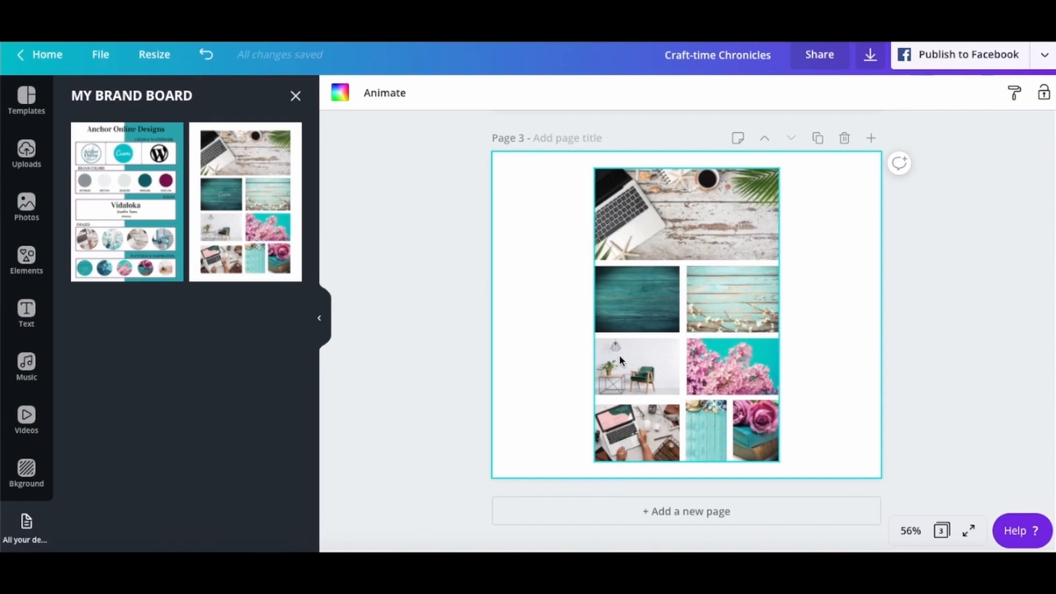
{"action": "scroll", "coordinate": [619, 358], "scroll_direction": "up", "scroll_amount": 10}
{"action": "scroll", "coordinate": [619, 357], "scroll_direction": "down", "scroll_amount": 5}
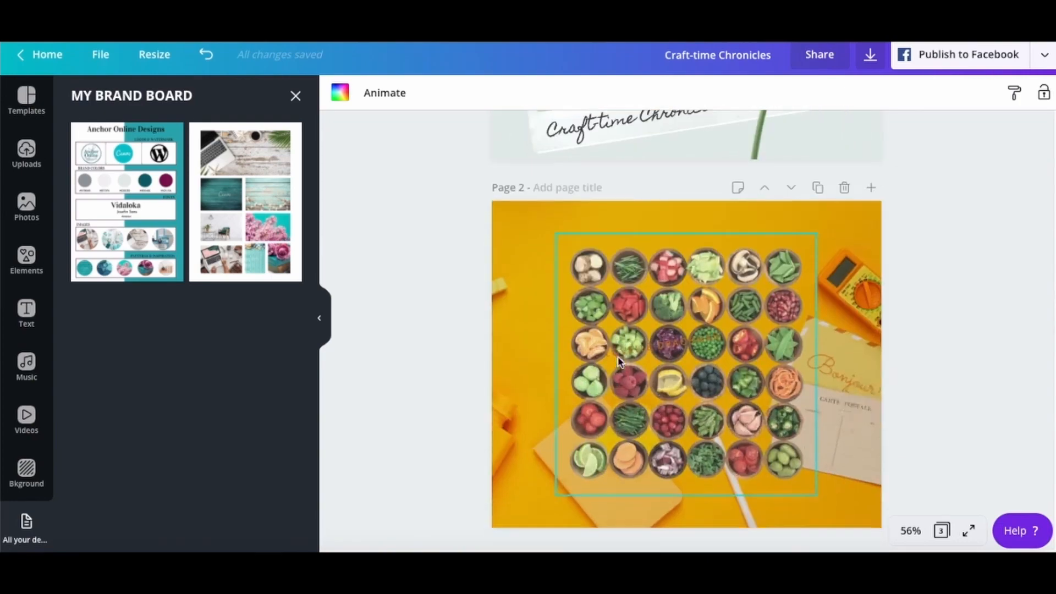
{"action": "scroll", "coordinate": [618, 357], "scroll_direction": "down", "scroll_amount": 5}
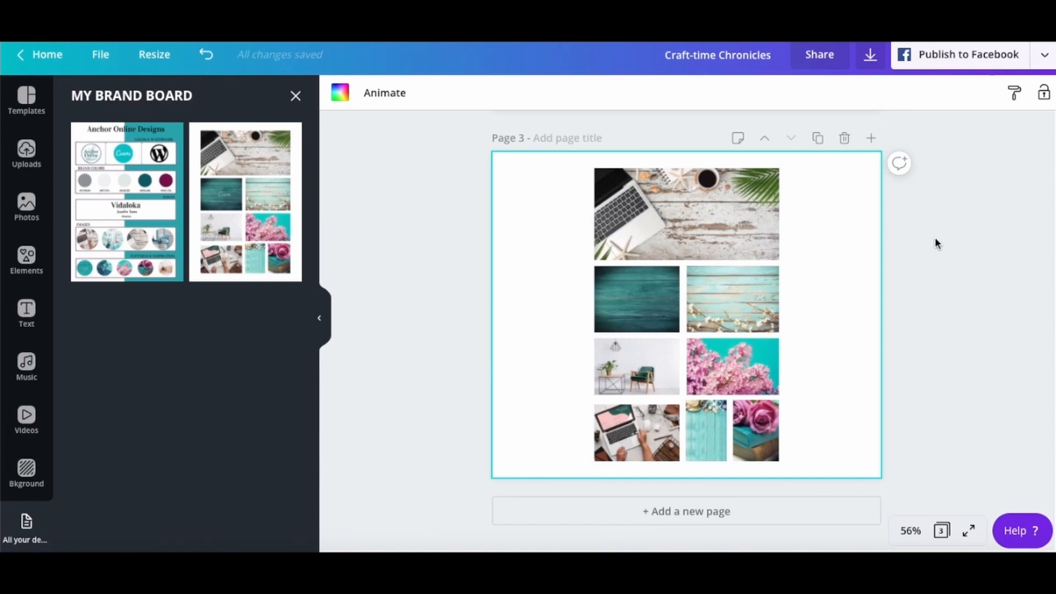
Open the download options for the Craft-time Chronicles design and view the available file types, keeping PNG.
{"action": "scroll", "coordinate": [938, 242], "scroll_direction": "up", "scroll_amount": 5}
{"action": "scroll", "coordinate": [937, 242], "scroll_direction": "up", "scroll_amount": 5}
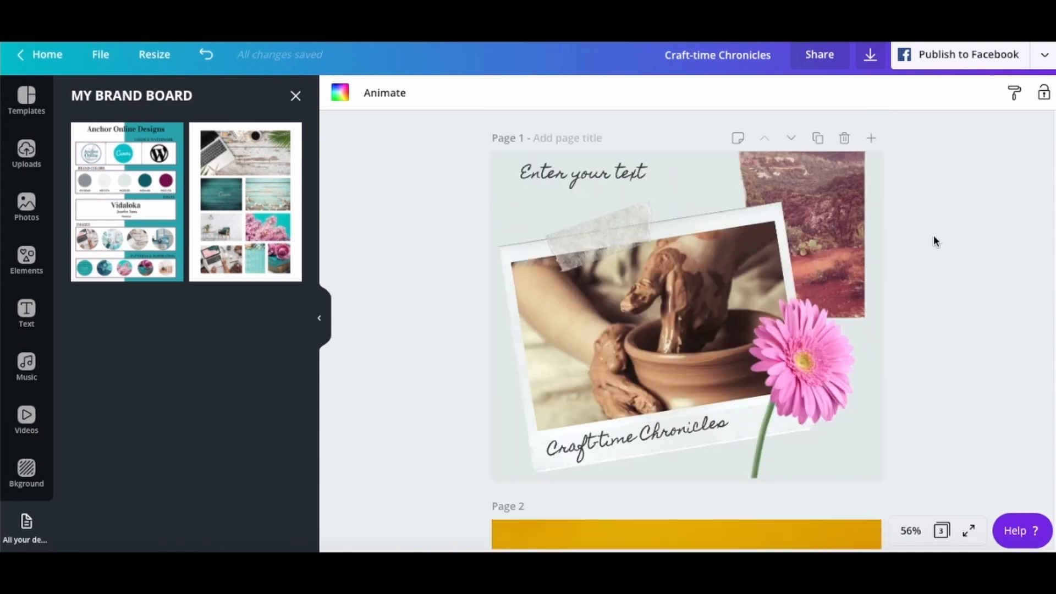
{"action": "left_click", "coordinate": [870, 55]}
{"action": "left_click", "coordinate": [940, 157]}
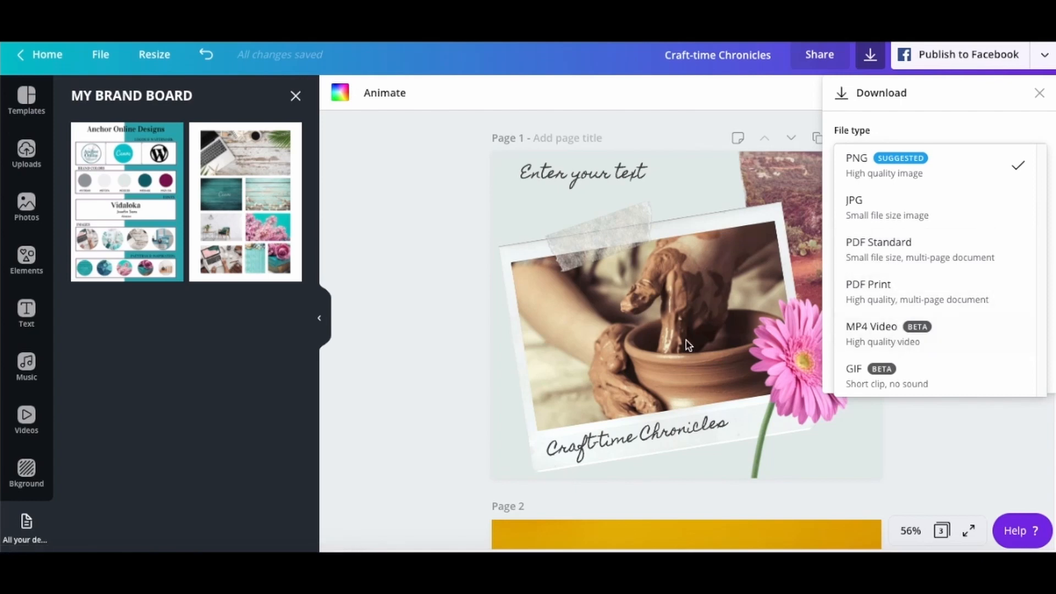
{"action": "left_click", "coordinate": [398, 350]}
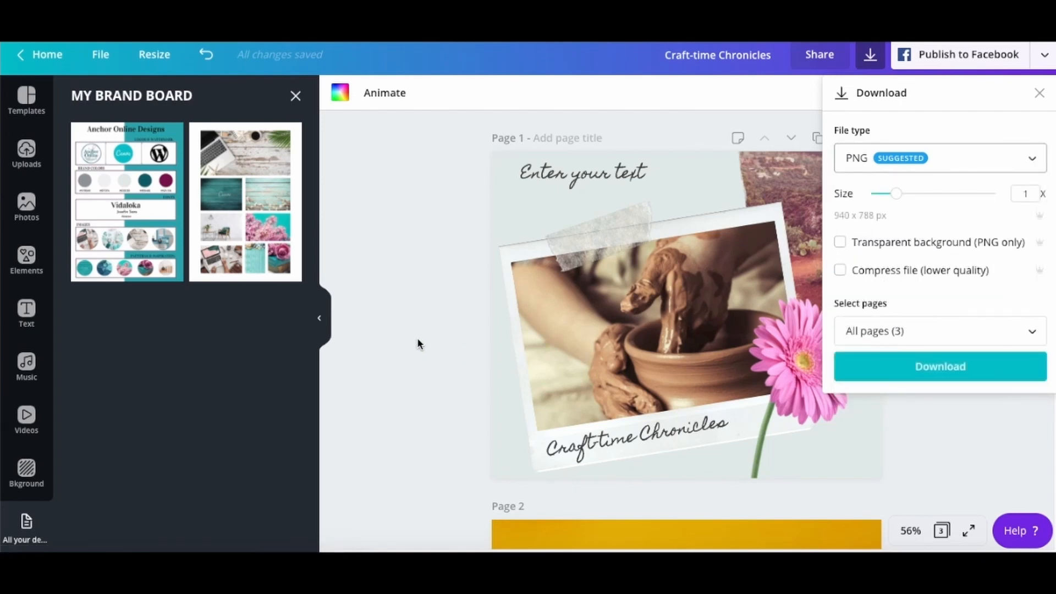